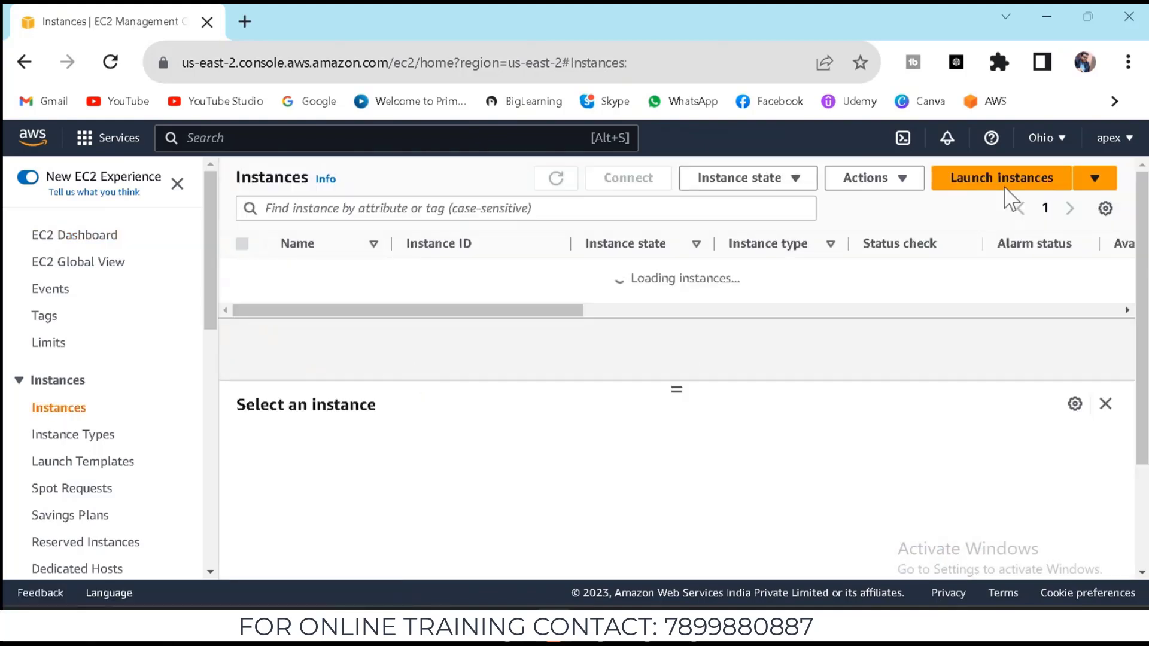
Start launching a new EC2 instance and name it SERVER-1
{"action": "left_click", "coordinate": [1008, 192]}
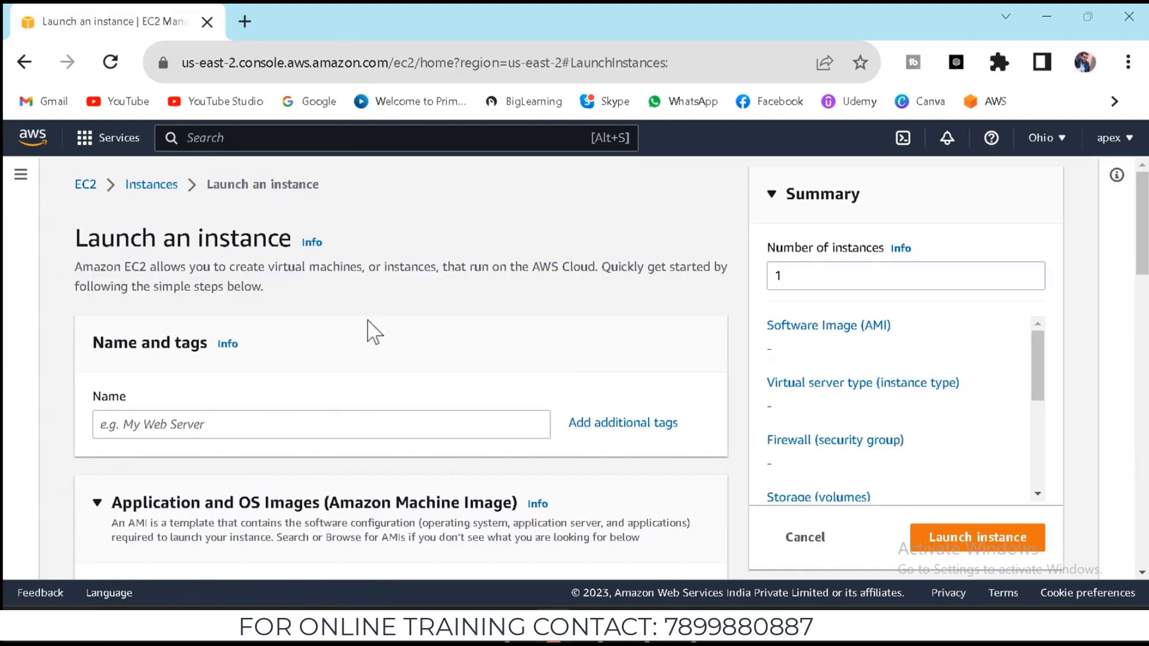
{"action": "left_click", "coordinate": [282, 420]}
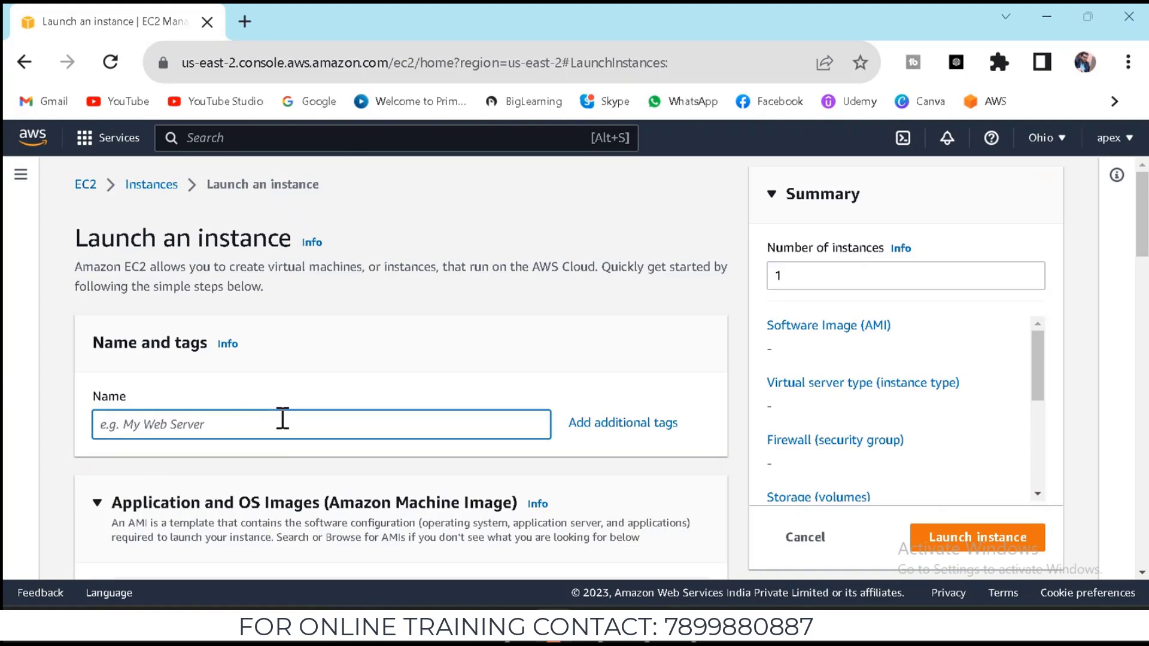
{"action": "type", "text": "SE"}
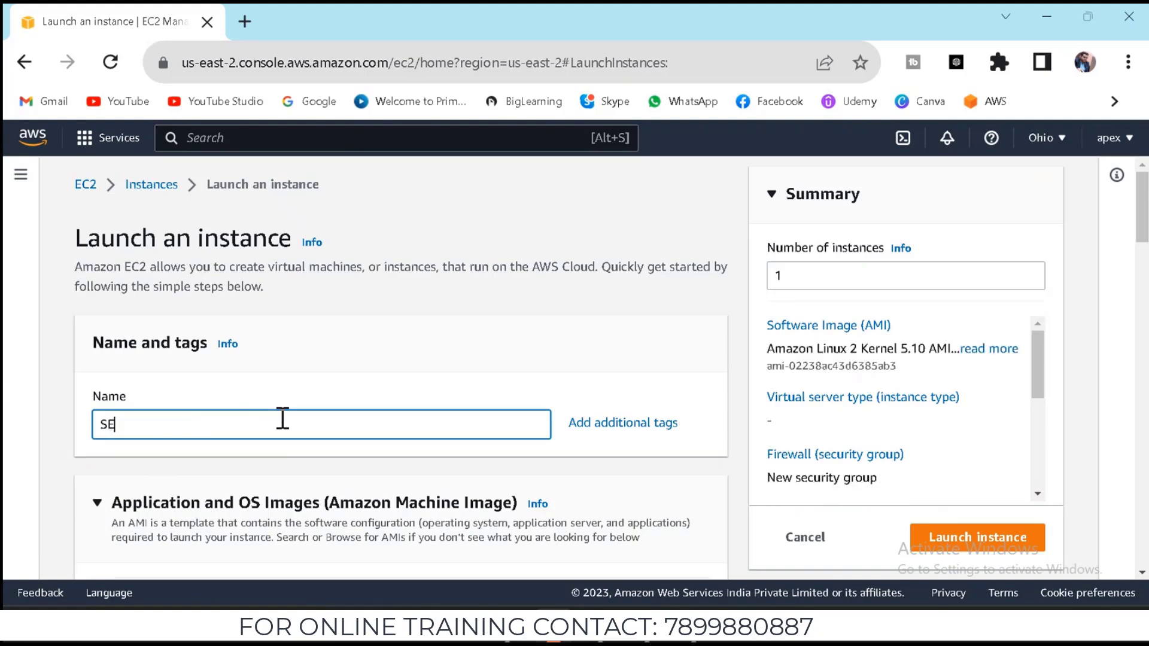
{"action": "type", "text": "RVER-1"}
Choose the Windows quick-start image, Microsoft Windows Server 2022 Base, for the instance
{"action": "scroll", "coordinate": [283, 419], "scroll_direction": "down", "scroll_amount": 3}
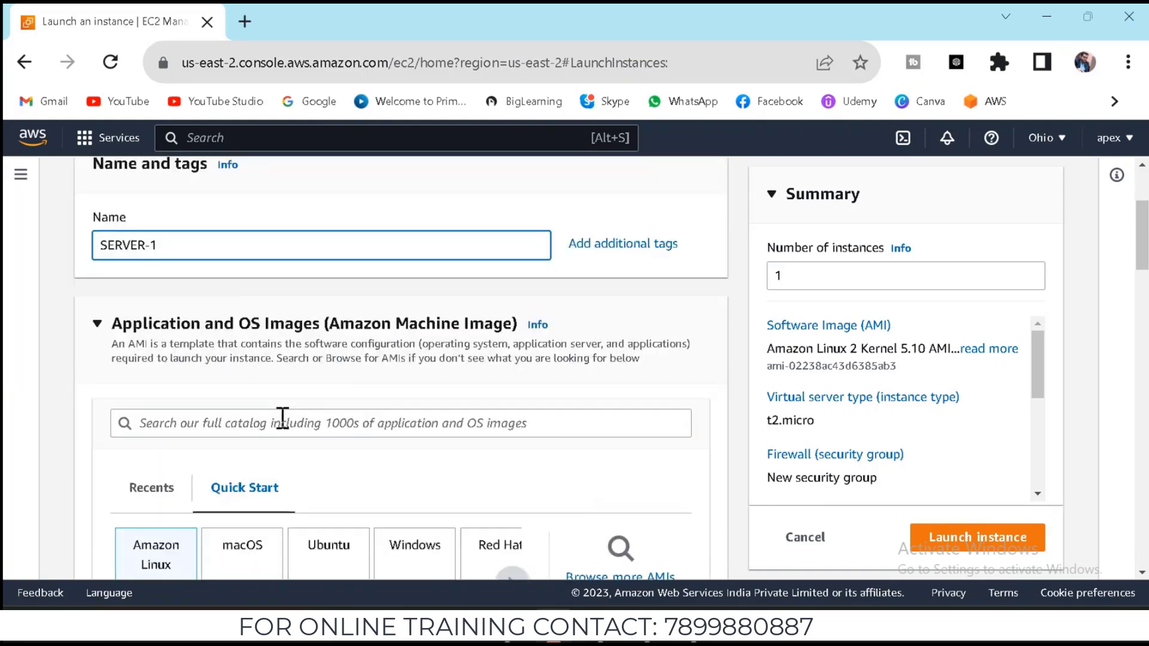
{"action": "scroll", "coordinate": [282, 417], "scroll_direction": "down", "scroll_amount": 3}
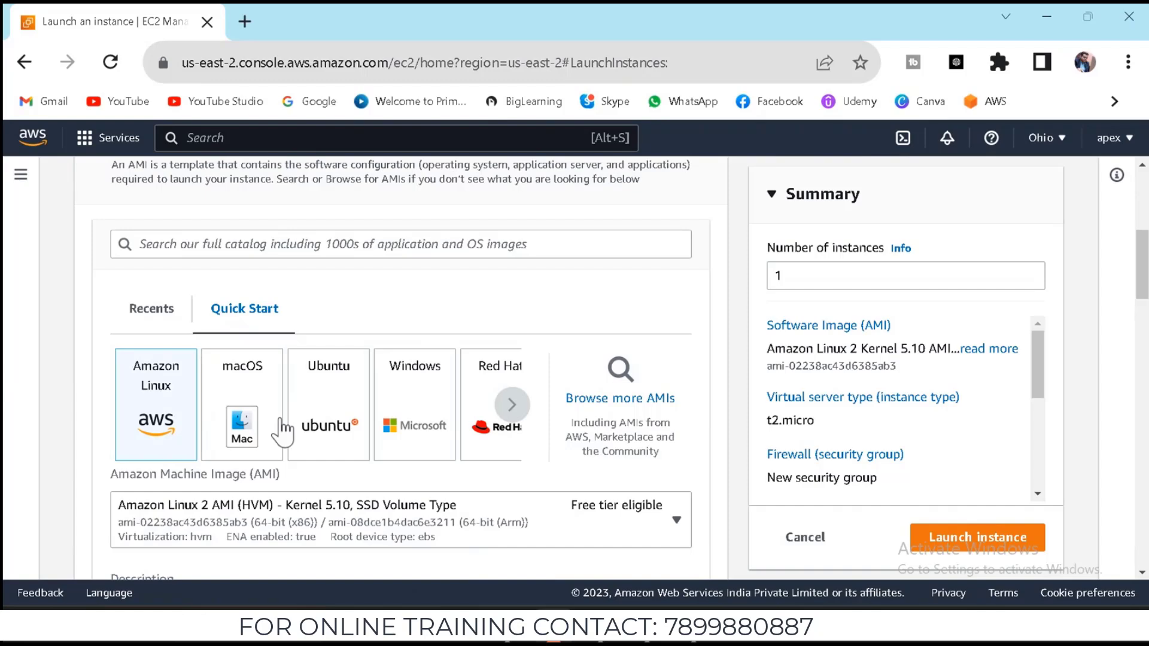
{"action": "scroll", "coordinate": [282, 428], "scroll_direction": "down", "scroll_amount": 2}
{"action": "left_click", "coordinate": [419, 341]}
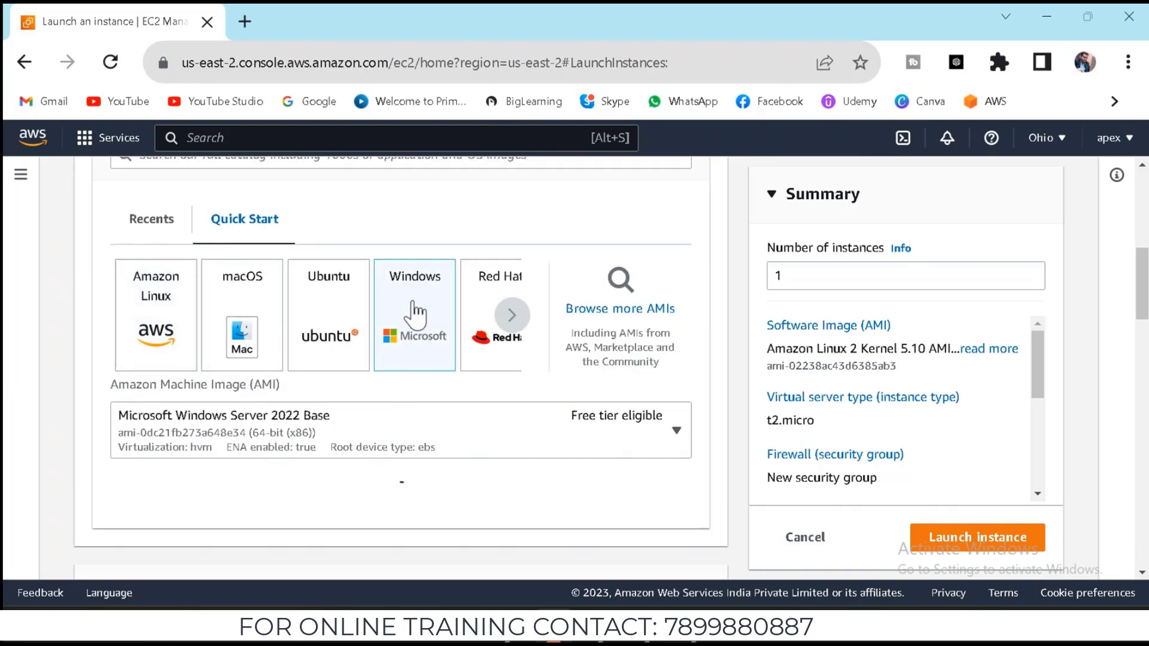
Create a new key pair named LBKEYPAIR in .pem format for logging in to the instance
{"action": "scroll", "coordinate": [413, 308], "scroll_direction": "down", "scroll_amount": 2}
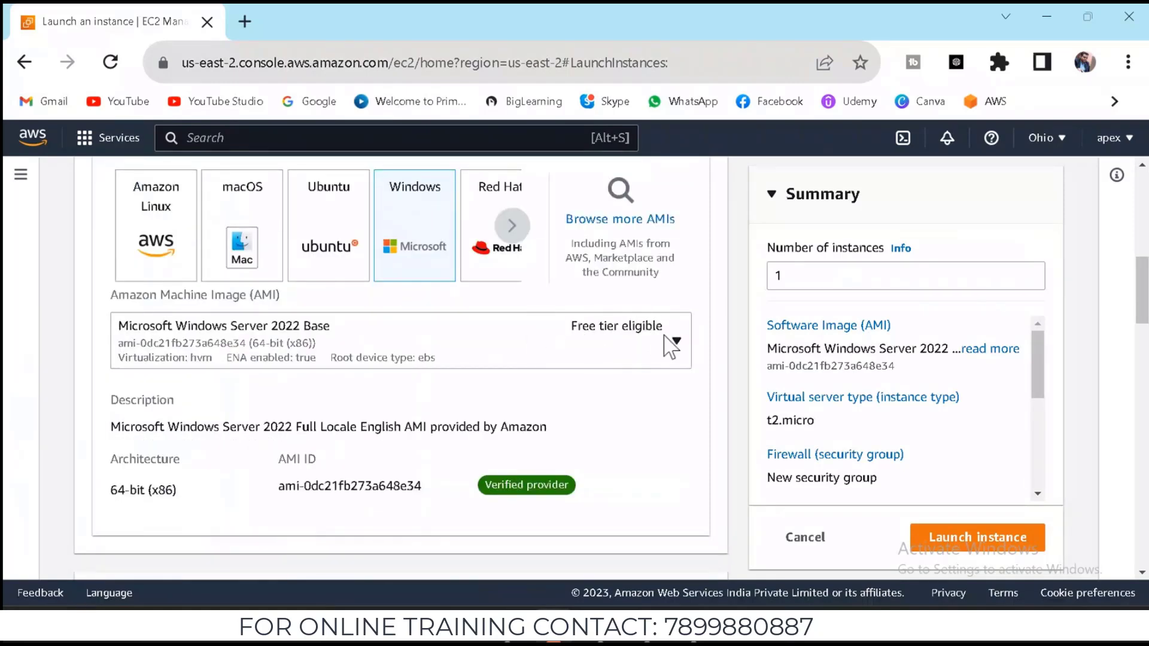
{"action": "scroll", "coordinate": [556, 379], "scroll_direction": "down", "scroll_amount": 4}
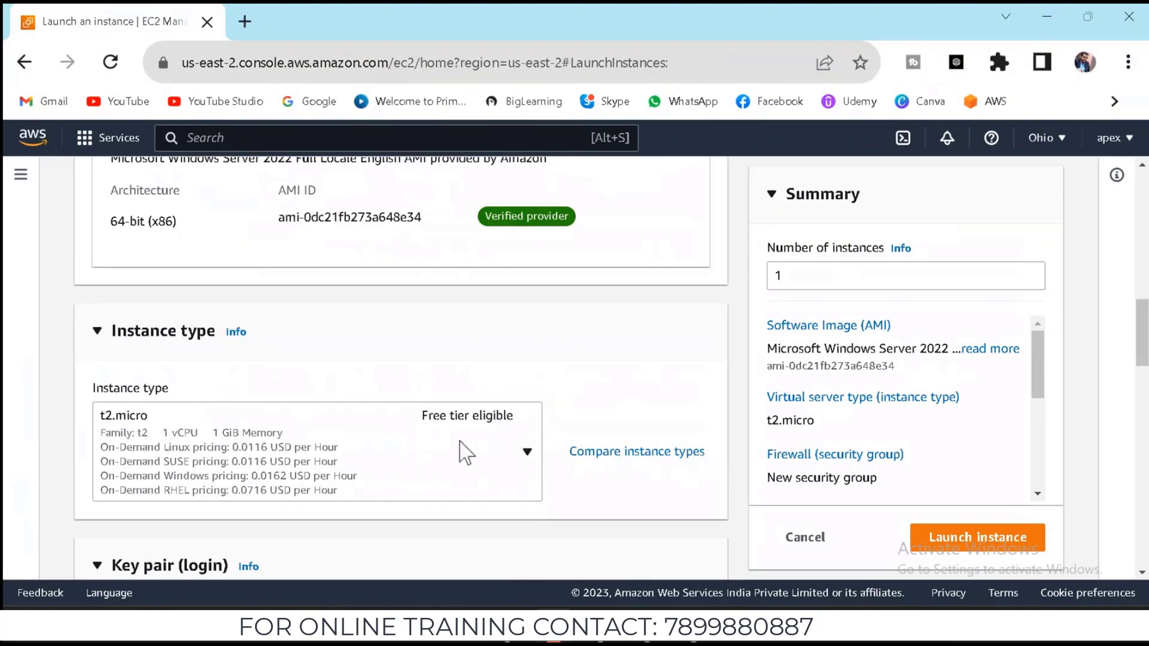
{"action": "scroll", "coordinate": [461, 453], "scroll_direction": "down", "scroll_amount": 3}
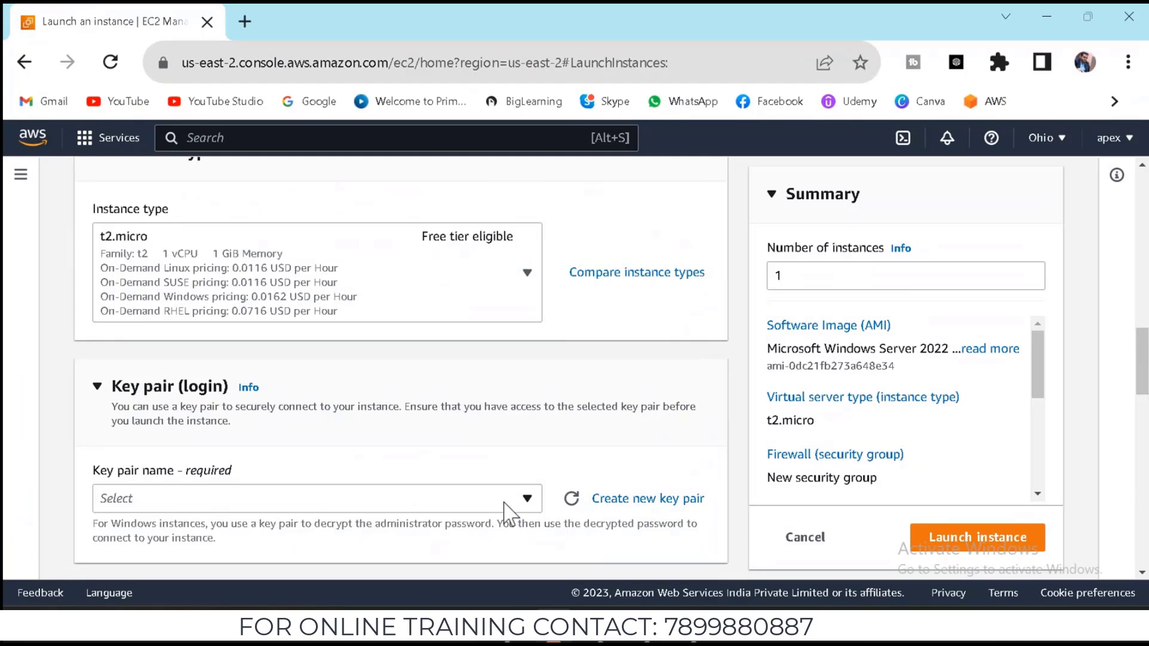
{"action": "left_click", "coordinate": [656, 500]}
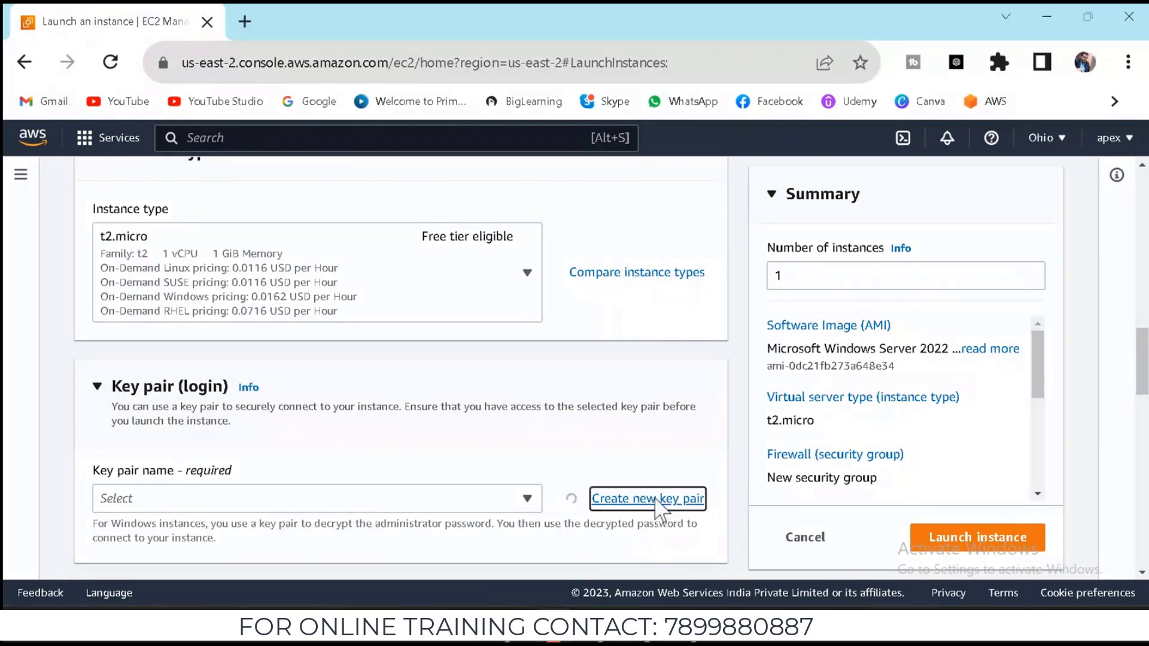
{"action": "left_click", "coordinate": [474, 399]}
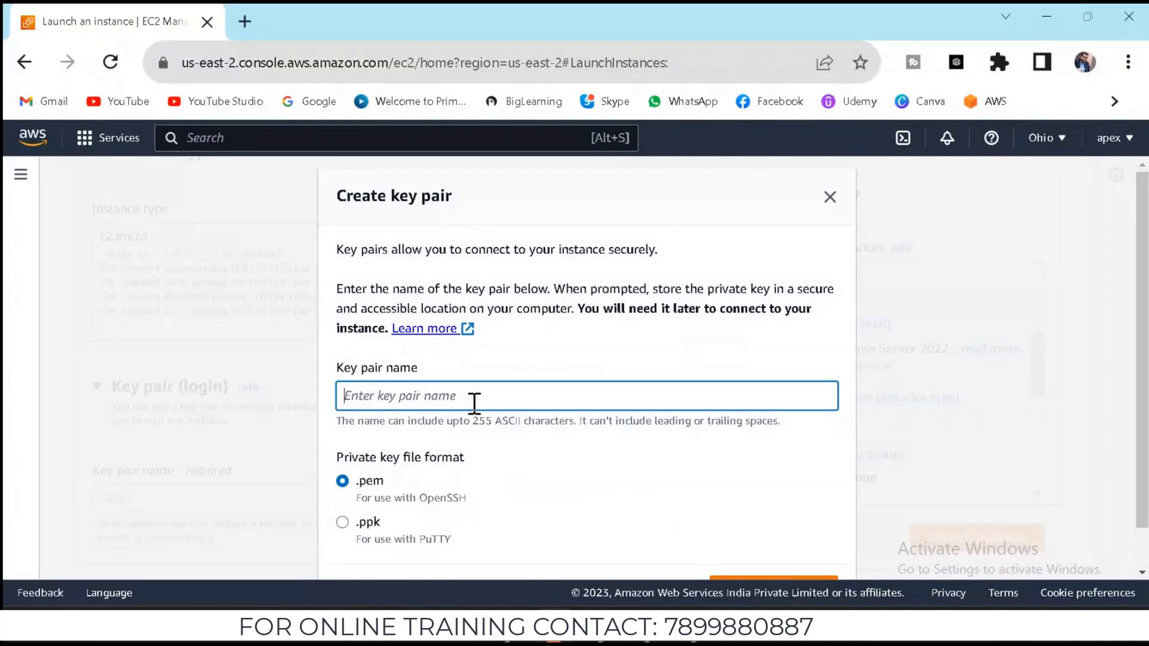
{"action": "type", "text": "LOAD"}
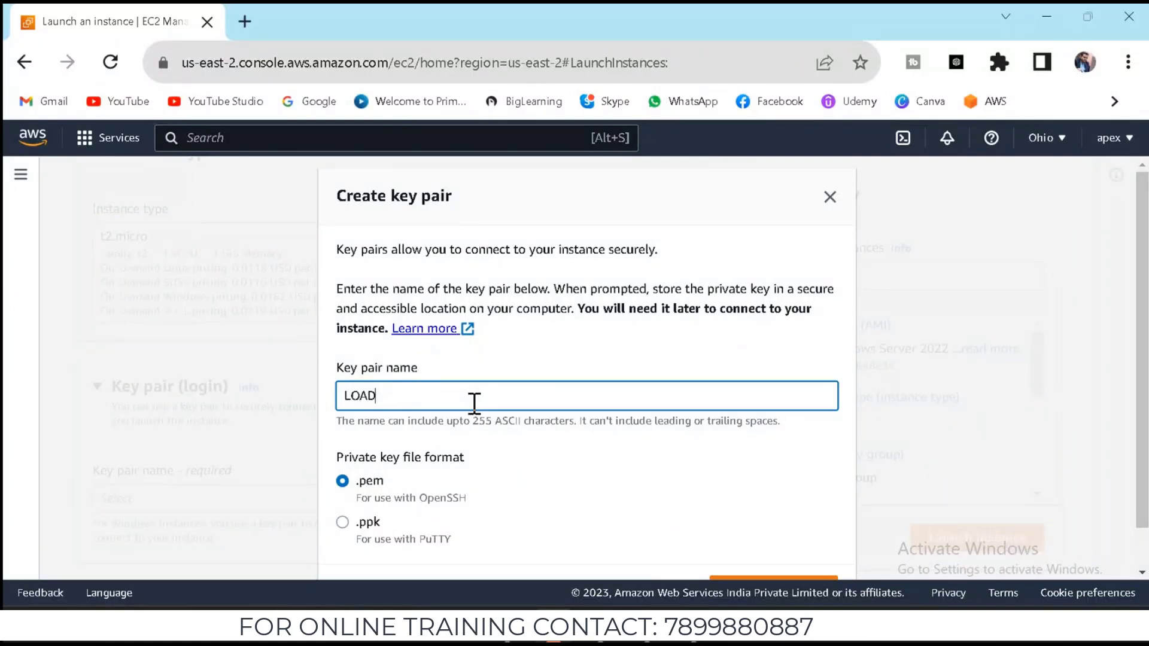
{"action": "key", "text": "BackSpace"}
{"action": "type", "text": "B"}
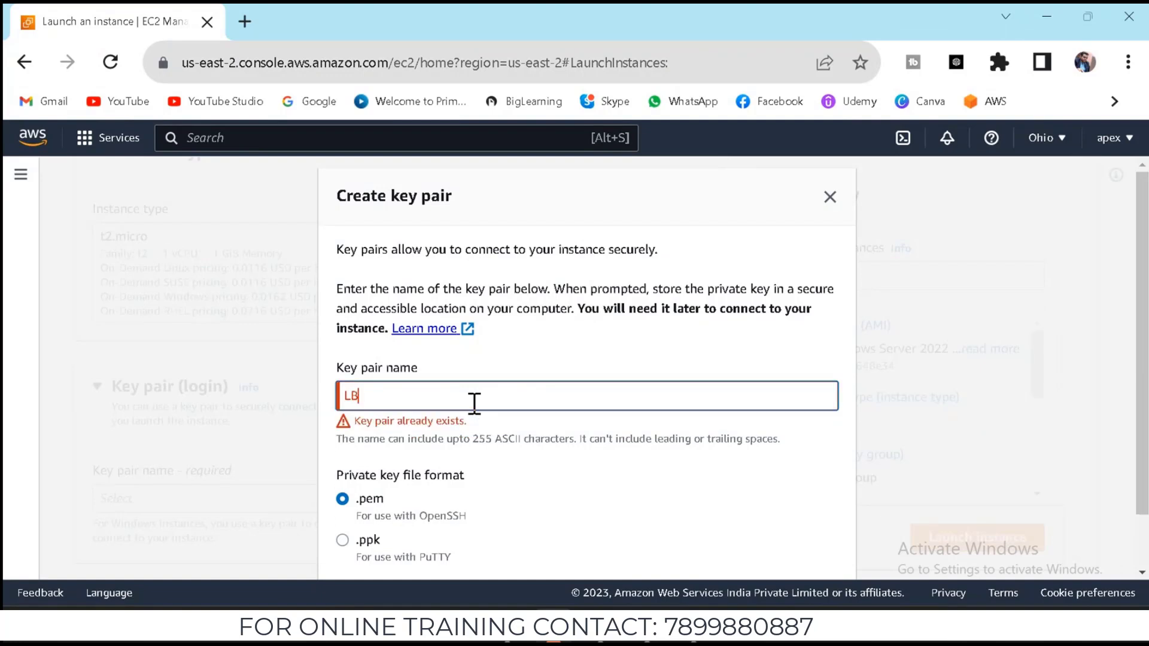
{"action": "type", "text": "KEYPAIR"}
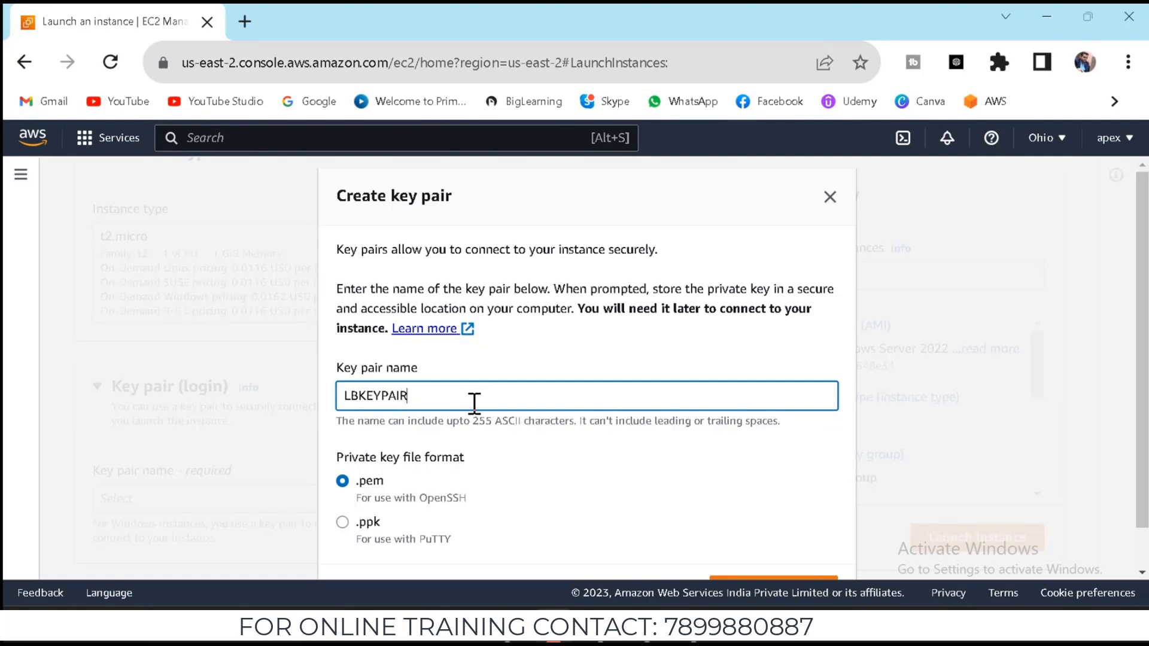
{"action": "scroll", "coordinate": [474, 402], "scroll_direction": "down", "scroll_amount": 1}
{"action": "left_click", "coordinate": [779, 545]}
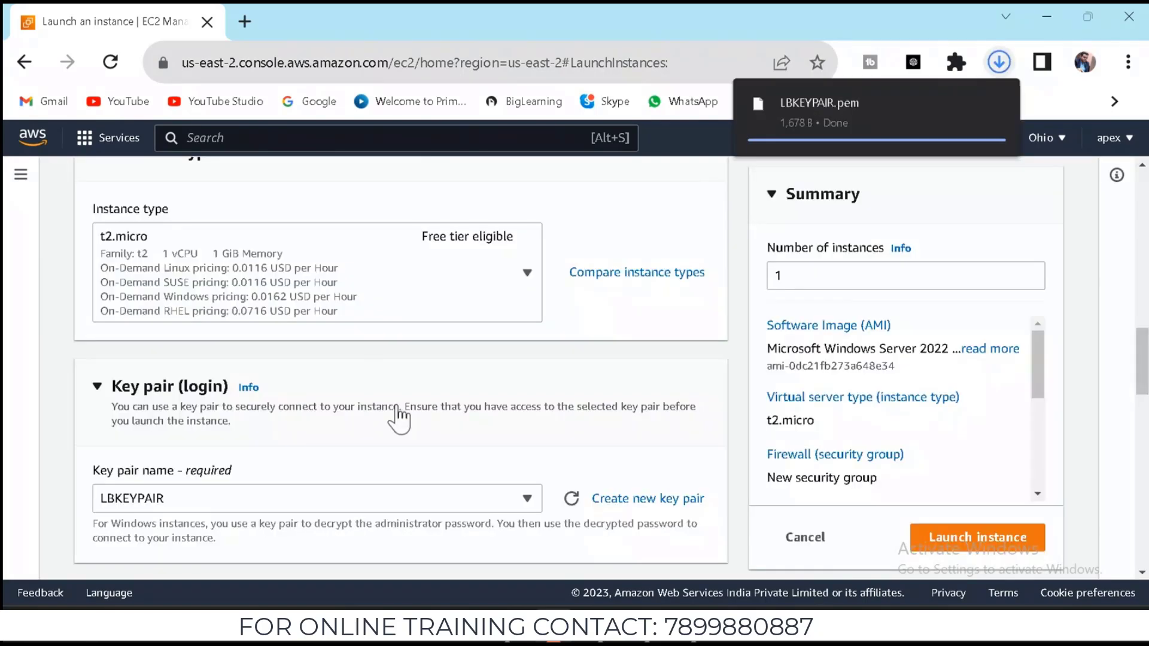
Allow HTTP traffic from the internet and RDP traffic from anywhere in the instance's new security group
{"action": "scroll", "coordinate": [397, 418], "scroll_direction": "down", "scroll_amount": 4}
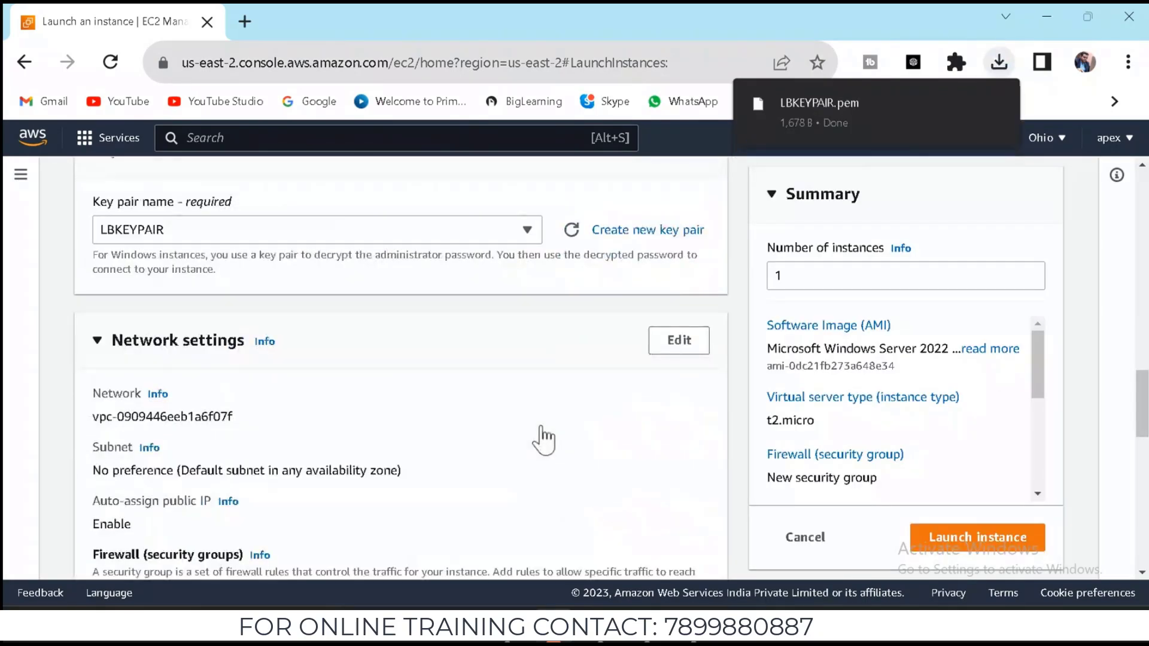
{"action": "scroll", "coordinate": [495, 441], "scroll_direction": "down", "scroll_amount": 2}
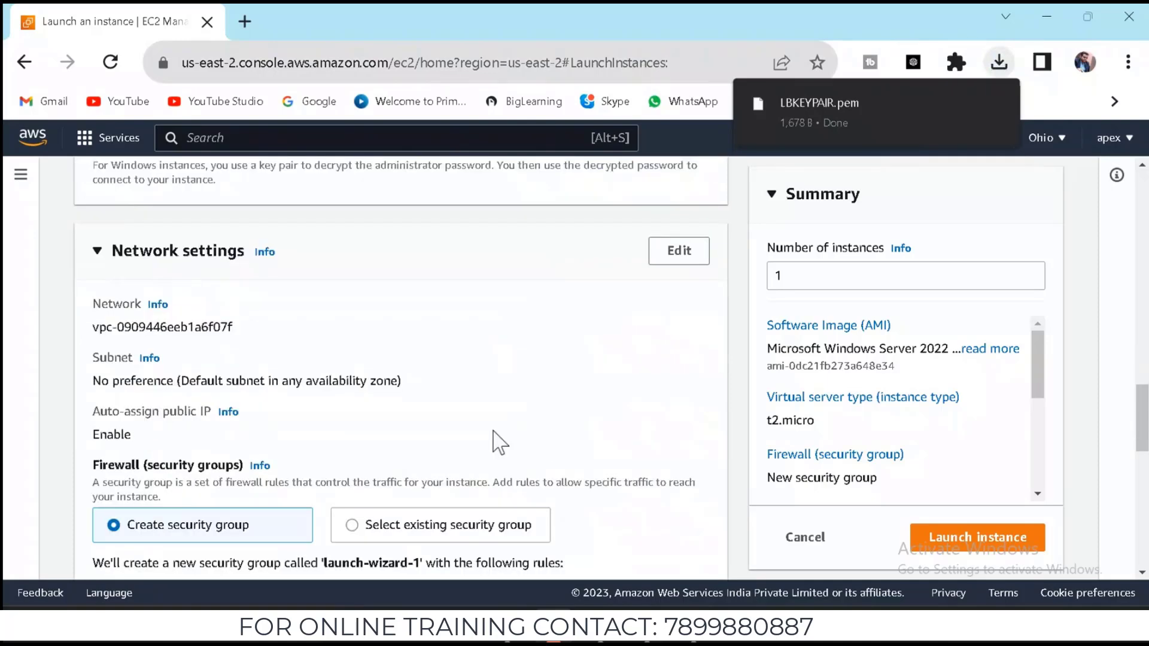
{"action": "left_click", "coordinate": [876, 219]}
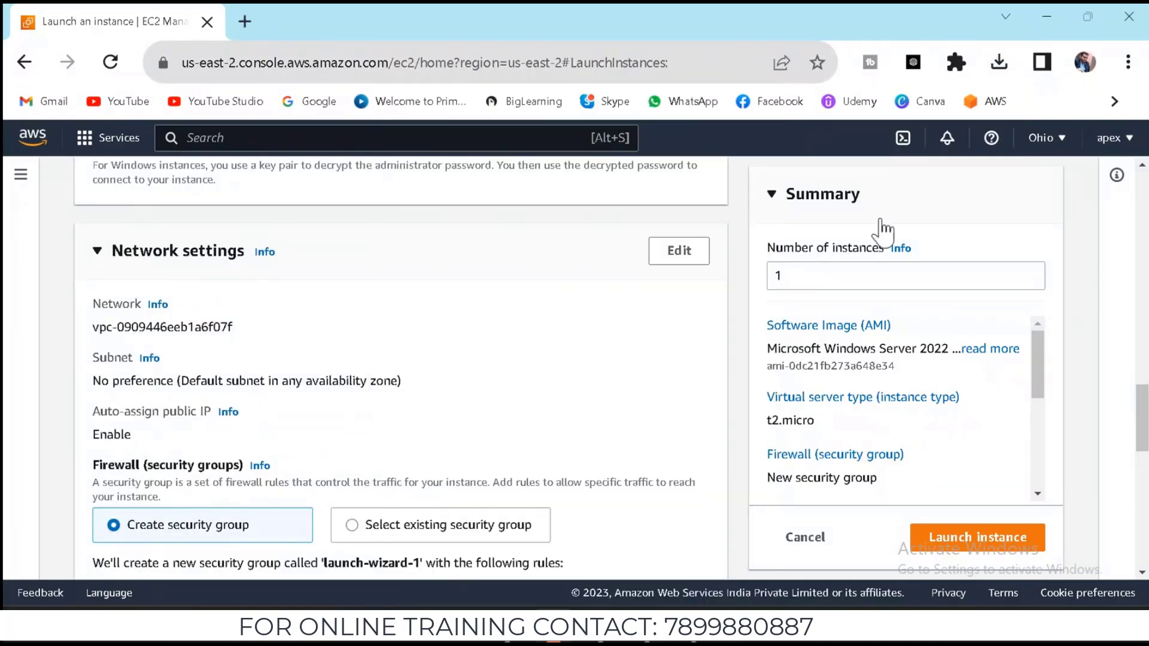
{"action": "scroll", "coordinate": [529, 338], "scroll_direction": "down", "scroll_amount": 3}
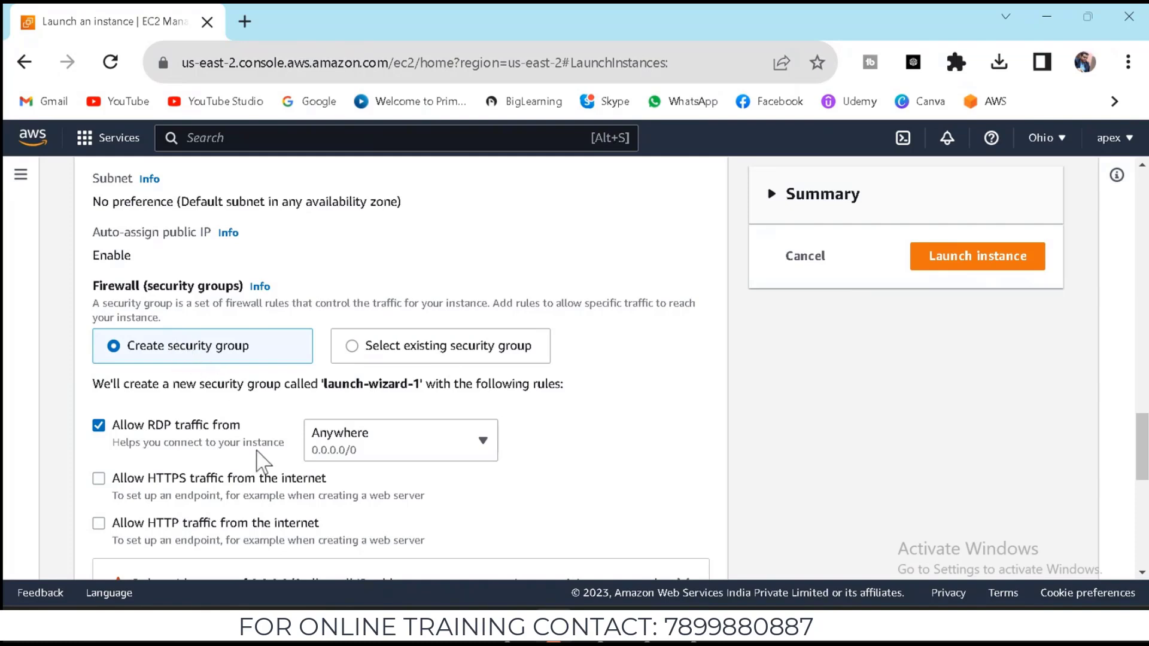
{"action": "scroll", "coordinate": [257, 461], "scroll_direction": "down", "scroll_amount": 1}
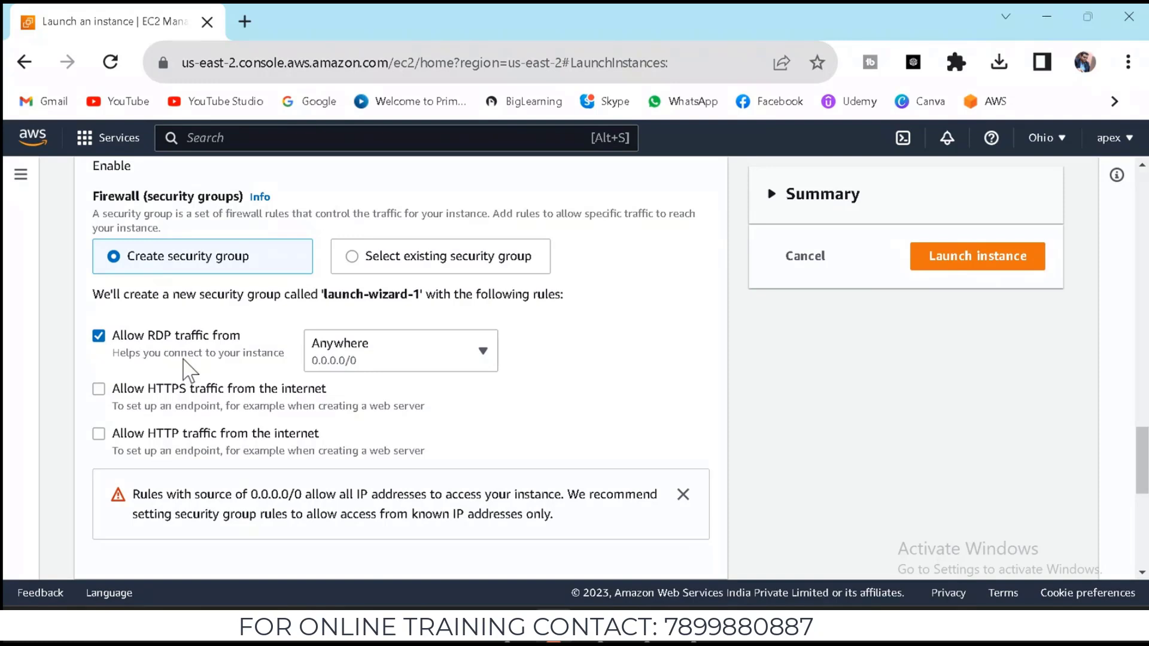
{"action": "left_click", "coordinate": [99, 433]}
{"action": "left_click", "coordinate": [426, 354]}
{"action": "left_click", "coordinate": [402, 402]}
Edit the network settings and choose subnet-0865fce6c5e7312aa in availability zone us-east-2c
{"action": "scroll", "coordinate": [284, 315], "scroll_direction": "up", "scroll_amount": 6}
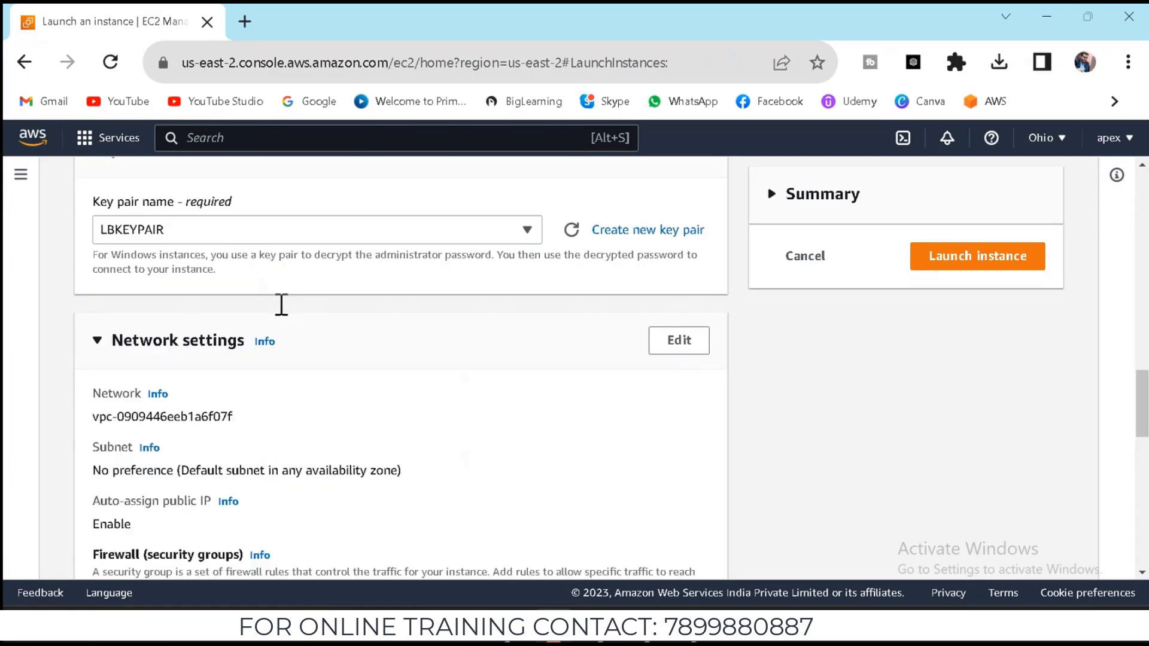
{"action": "scroll", "coordinate": [284, 316], "scroll_direction": "down", "scroll_amount": 9}
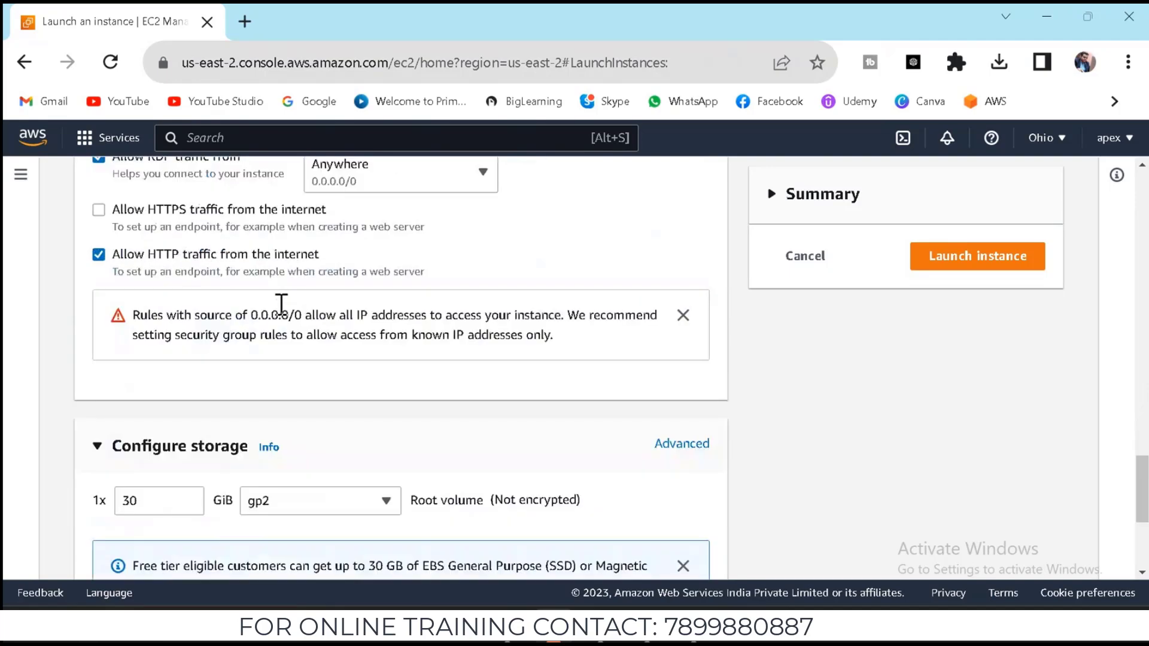
{"action": "scroll", "coordinate": [285, 315], "scroll_direction": "down", "scroll_amount": 3}
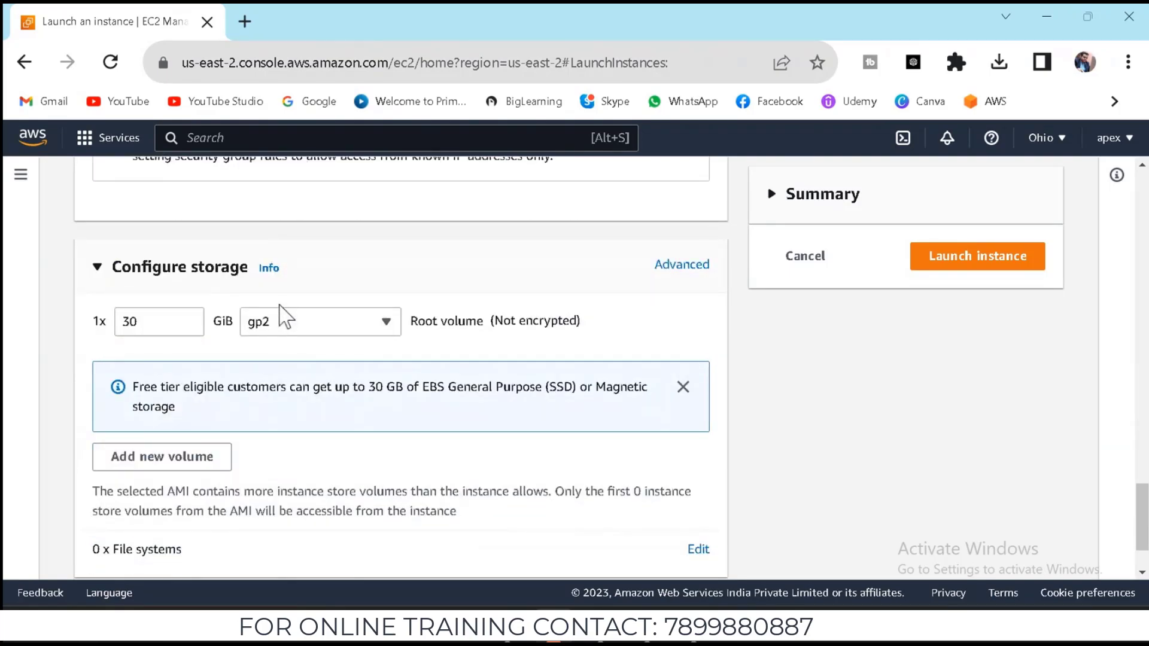
{"action": "scroll", "coordinate": [281, 314], "scroll_direction": "down", "scroll_amount": 2}
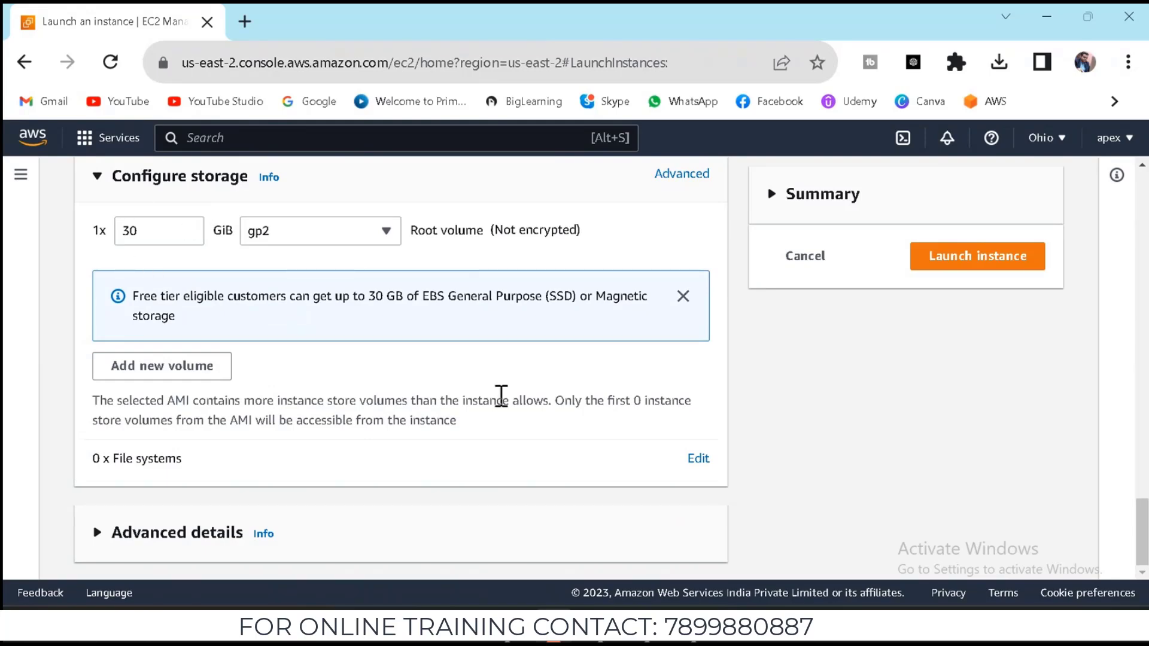
{"action": "scroll", "coordinate": [333, 359], "scroll_direction": "up", "scroll_amount": 10}
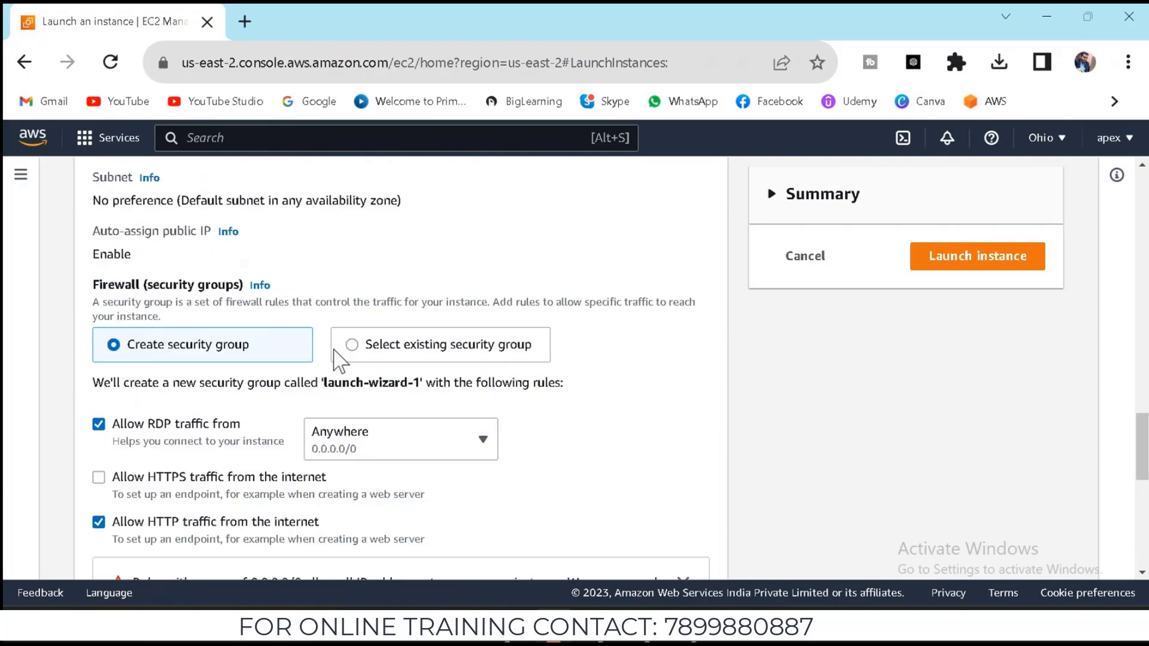
{"action": "scroll", "coordinate": [335, 359], "scroll_direction": "up", "scroll_amount": 3}
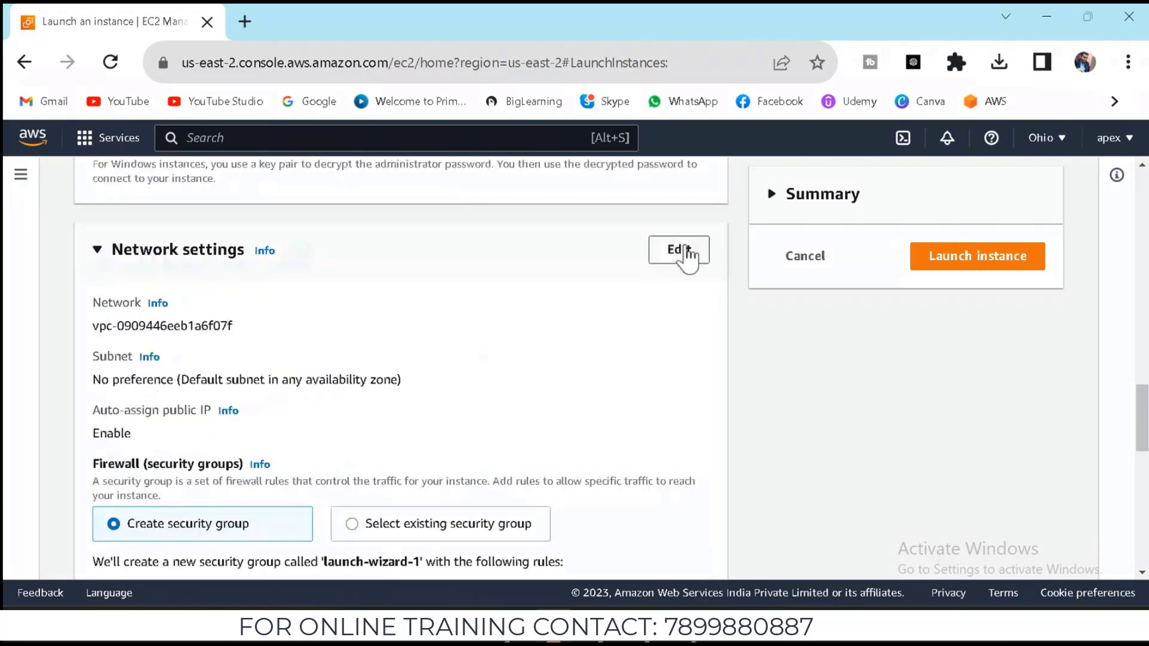
{"action": "left_click", "coordinate": [687, 255]}
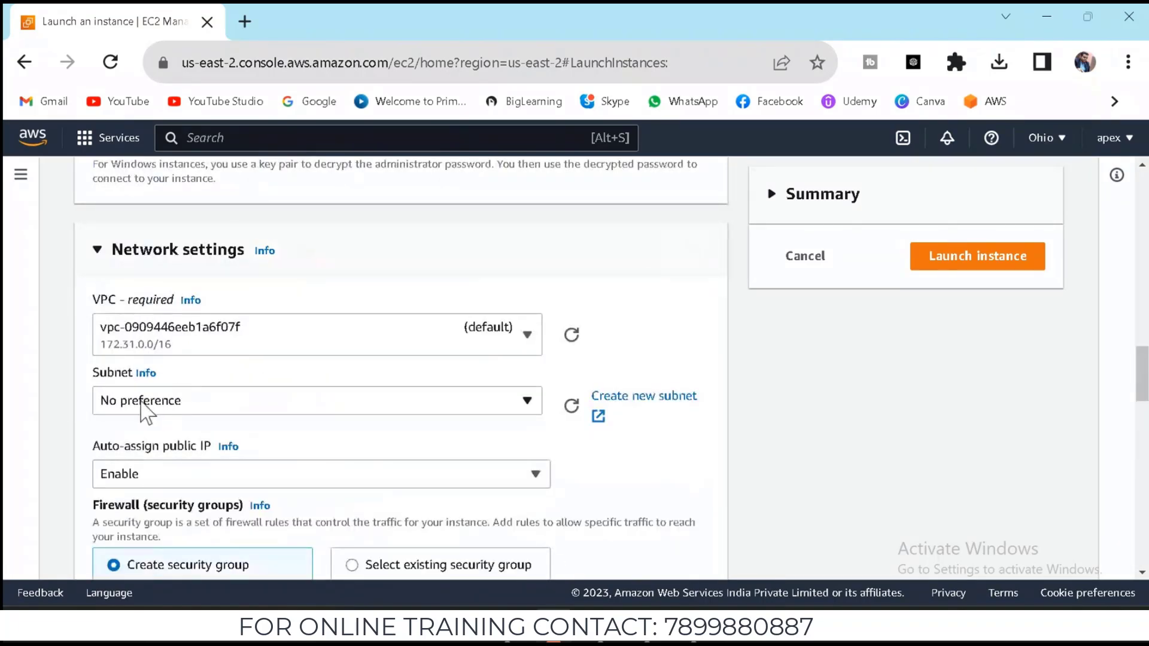
{"action": "left_click", "coordinate": [145, 413]}
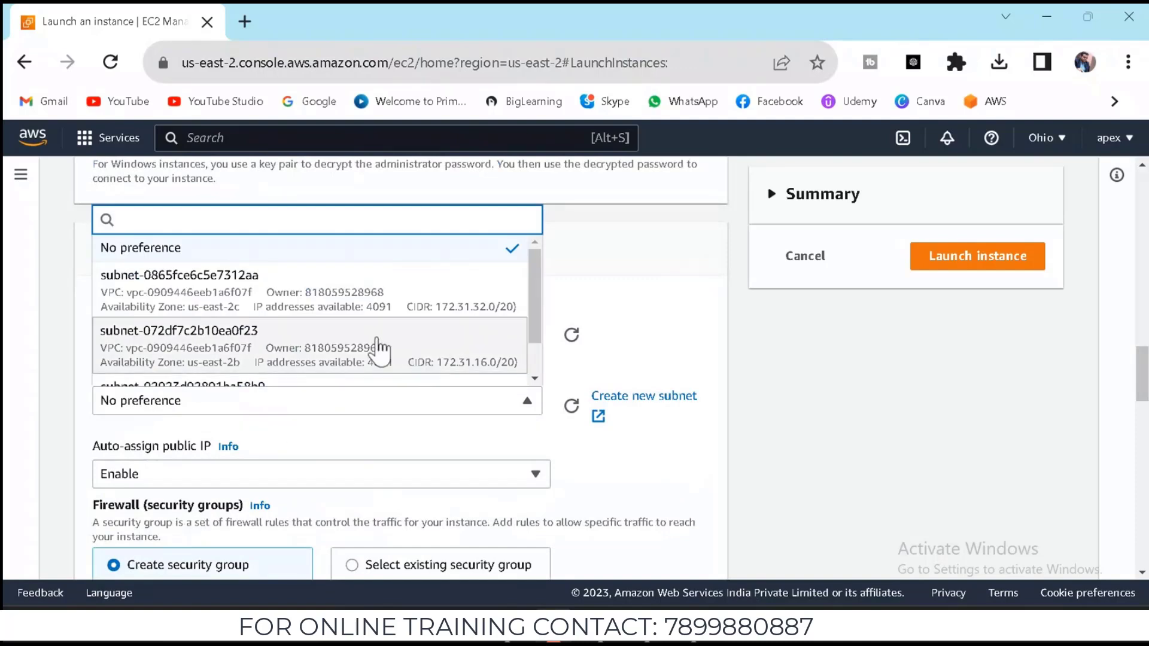
{"action": "scroll", "coordinate": [308, 315], "scroll_direction": "down", "scroll_amount": 1}
{"action": "scroll", "coordinate": [309, 315], "scroll_direction": "up", "scroll_amount": 1}
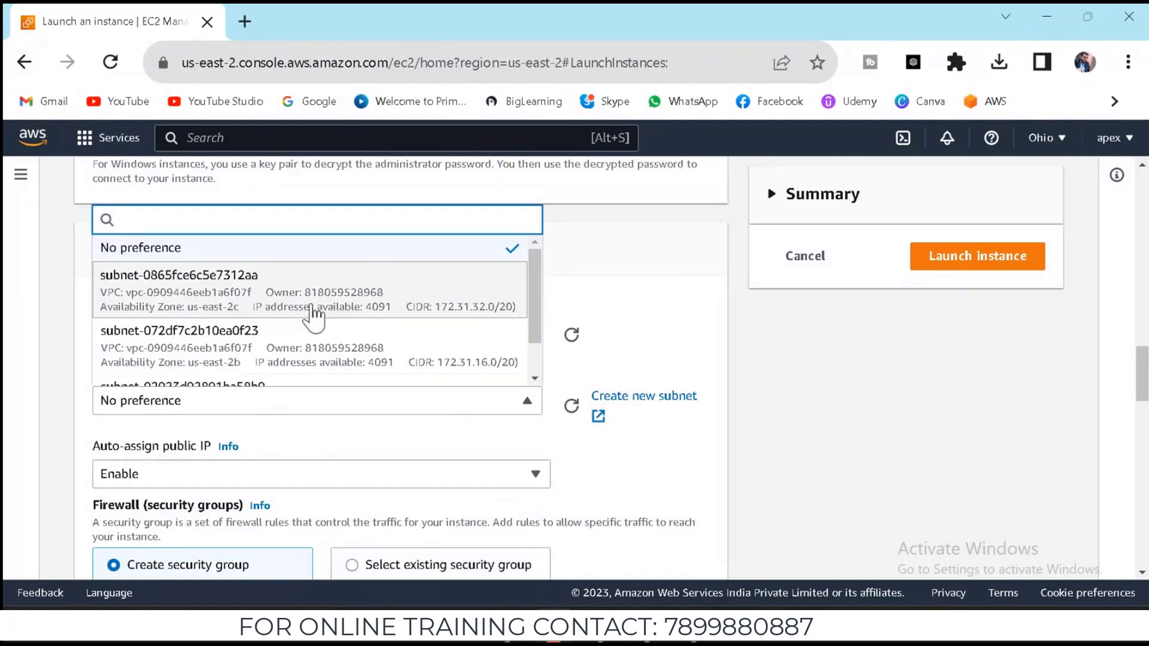
{"action": "left_click", "coordinate": [293, 293]}
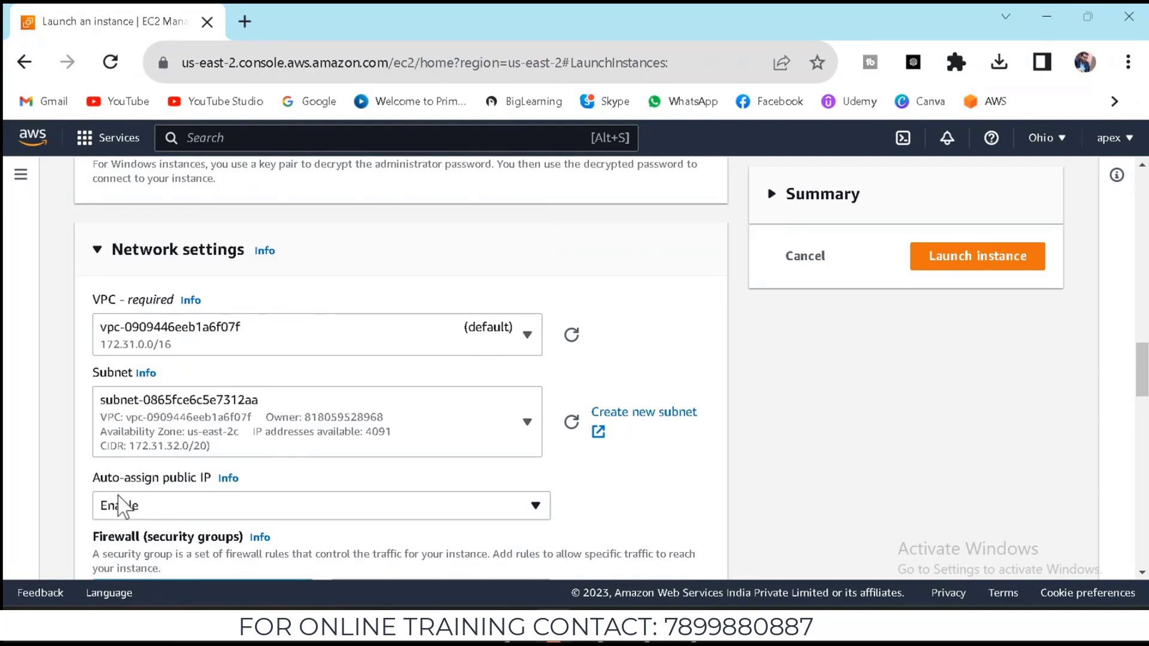
Review the new security group's name, description and inbound rules for RDP and HTTP
{"action": "scroll", "coordinate": [281, 507], "scroll_direction": "down", "scroll_amount": 3}
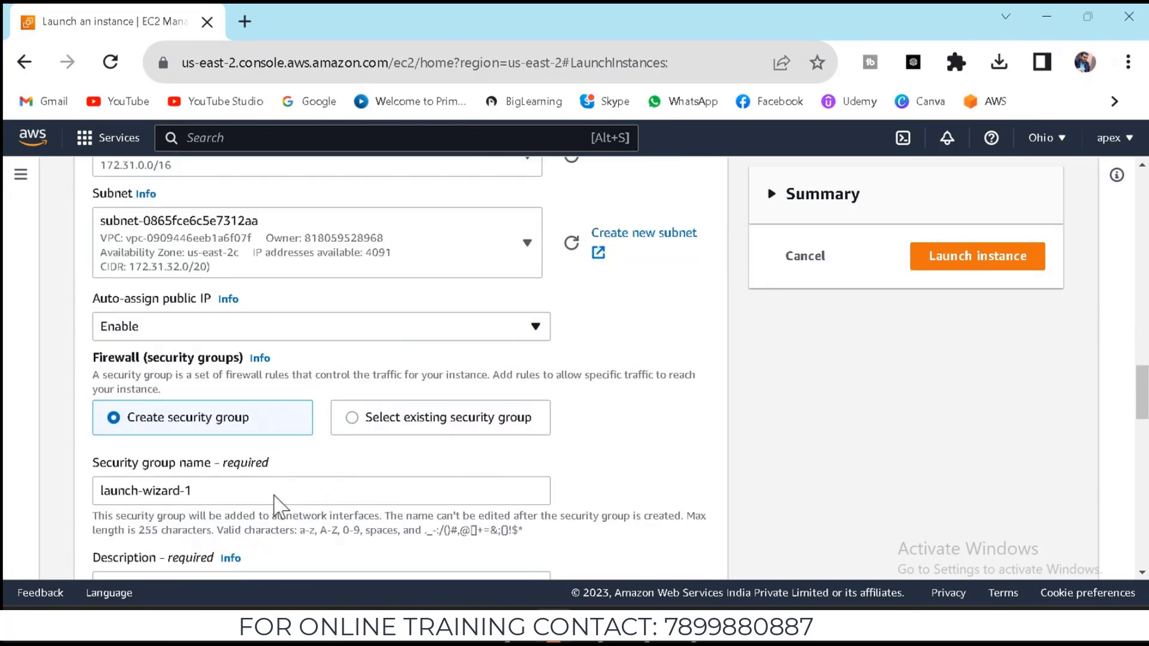
{"action": "scroll", "coordinate": [226, 428], "scroll_direction": "down", "scroll_amount": 2}
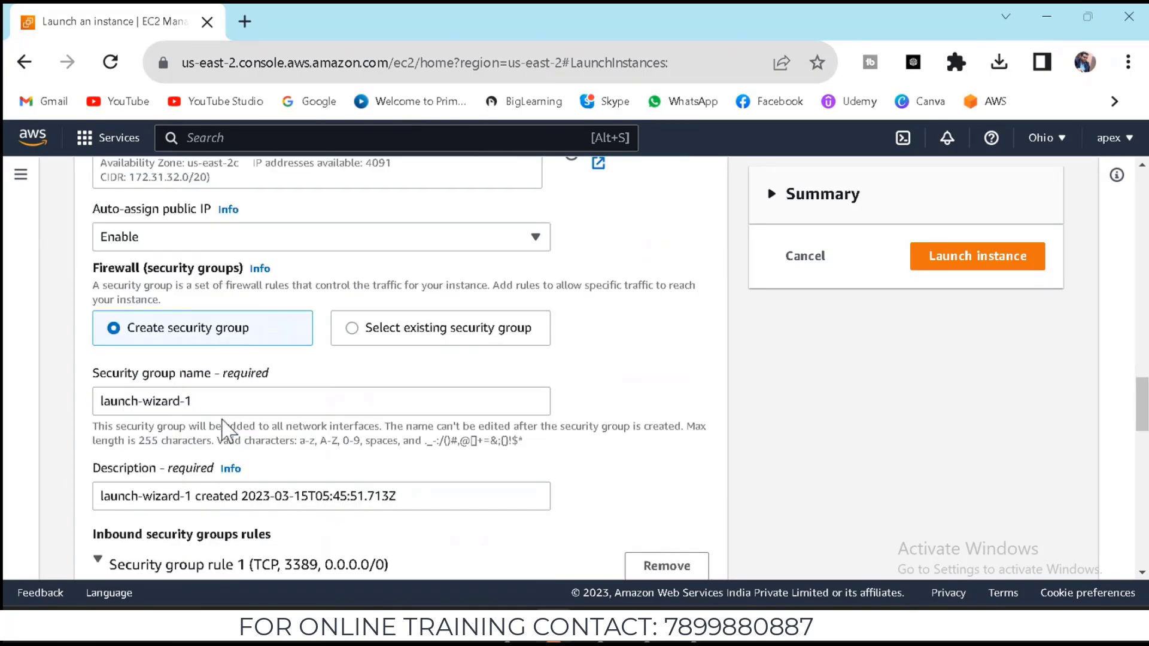
{"action": "left_click_drag", "start_coordinate": [228, 400], "coordinate": [95, 402]}
{"action": "scroll", "coordinate": [466, 474], "scroll_direction": "down", "scroll_amount": 5}
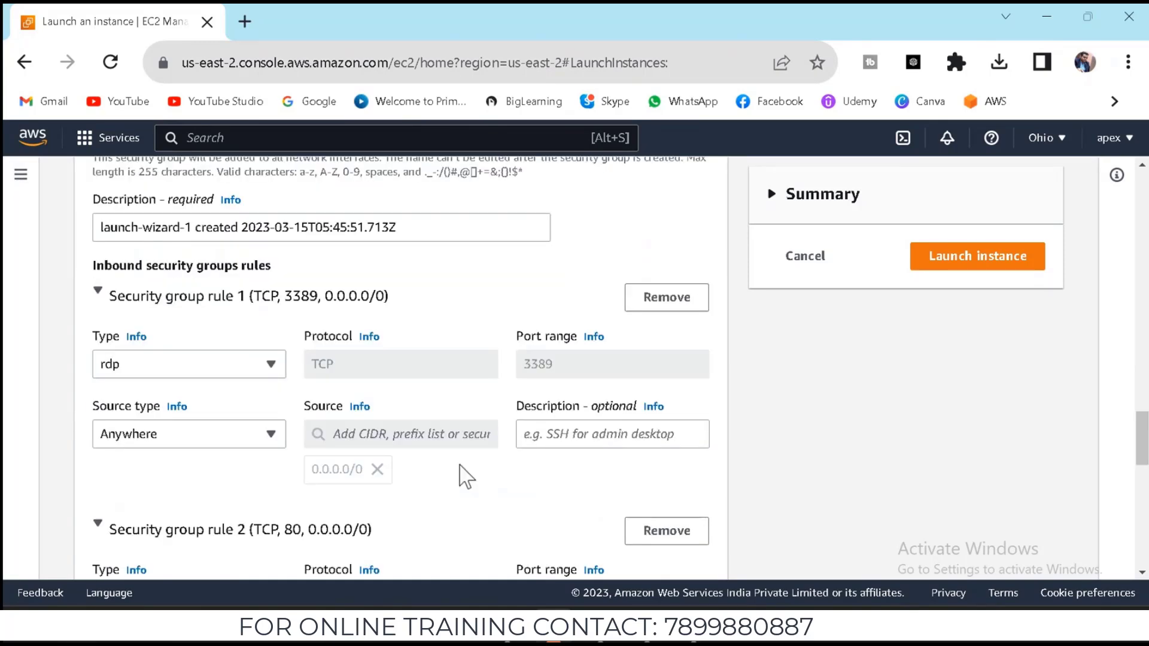
{"action": "scroll", "coordinate": [397, 472], "scroll_direction": "down", "scroll_amount": 3}
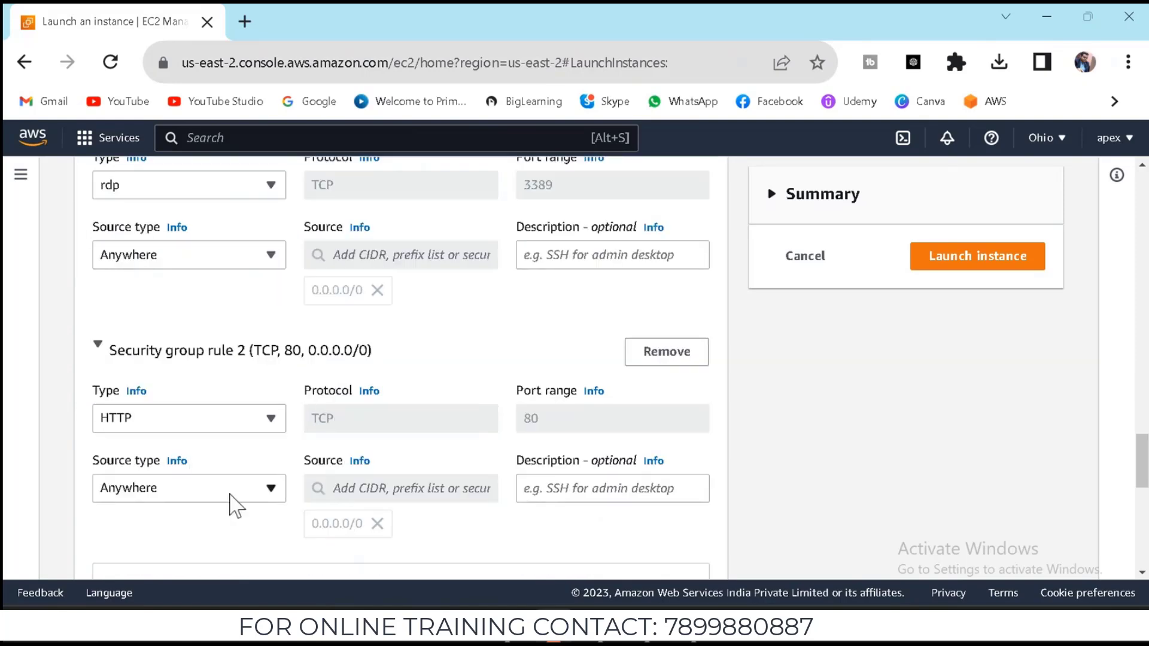
{"action": "scroll", "coordinate": [232, 464], "scroll_direction": "up", "scroll_amount": 5}
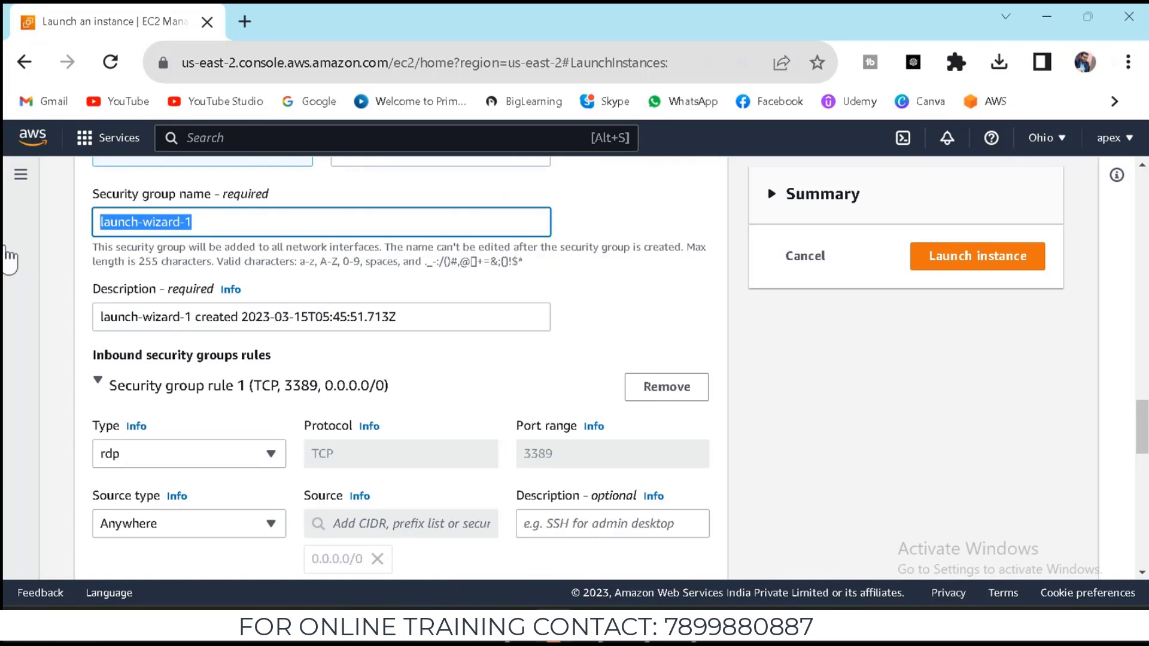
Name the instance's new security group LB SECURITY GROUP
{"action": "type", "text": "LB SECURITY GROUP"}
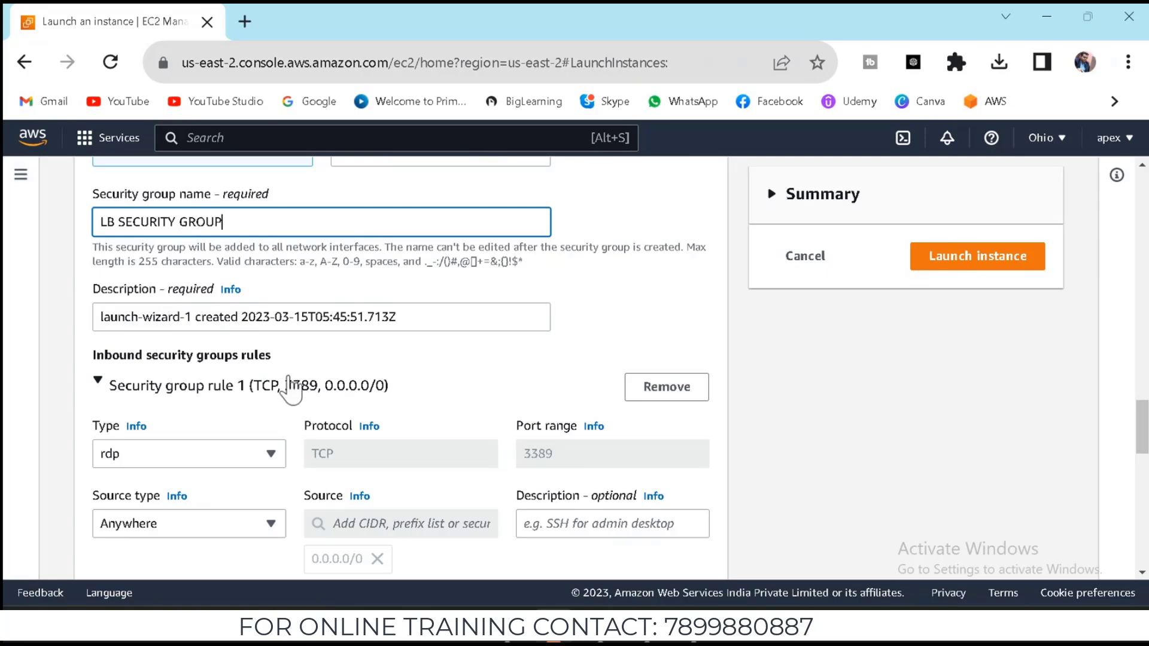
{"action": "scroll", "coordinate": [364, 418], "scroll_direction": "down", "scroll_amount": 10}
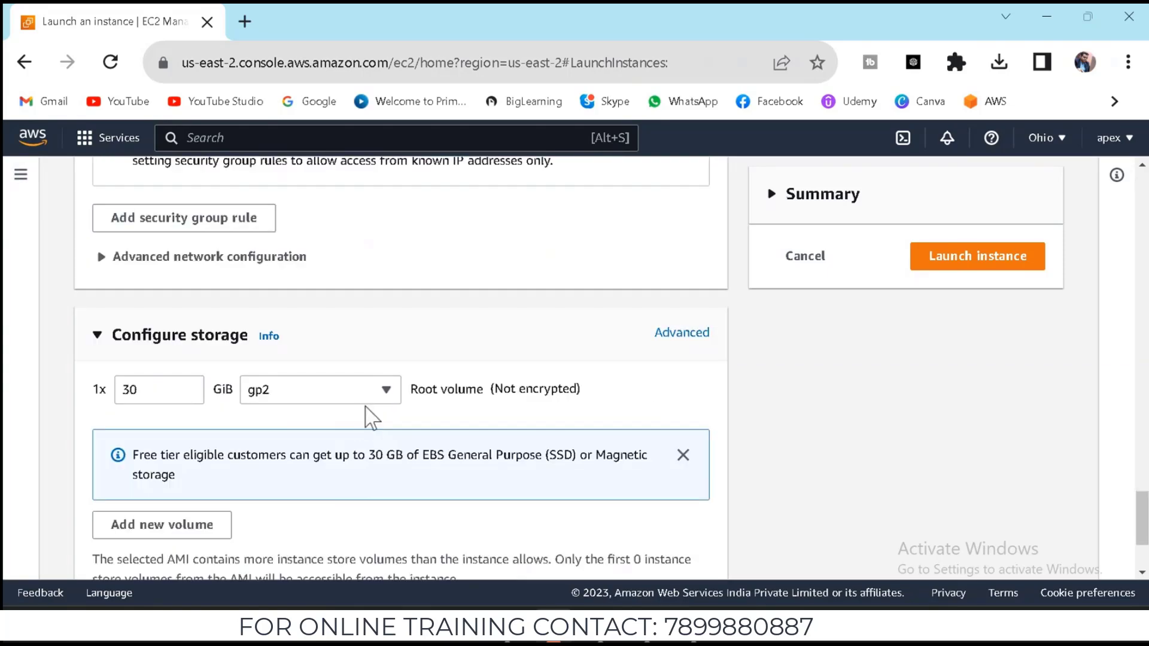
Reselect subnet-0865fce6c5e7312aa in availability zone us-east-2c under the default VPC, and launch the SERVER-1 instance
{"action": "scroll", "coordinate": [364, 416], "scroll_direction": "up", "scroll_amount": 10}
{"action": "scroll", "coordinate": [365, 416], "scroll_direction": "up", "scroll_amount": 5}
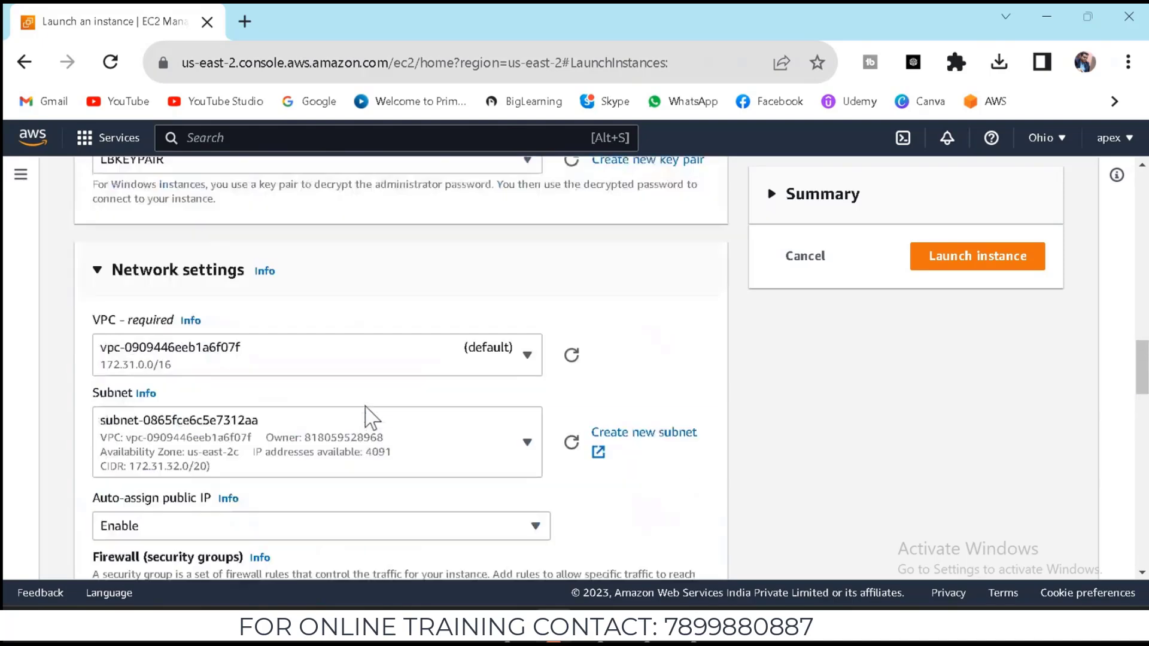
{"action": "left_click", "coordinate": [389, 381]}
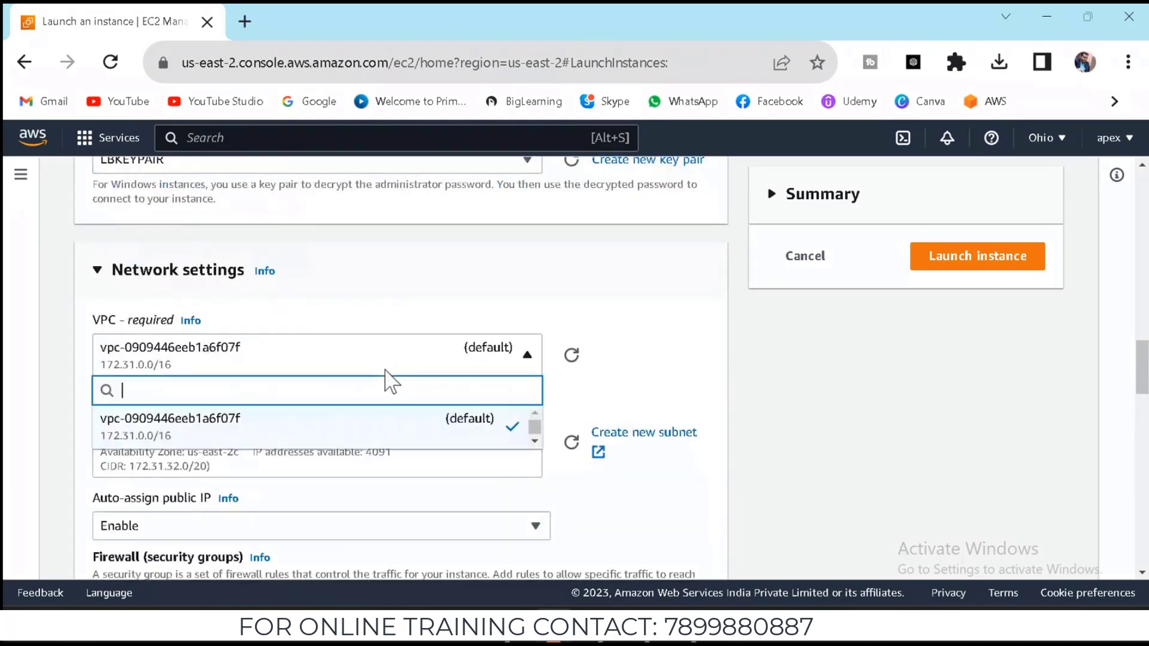
{"action": "left_click", "coordinate": [674, 327]}
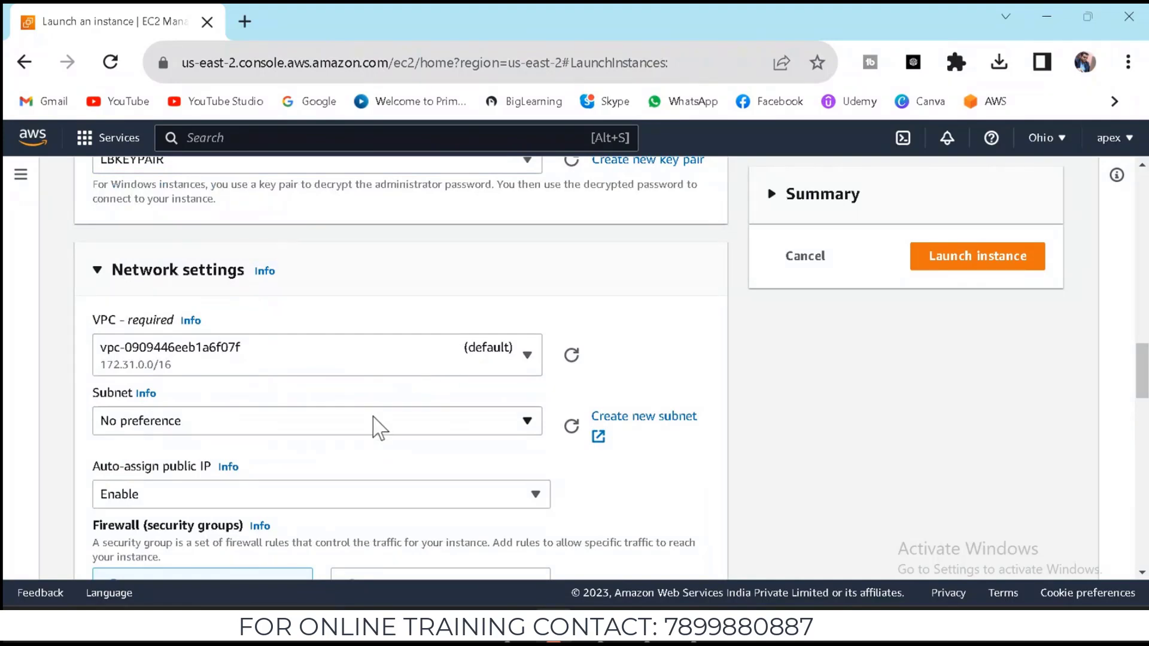
{"action": "left_click", "coordinate": [379, 427]}
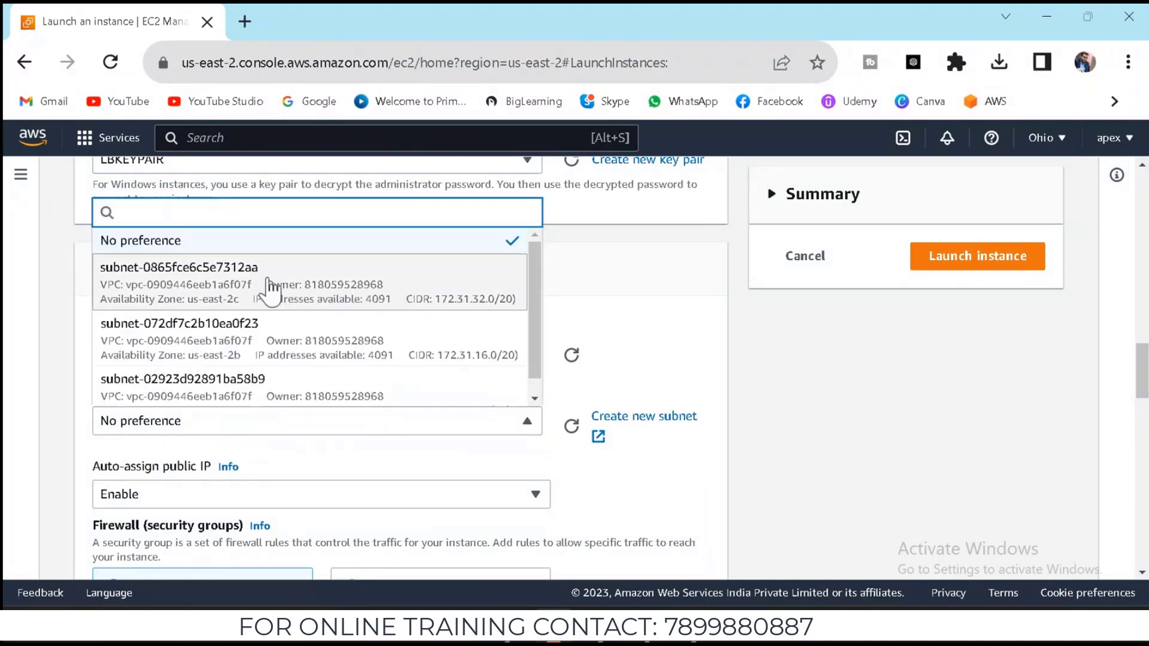
{"action": "left_click", "coordinate": [270, 291]}
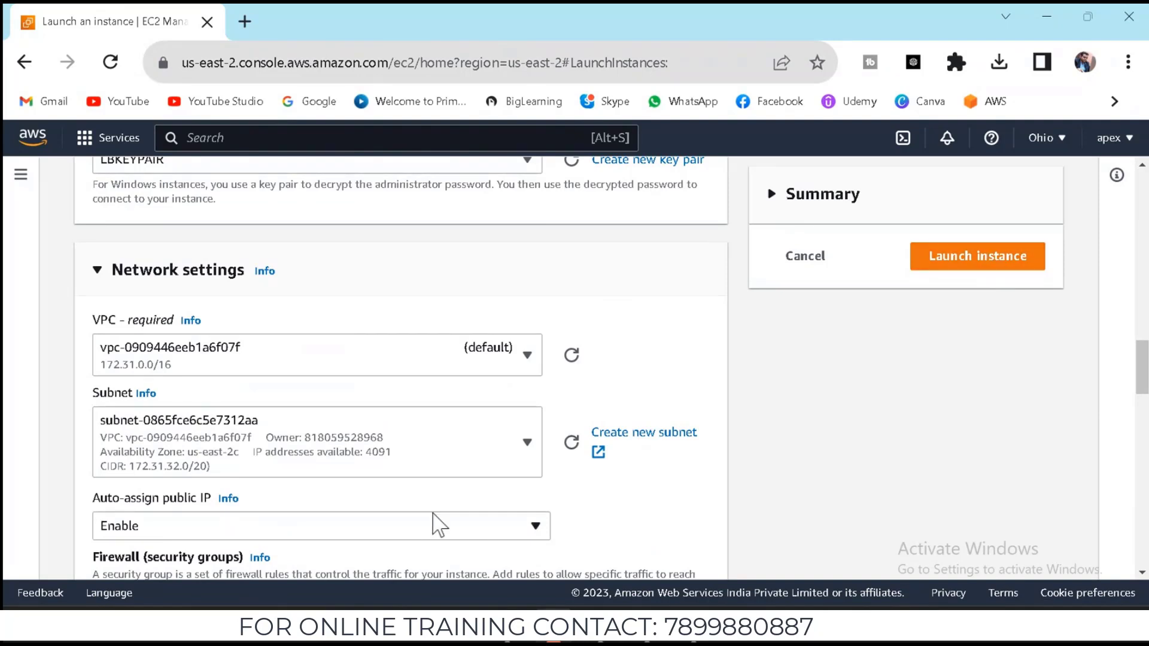
{"action": "left_click", "coordinate": [979, 263]}
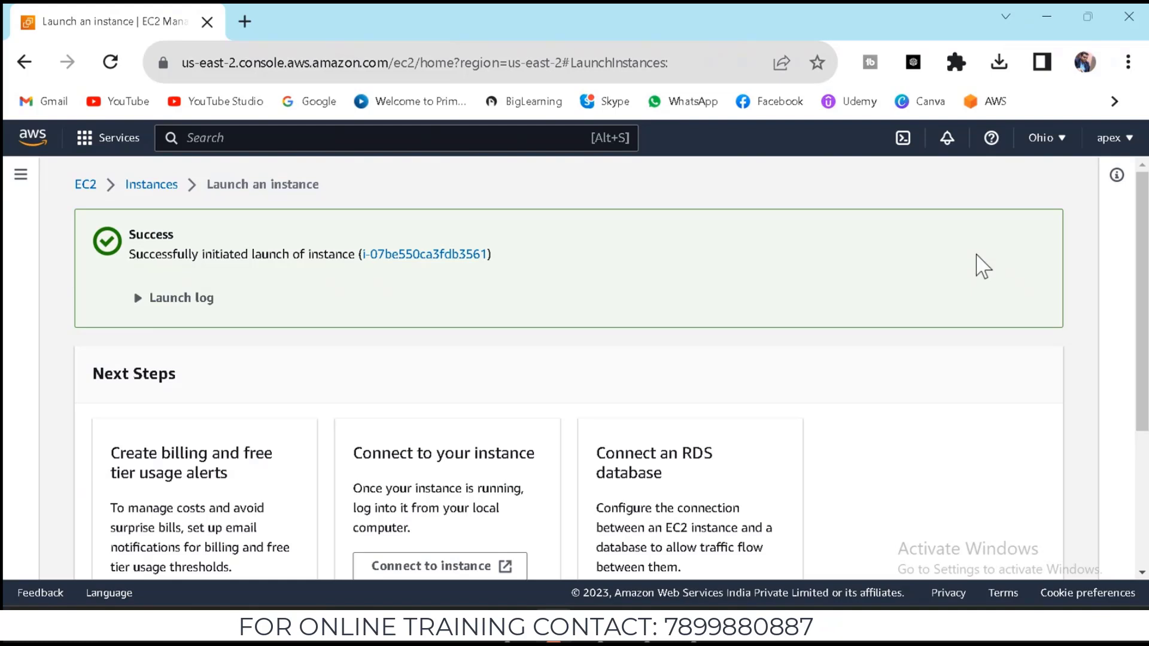
Start launching another instance from the instances list and name it SERVER-2
{"action": "left_click", "coordinate": [152, 186]}
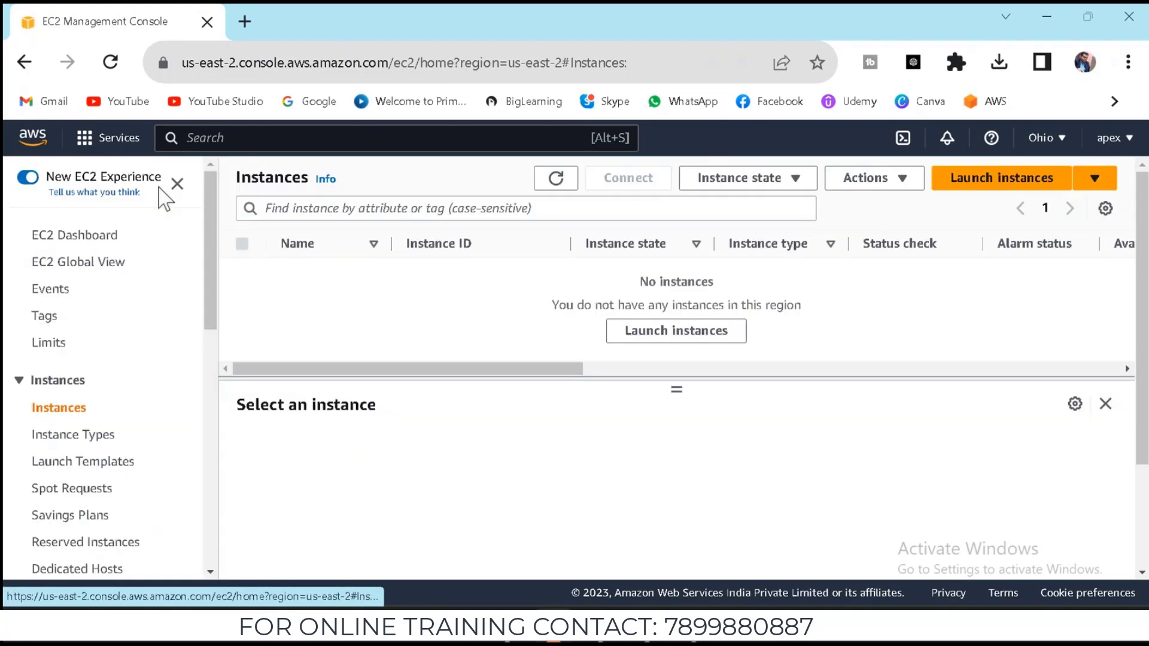
{"action": "left_click", "coordinate": [984, 186]}
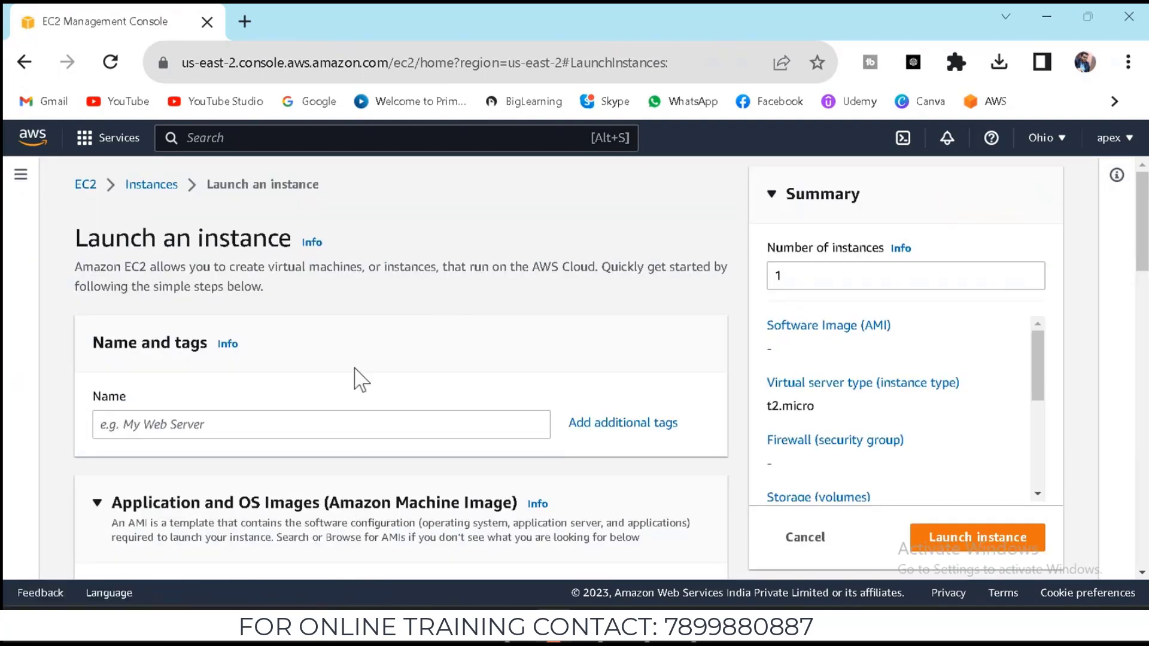
{"action": "left_click", "coordinate": [338, 425]}
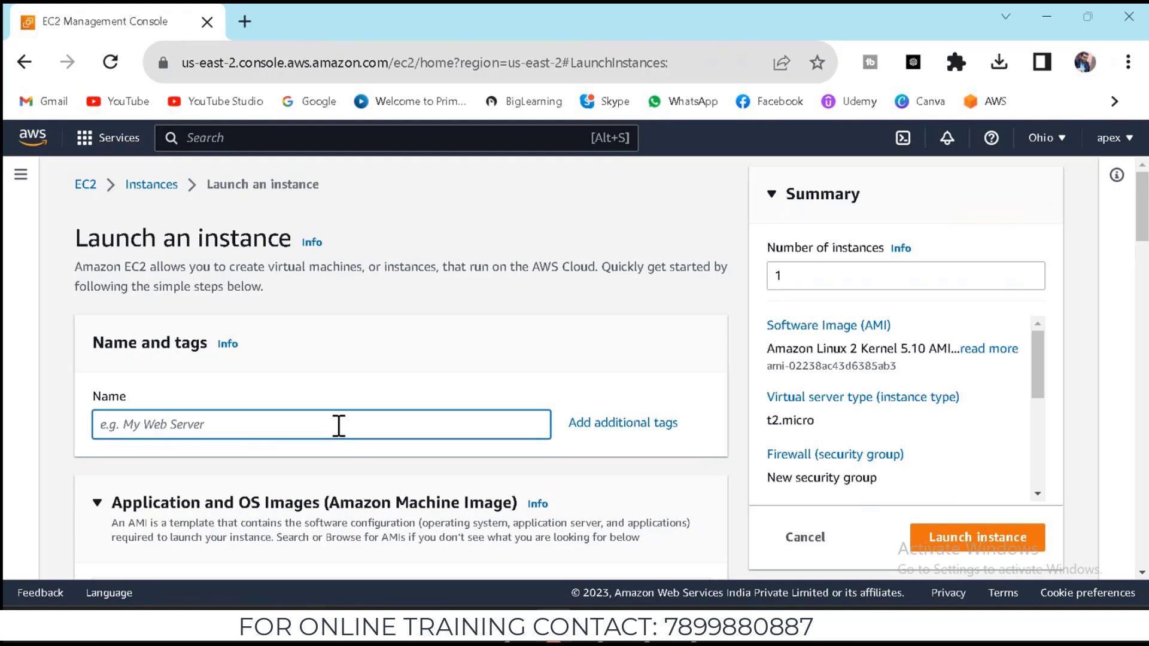
{"action": "type", "text": "SERVER-2"}
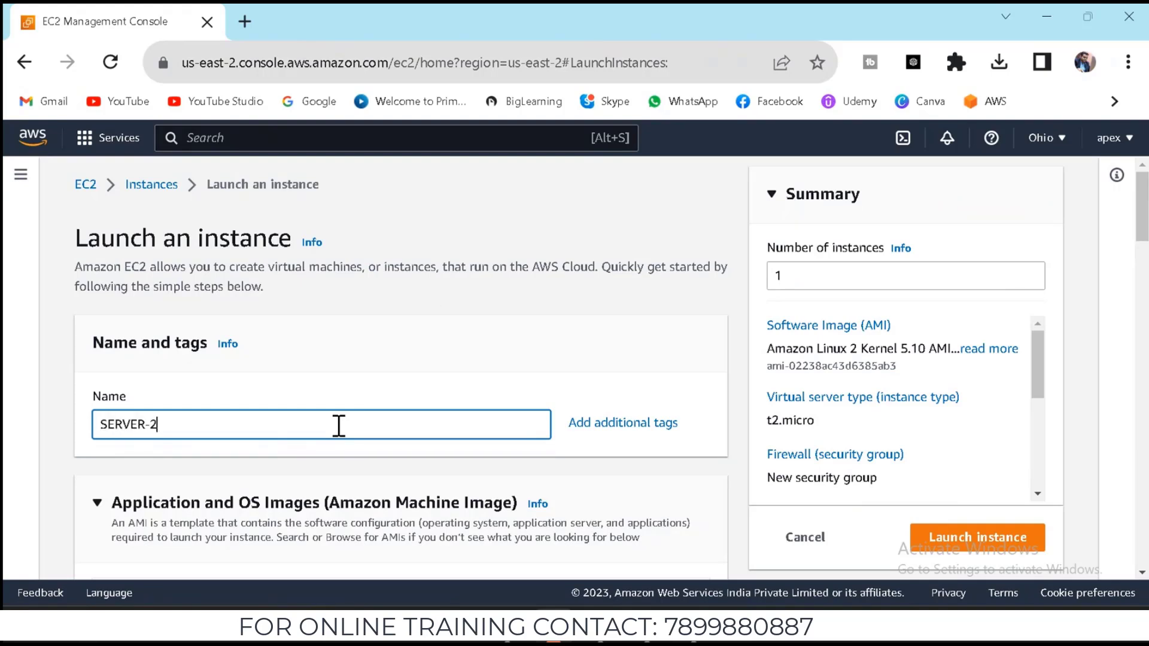
Choose the Windows image Microsoft Windows Server 2022 Base for SERVER-2
{"action": "scroll", "coordinate": [338, 425], "scroll_direction": "down", "scroll_amount": 6}
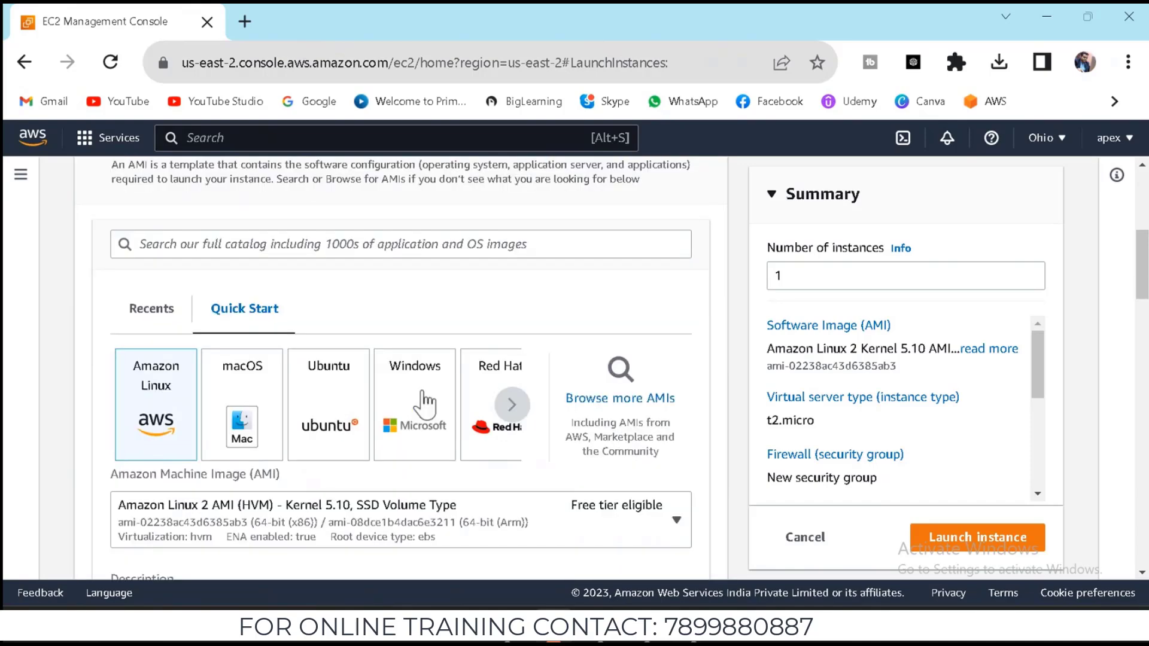
{"action": "left_click", "coordinate": [424, 405]}
{"action": "scroll", "coordinate": [423, 402], "scroll_direction": "down", "scroll_amount": 3}
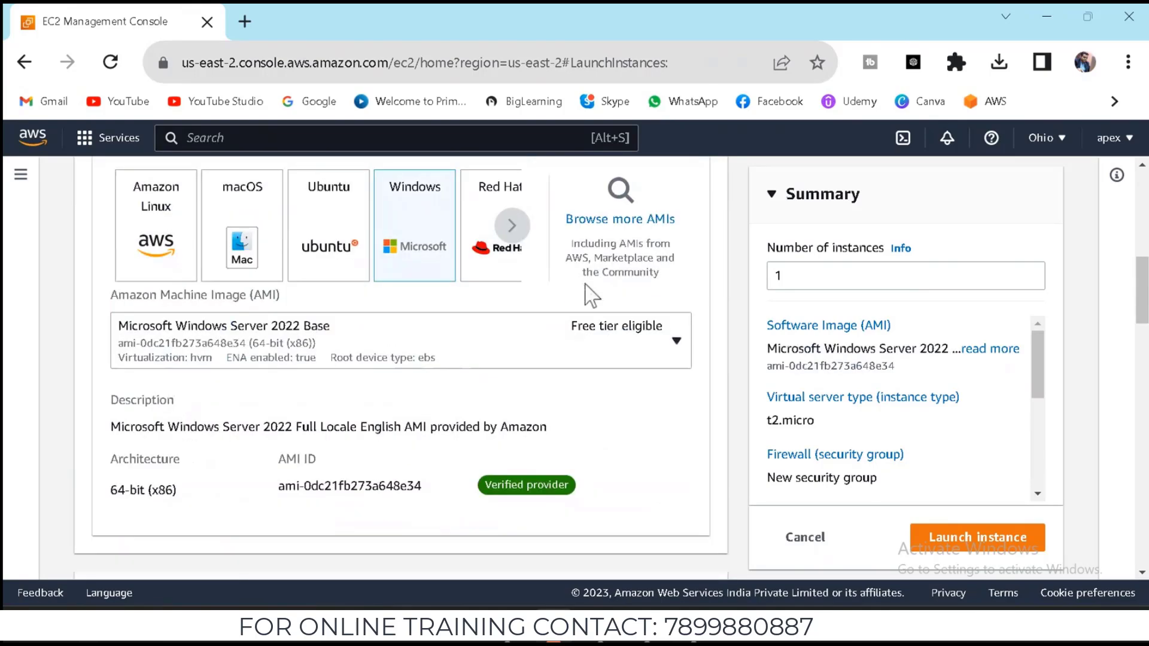
Select the existing key pair LBKEYPAIR for logging in to SERVER-2
{"action": "scroll", "coordinate": [536, 418], "scroll_direction": "down", "scroll_amount": 5}
{"action": "scroll", "coordinate": [536, 420], "scroll_direction": "down", "scroll_amount": 6}
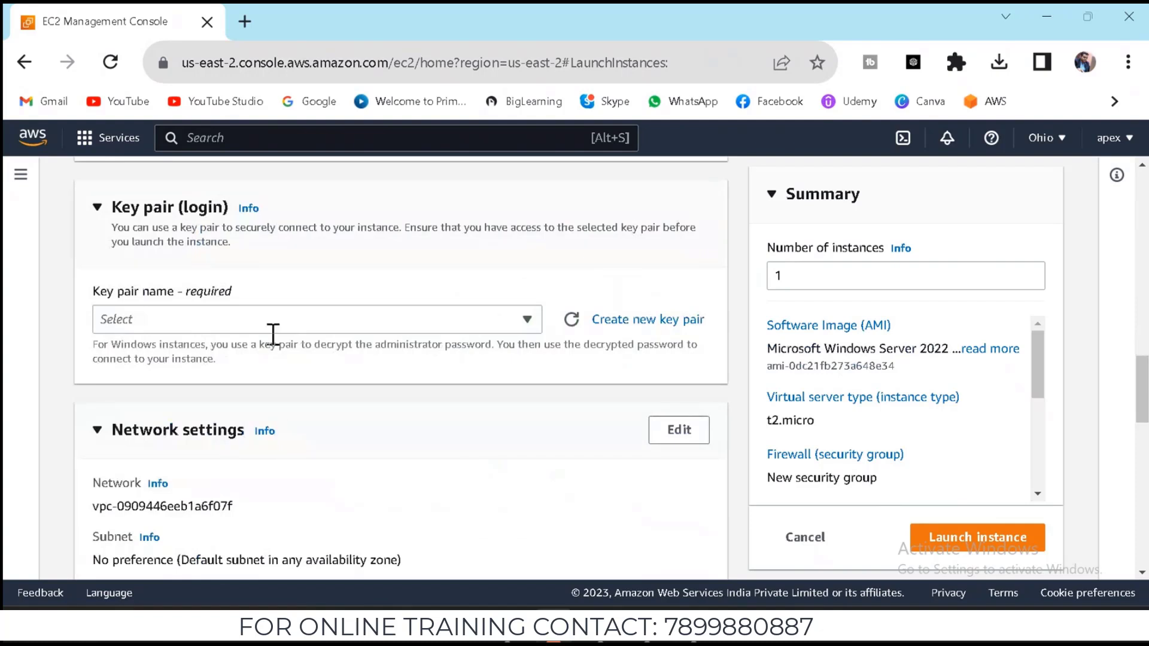
{"action": "left_click", "coordinate": [529, 323]}
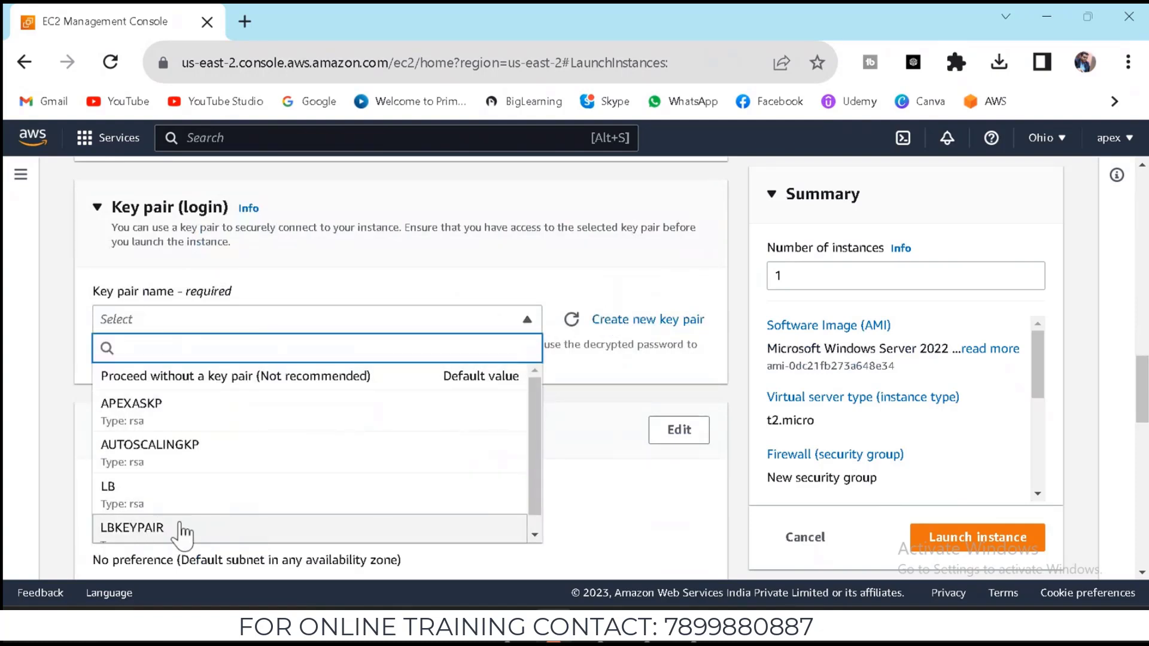
{"action": "left_click", "coordinate": [199, 529]}
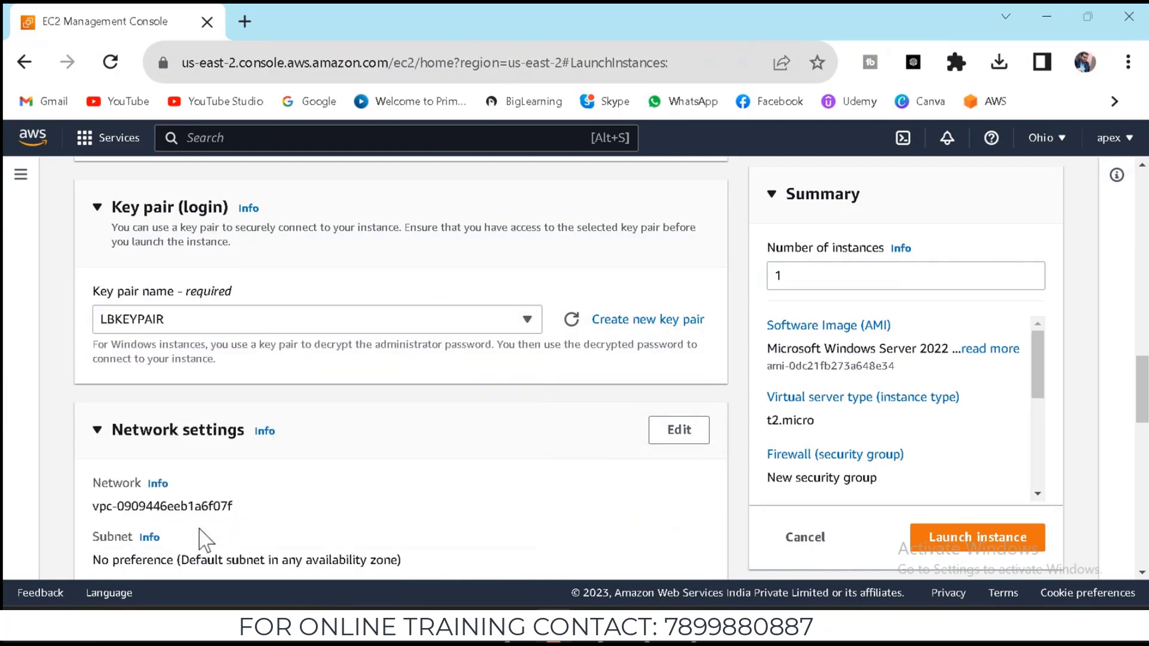
Edit the network settings, keeping the default VPC, and choose subnet-072df7c2b10ea0f23 in availability zone us-east-2b
{"action": "scroll", "coordinate": [344, 440], "scroll_direction": "down", "scroll_amount": 3}
{"action": "scroll", "coordinate": [344, 440], "scroll_direction": "down", "scroll_amount": 2}
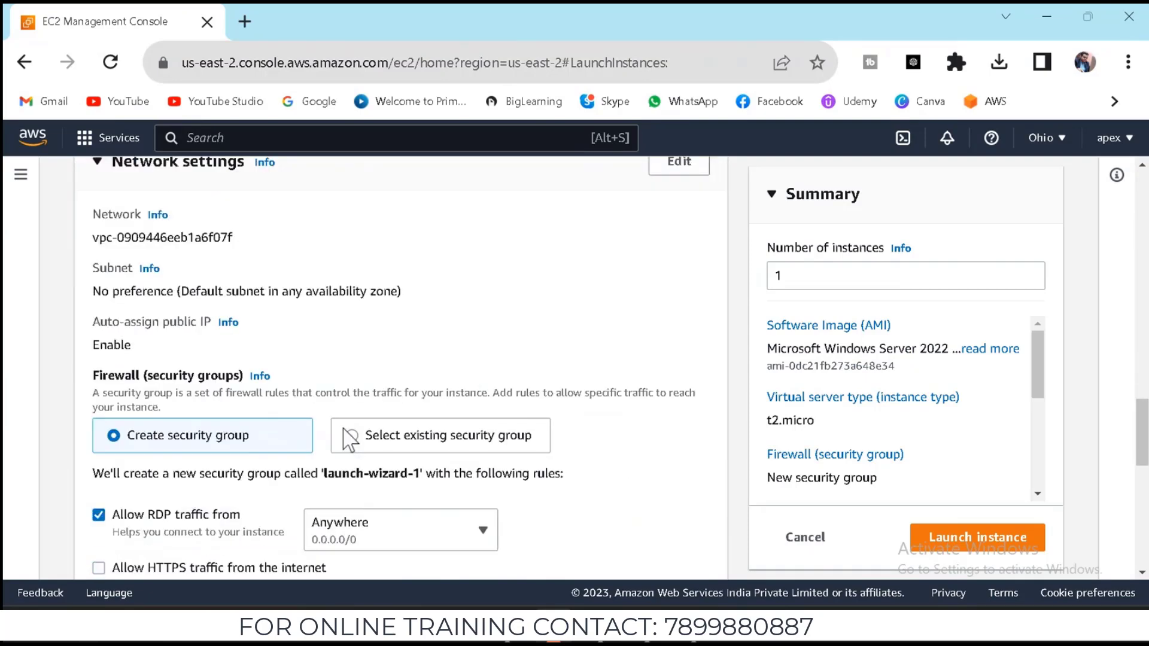
{"action": "scroll", "coordinate": [344, 442], "scroll_direction": "up", "scroll_amount": 3}
{"action": "left_click", "coordinate": [685, 341]}
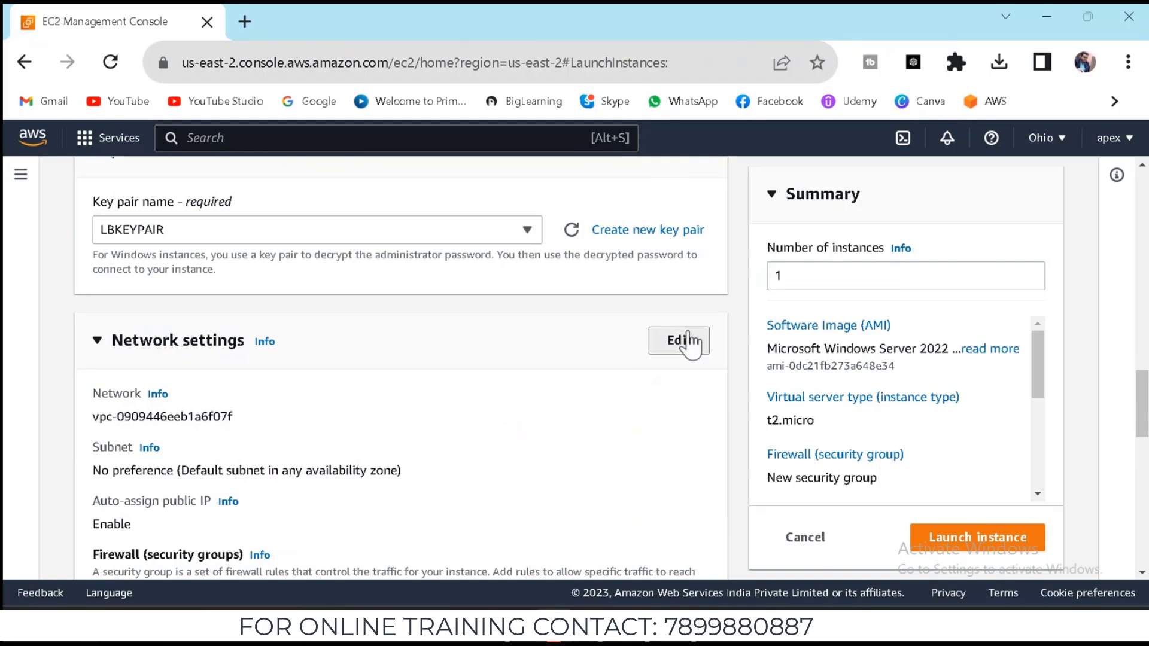
{"action": "left_click", "coordinate": [437, 448]}
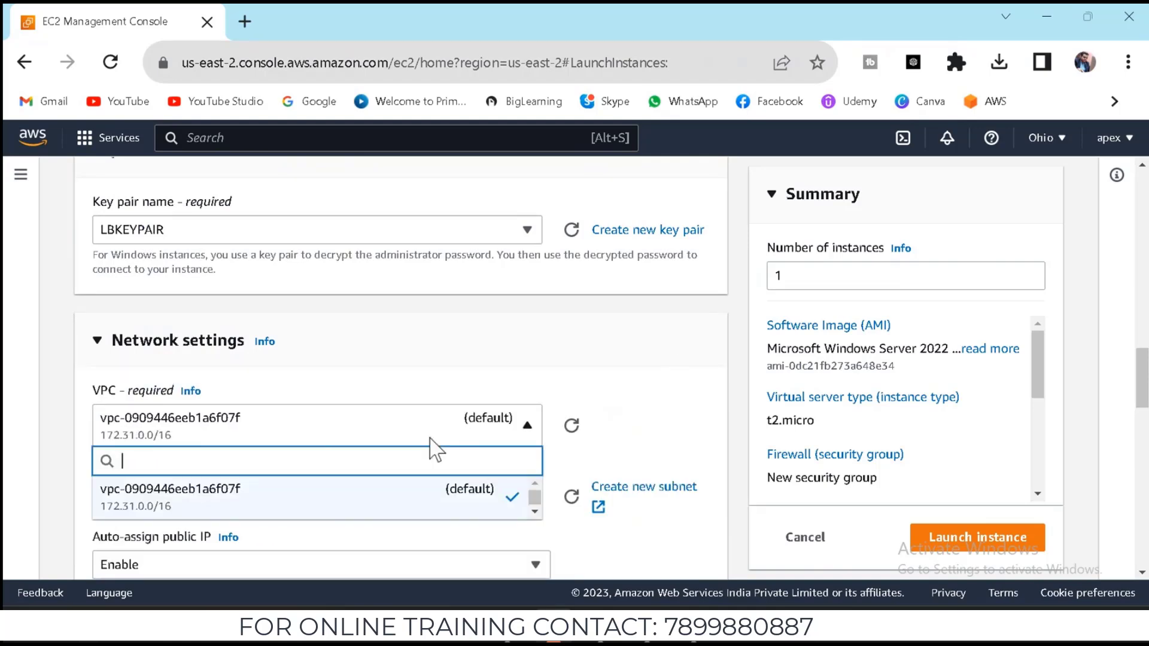
{"action": "left_click", "coordinate": [423, 500]}
{"action": "scroll", "coordinate": [413, 431], "scroll_direction": "down", "scroll_amount": 3}
{"action": "left_click", "coordinate": [239, 318]}
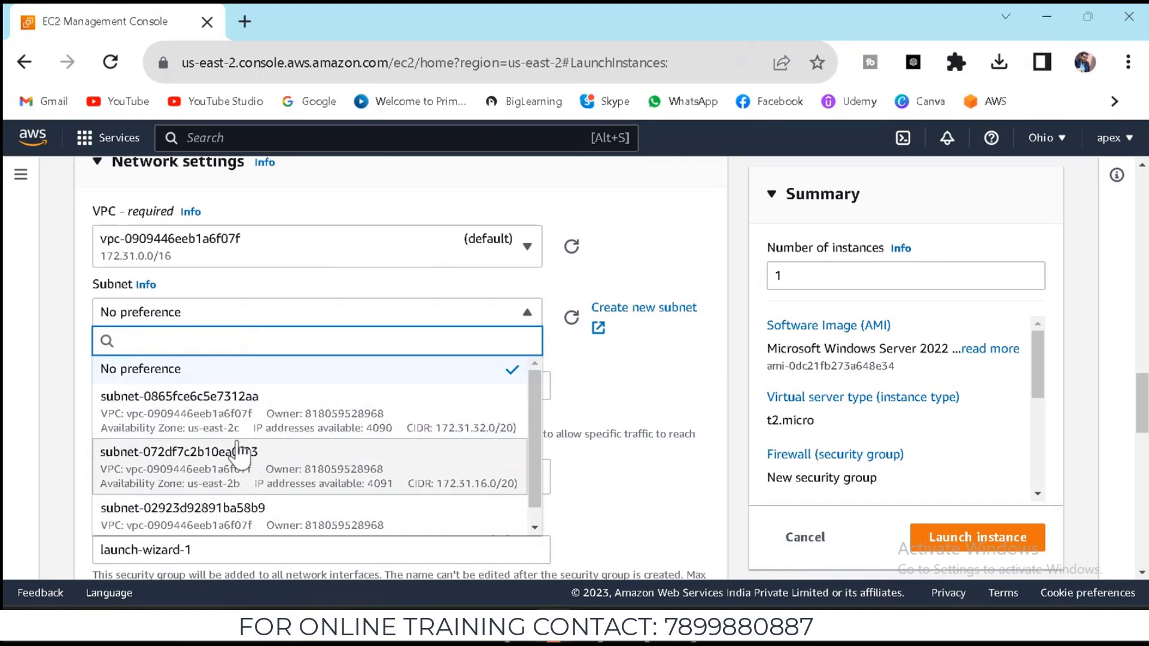
{"action": "left_click", "coordinate": [238, 488]}
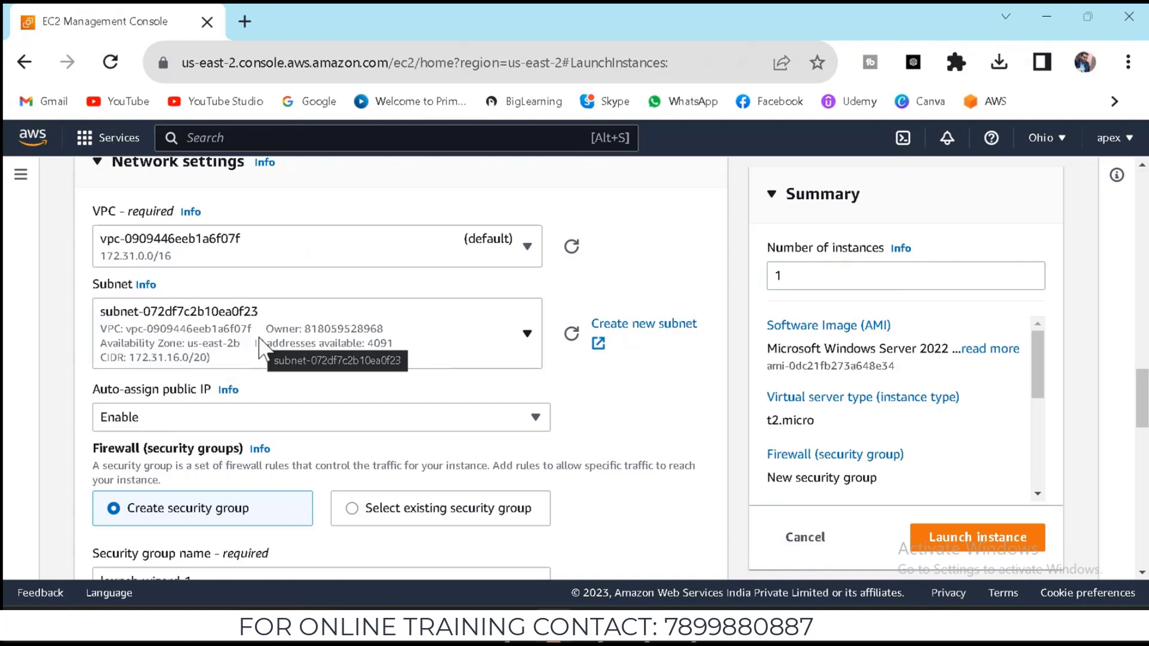
Use the existing security group LB SECURITY GROUP for the instance instead of creating a new one
{"action": "scroll", "coordinate": [258, 346], "scroll_direction": "down", "scroll_amount": 4}
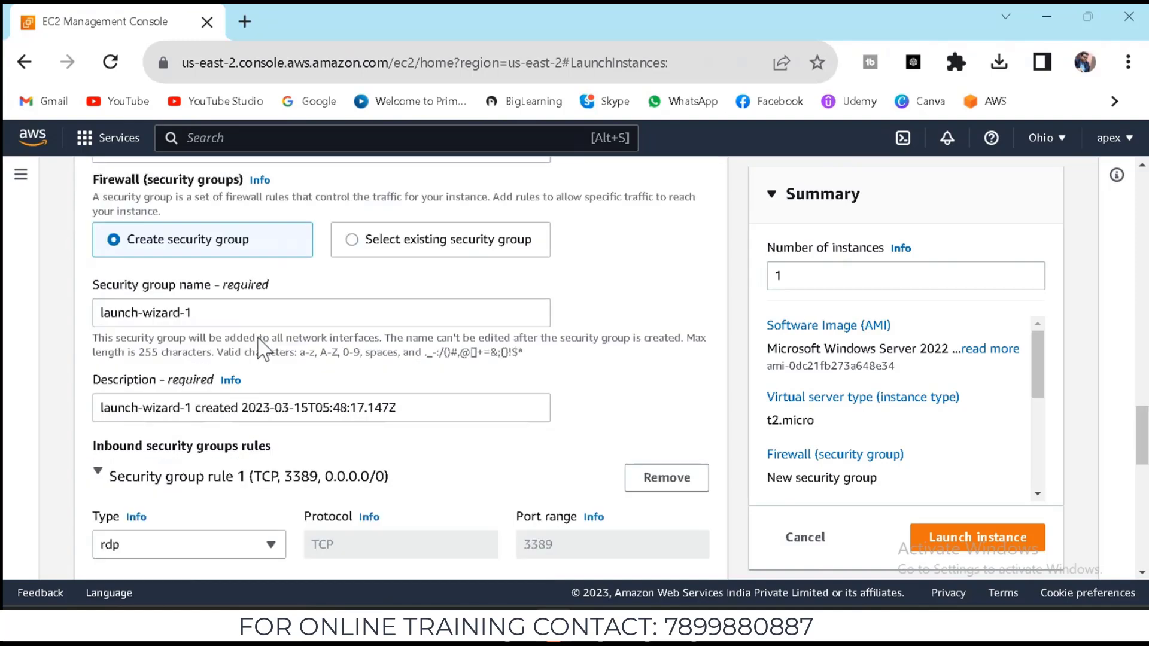
{"action": "left_click", "coordinate": [369, 245]}
{"action": "left_click", "coordinate": [321, 318]}
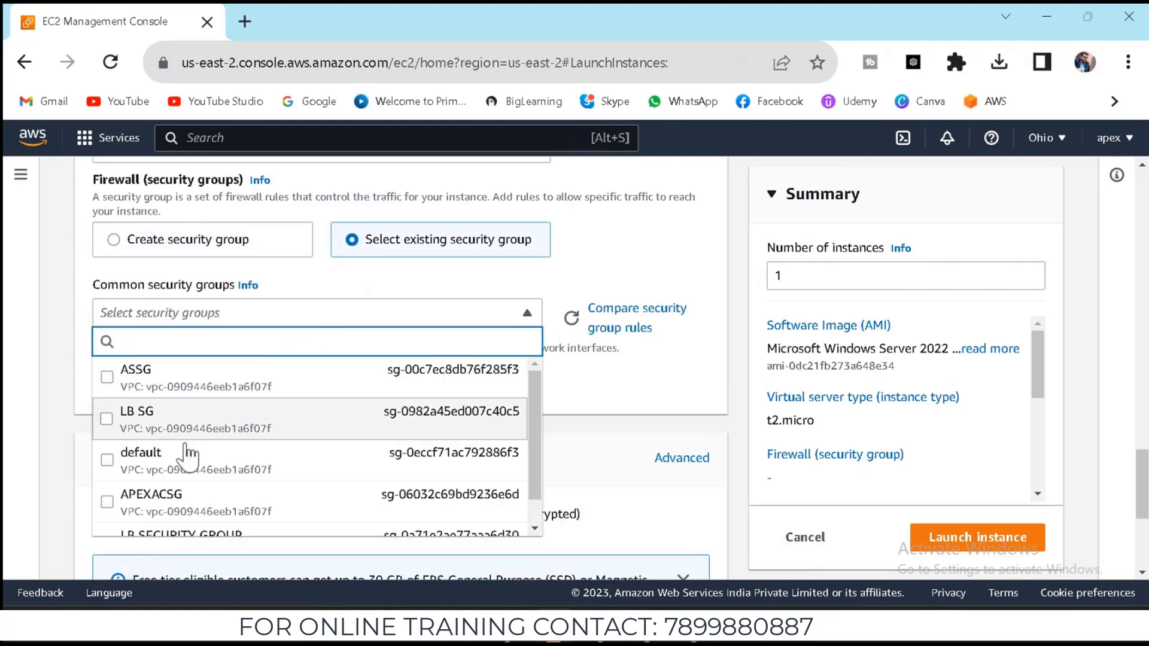
{"action": "scroll", "coordinate": [186, 458], "scroll_direction": "down", "scroll_amount": 1}
{"action": "left_click", "coordinate": [180, 507]}
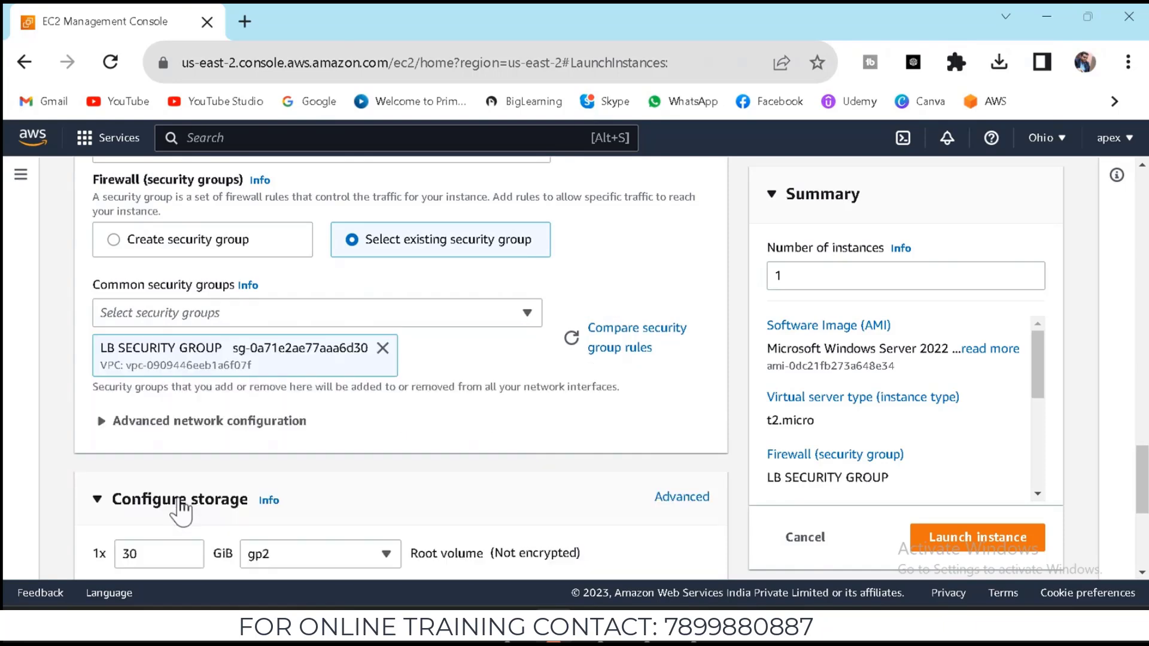
Launch the SERVER-2 instance and refresh the instances list to check both servers' state
{"action": "scroll", "coordinate": [389, 418], "scroll_direction": "down", "scroll_amount": 5}
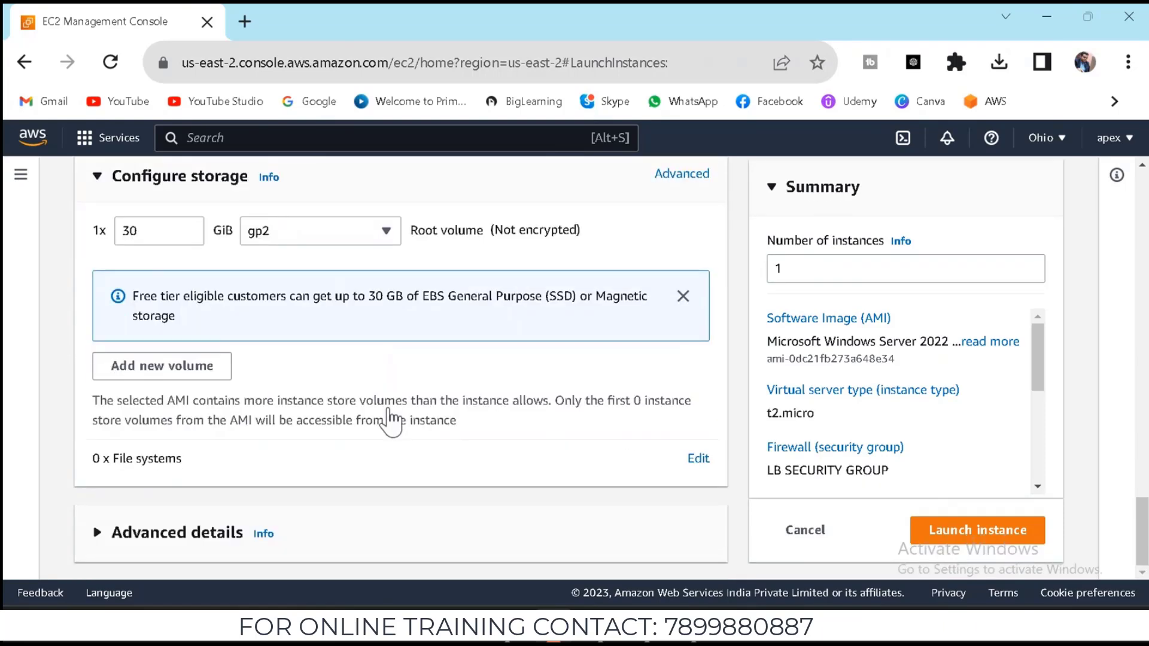
{"action": "left_click", "coordinate": [975, 542]}
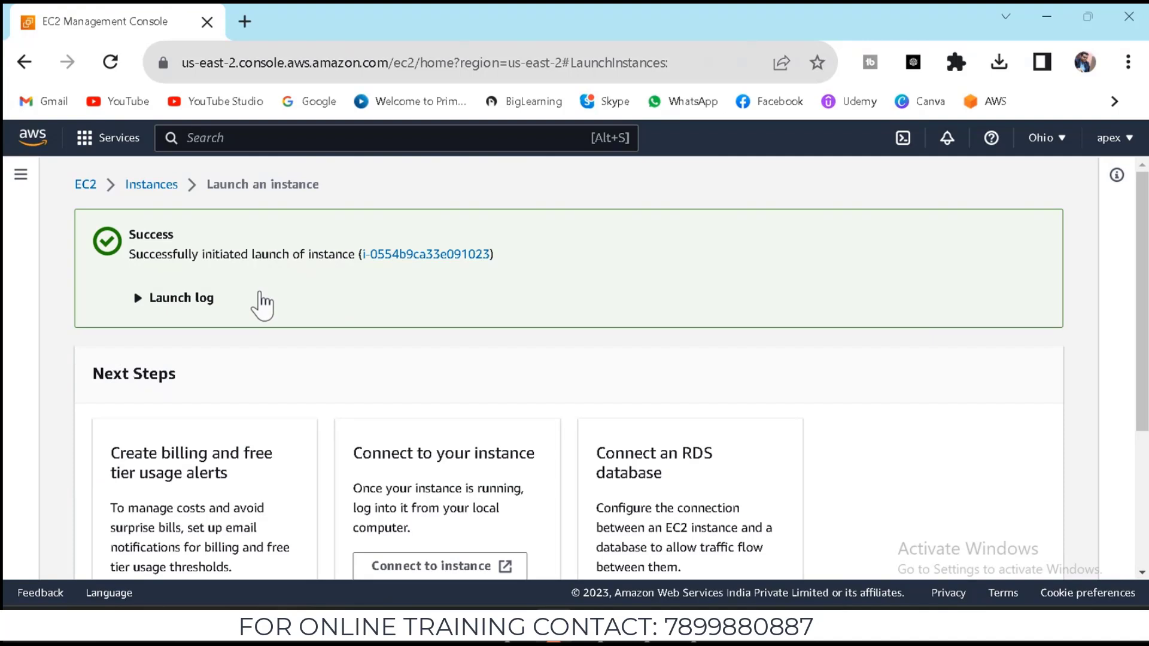
{"action": "left_click", "coordinate": [146, 187]}
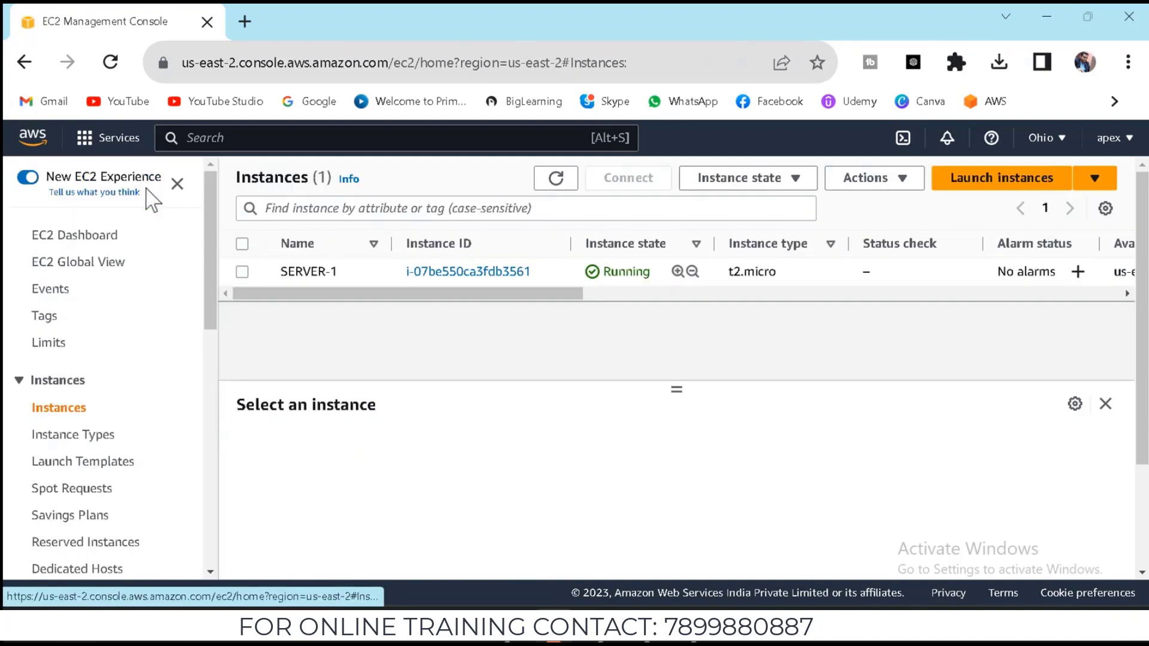
{"action": "left_click", "coordinate": [555, 179]}
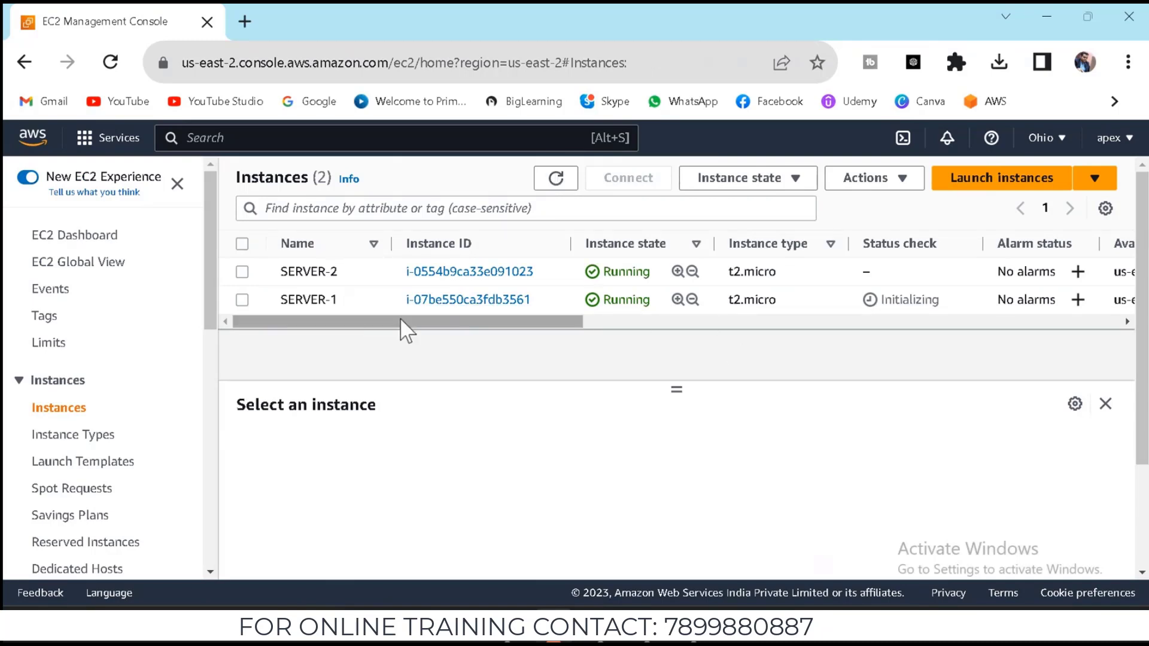
{"action": "left_click", "coordinate": [556, 180]}
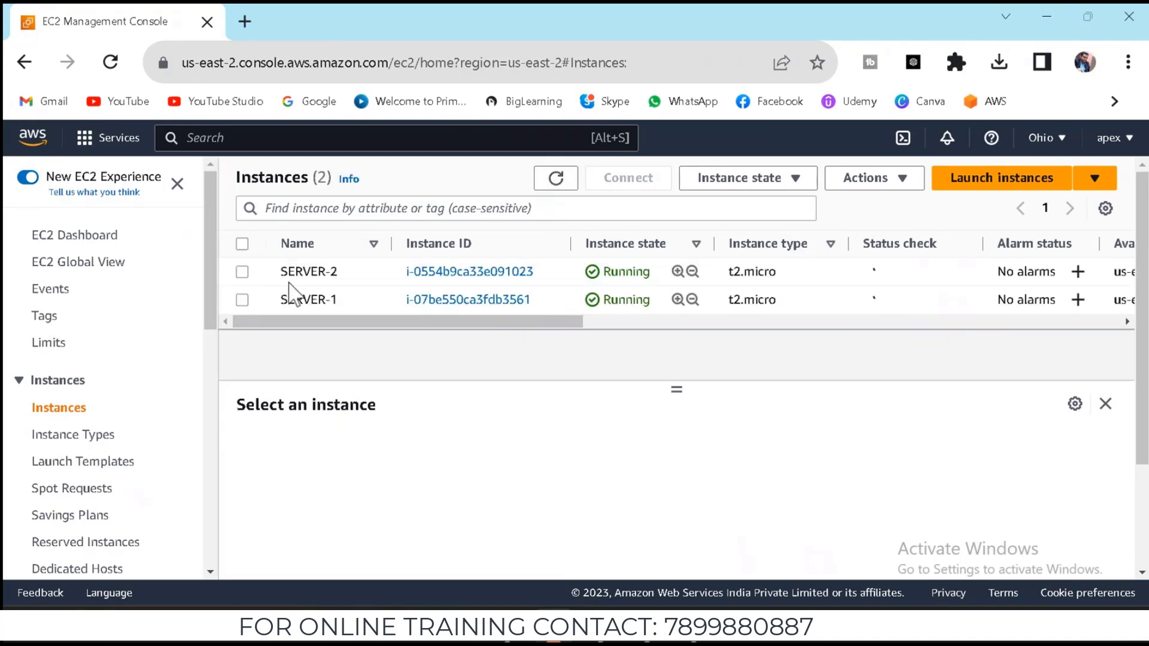
Select SERVER-1 and review its details, including IP addresses, VPC and assigned key pair
{"action": "left_click", "coordinate": [242, 306]}
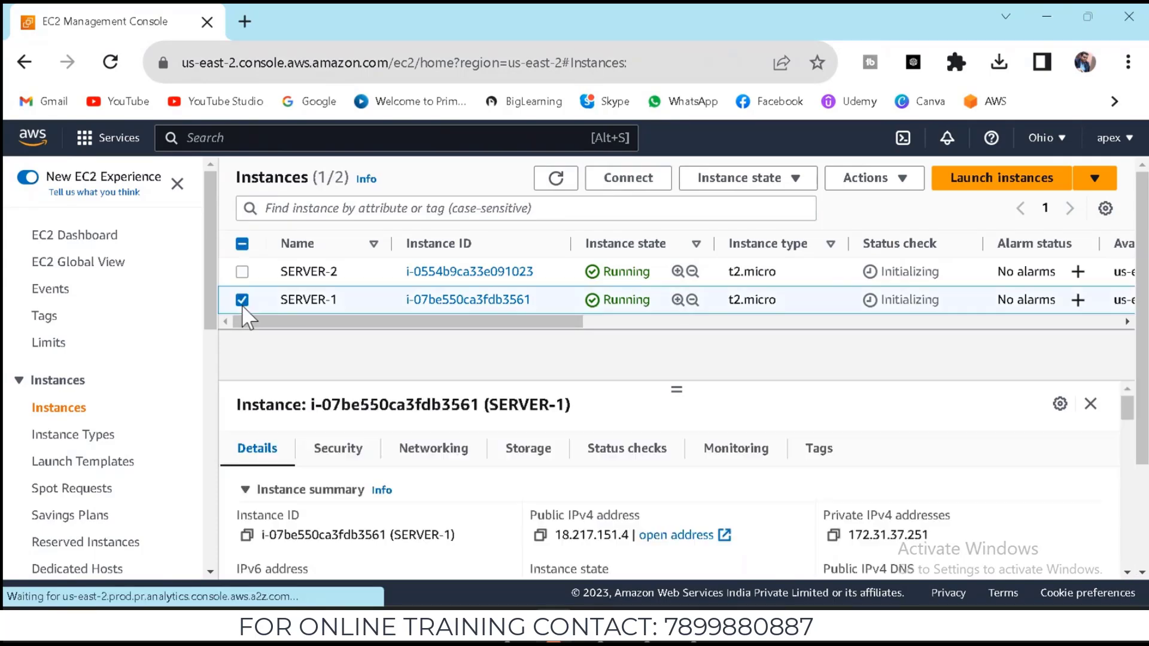
{"action": "scroll", "coordinate": [459, 536], "scroll_direction": "down", "scroll_amount": 3}
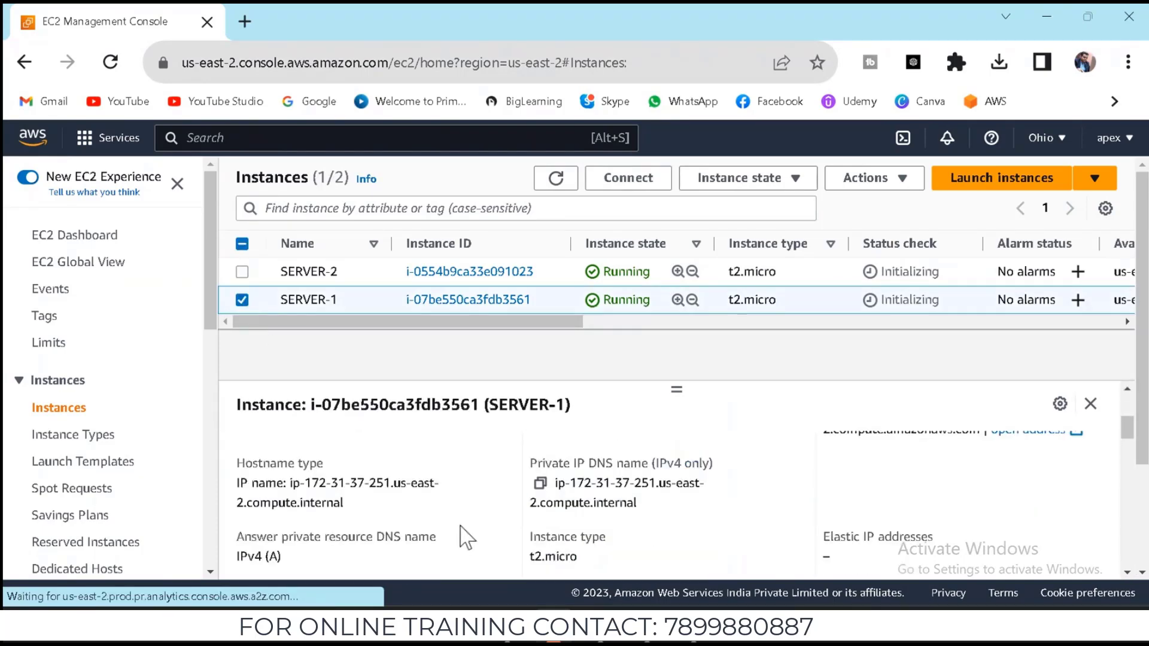
{"action": "scroll", "coordinate": [314, 530], "scroll_direction": "down", "scroll_amount": 2}
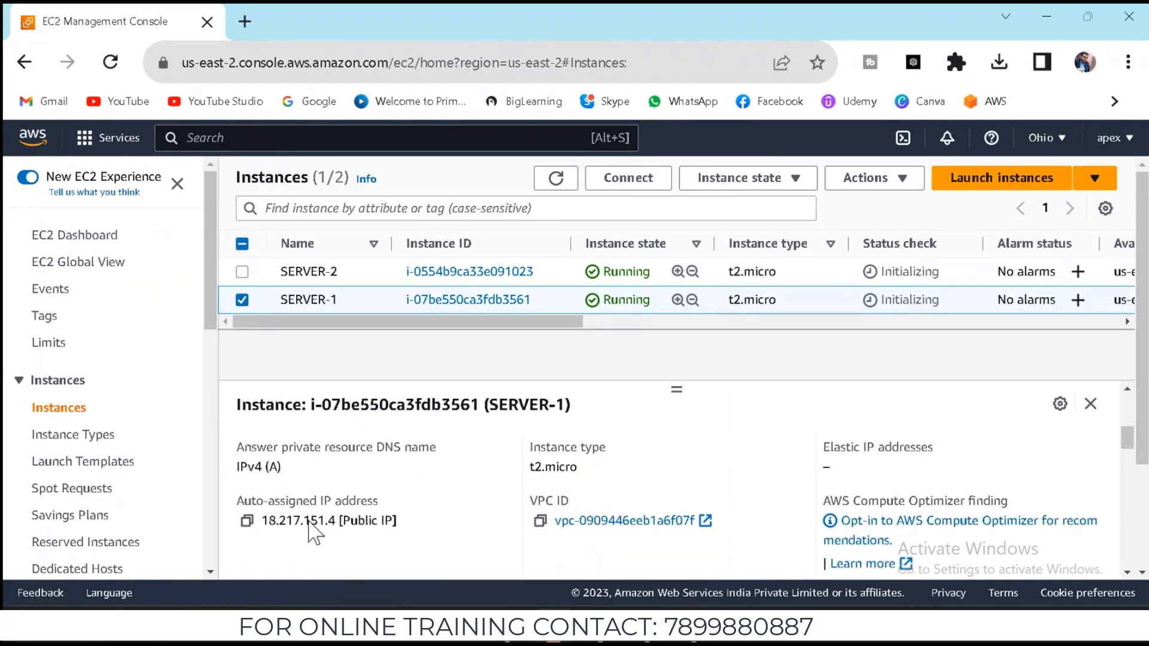
{"action": "scroll", "coordinate": [310, 527], "scroll_direction": "down", "scroll_amount": 8}
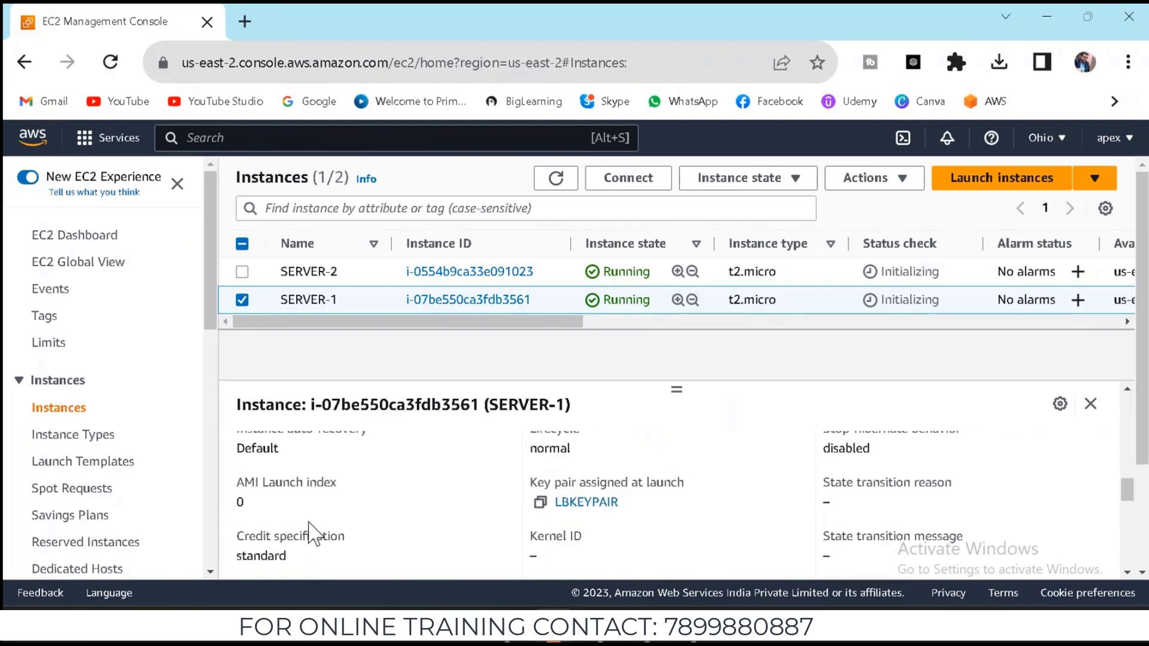
{"action": "scroll", "coordinate": [310, 530], "scroll_direction": "down", "scroll_amount": 8}
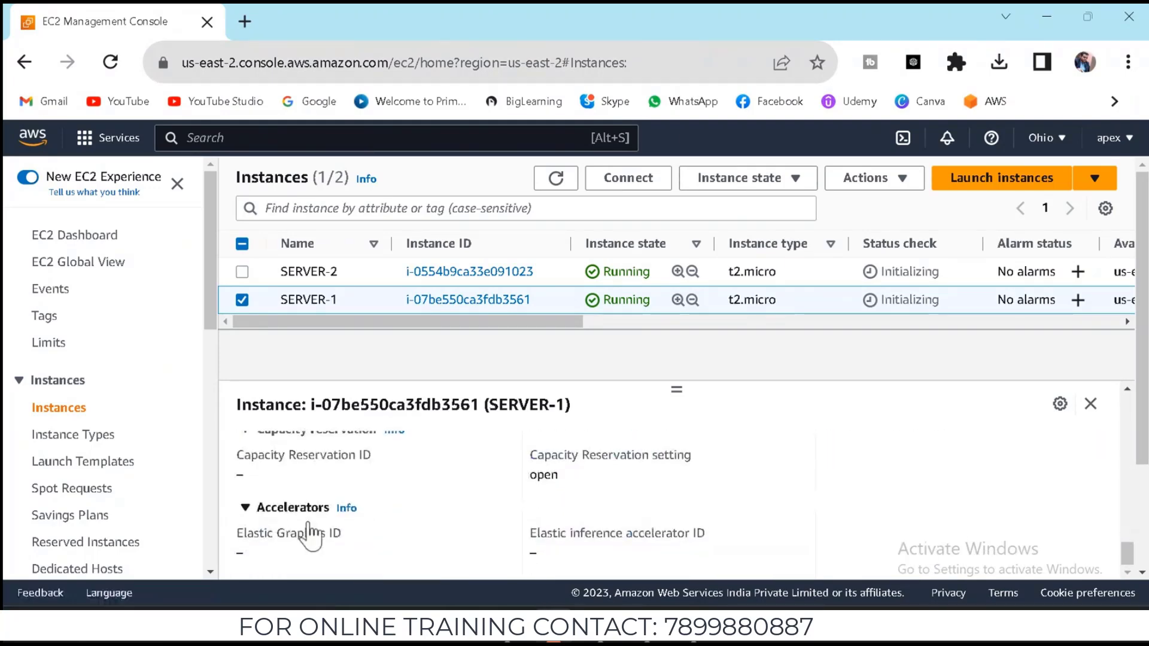
Review SERVER-1's instance details to find its IP addresses, subnet and availability zone
{"action": "scroll", "coordinate": [309, 532], "scroll_direction": "up", "scroll_amount": 15}
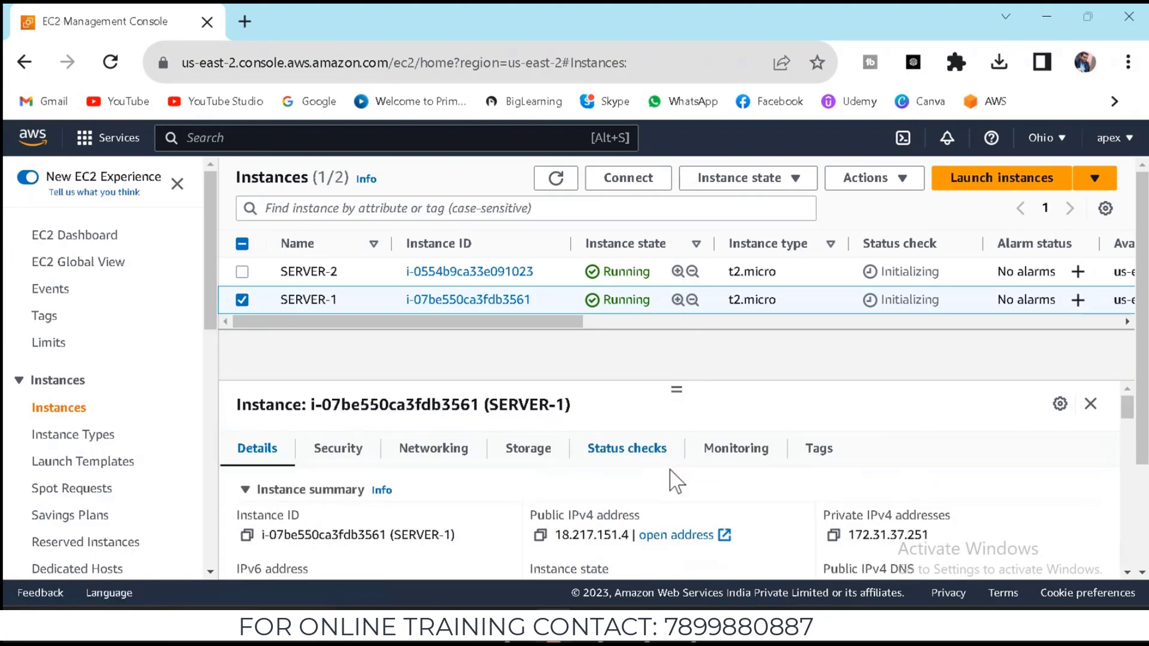
{"action": "left_click", "coordinate": [1127, 573]}
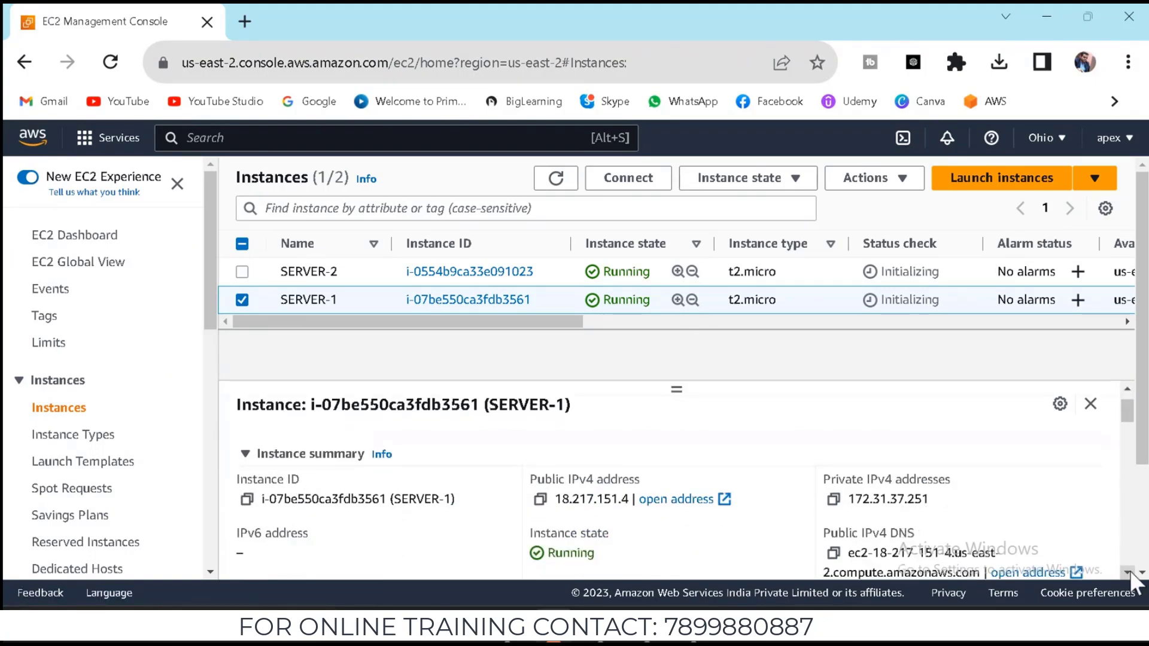
{"action": "left_click", "coordinate": [1127, 573]}
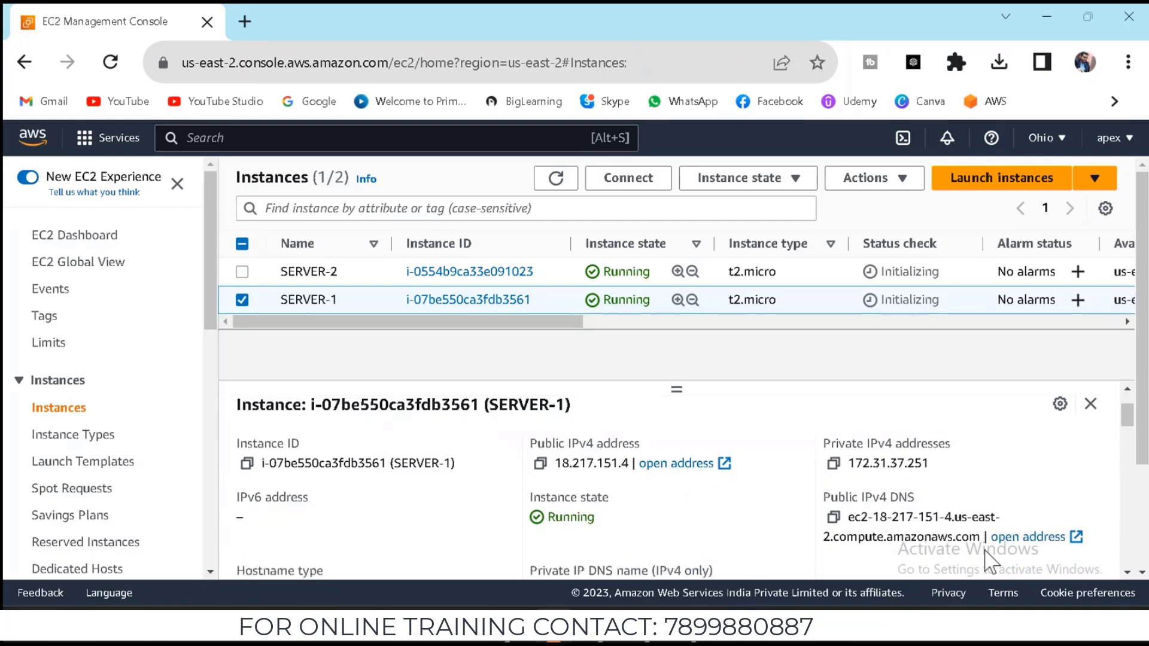
{"action": "left_click", "coordinate": [1127, 572]}
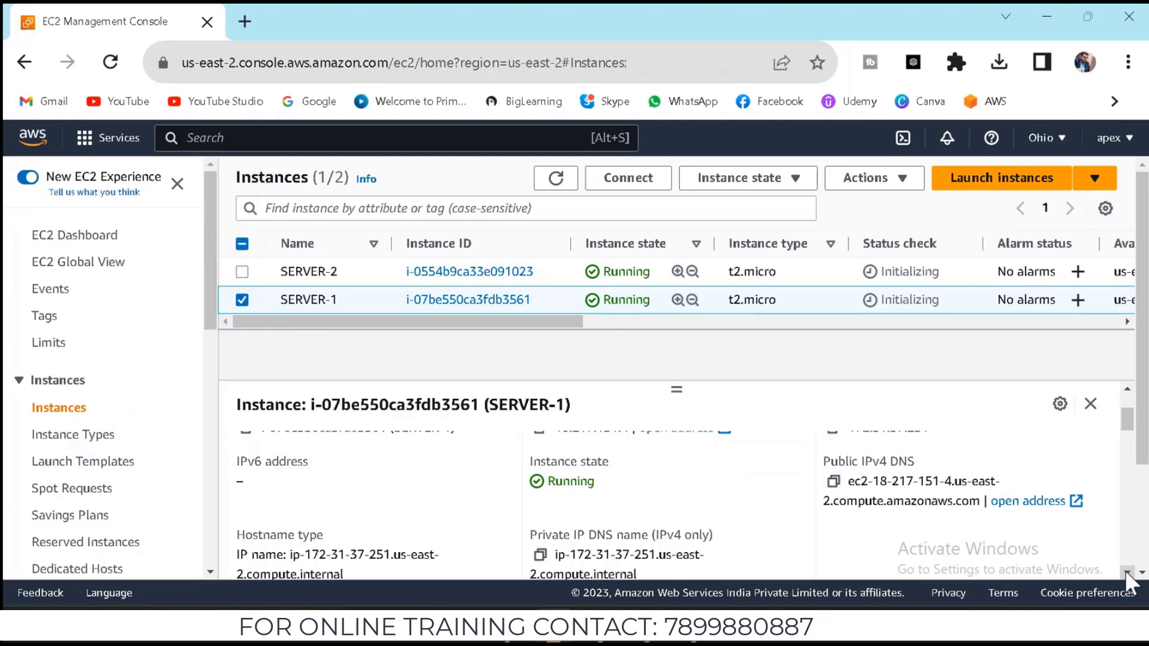
{"action": "left_click", "coordinate": [1126, 571]}
{"action": "left_click", "coordinate": [1125, 571]}
{"action": "left_click", "coordinate": [1127, 573]}
{"action": "left_click", "coordinate": [1127, 573]}
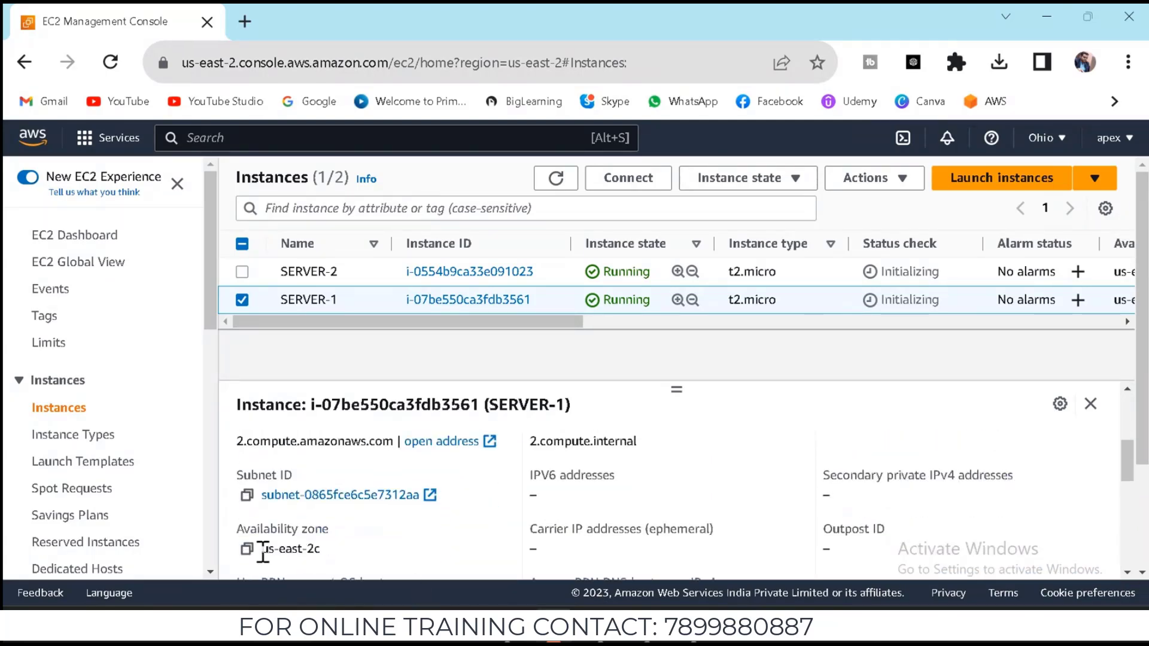
Select only SERVER-2 and review its details to find its subnet and availability zone
{"action": "left_click", "coordinate": [242, 273]}
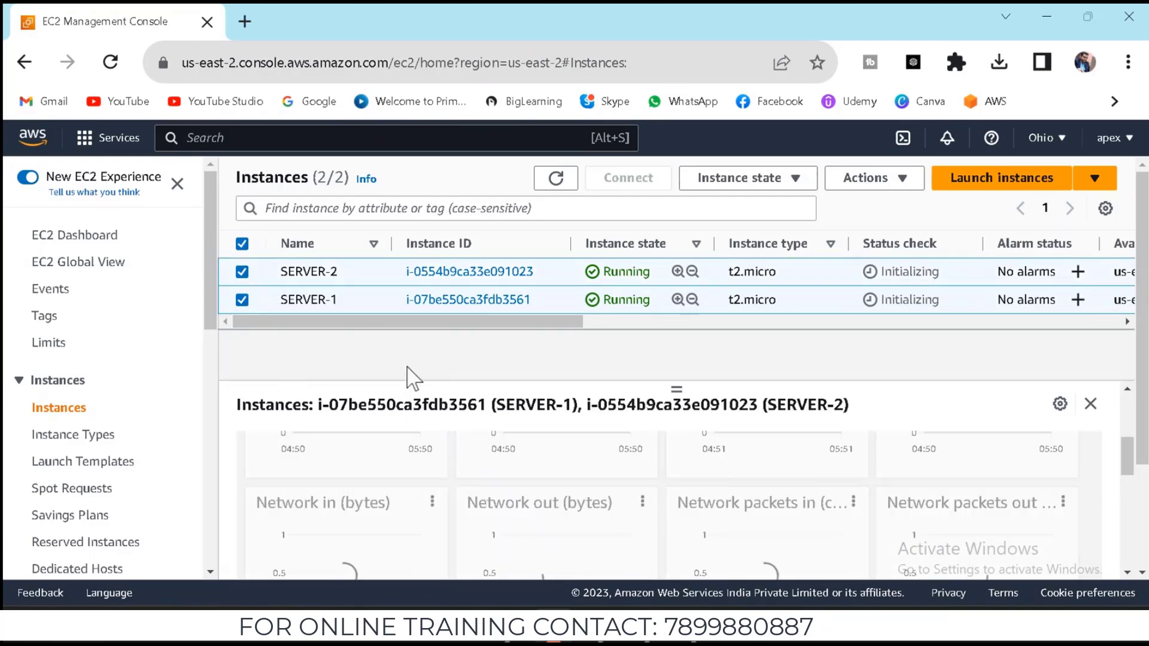
{"action": "left_click", "coordinate": [474, 418]}
{"action": "scroll", "coordinate": [403, 441], "scroll_direction": "up", "scroll_amount": 3}
{"action": "scroll", "coordinate": [419, 455], "scroll_direction": "down", "scroll_amount": 10}
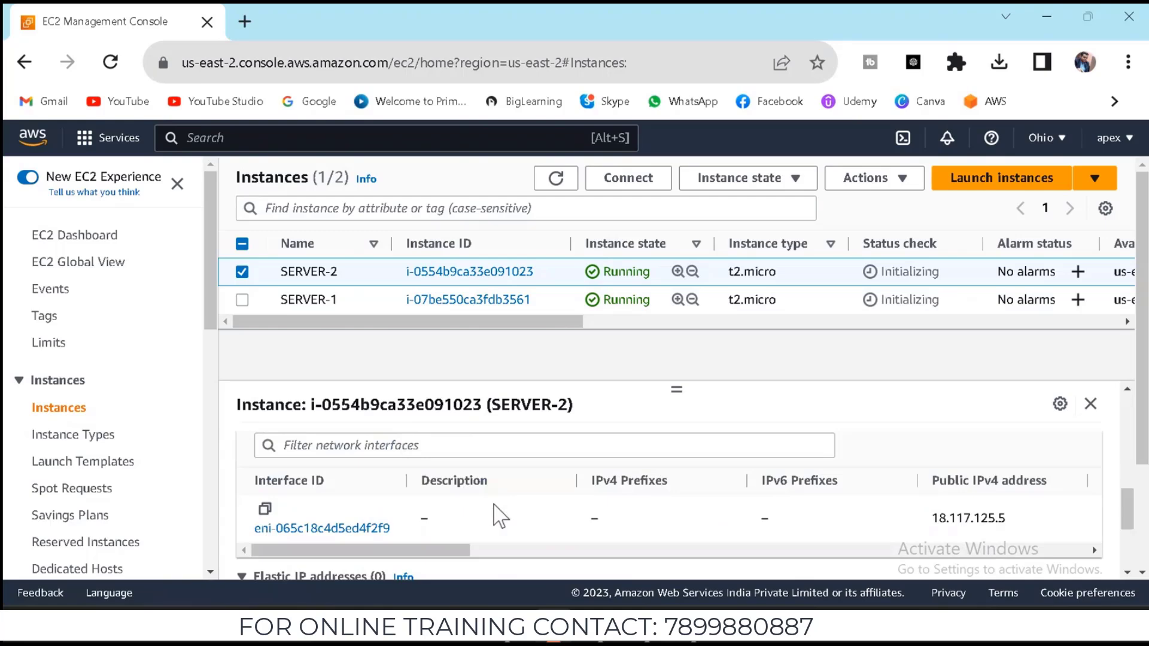
{"action": "scroll", "coordinate": [499, 515], "scroll_direction": "up", "scroll_amount": 10}
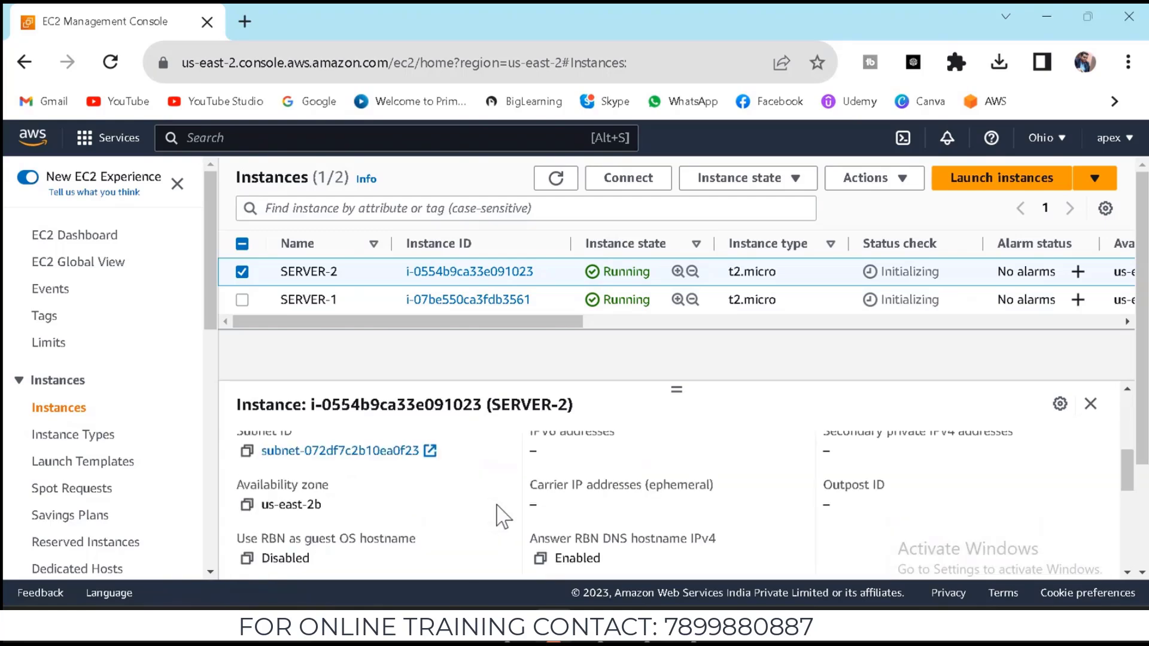
{"action": "scroll", "coordinate": [502, 516], "scroll_direction": "down", "scroll_amount": 2}
Refresh the instances list, then download SERVER-1's remote desktop file and request its Windows password
{"action": "left_click", "coordinate": [556, 178]}
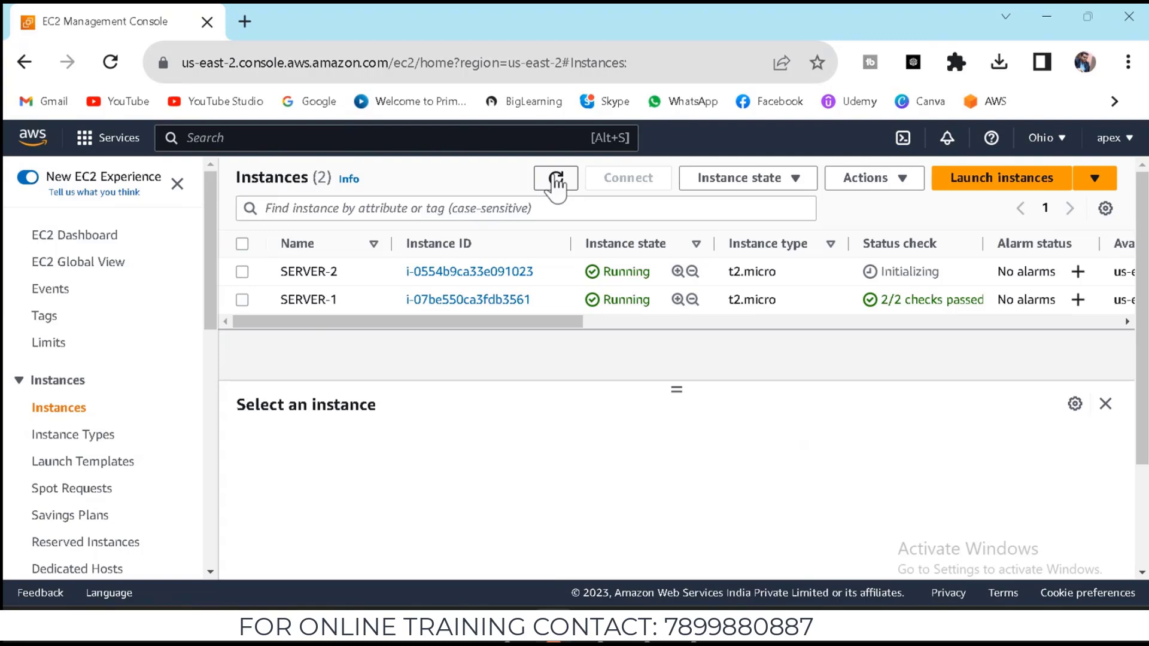
{"action": "left_click", "coordinate": [242, 300]}
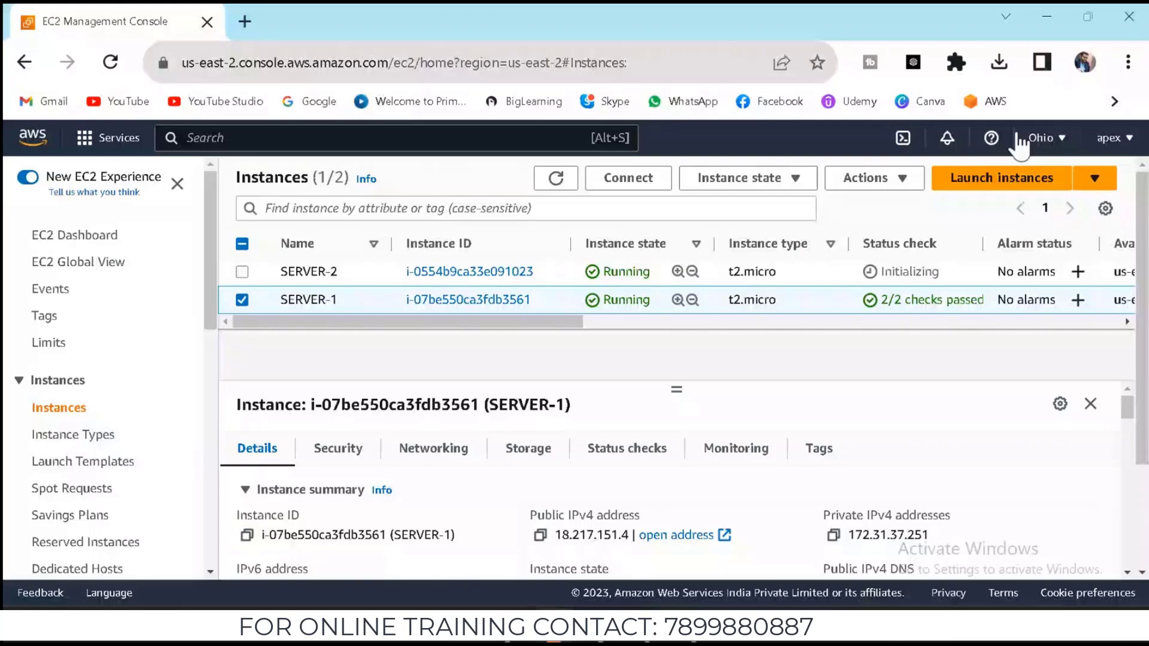
{"action": "left_click", "coordinate": [209, 386]}
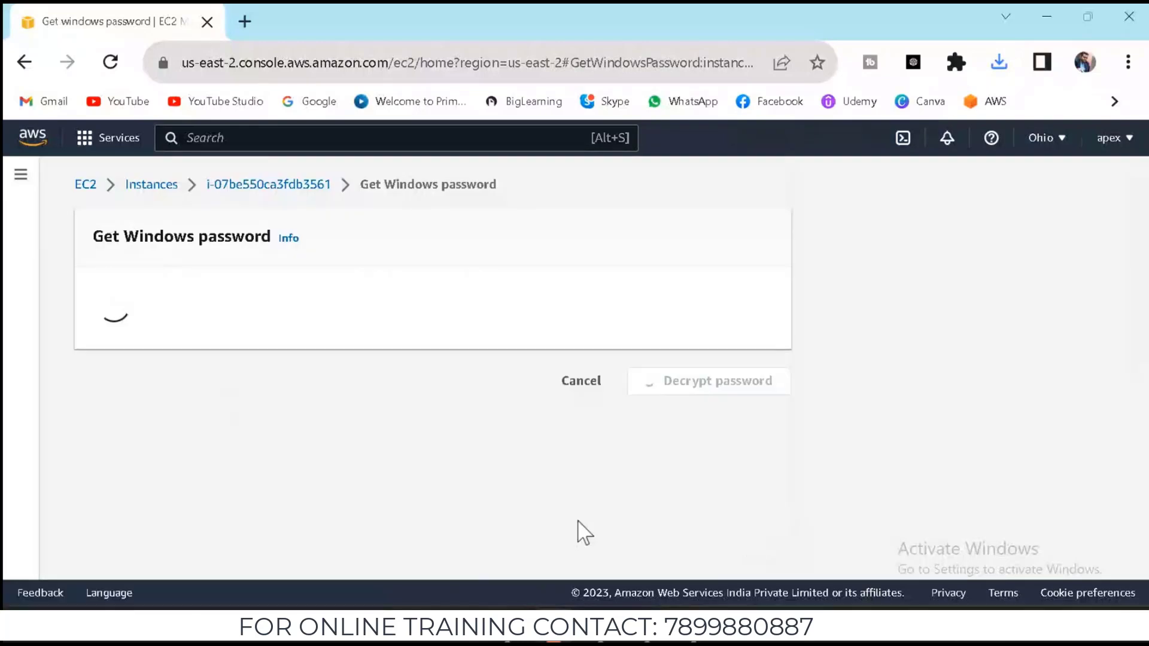
Upload LBKEYPAIR.pem as the private key and decrypt SERVER-1's Windows password
{"action": "scroll", "coordinate": [267, 523], "scroll_direction": "down", "scroll_amount": 3}
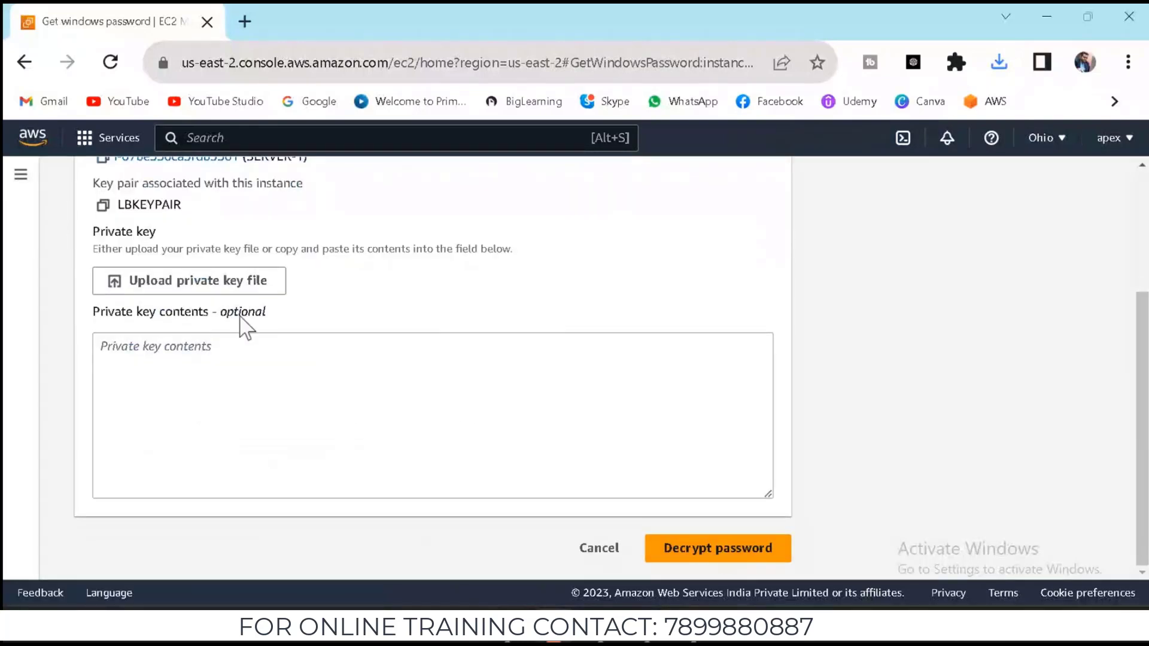
{"action": "left_click", "coordinate": [227, 276]}
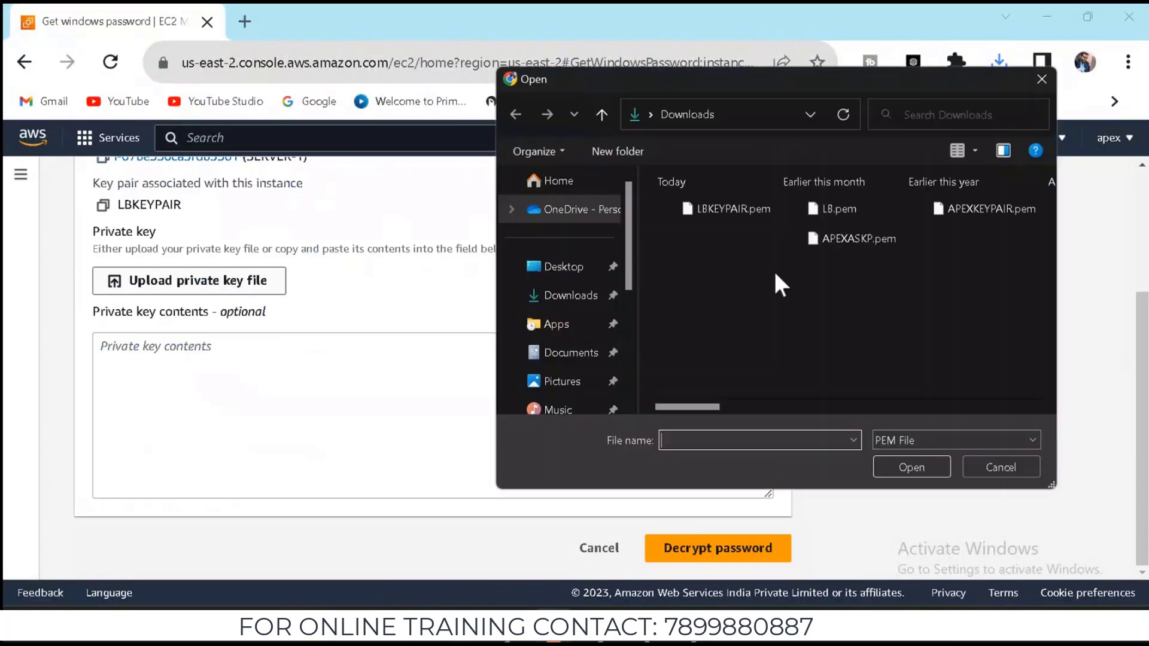
{"action": "left_click", "coordinate": [725, 212]}
{"action": "double_click", "coordinate": [726, 215]}
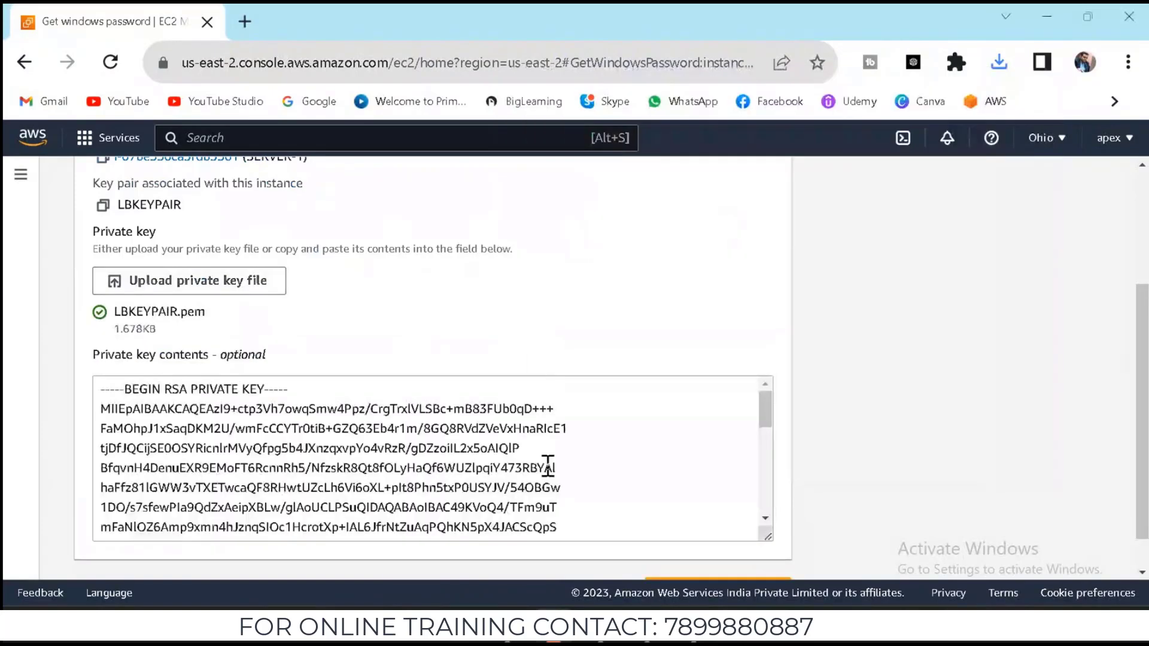
{"action": "scroll", "coordinate": [649, 547], "scroll_direction": "down", "scroll_amount": 1}
{"action": "left_click", "coordinate": [648, 539]}
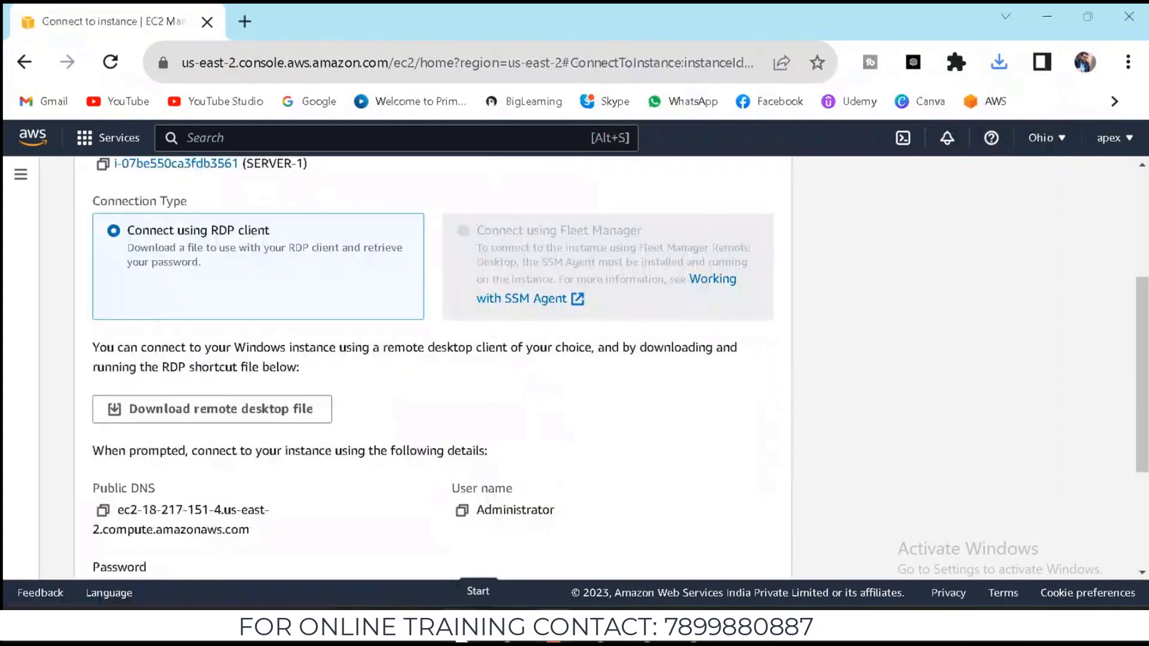
Copy SERVER-1's decrypted password and paste the password under a SERVER-1 heading in a new Notepad note
{"action": "left_click", "coordinate": [478, 631]}
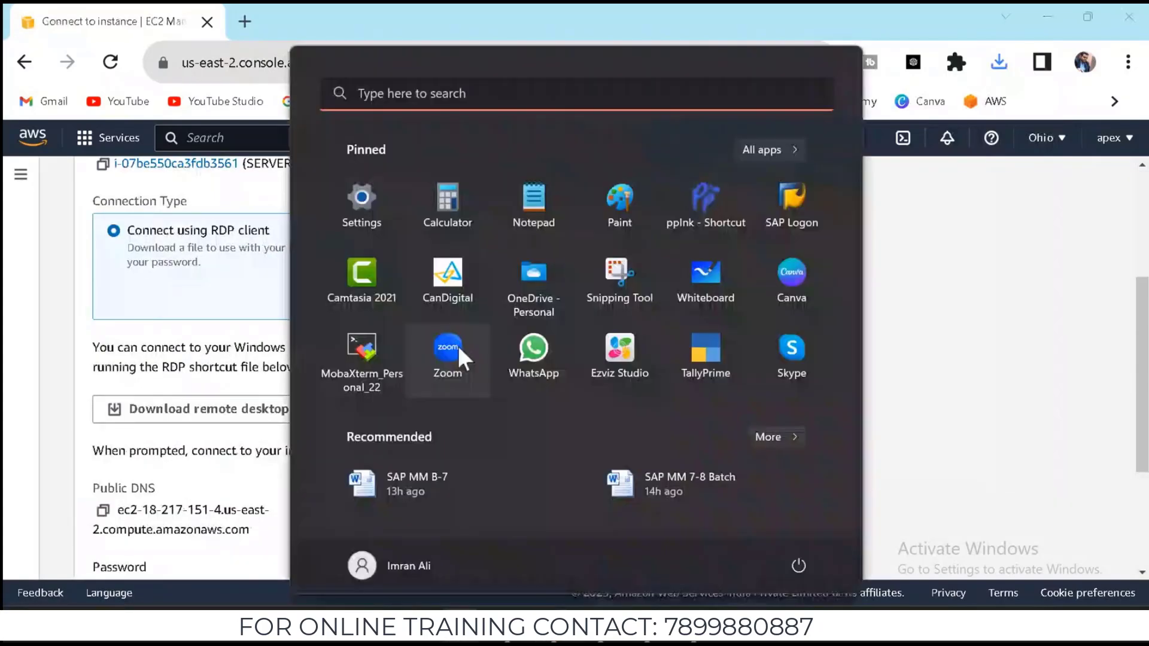
{"action": "left_click", "coordinate": [514, 210]}
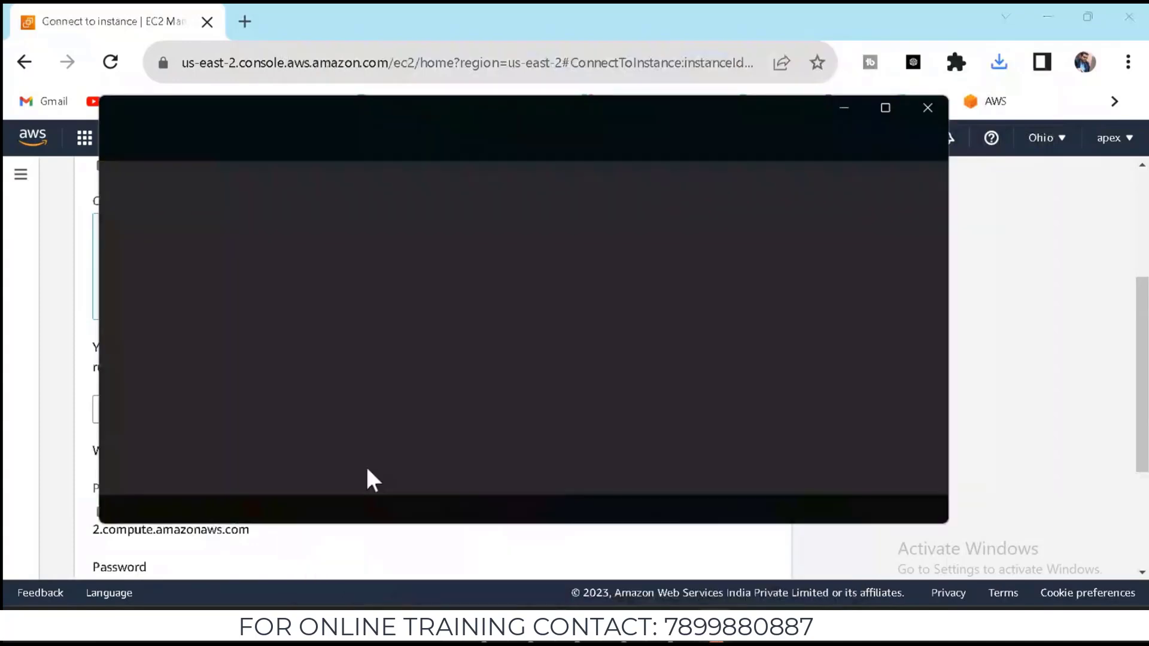
{"action": "left_click", "coordinate": [845, 108]}
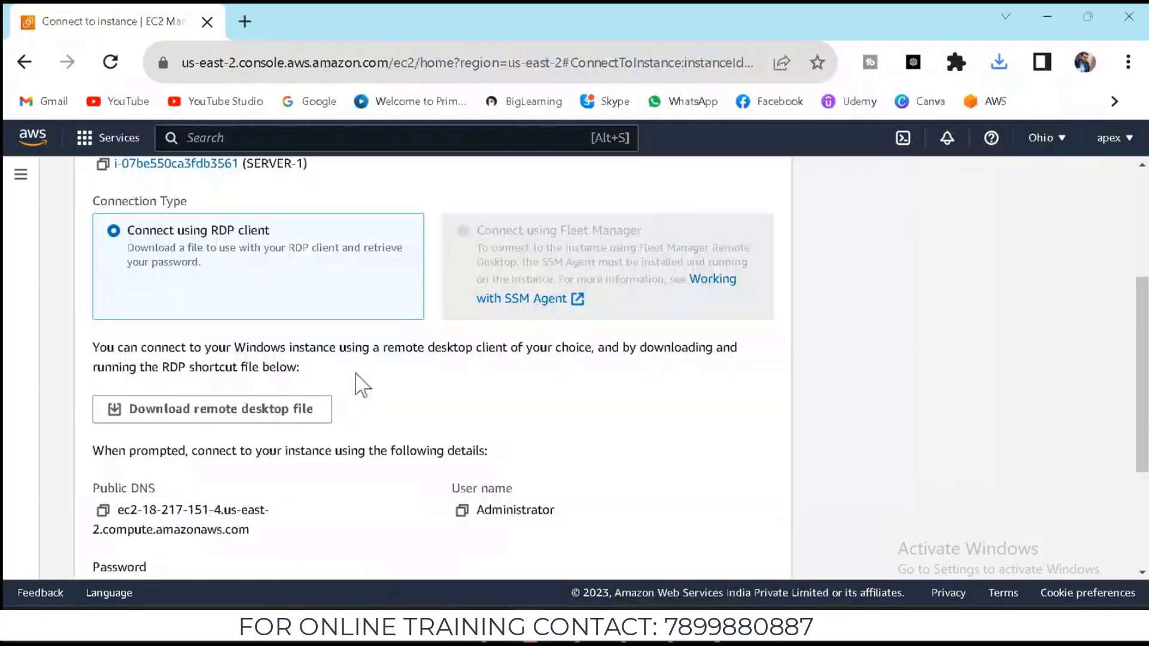
{"action": "scroll", "coordinate": [359, 386], "scroll_direction": "down", "scroll_amount": 3}
{"action": "key", "text": "alt+Tab"}
{"action": "type", "text": "SER"}
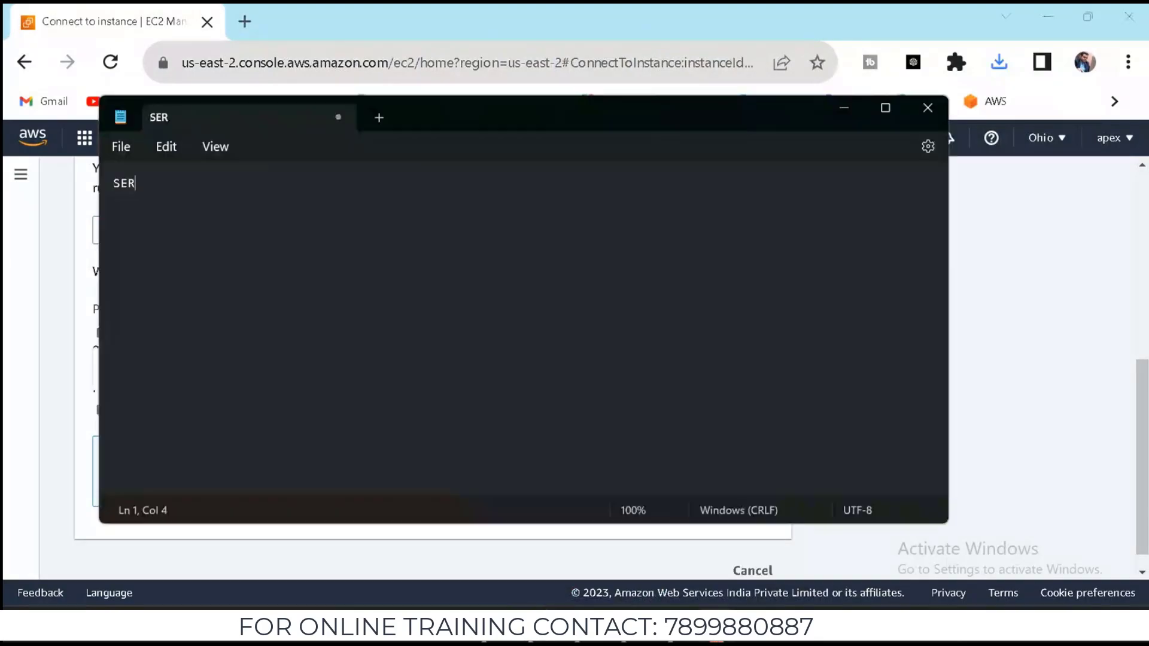
{"action": "type", "text": "VER-1"}
{"action": "key", "text": "Return"}
{"action": "key", "text": "ctrl+v"}
{"action": "key", "text": "Return"}
Add a SERVER-2 heading below the SERVER-1 entry, separated by a blank line, with an empty line after it
{"action": "key", "text": "Return"}
{"action": "type", "text": "SERVER-2"}
{"action": "key", "text": "Return"}
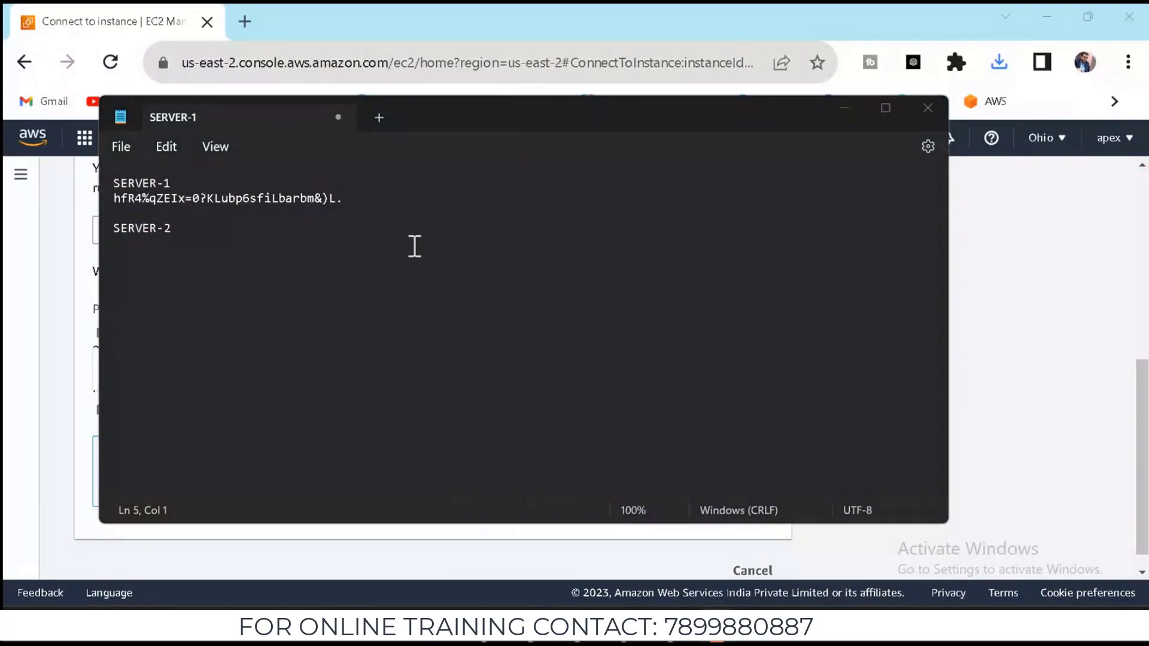
Switch back to the browser, open the downloaded SERVER-1.rdp file and accept connecting despite the unknown publisher
{"action": "key", "text": "alt+Tab"}
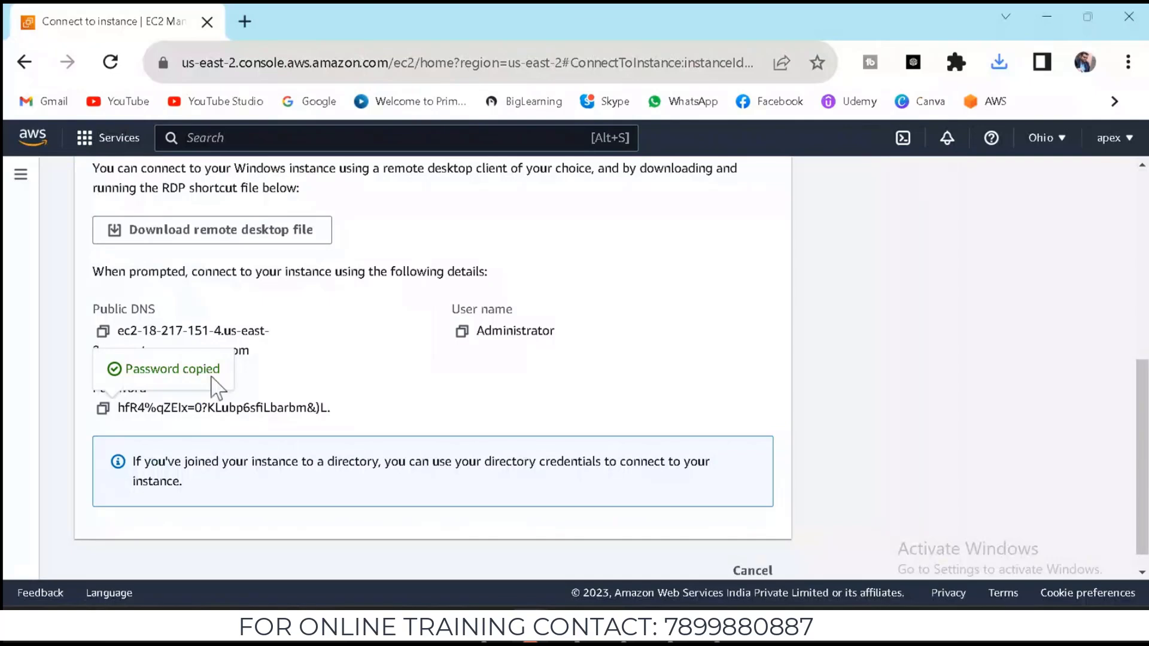
{"action": "left_click", "coordinate": [998, 62]}
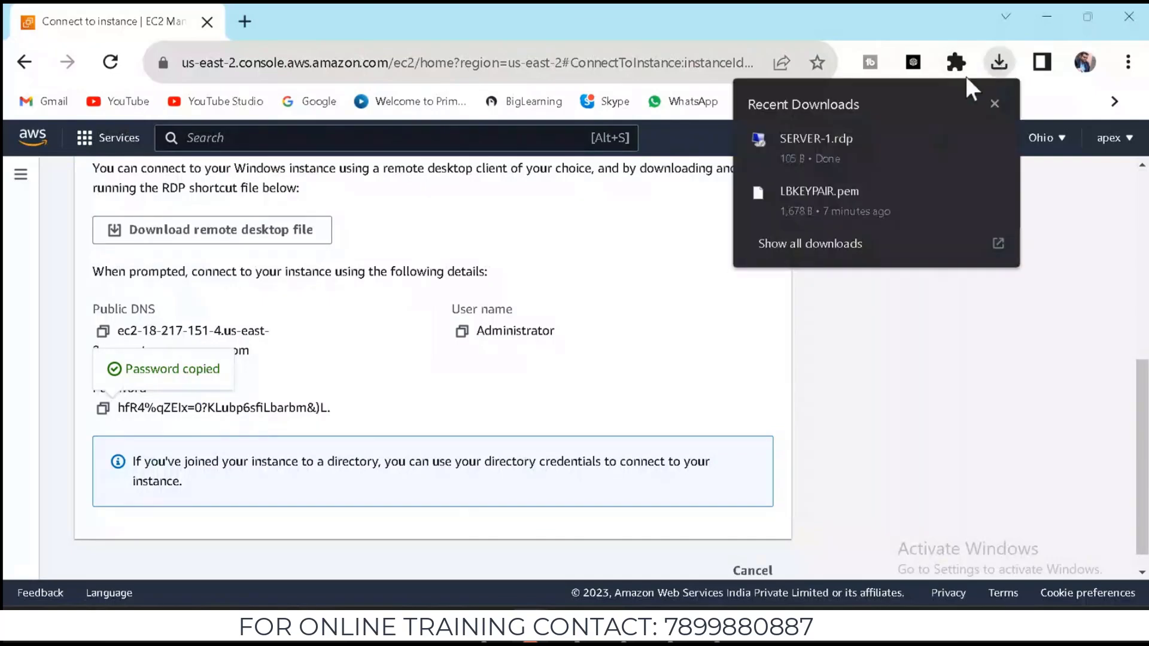
{"action": "left_click", "coordinate": [845, 135]}
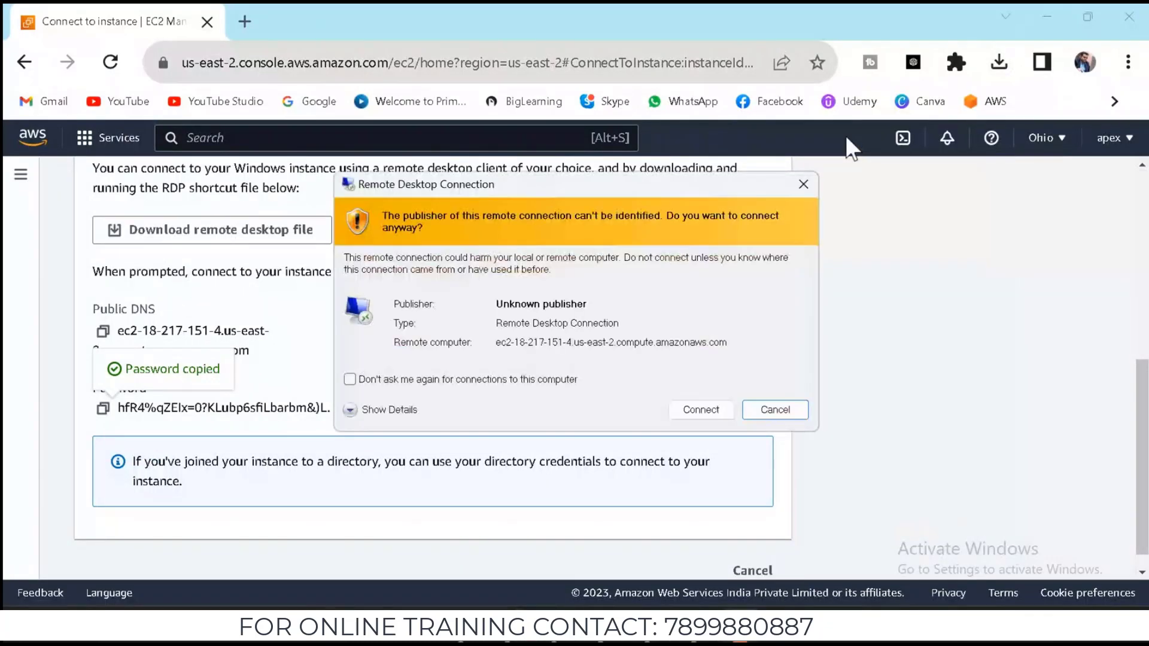
{"action": "left_click", "coordinate": [711, 412]}
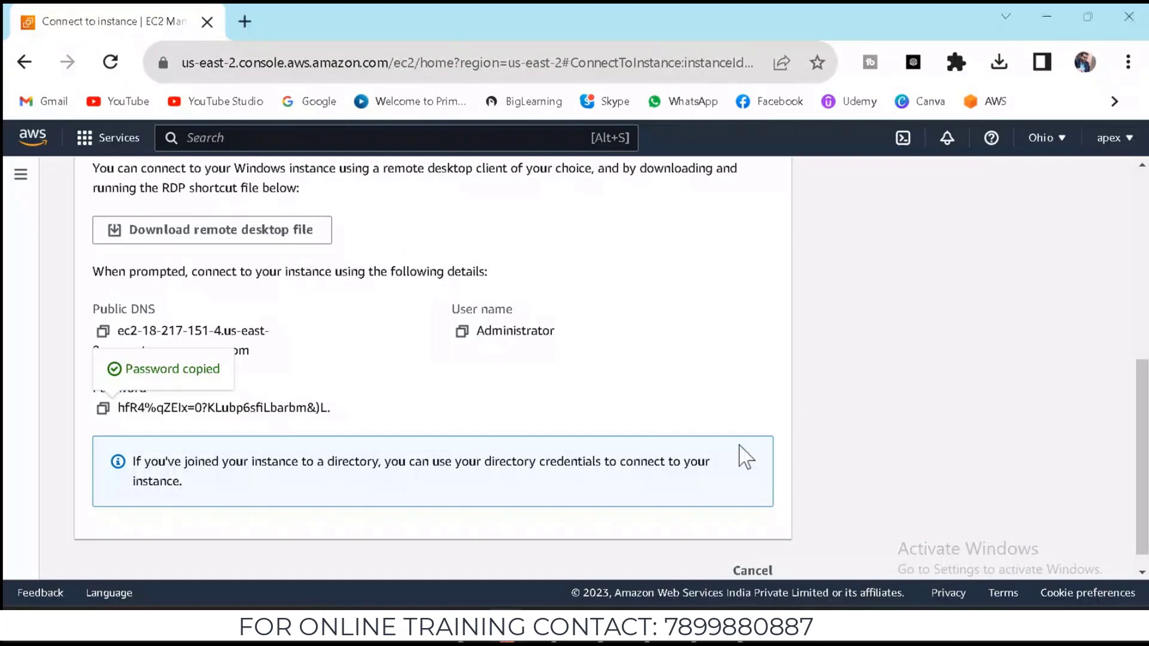
Enter the administrator password for SERVER-1, accept its untrusted certificate and minimize the remote session
{"action": "left_click", "coordinate": [253, 193]}
{"action": "key", "text": "ctrl+v"}
{"action": "key", "text": "Return"}
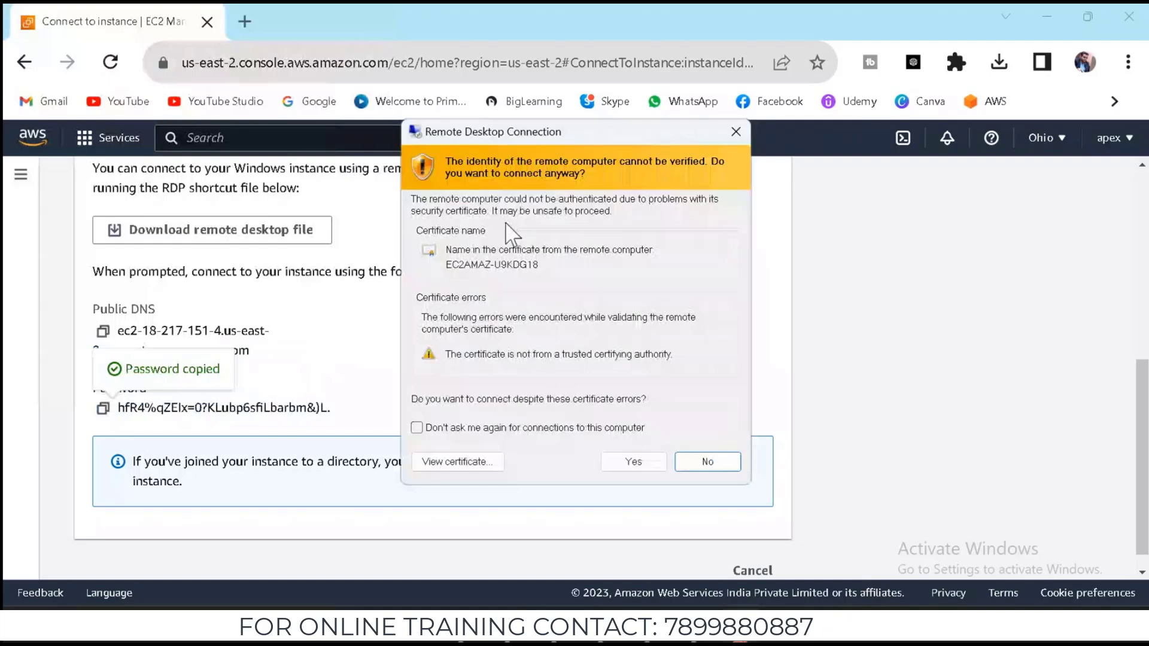
{"action": "left_click", "coordinate": [633, 461]}
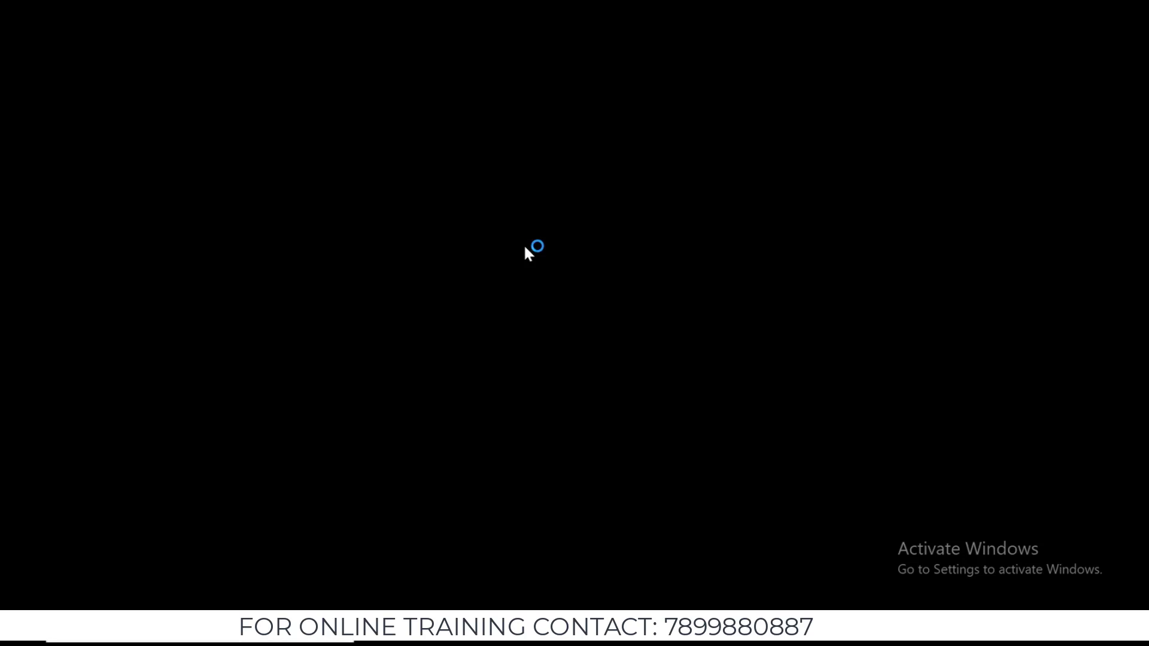
{"action": "mouse_move", "coordinate": [634, 2]}
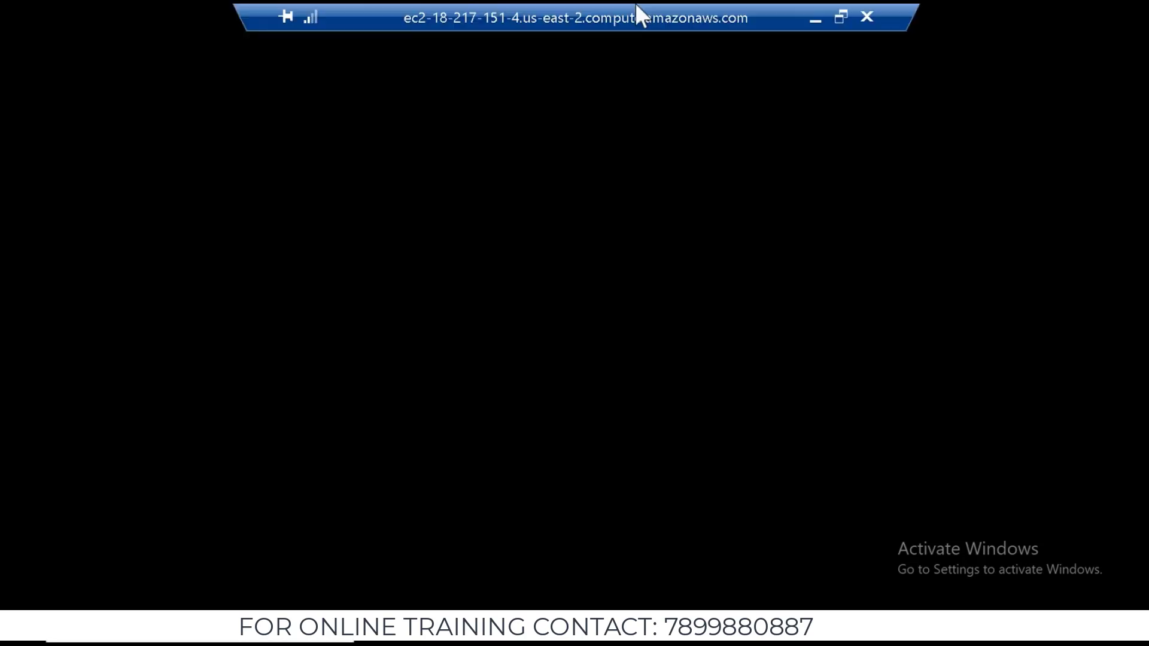
{"action": "left_click", "coordinate": [814, 16]}
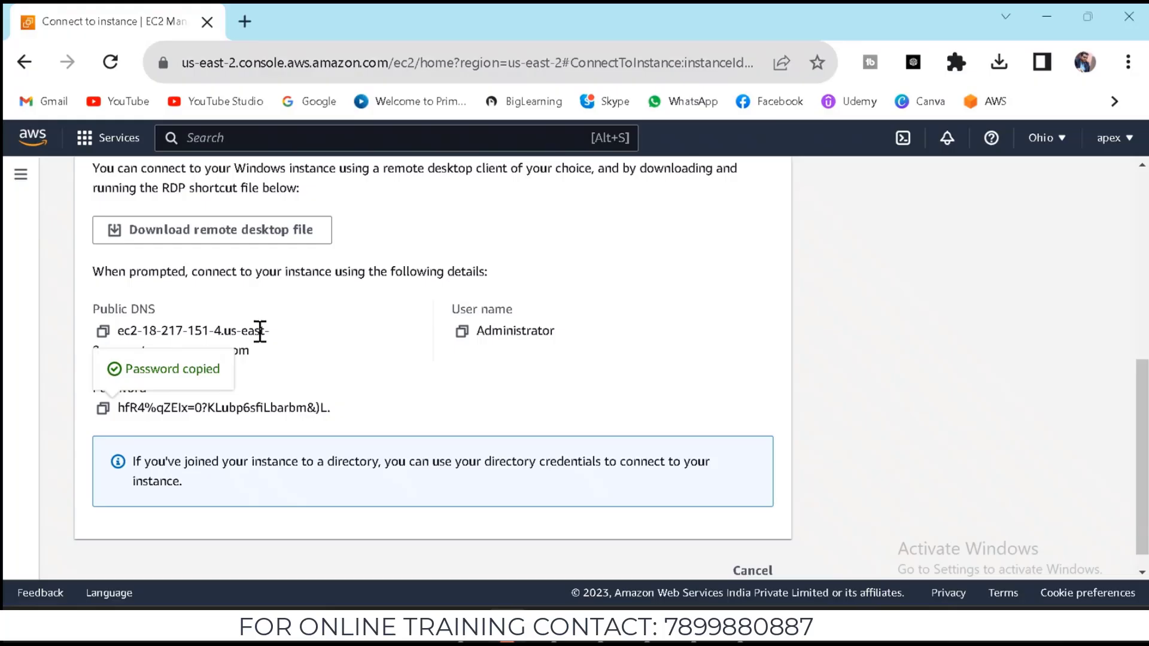
Return to the instances list, then download SERVER-2's remote desktop file and request its Windows password
{"action": "scroll", "coordinate": [260, 335], "scroll_direction": "up", "scroll_amount": 6}
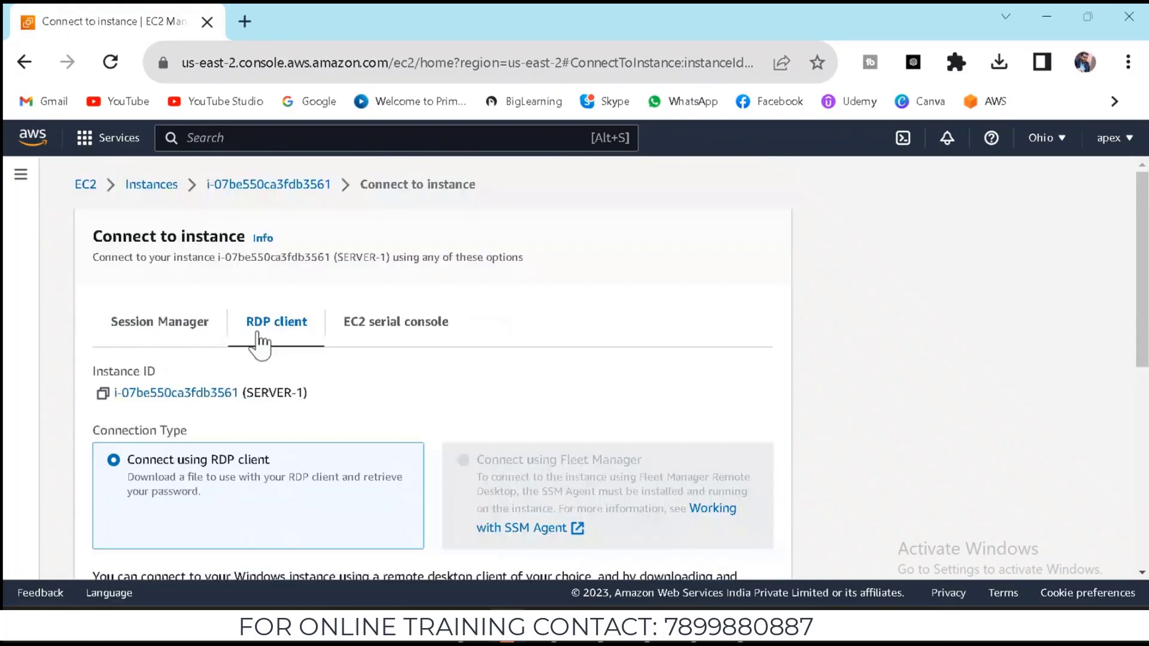
{"action": "left_click", "coordinate": [156, 188]}
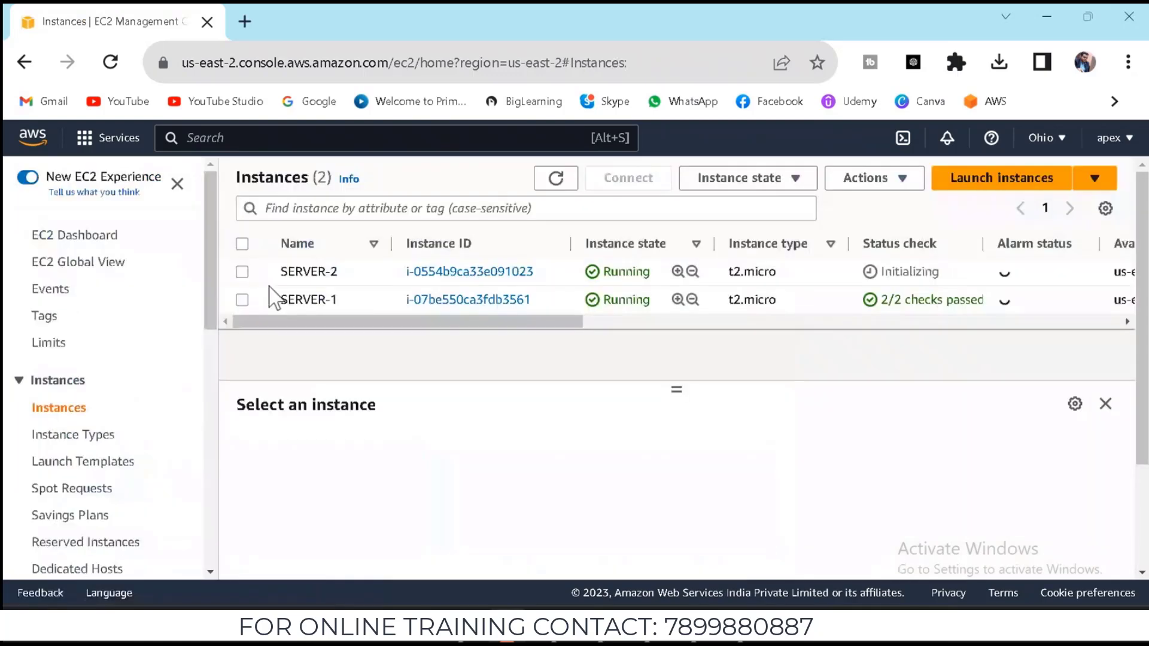
{"action": "left_click", "coordinate": [305, 271]}
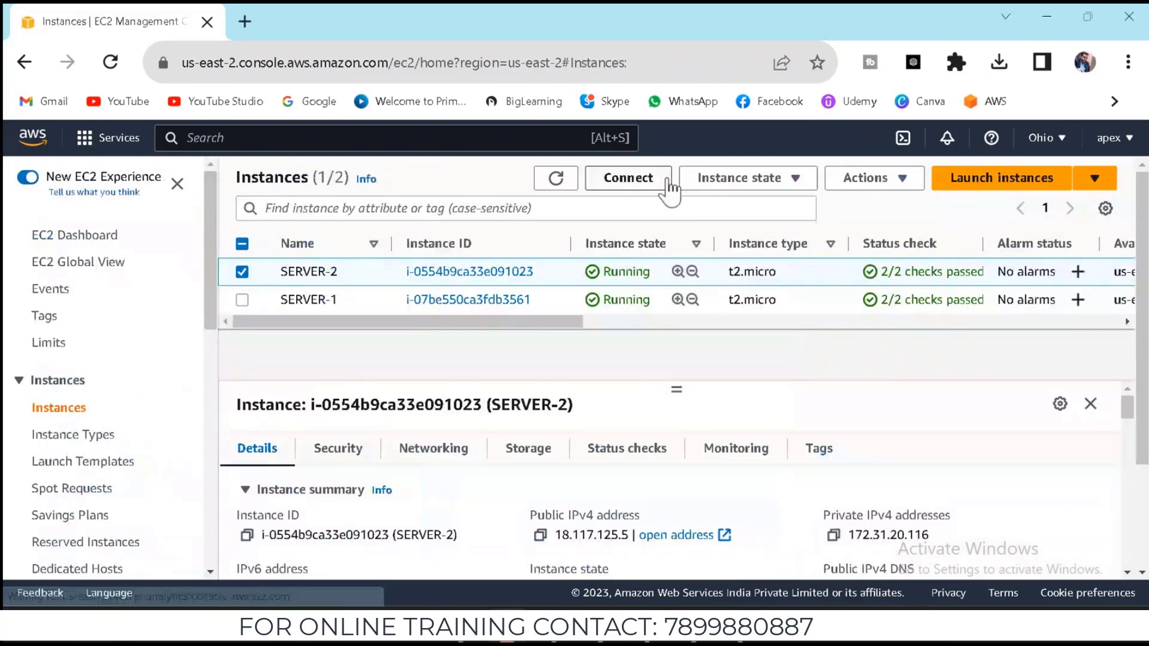
{"action": "left_click", "coordinate": [668, 190]}
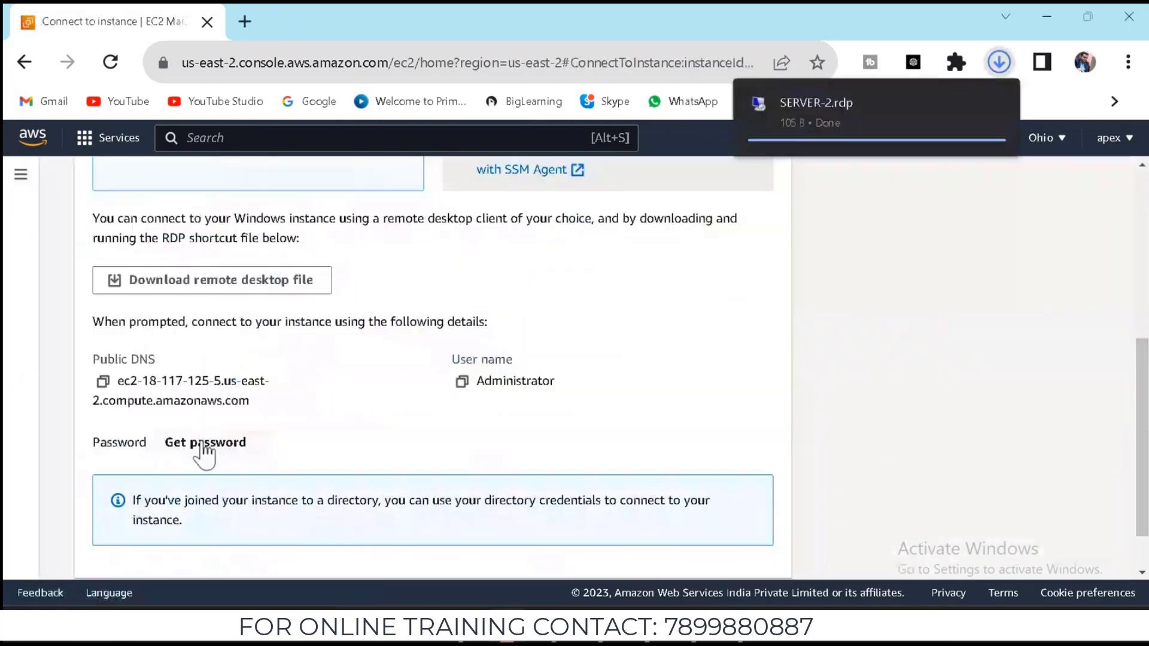
{"action": "left_click", "coordinate": [206, 440]}
Upload the LBKEYPAIR.pem private key file and decrypt SERVER-2's Windows password
{"action": "scroll", "coordinate": [658, 509], "scroll_direction": "down", "scroll_amount": 3}
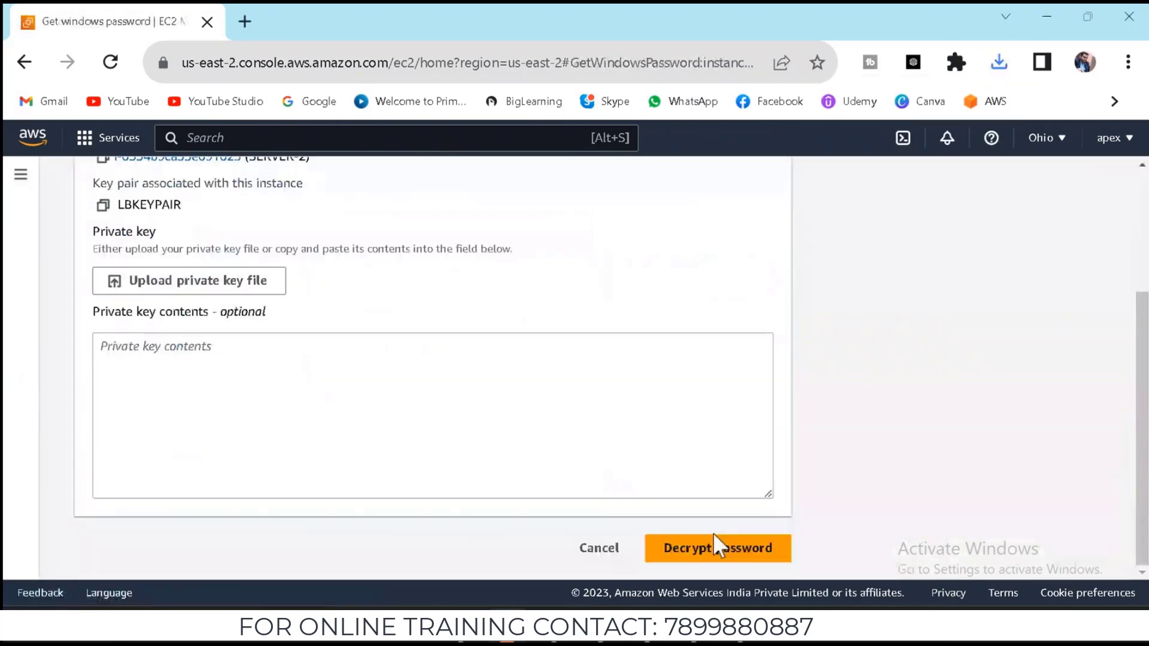
{"action": "left_click", "coordinate": [262, 286]}
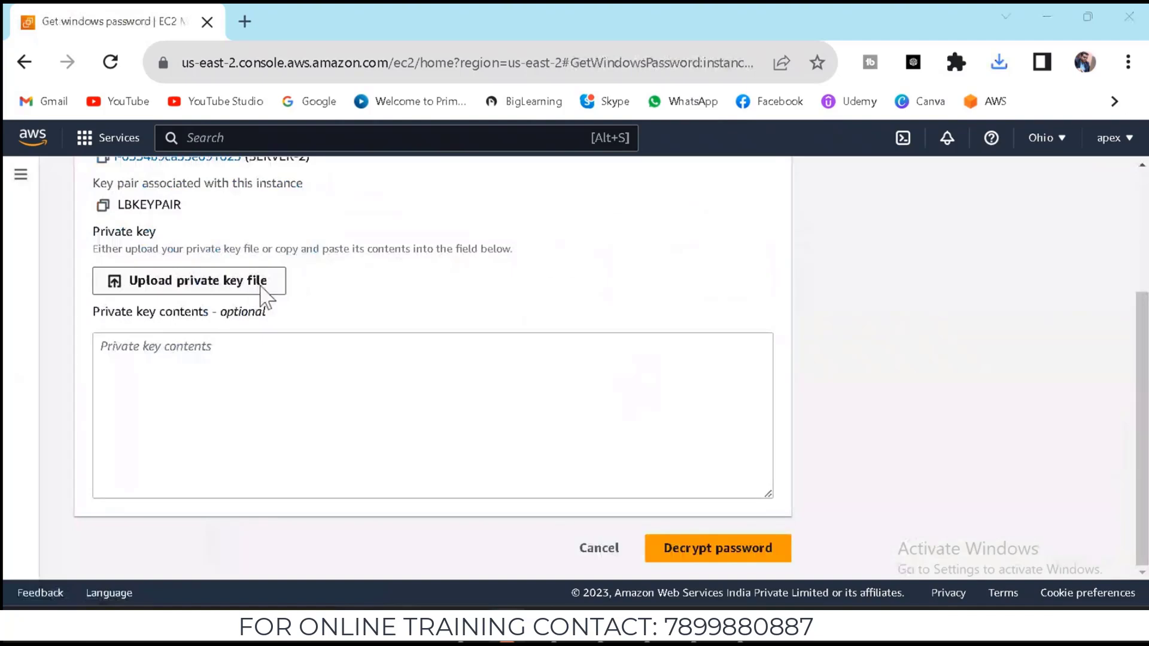
{"action": "left_click", "coordinate": [727, 211]}
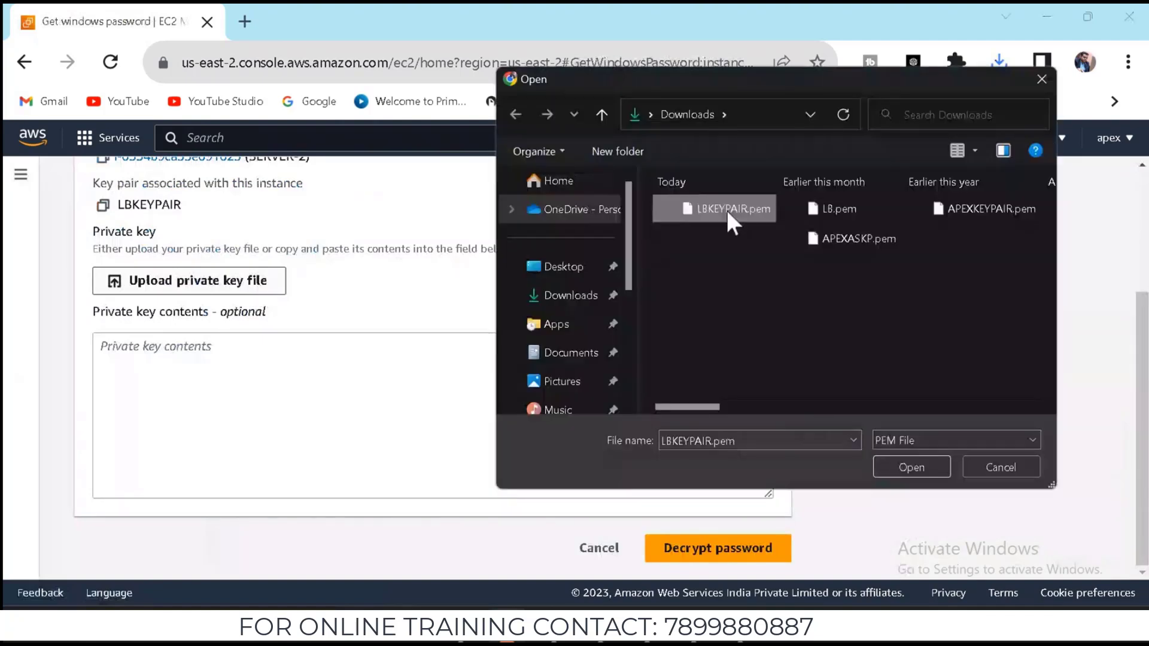
{"action": "double_click", "coordinate": [726, 210]}
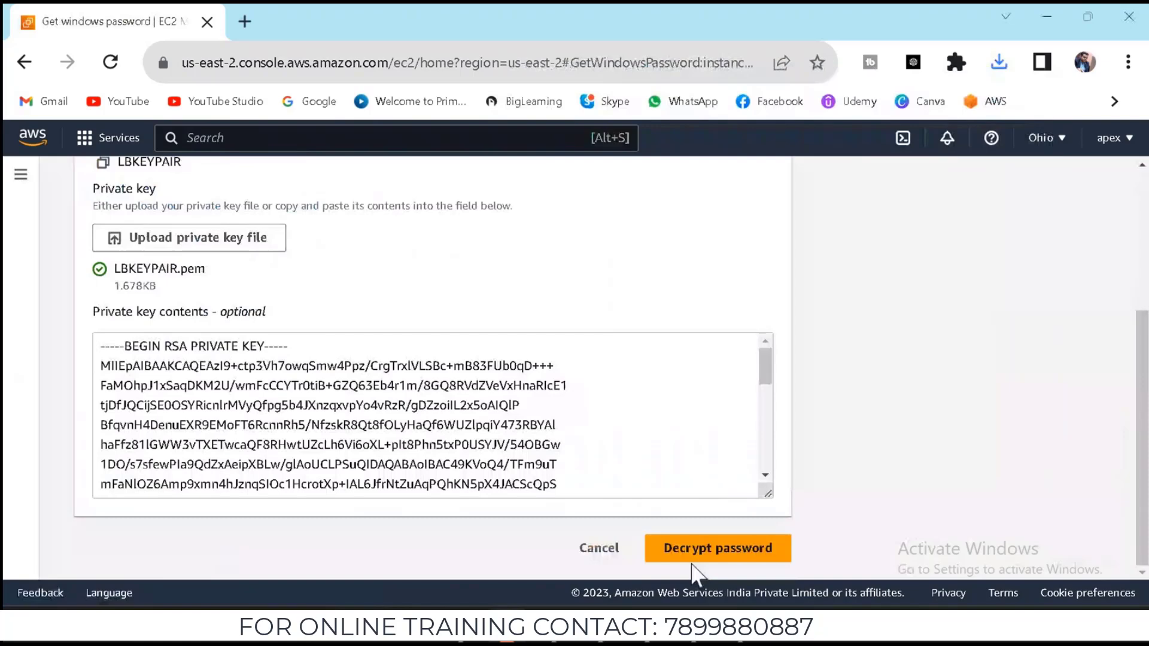
{"action": "left_click", "coordinate": [692, 548]}
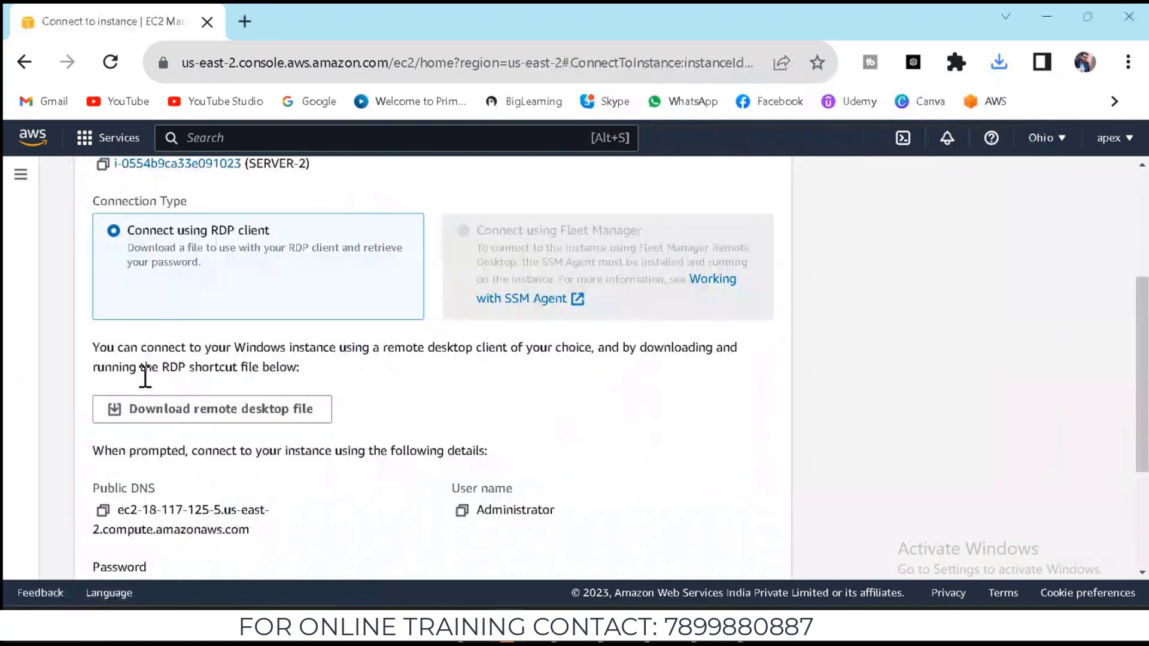
Paste SERVER-2's decrypted password below its heading in Notepad and return to the browser
{"action": "left_click", "coordinate": [615, 631]}
{"action": "key", "text": "ctrl+v"}
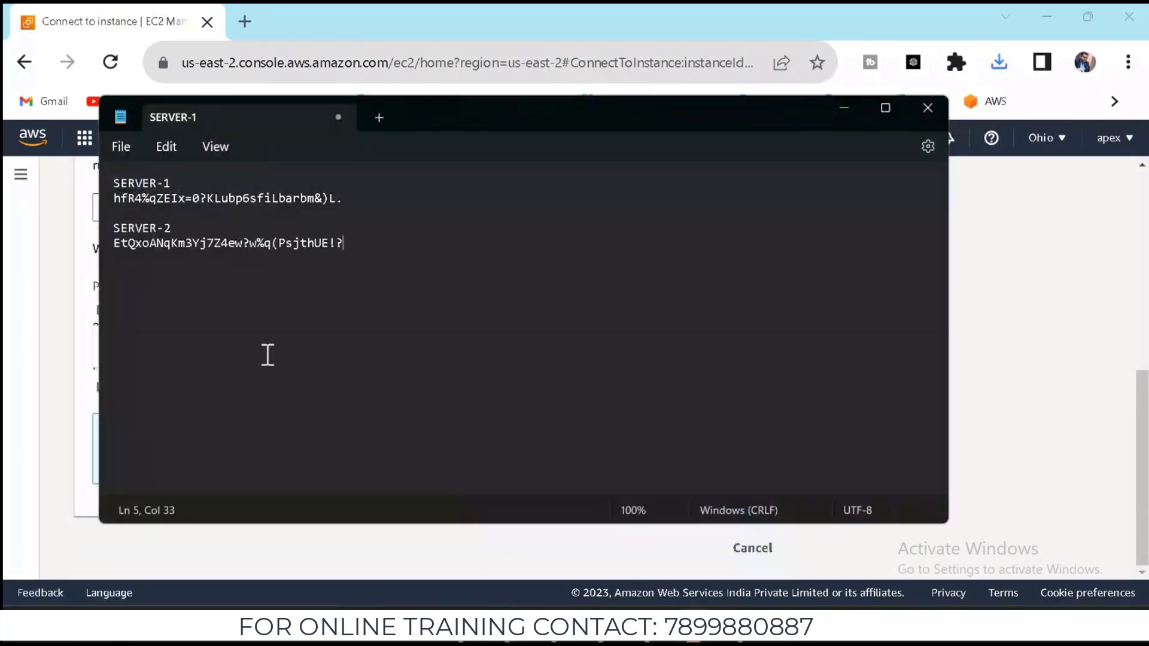
{"action": "key", "text": "alt+Tab"}
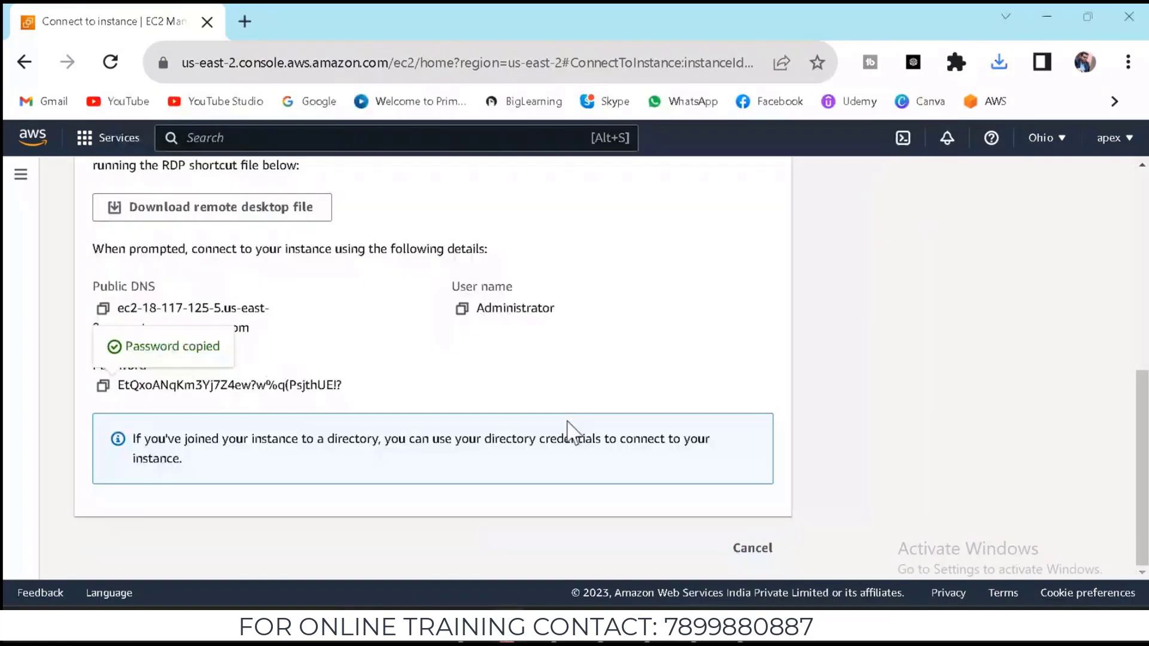
Open the downloaded SERVER-2.rdp file from the browser's recent downloads
{"action": "scroll", "coordinate": [569, 431], "scroll_direction": "up", "scroll_amount": 3}
{"action": "left_click", "coordinate": [998, 62]}
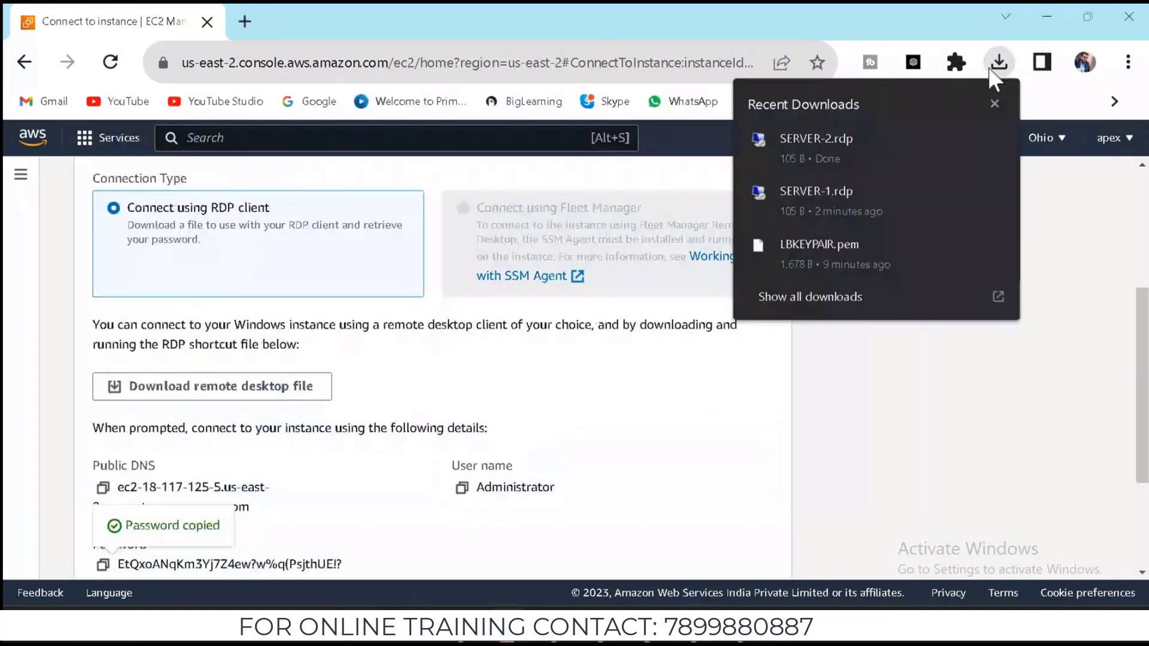
{"action": "left_click", "coordinate": [808, 146]}
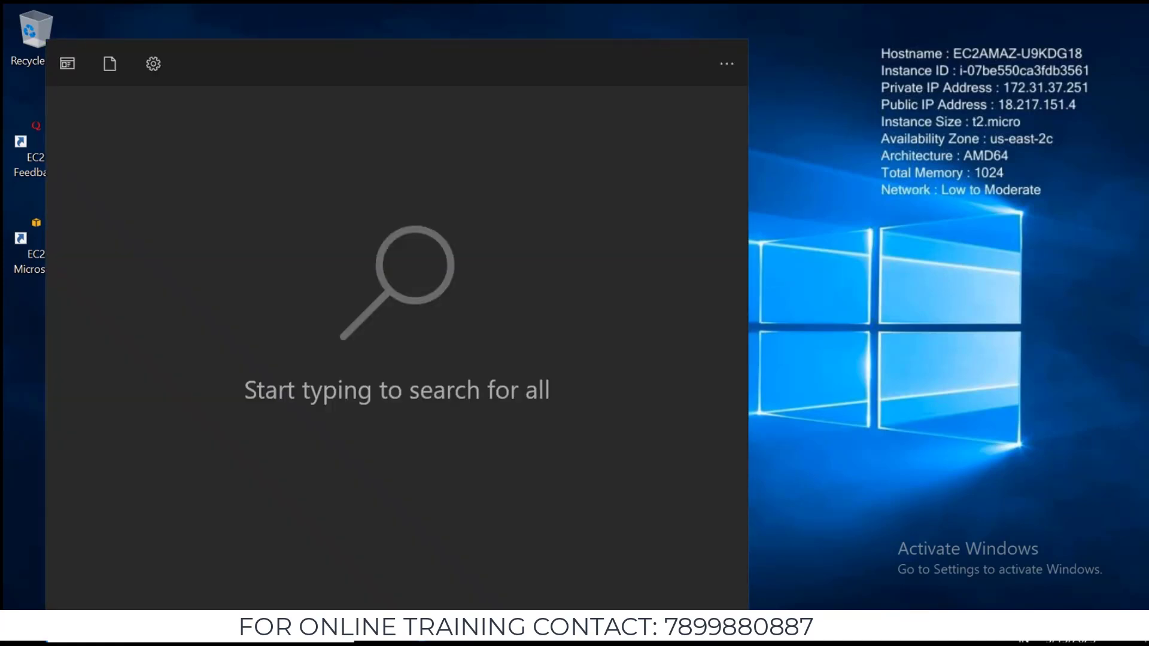
In the SERVER-1 remote session, search for and open Server Manager, then close its Windows Admin Center promotion
{"action": "type", "text": "server"}
{"action": "left_click", "coordinate": [149, 152]}
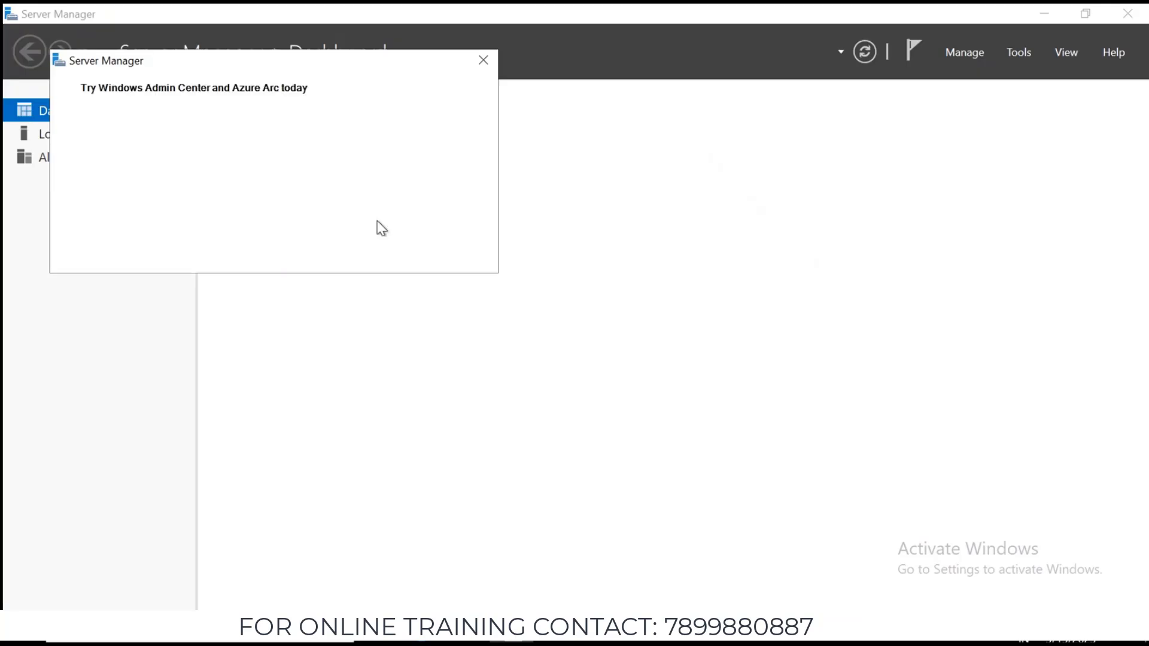
{"action": "left_click", "coordinate": [484, 61]}
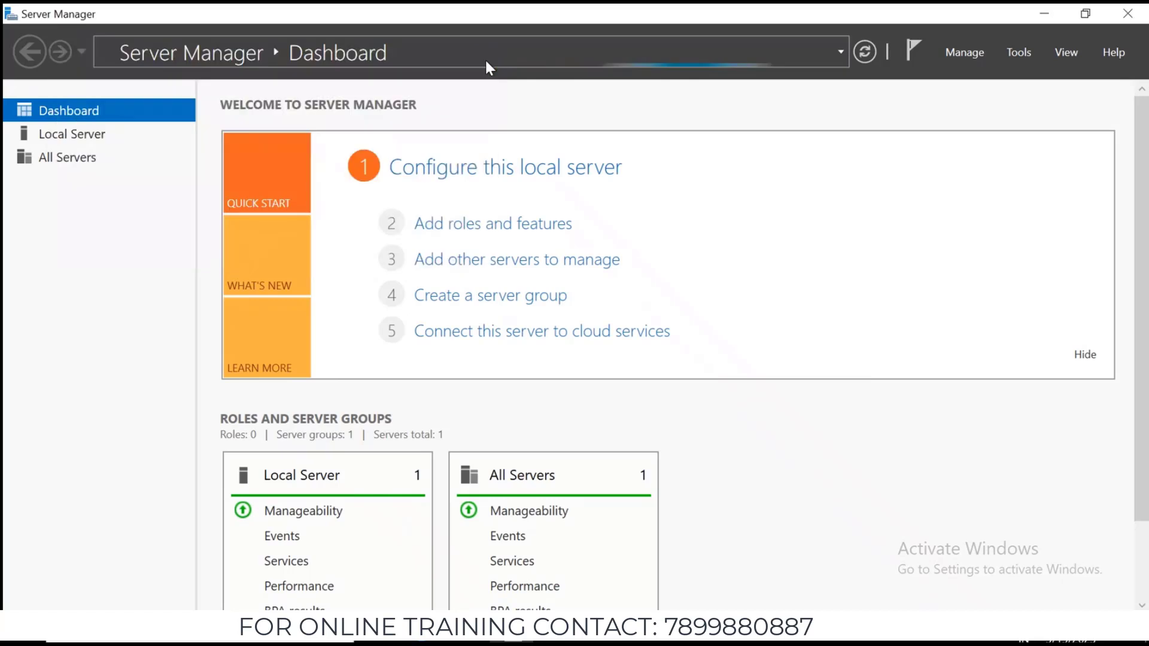
Try to start adding roles and features from the Server Manager dashboard and dismiss the notice
{"action": "left_click", "coordinate": [442, 233]}
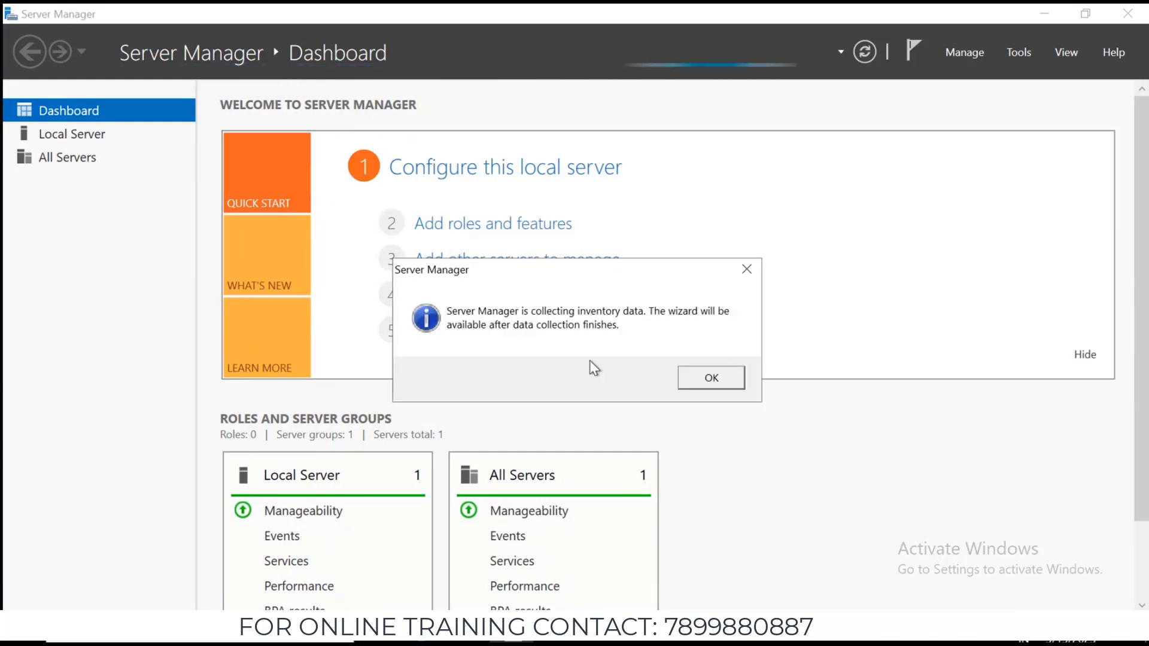
{"action": "left_click", "coordinate": [714, 372]}
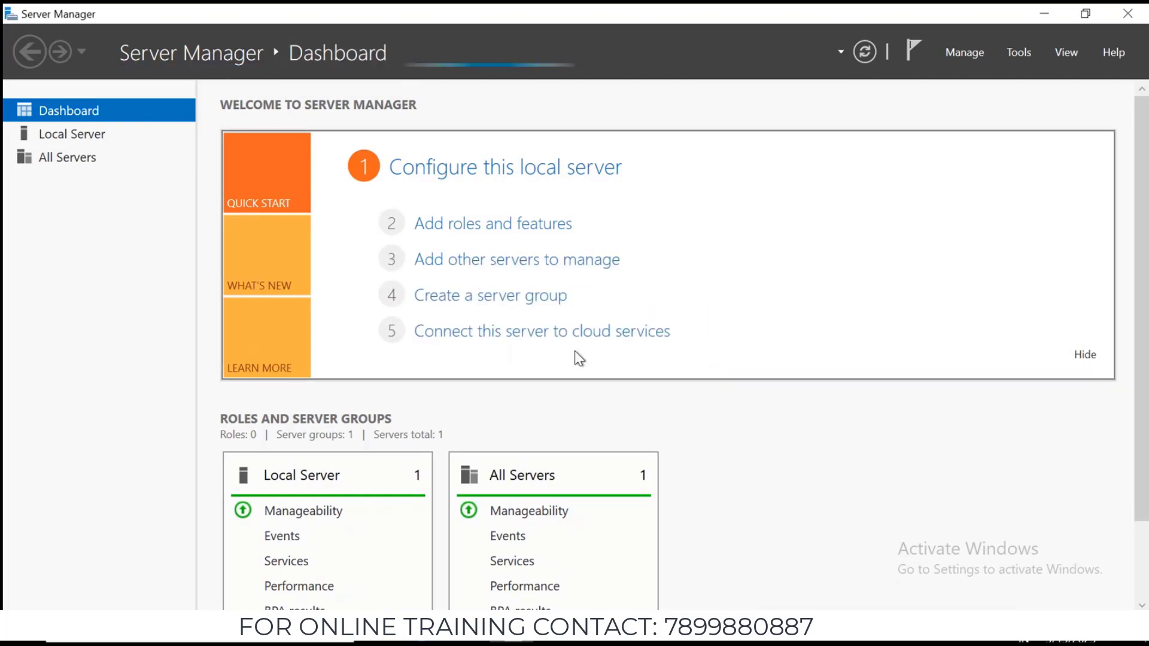
{"action": "scroll", "coordinate": [605, 387], "scroll_direction": "down", "scroll_amount": 2}
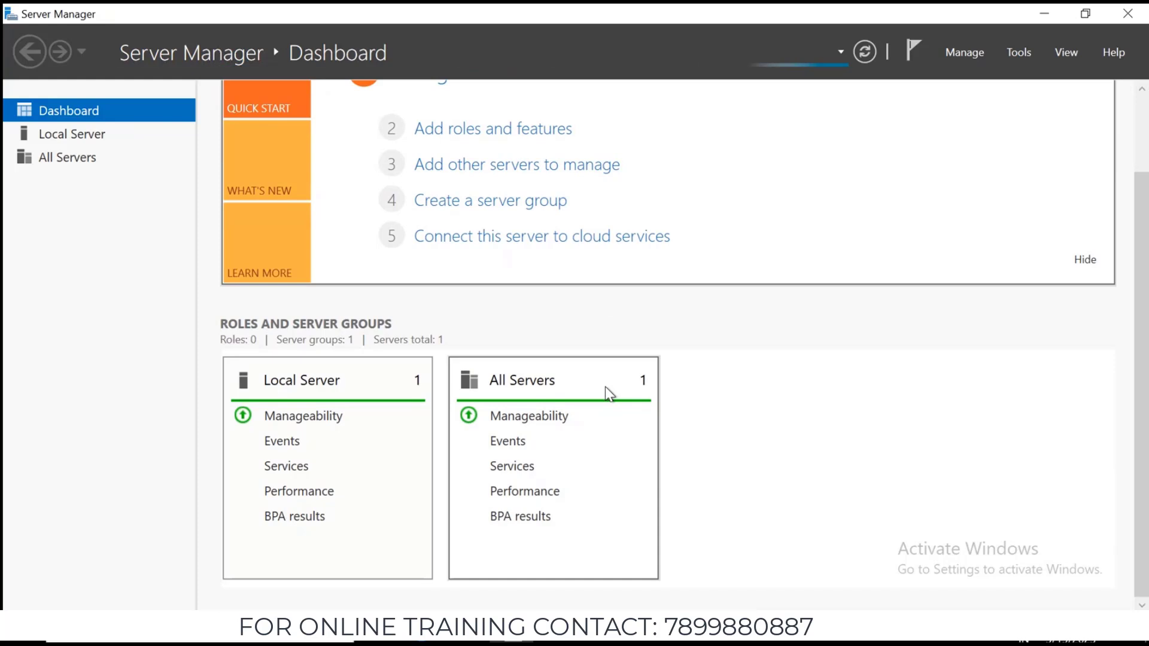
{"action": "scroll", "coordinate": [910, 379], "scroll_direction": "up", "scroll_amount": 2}
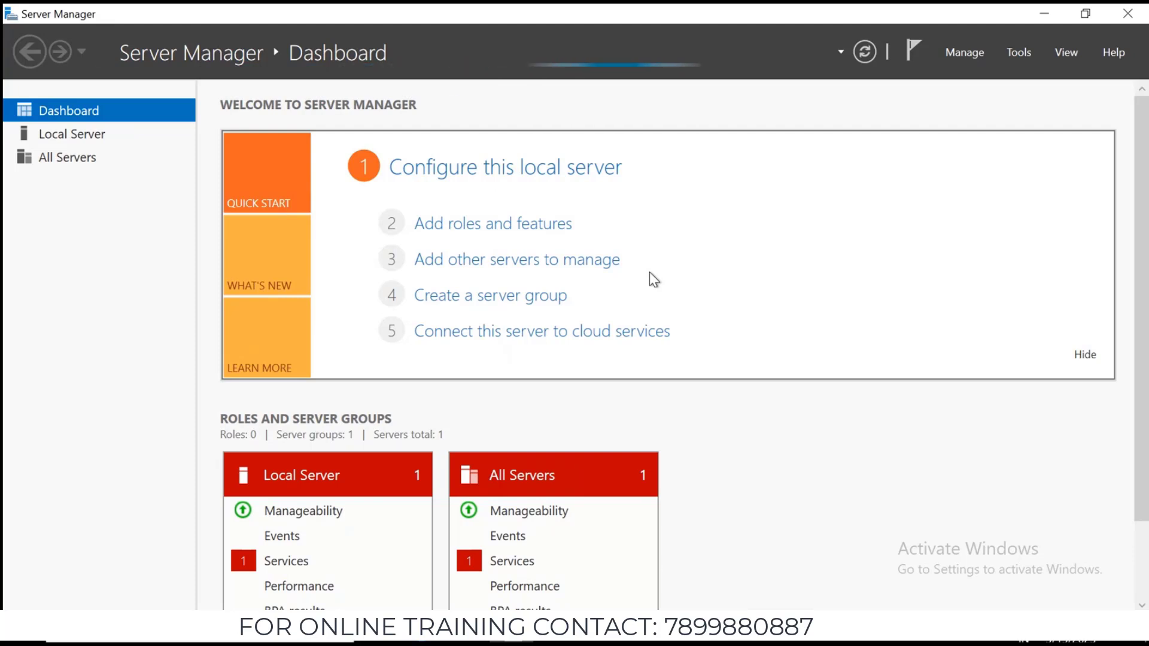
Start the Add Roles and Features Wizard, keeping role-based installation and the server EC2AMAZ-U9KDG18 from the server pool
{"action": "left_click", "coordinate": [474, 225]}
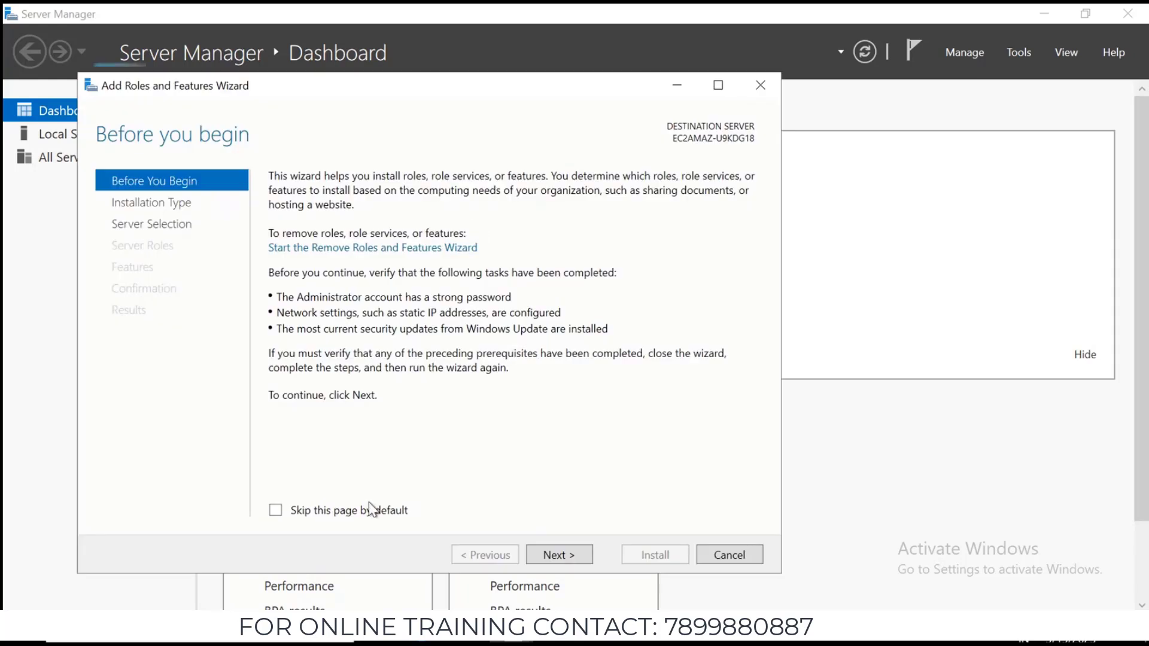
{"action": "left_click", "coordinate": [552, 557]}
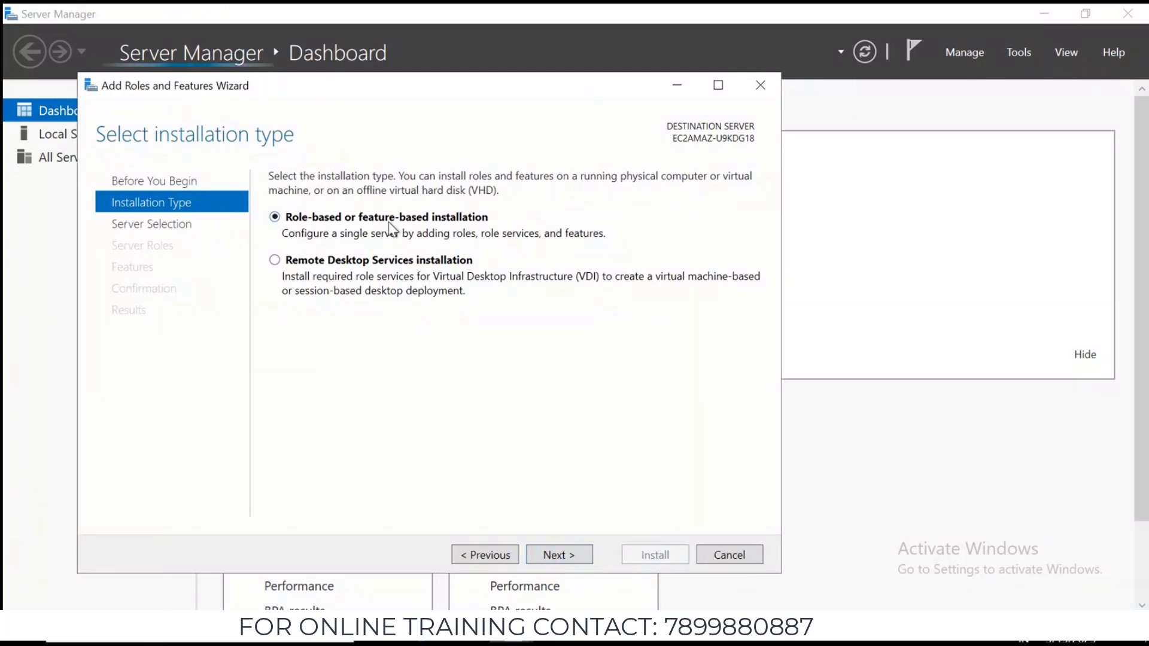
{"action": "left_click", "coordinate": [574, 567]}
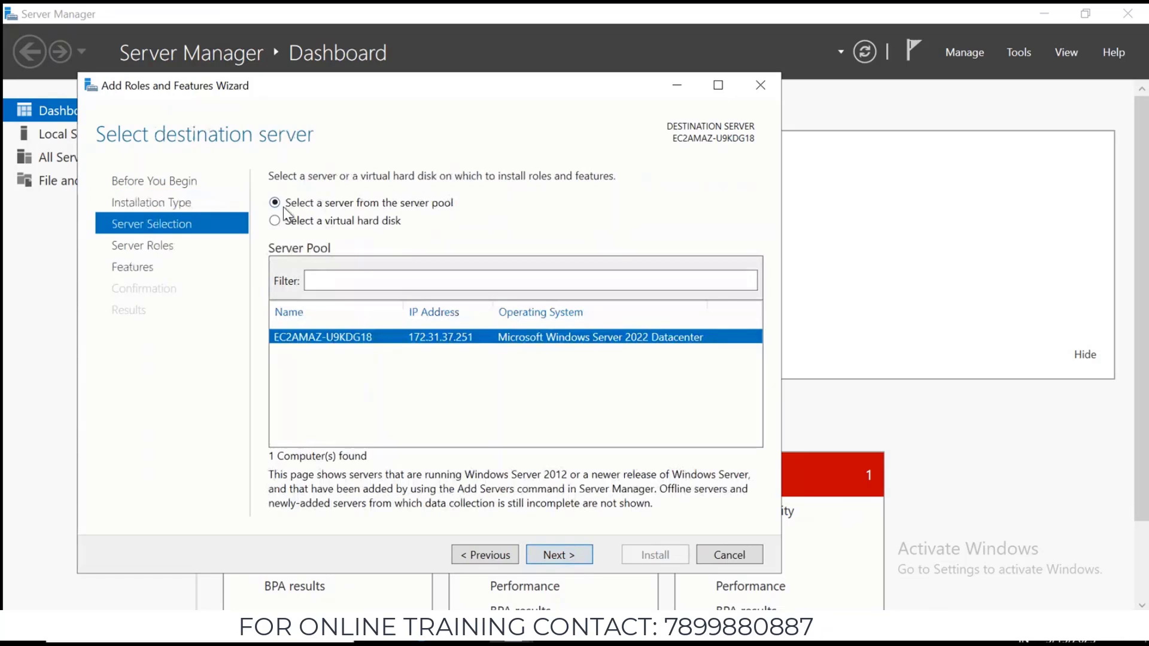
{"action": "left_click", "coordinate": [557, 551]}
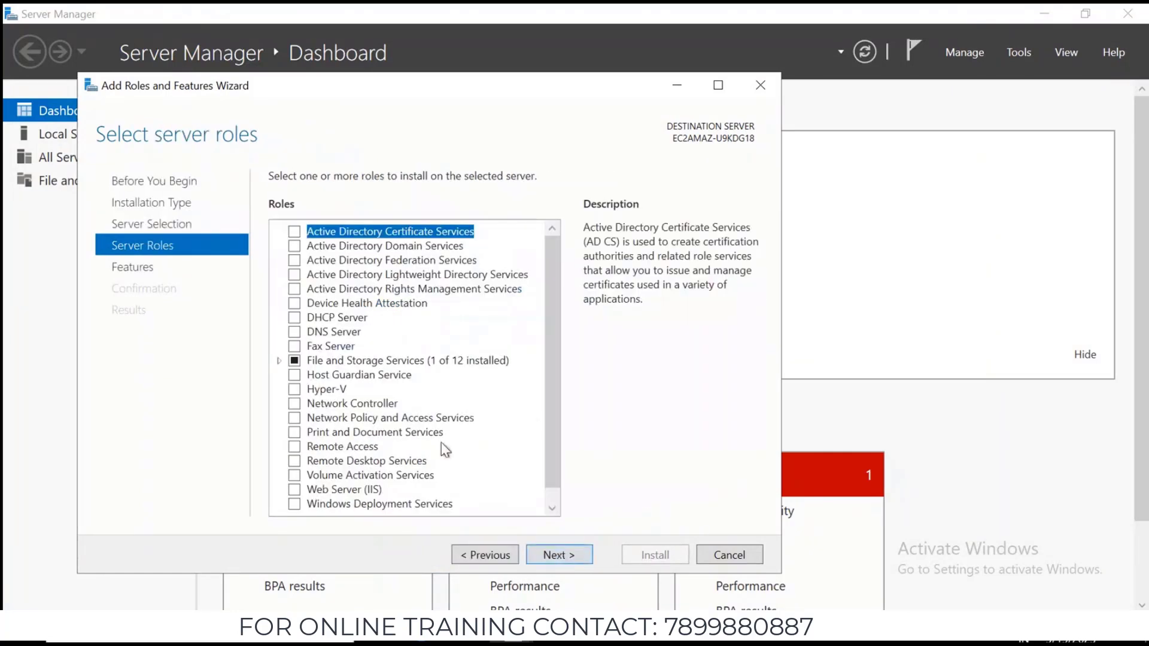
Select the Web Server (IIS) role and add its required features, including the management tools
{"action": "left_click", "coordinate": [314, 490]}
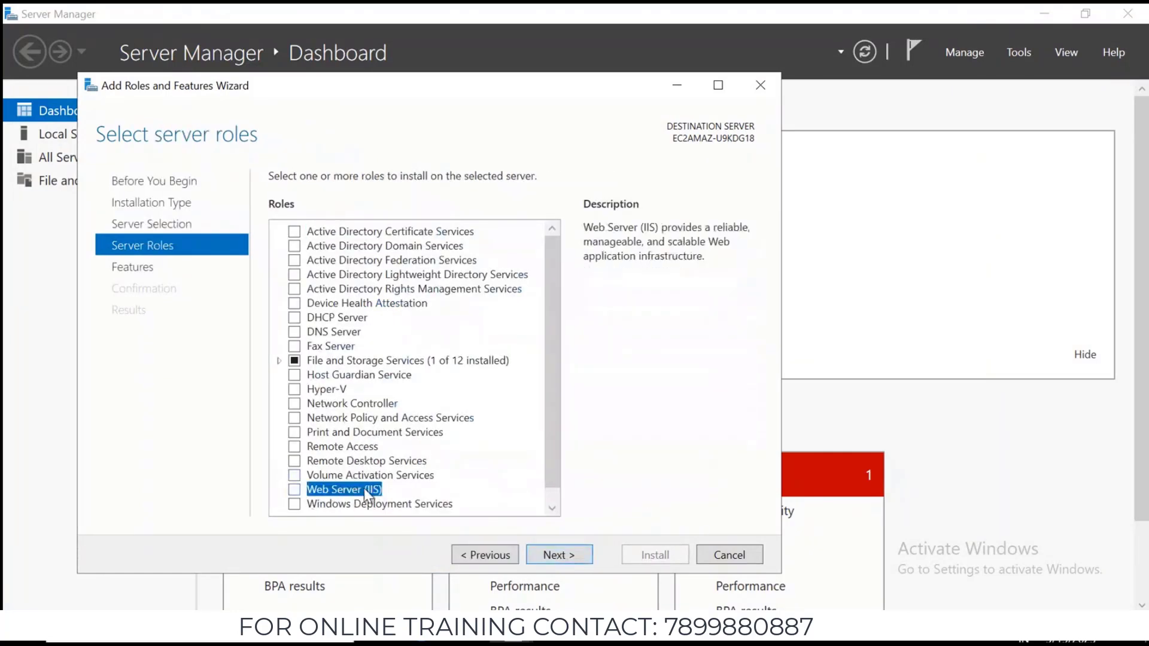
{"action": "left_click", "coordinate": [294, 490]}
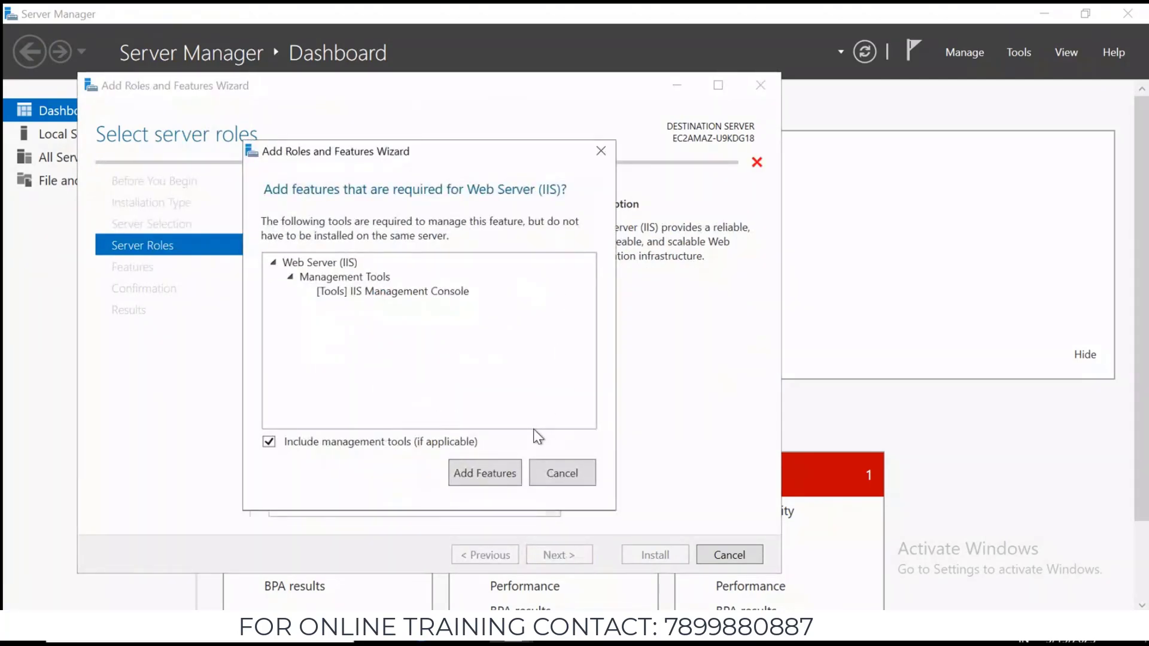
{"action": "left_click", "coordinate": [484, 481]}
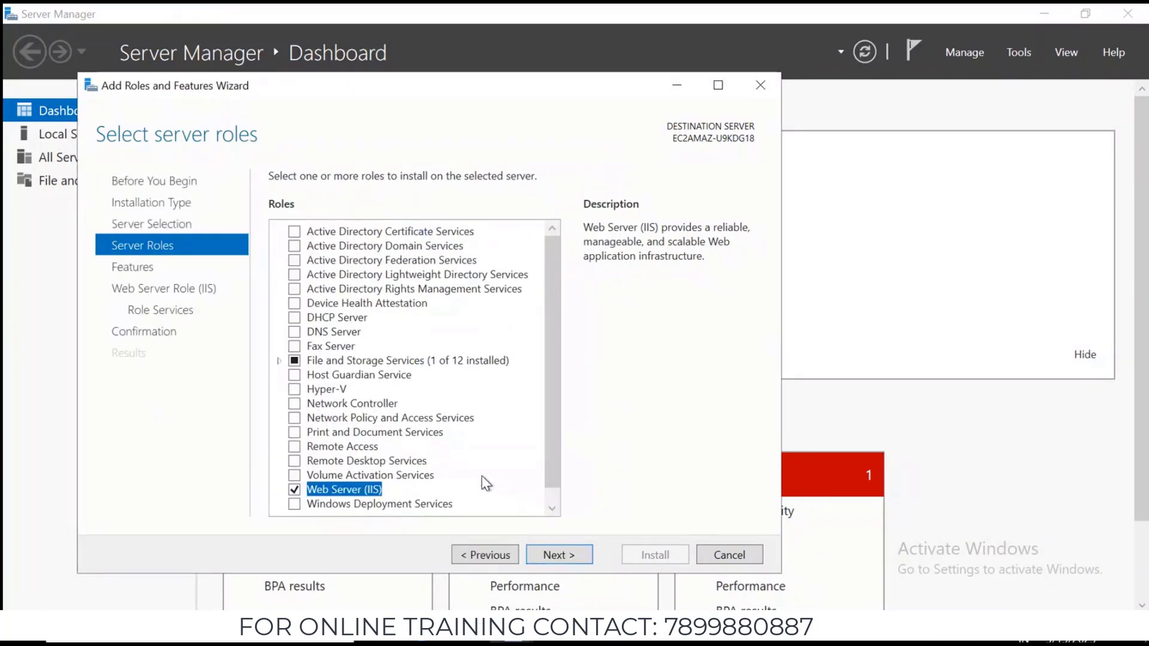
Keep the default features and IIS role services, and start the Web Server (IIS) installation
{"action": "left_click", "coordinate": [582, 555]}
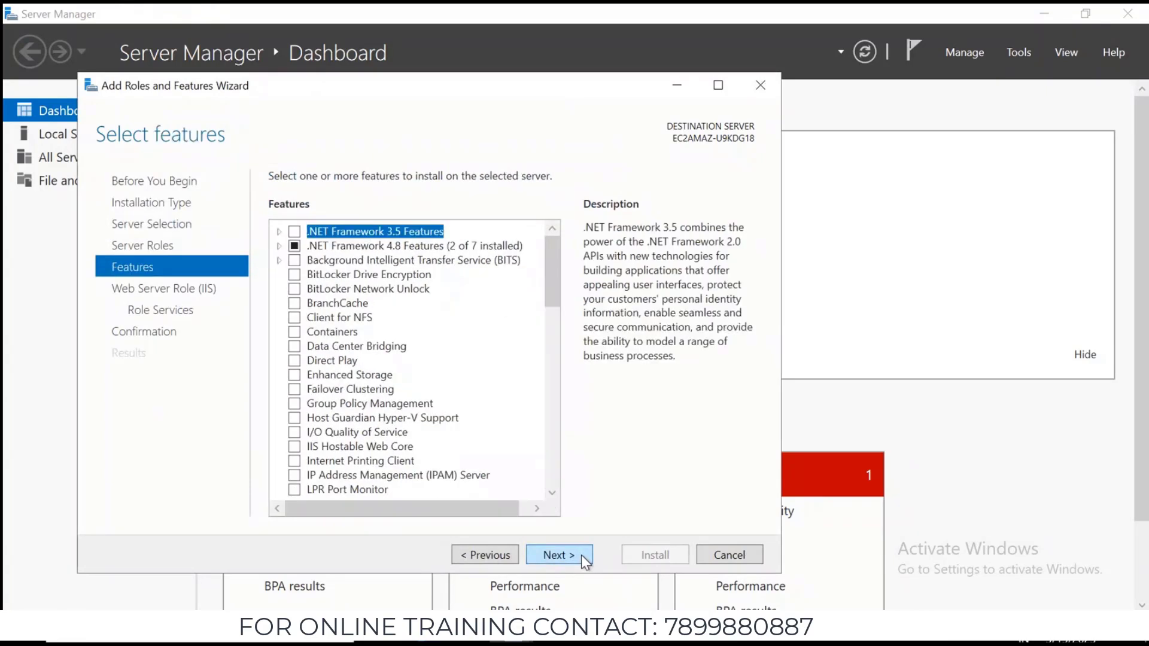
{"action": "left_click", "coordinate": [581, 555]}
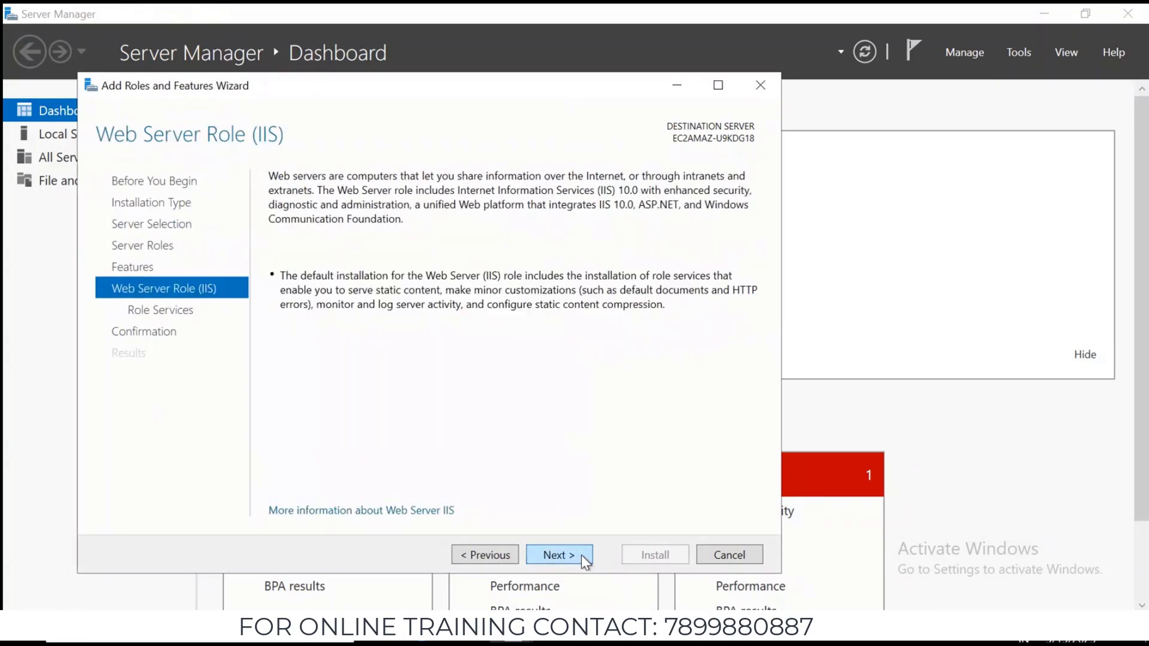
{"action": "left_click", "coordinate": [580, 554]}
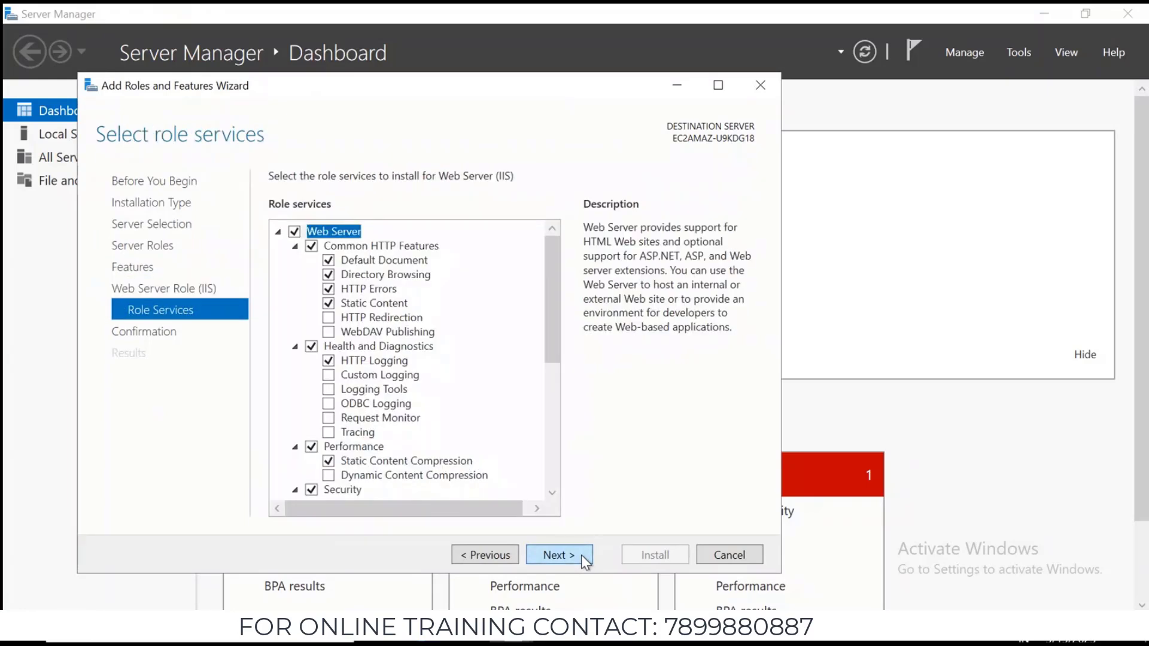
{"action": "left_click", "coordinate": [580, 555]}
{"action": "left_click", "coordinate": [671, 558]}
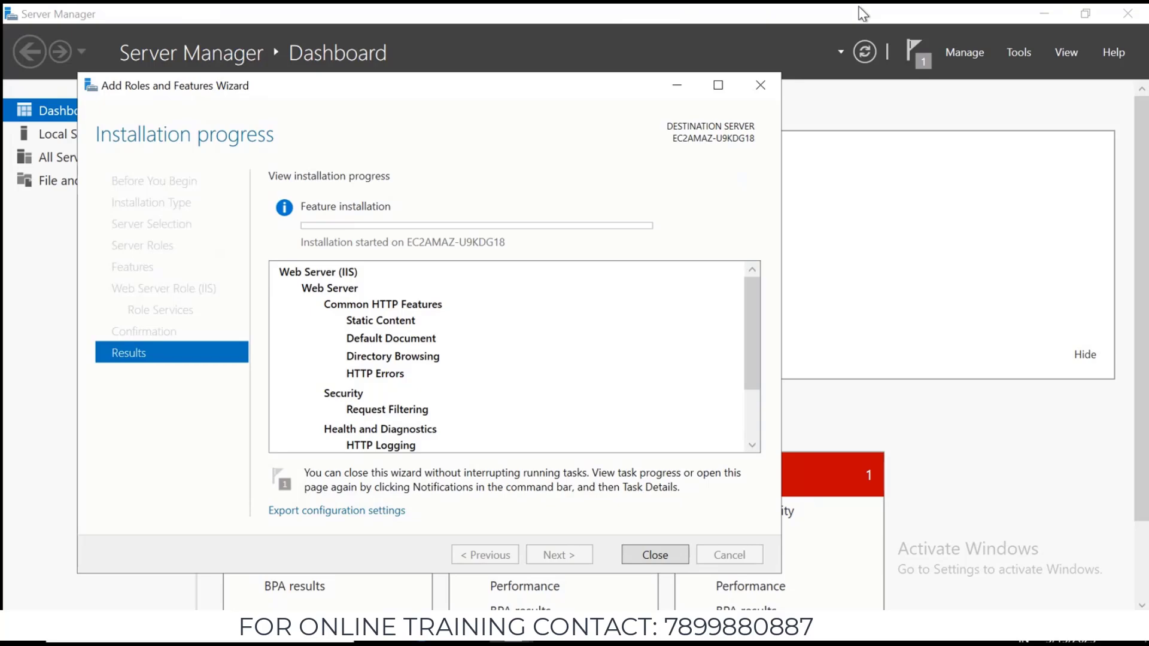
Connect to SERVER-2 with its administrator password, accepting the unknown publisher and untrusted certificate, and minimize the remote session
{"action": "mouse_move", "coordinate": [805, 18]}
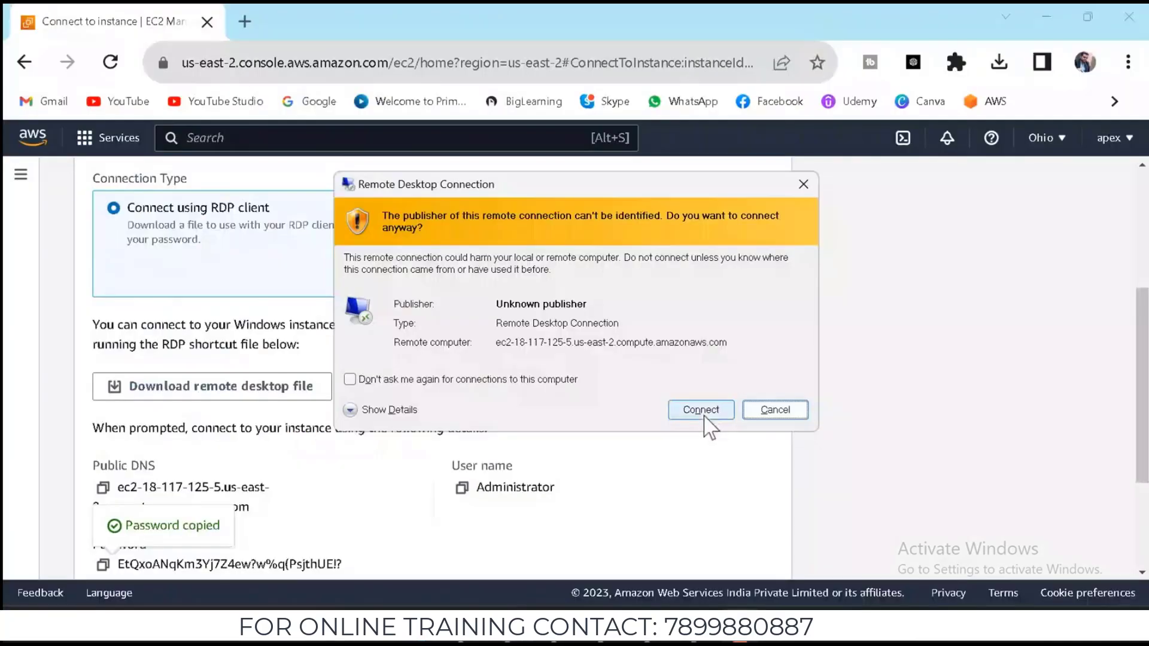
{"action": "left_click", "coordinate": [700, 410]}
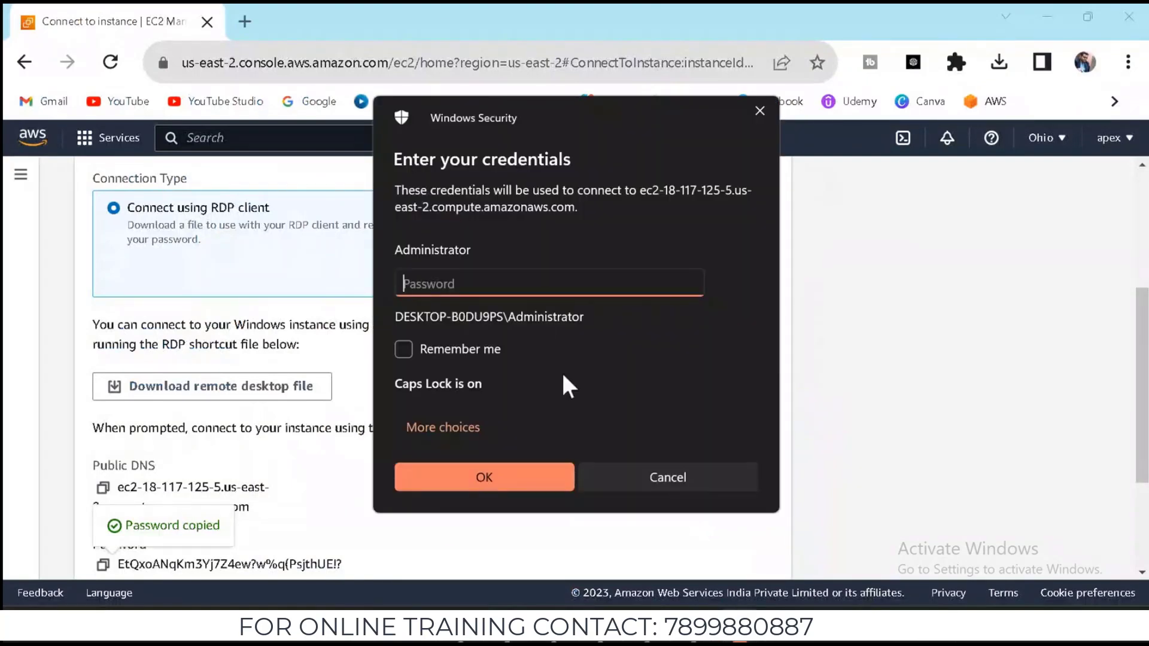
{"action": "key", "text": "ctrl+v"}
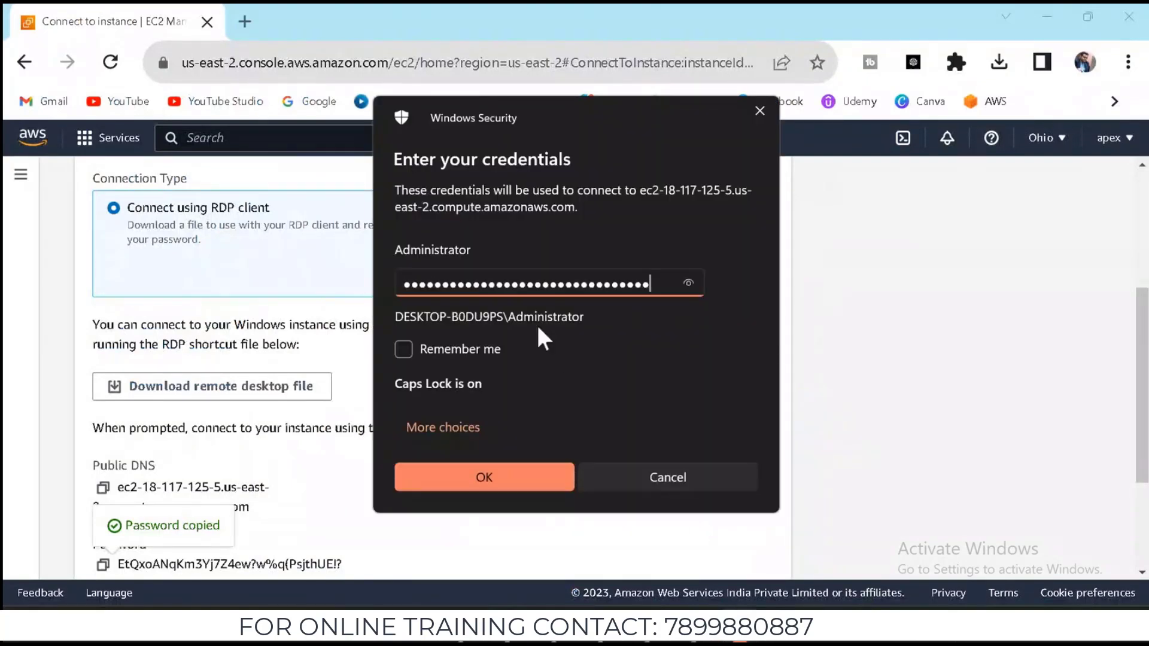
{"action": "key", "text": "Return"}
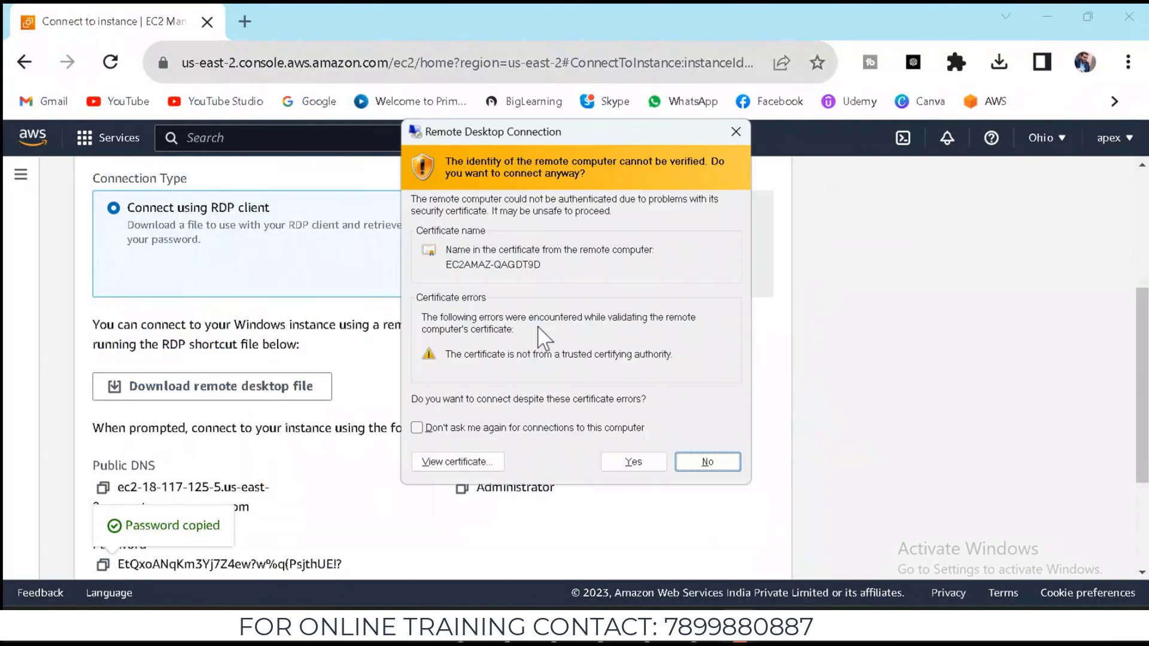
{"action": "left_click", "coordinate": [633, 461]}
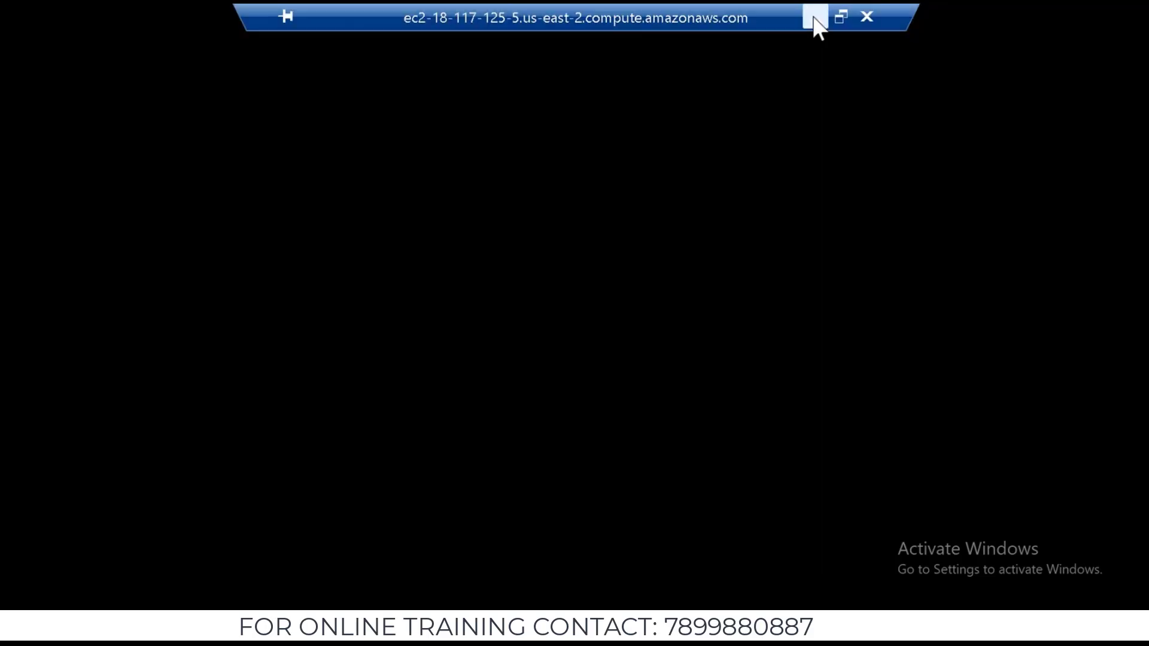
{"action": "left_click", "coordinate": [814, 18]}
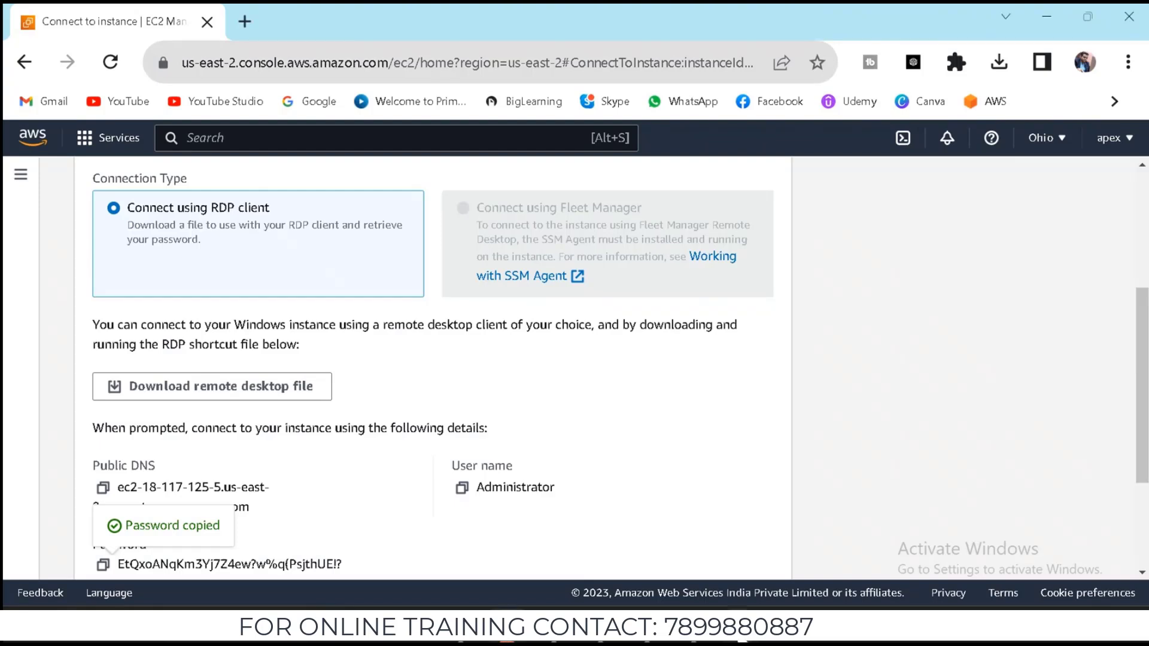
Switch to the SERVER-1 remote session and check the progress of the Web Server (IIS) installation
{"action": "key", "text": "alt+Tab"}
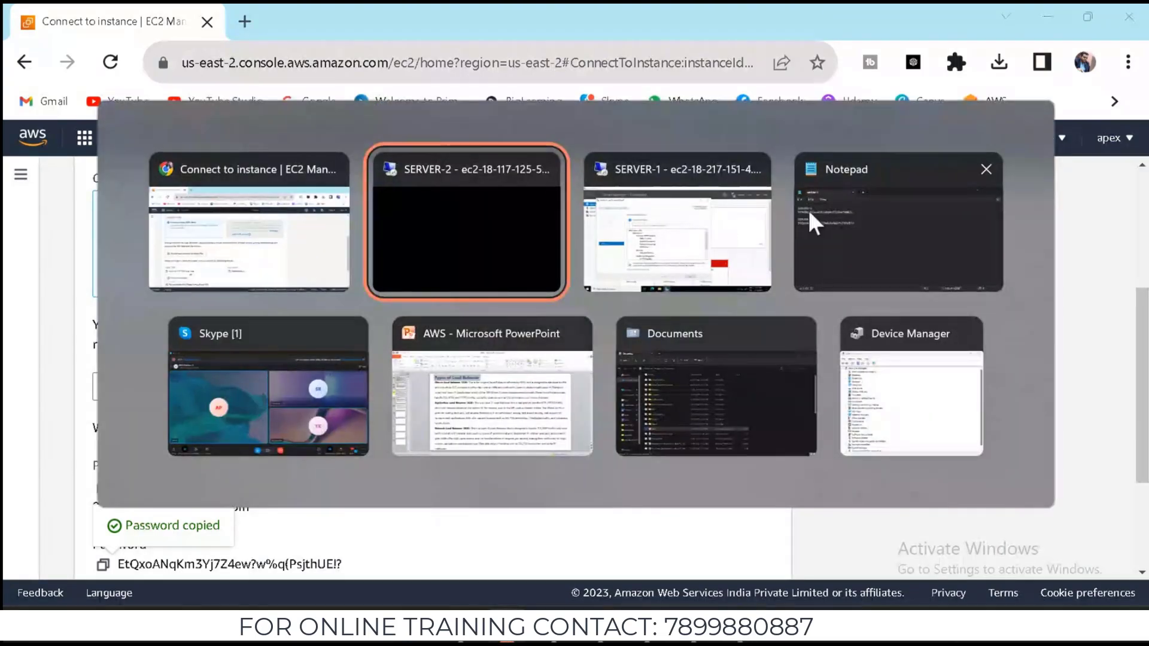
{"action": "left_click", "coordinate": [646, 239]}
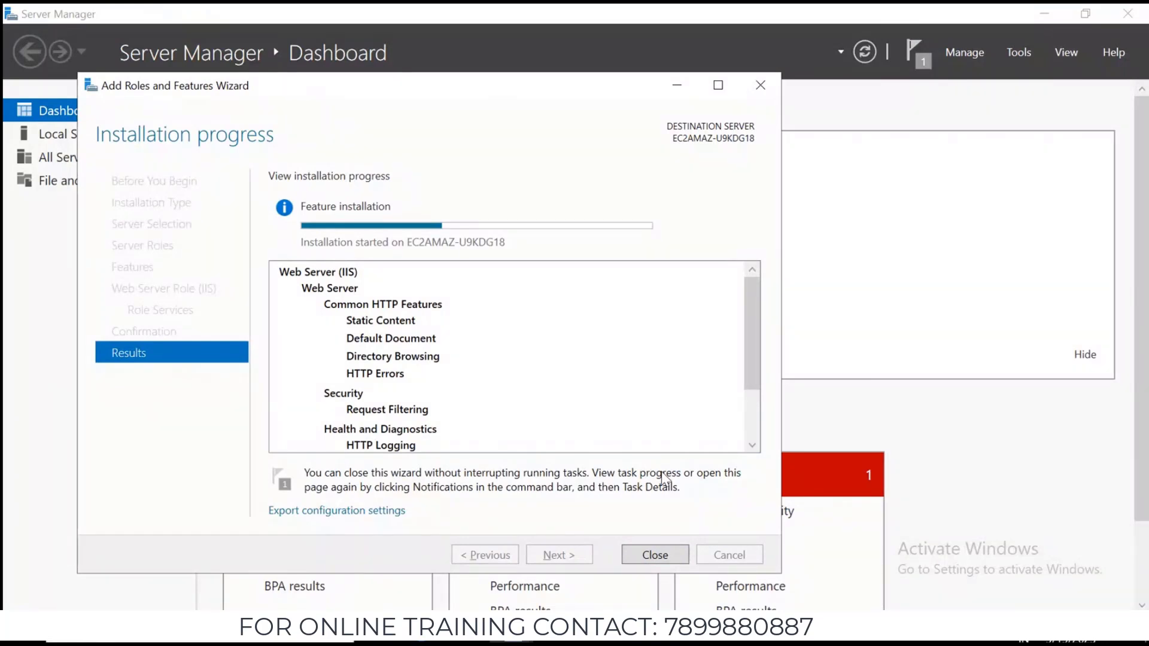
{"action": "key", "text": "alt+Tab"}
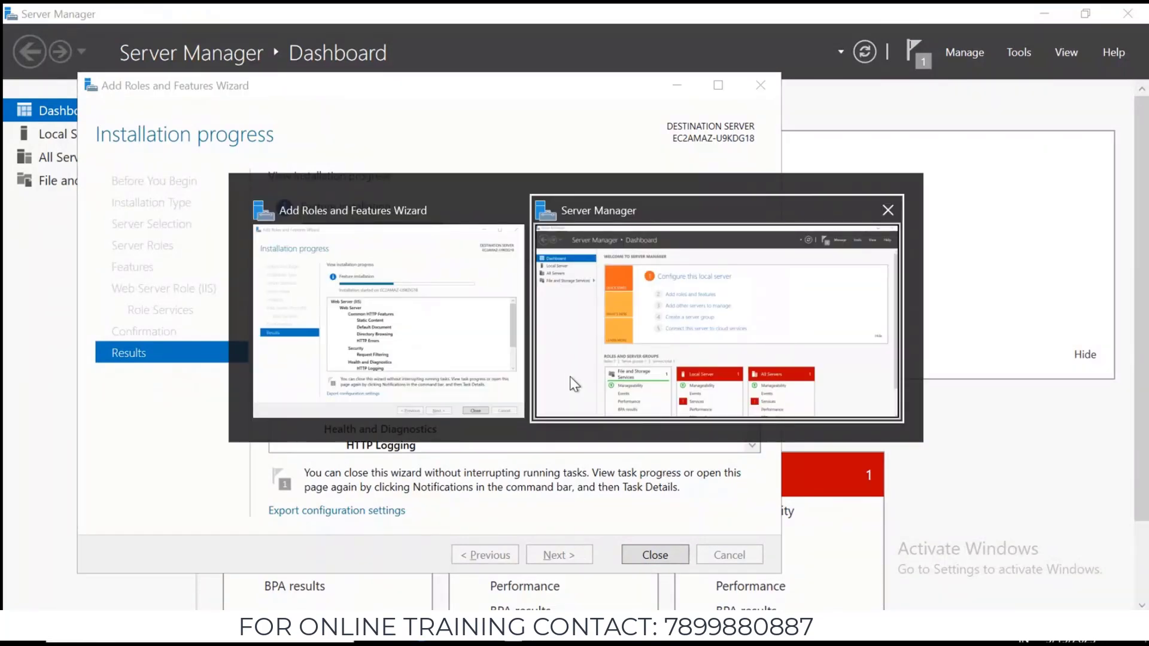
Bring Server Manager's installation wizard to view on SERVER-1, minimize that remote session, and switch to the SERVER-2 session
{"action": "left_click", "coordinate": [659, 298]}
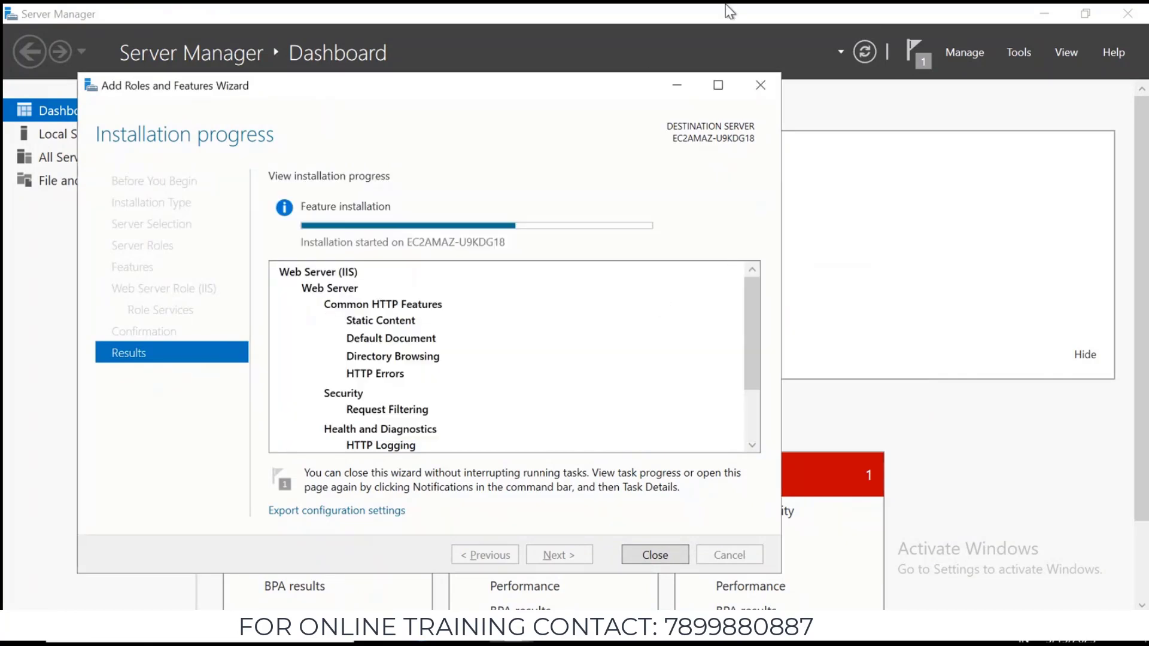
{"action": "mouse_move", "coordinate": [562, 3]}
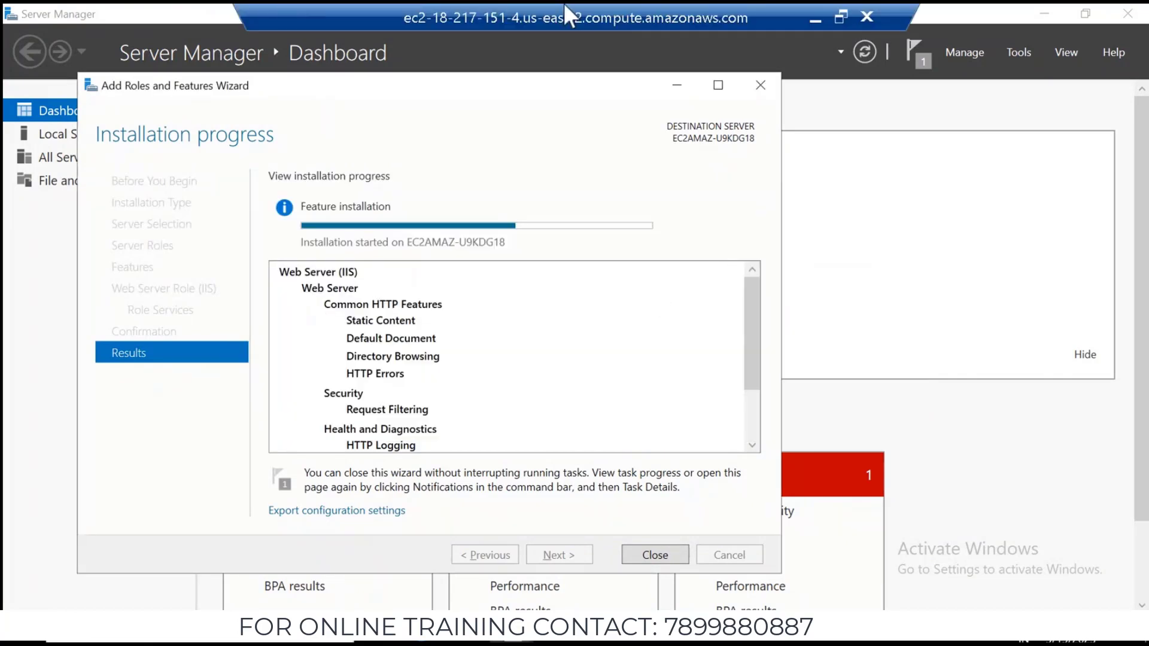
{"action": "left_click", "coordinate": [806, 17]}
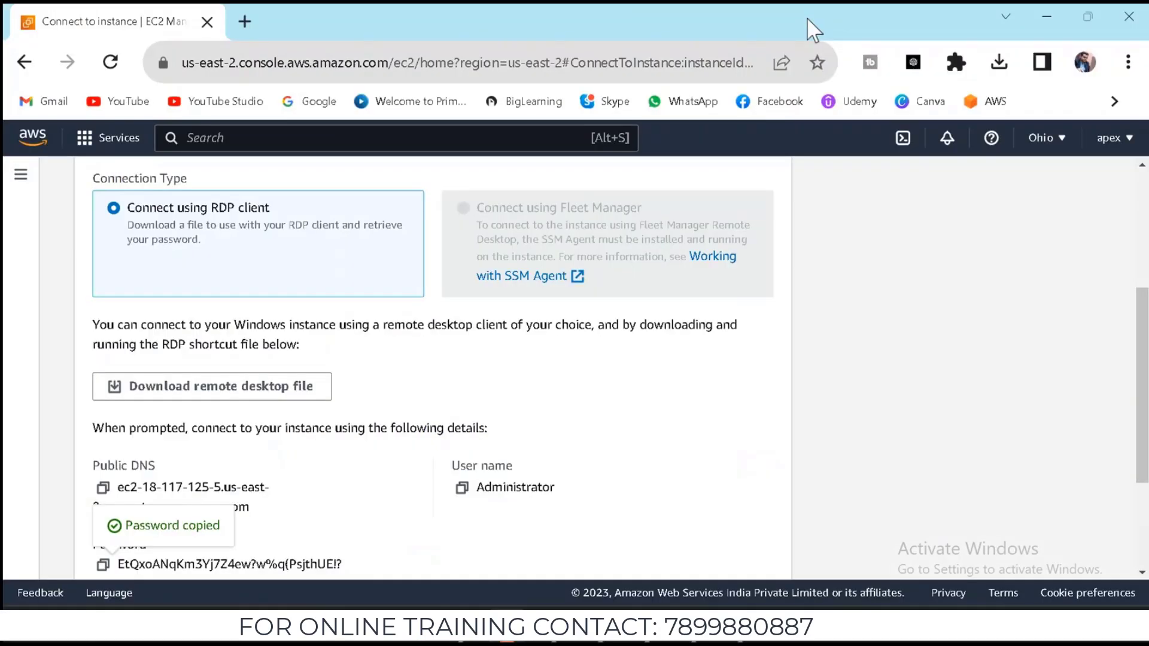
{"action": "left_click", "coordinate": [825, 554]}
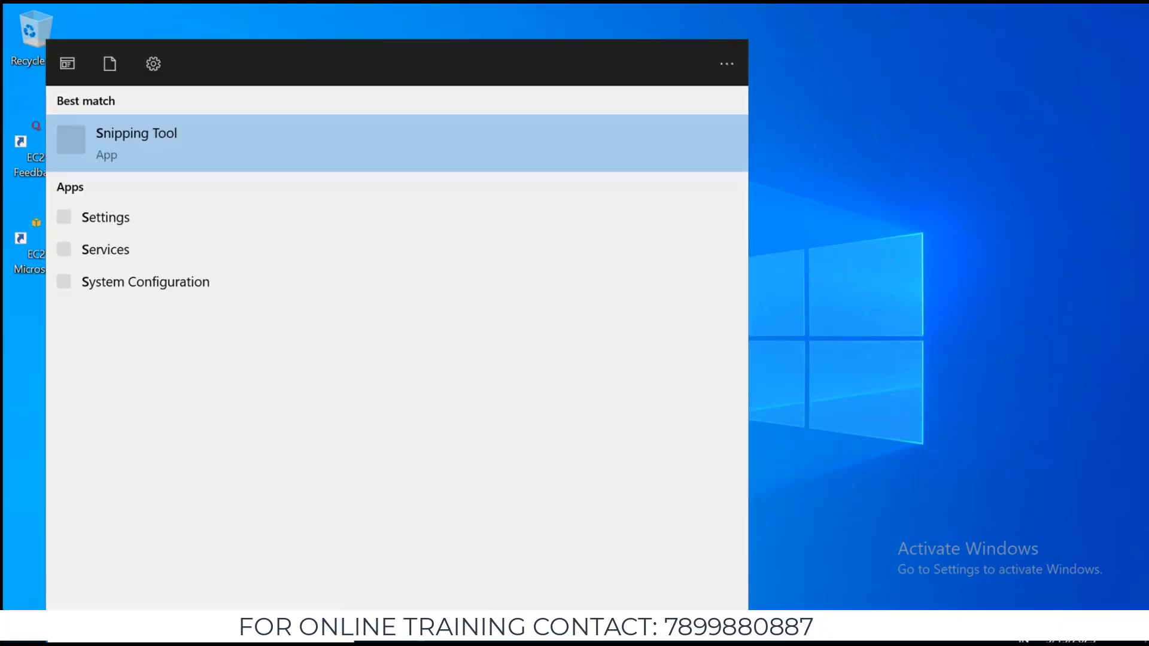
Open Server Manager on SERVER-2 and dismiss the Windows Admin Center notice so that it is not shown again
{"action": "type", "text": "erver"}
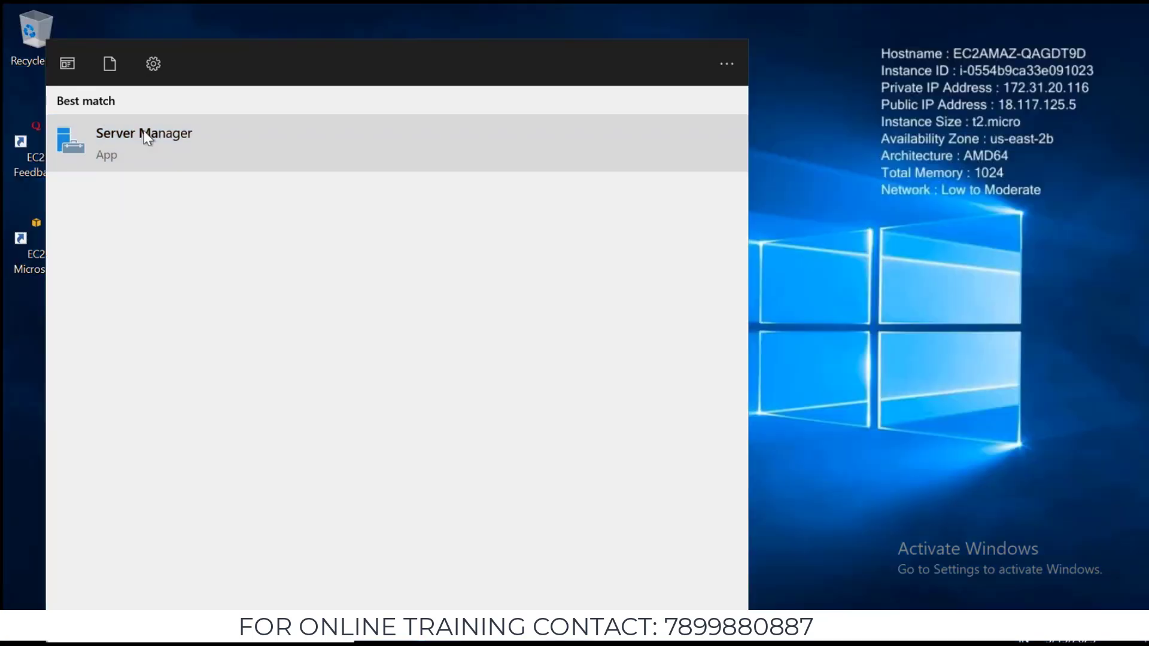
{"action": "left_click", "coordinate": [147, 137]}
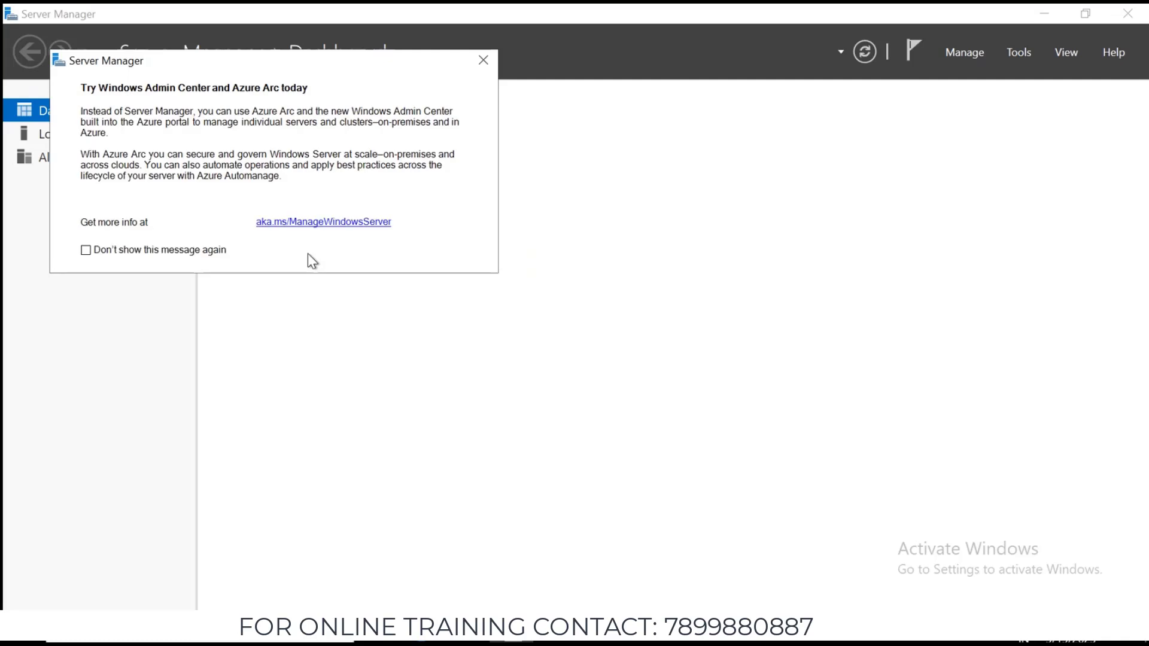
{"action": "left_click", "coordinate": [85, 250]}
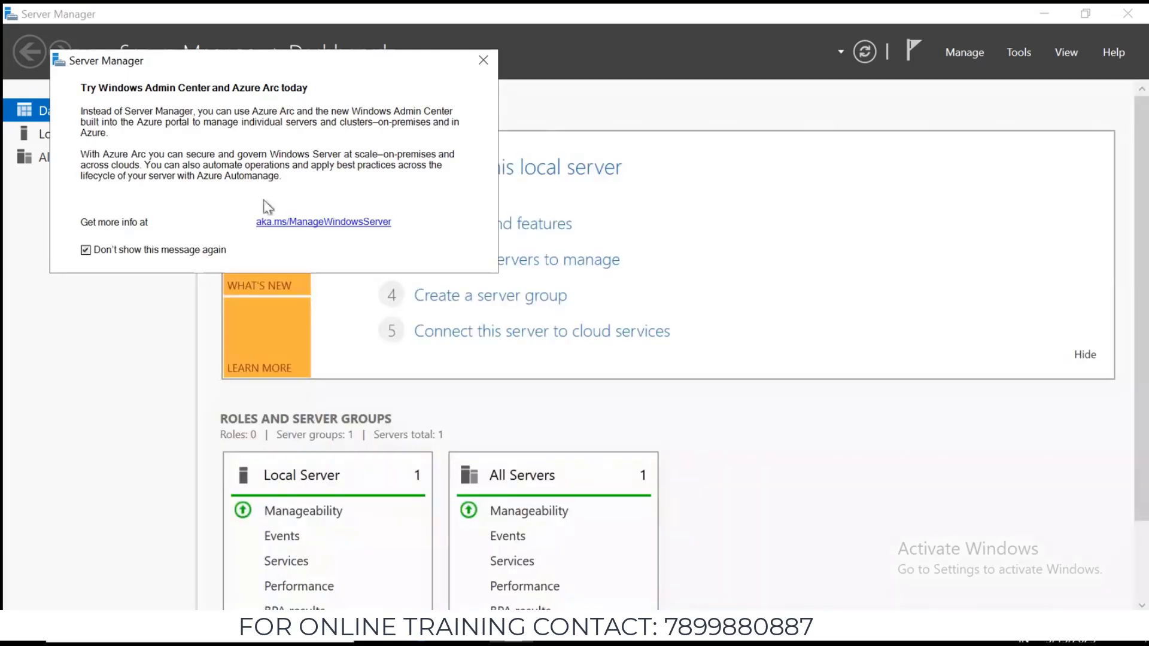
{"action": "left_click", "coordinate": [482, 61]}
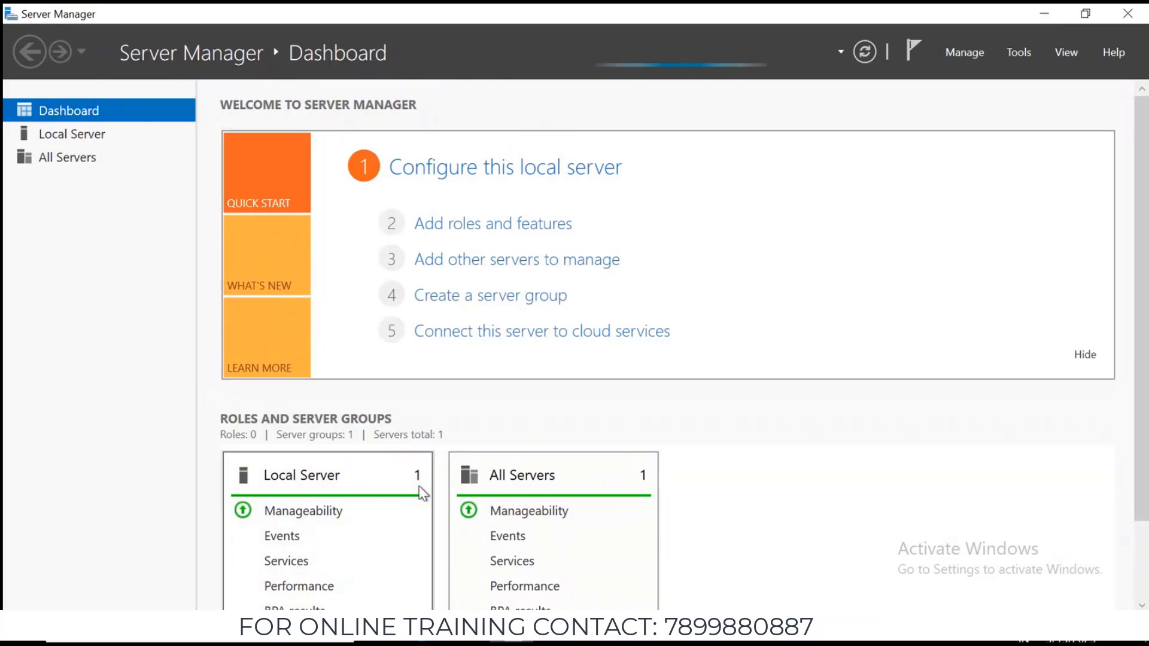
Start adding roles and features on SERVER-2 as a role-based installation, with the local server from the pool as destination
{"action": "left_click", "coordinate": [459, 232]}
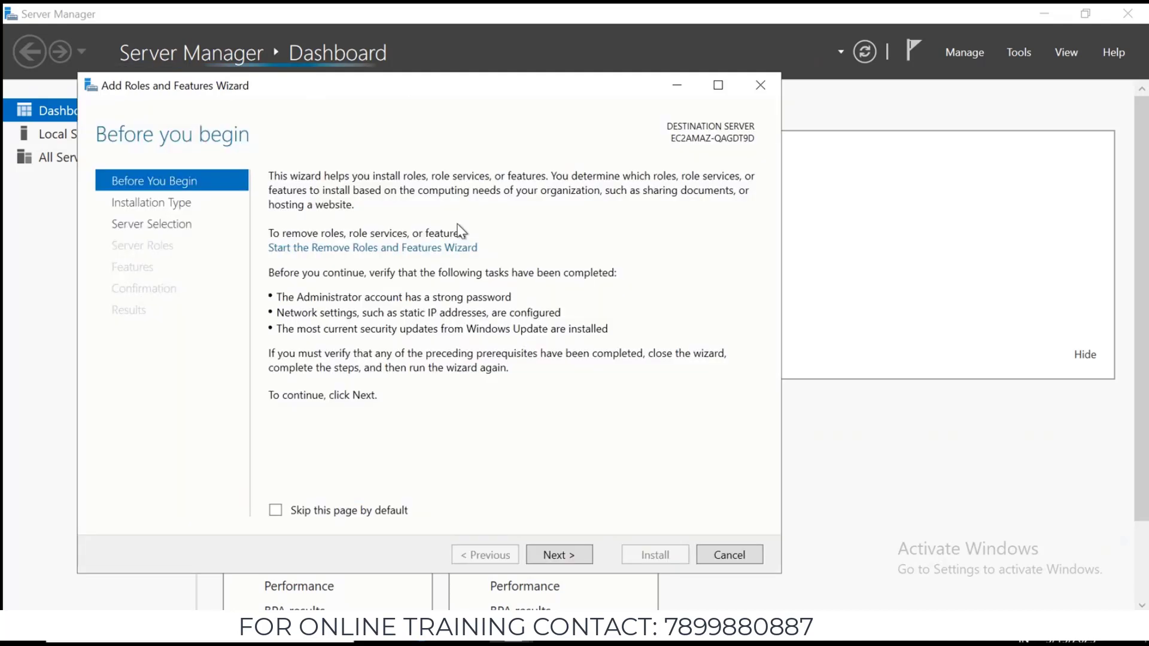
{"action": "left_click", "coordinate": [556, 553]}
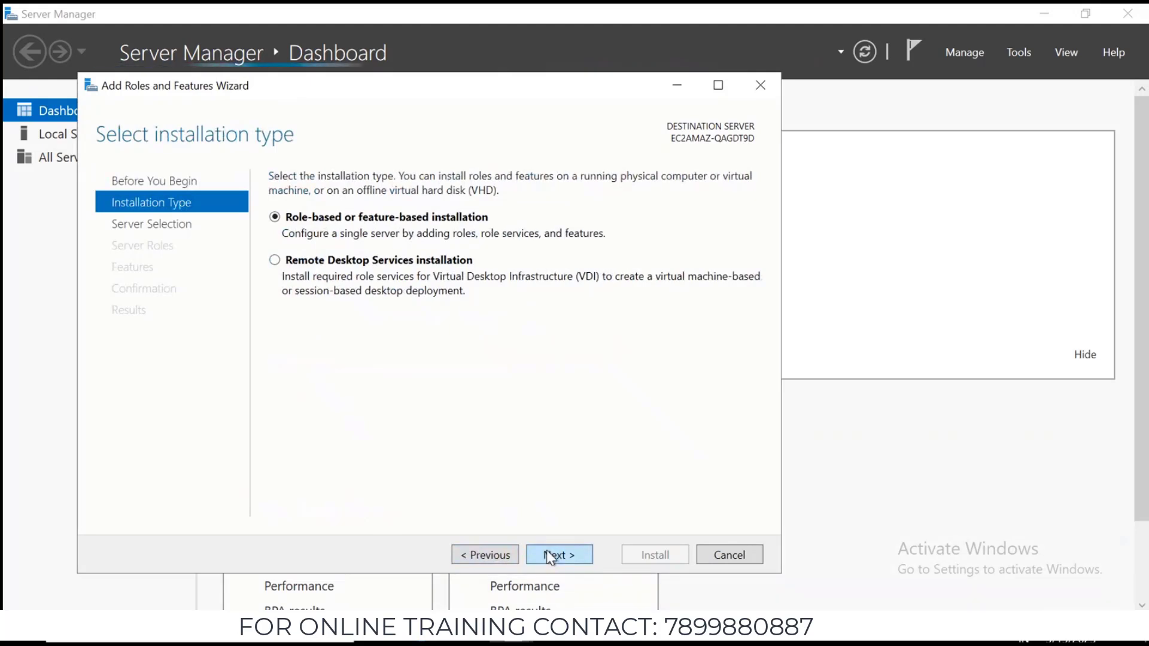
{"action": "left_click", "coordinate": [546, 552]}
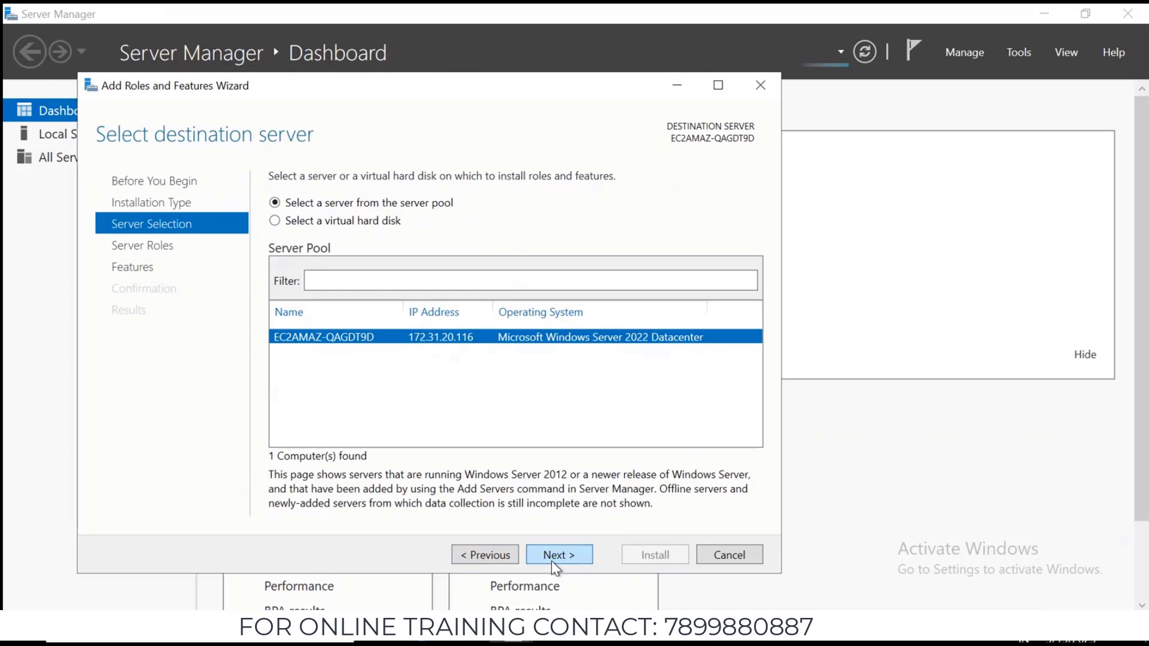
{"action": "left_click", "coordinate": [552, 559]}
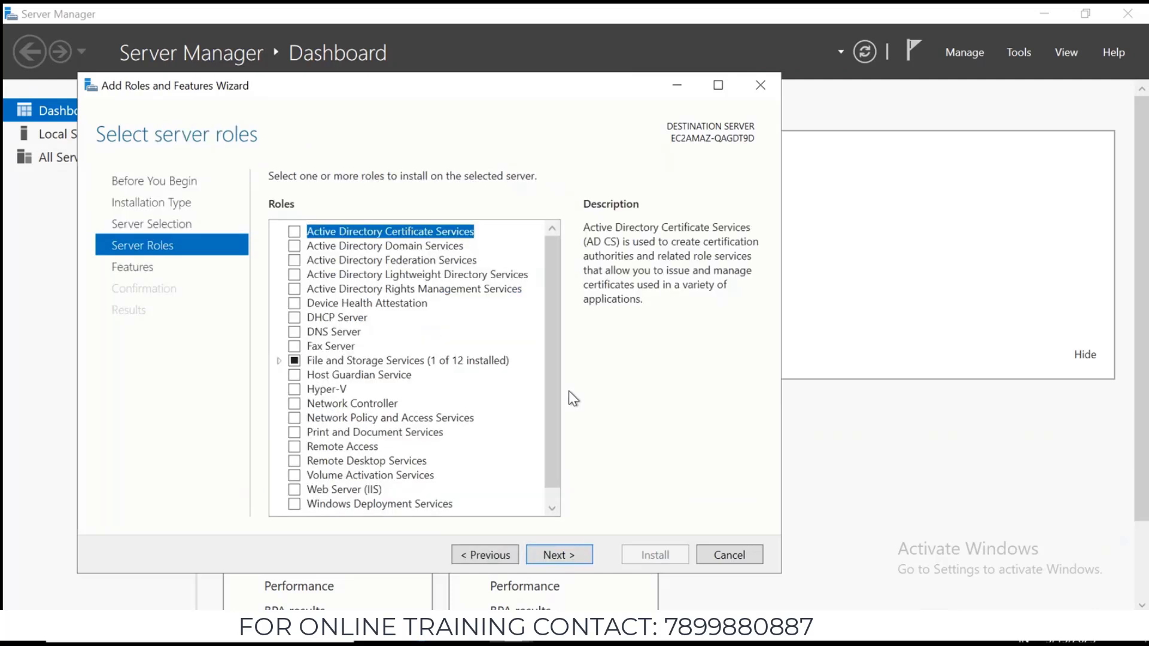
Select the Web Server (IIS) role for SERVER-2 and add its required features, including the management tools
{"action": "left_click", "coordinate": [294, 490]}
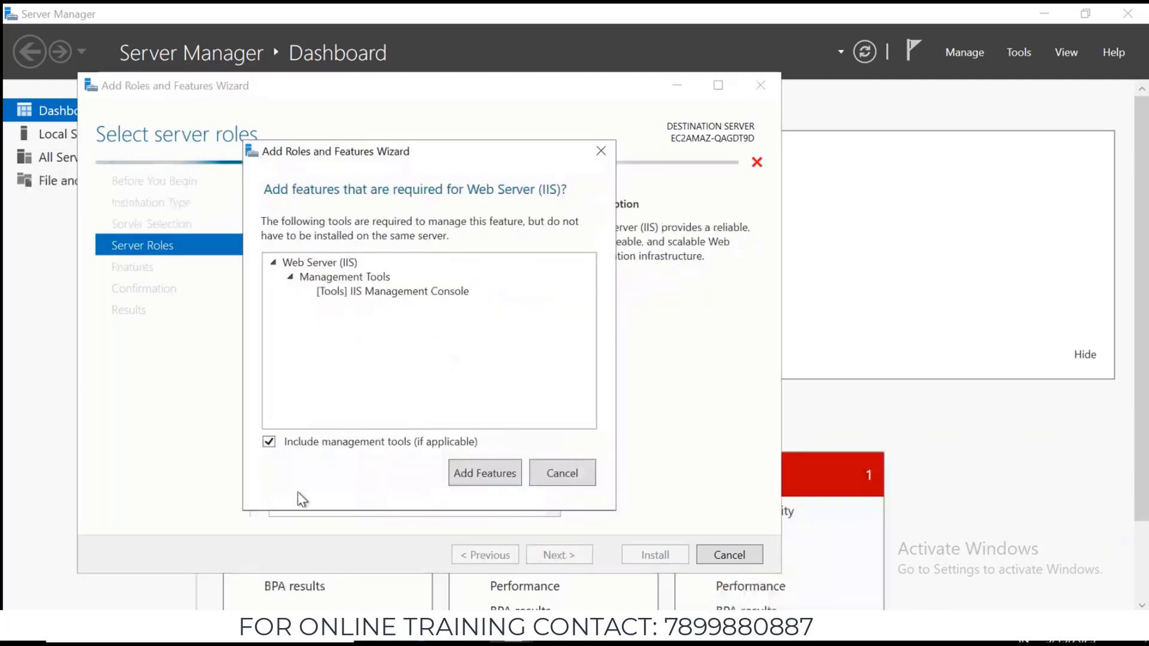
{"action": "left_click", "coordinate": [477, 475]}
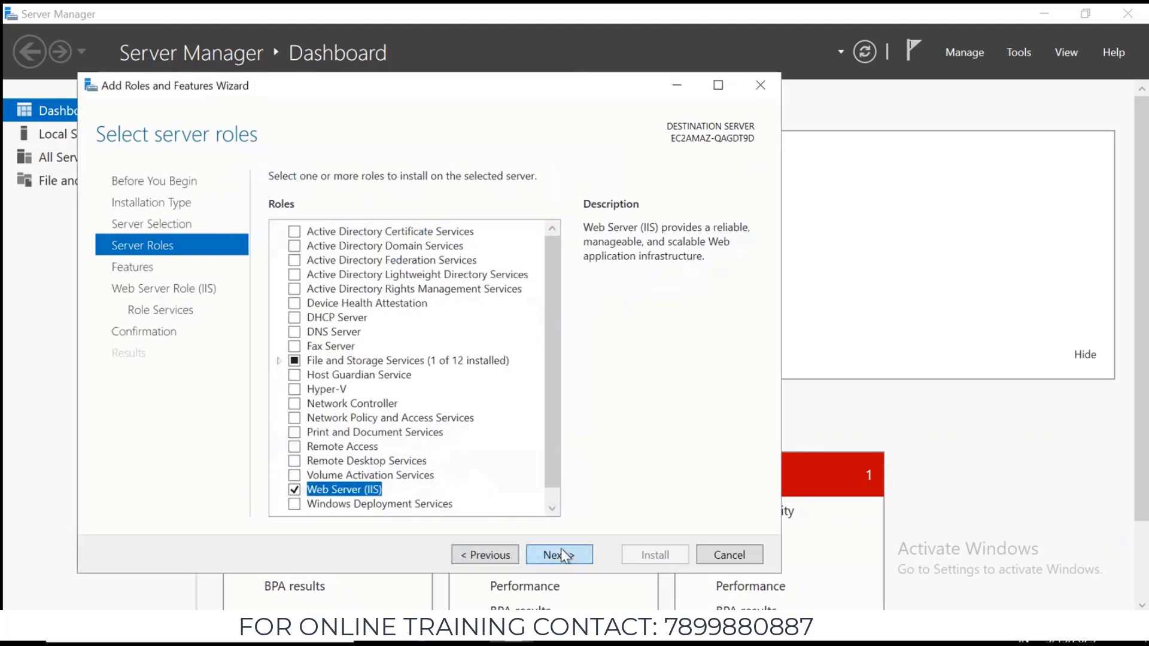
{"action": "left_click", "coordinate": [561, 553]}
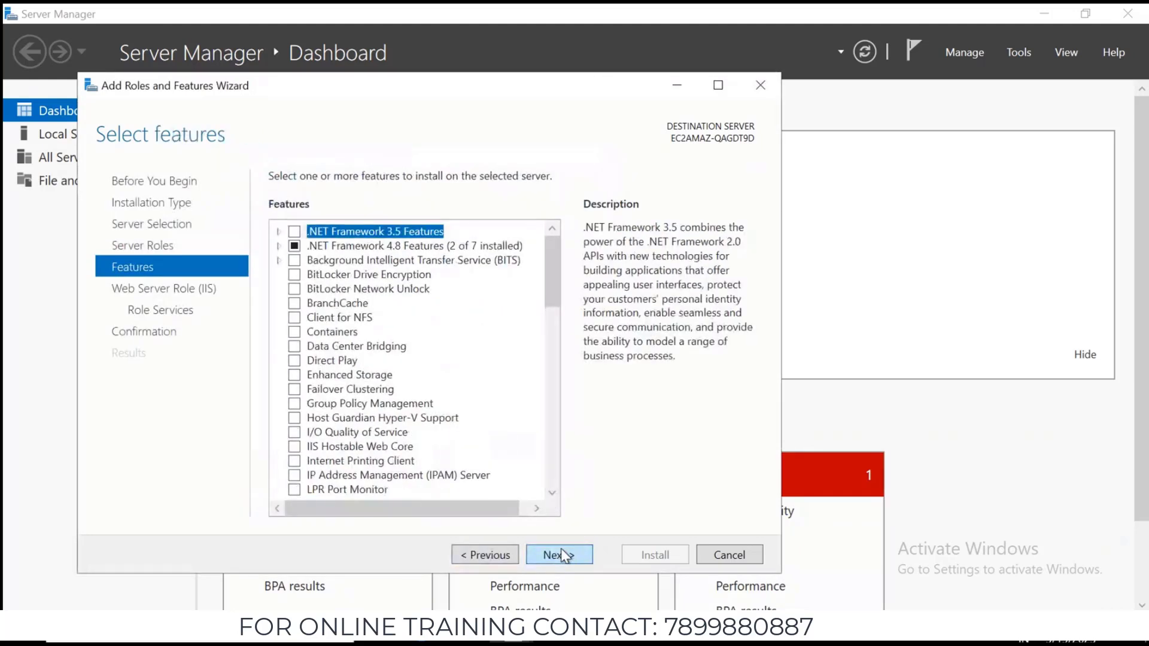
Keep the default features and role services for SERVER-2 and start its Web Server (IIS) installation
{"action": "left_click", "coordinate": [561, 555]}
{"action": "left_click", "coordinate": [561, 555]}
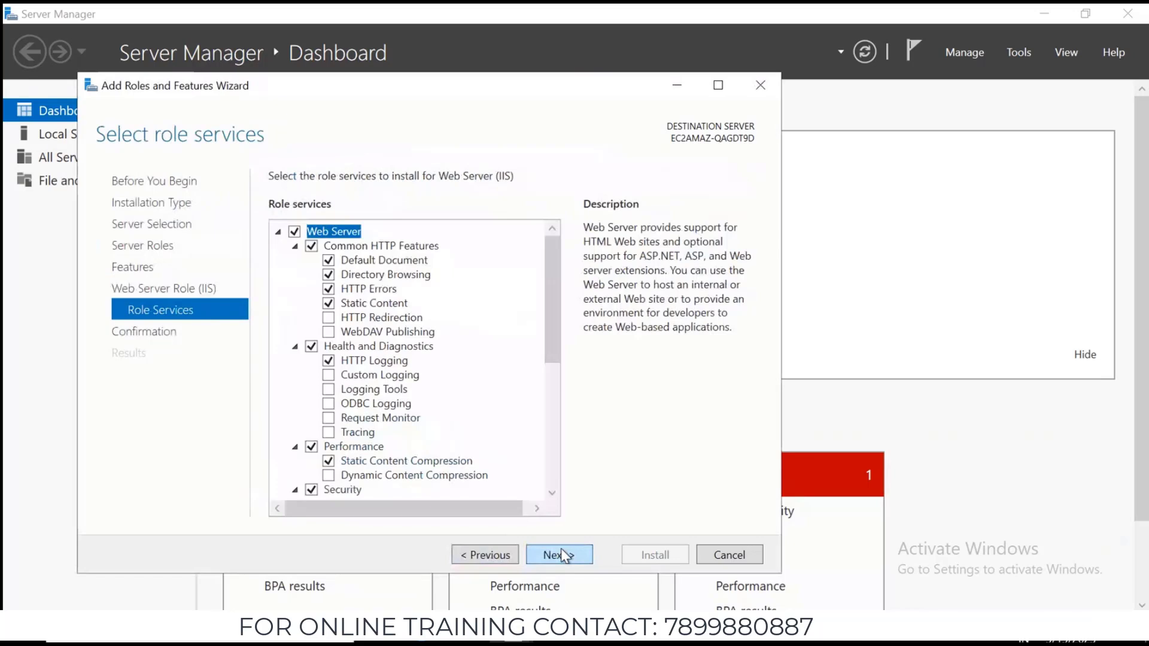
{"action": "left_click", "coordinate": [563, 556]}
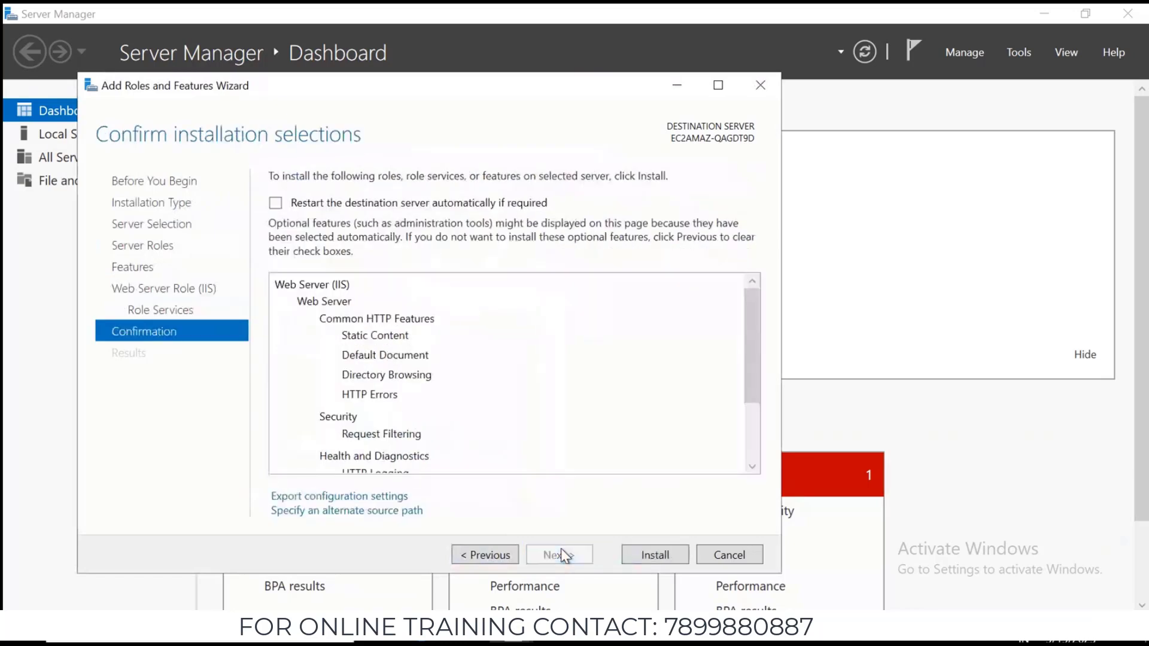
{"action": "left_click", "coordinate": [674, 561]}
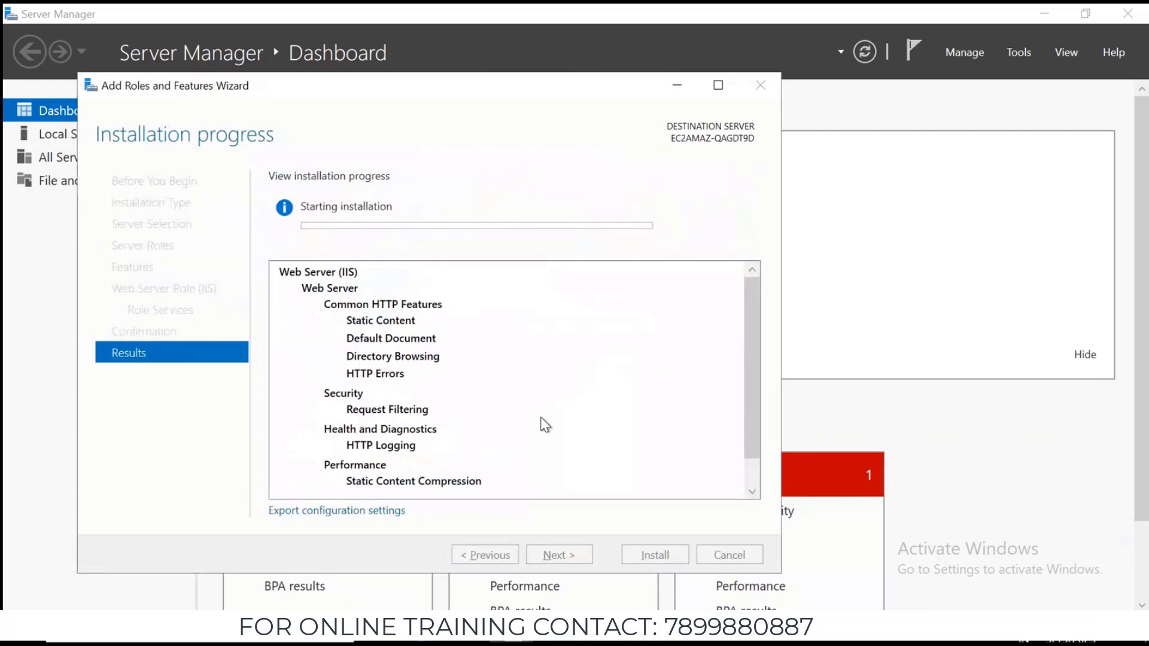
Switch to the SERVER-1 remote session and close its installation wizard and Server Manager
{"action": "key", "text": "alt+Tab"}
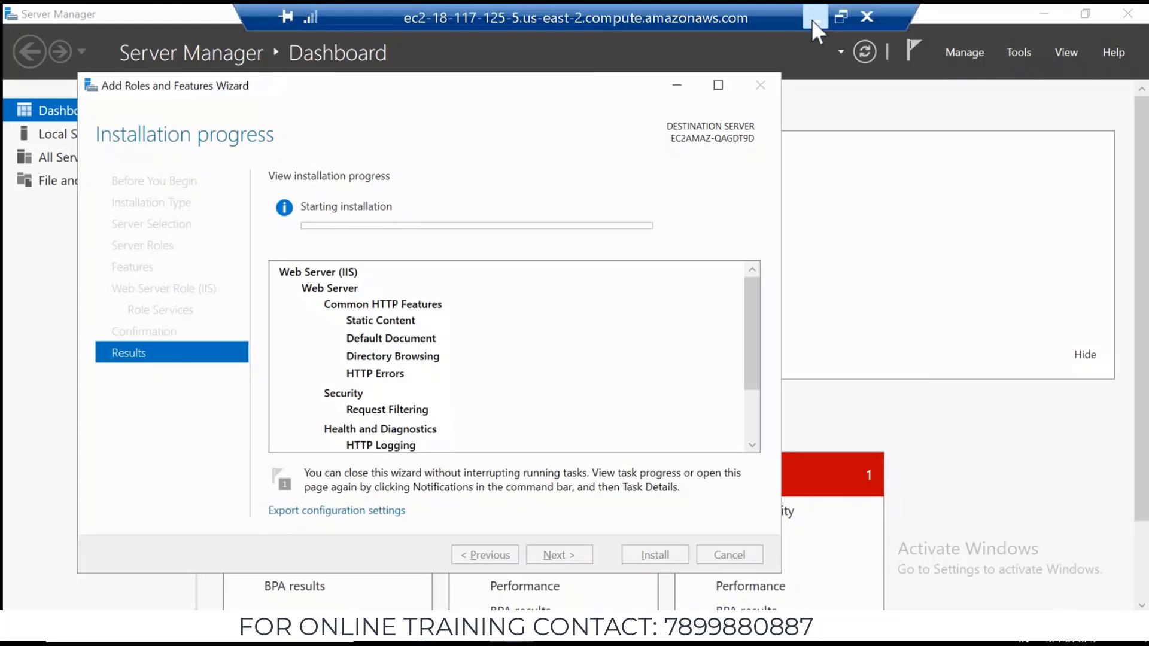
{"action": "left_click", "coordinate": [812, 19]}
{"action": "mouse_move", "coordinate": [739, 637]}
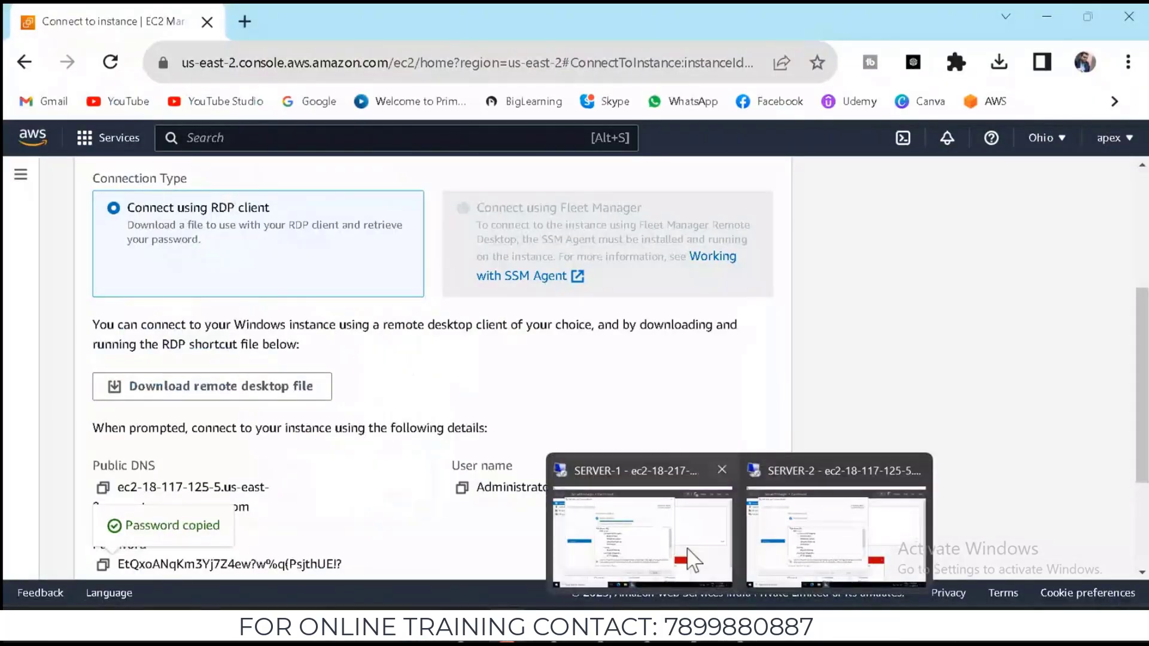
{"action": "left_click", "coordinate": [676, 532]}
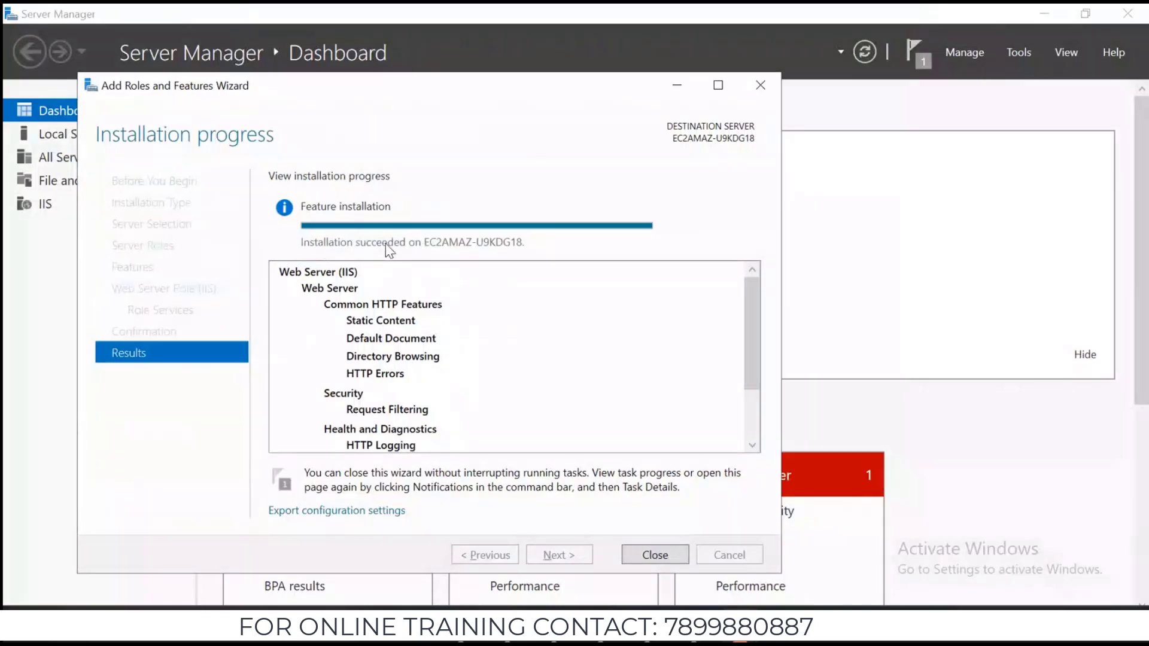
{"action": "left_click", "coordinate": [655, 555]}
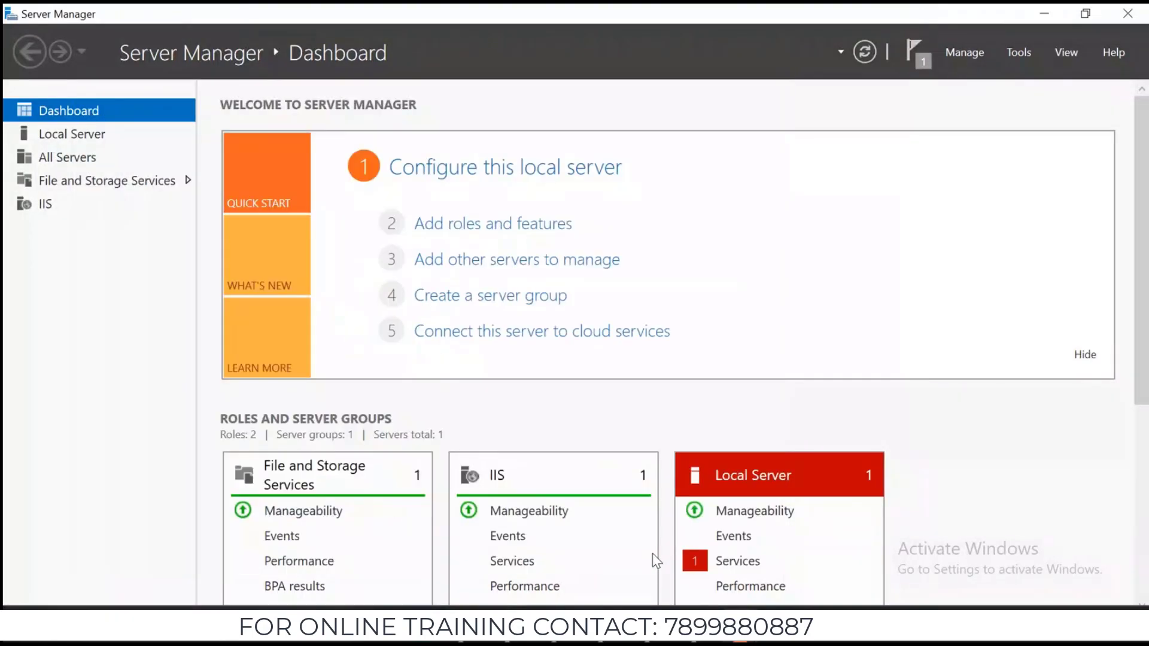
{"action": "left_click", "coordinate": [1127, 15]}
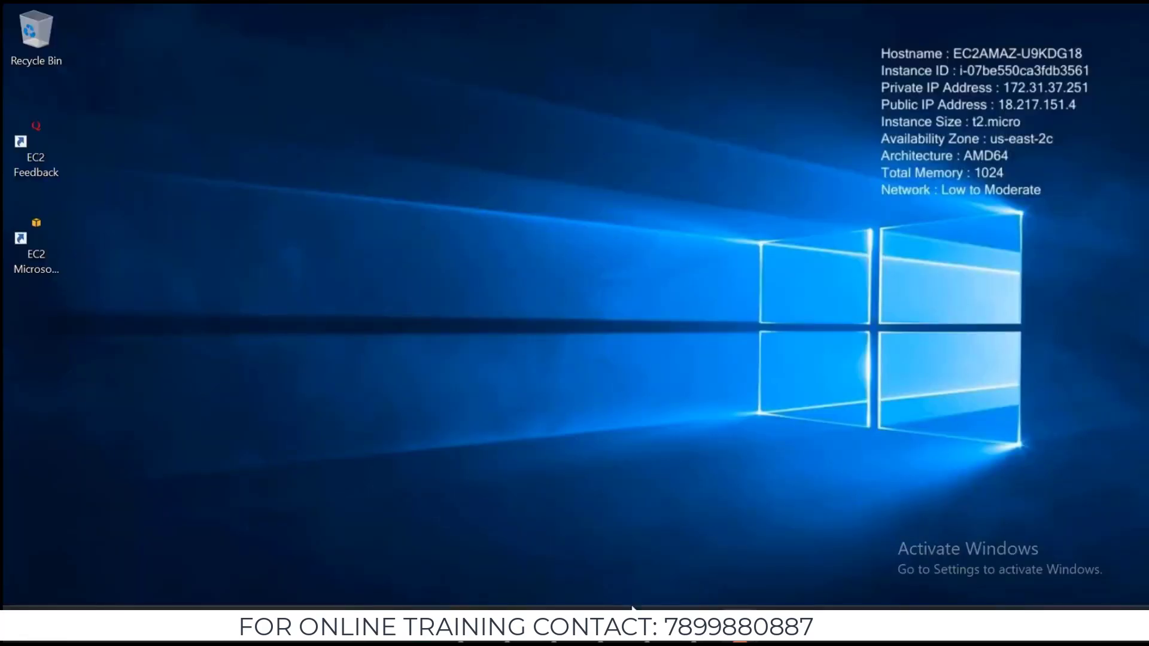
{"action": "mouse_move", "coordinate": [460, 625]}
{"action": "left_click", "coordinate": [454, 559]}
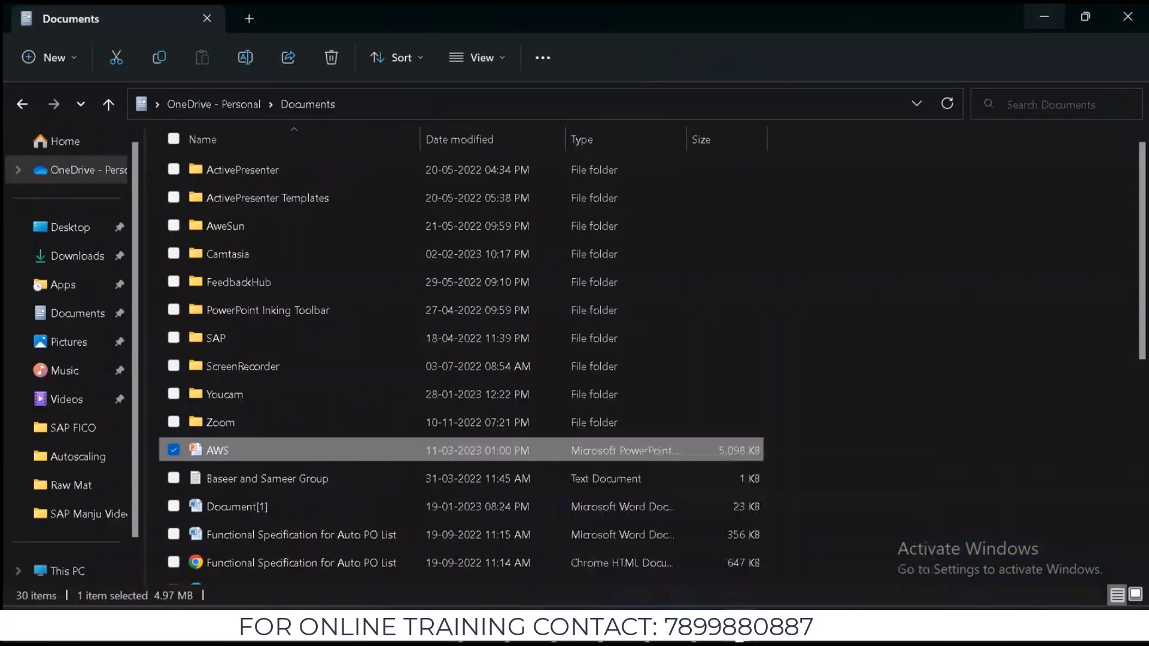
{"action": "mouse_move", "coordinate": [741, 634]}
{"action": "left_click", "coordinate": [640, 569]}
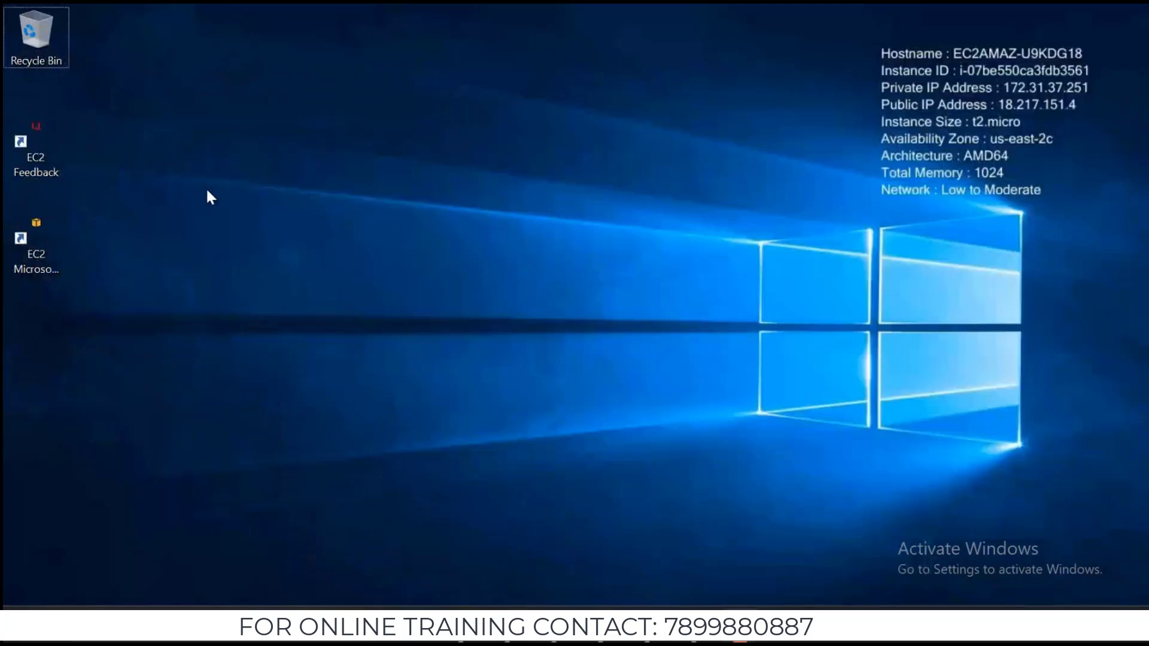
Open the wwwroot folder inside inetpub on SERVER-1's Local Disk (C:) in File Explorer
{"action": "key", "text": "super+e"}
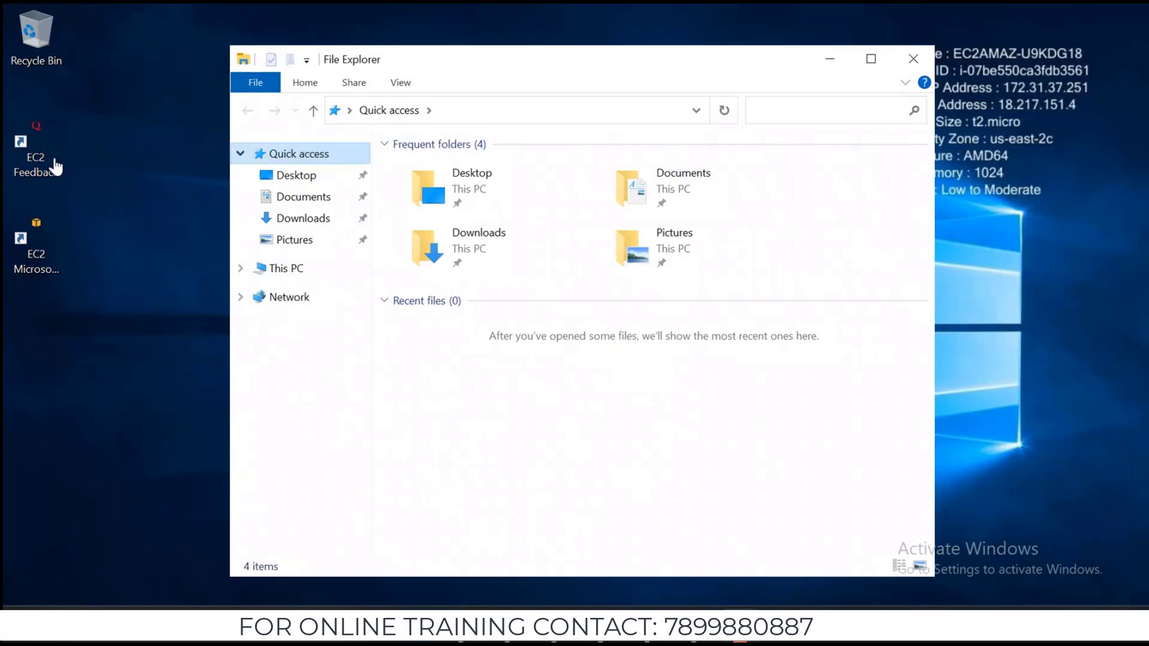
{"action": "left_click", "coordinate": [286, 273]}
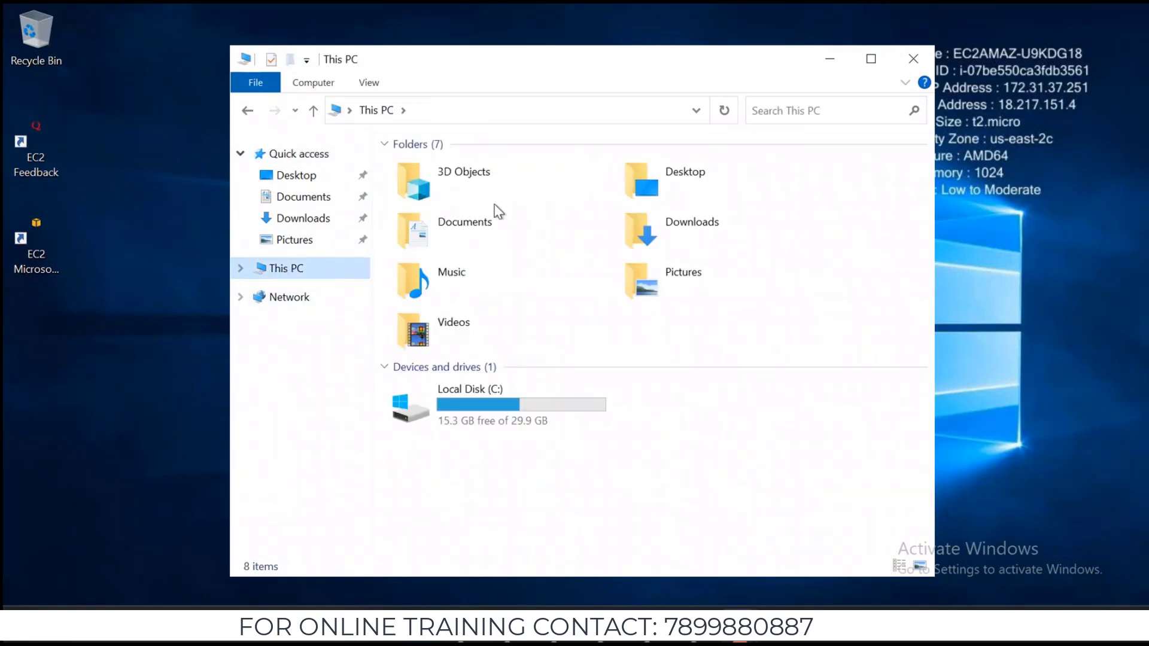
{"action": "left_click", "coordinate": [496, 409]}
{"action": "double_click", "coordinate": [495, 409]}
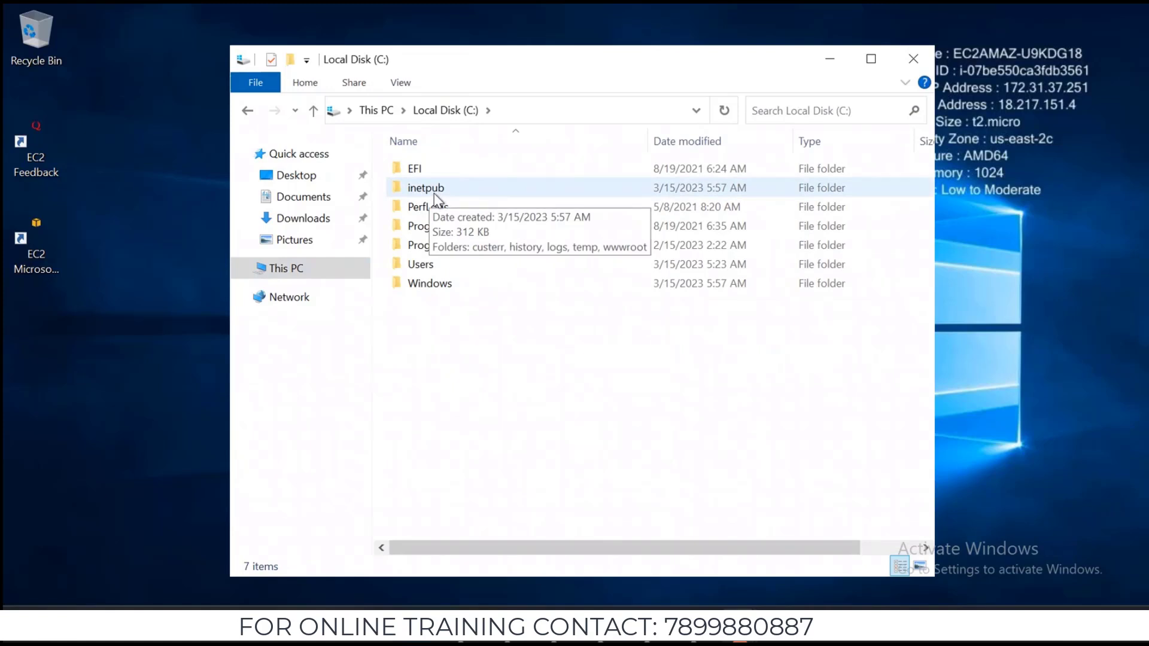
{"action": "double_click", "coordinate": [435, 192]}
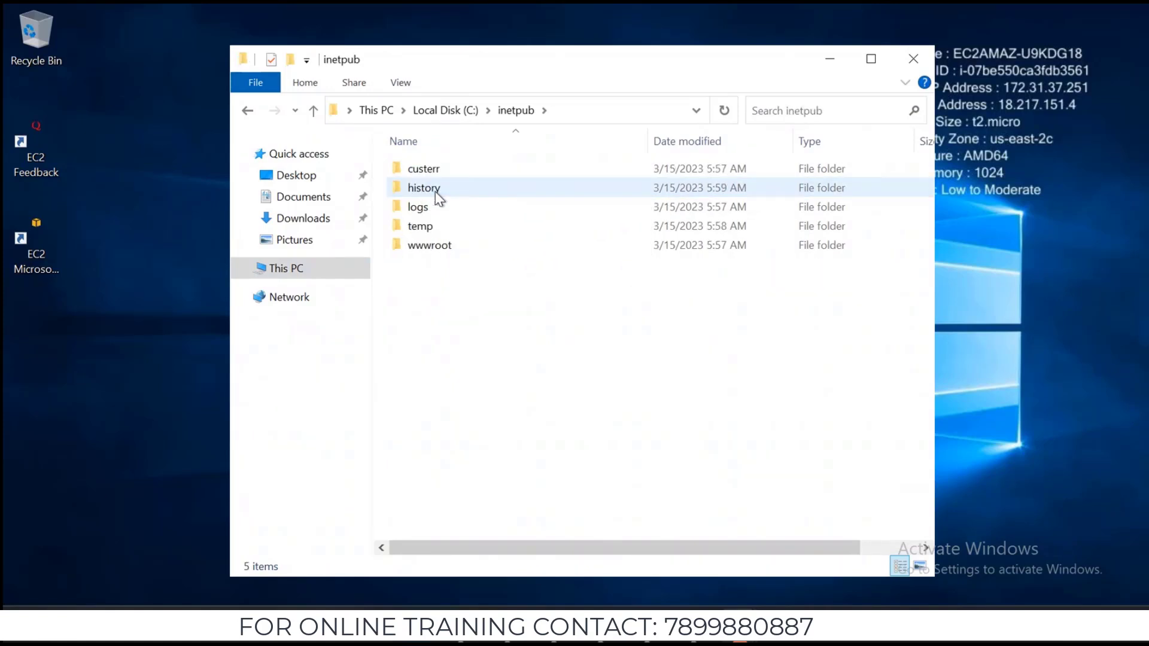
{"action": "left_click", "coordinate": [427, 250]}
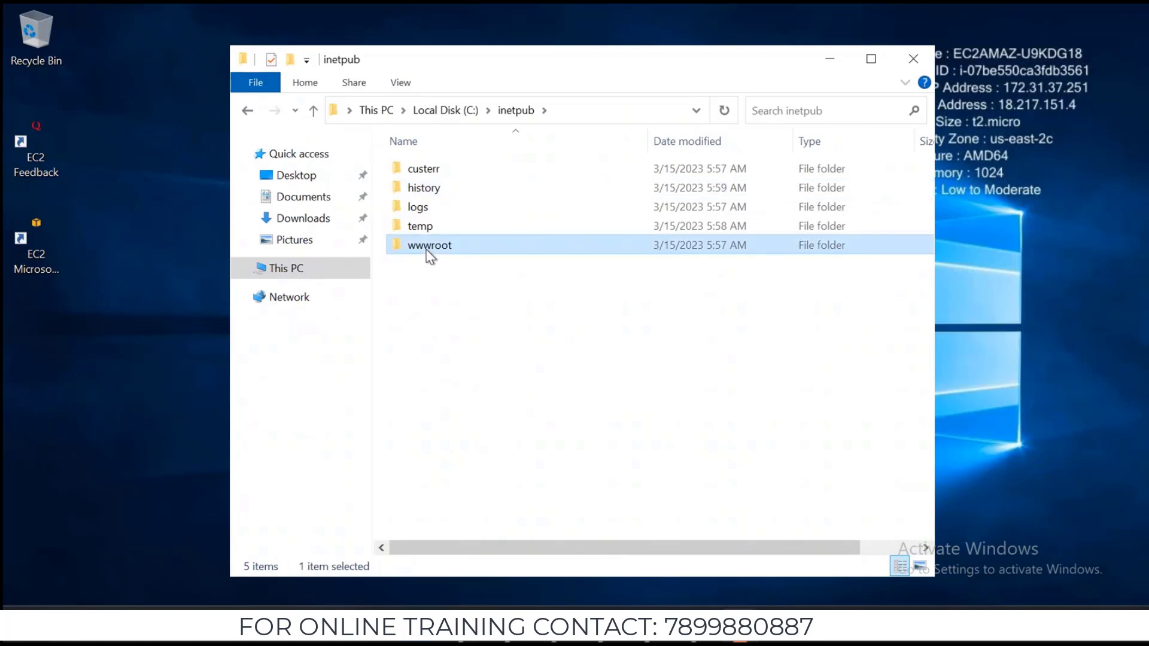
{"action": "double_click", "coordinate": [429, 251]}
Permanently delete all the default files in the wwwroot folder
{"action": "left_click_drag", "start_coordinate": [497, 254], "coordinate": [427, 166]}
{"action": "key", "text": "shift+Delete"}
{"action": "key", "text": "Return"}
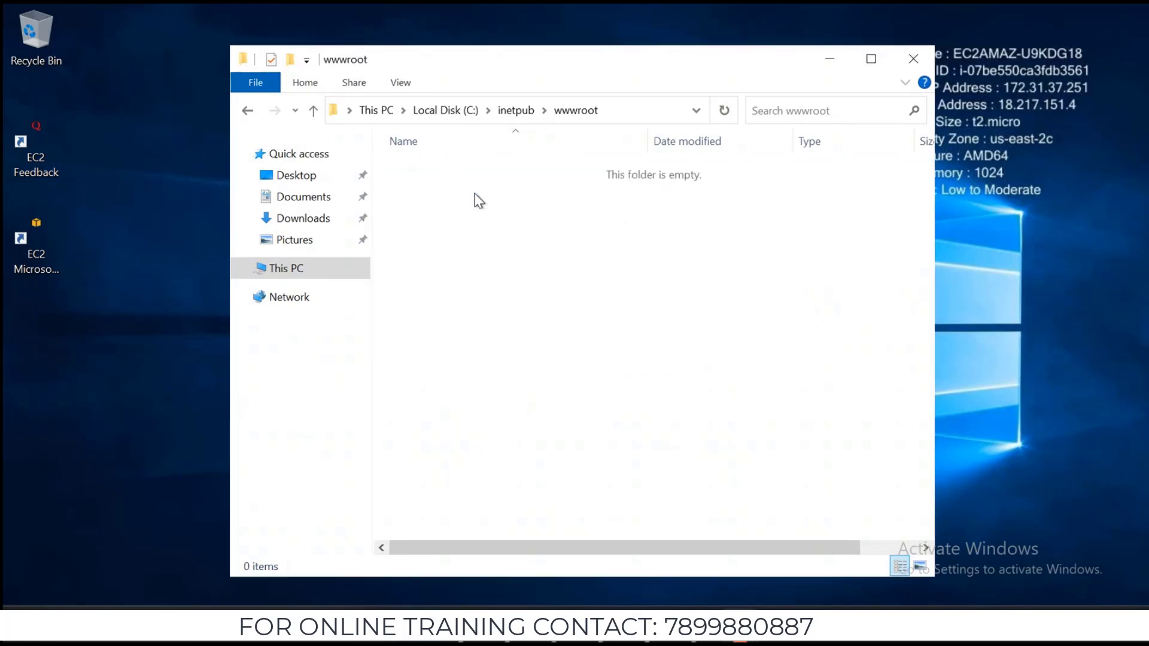
Create a new text document in the wwwroot folder with its default name and open it in Notepad
{"action": "right_click", "coordinate": [478, 200]}
{"action": "mouse_move", "coordinate": [419, 398]}
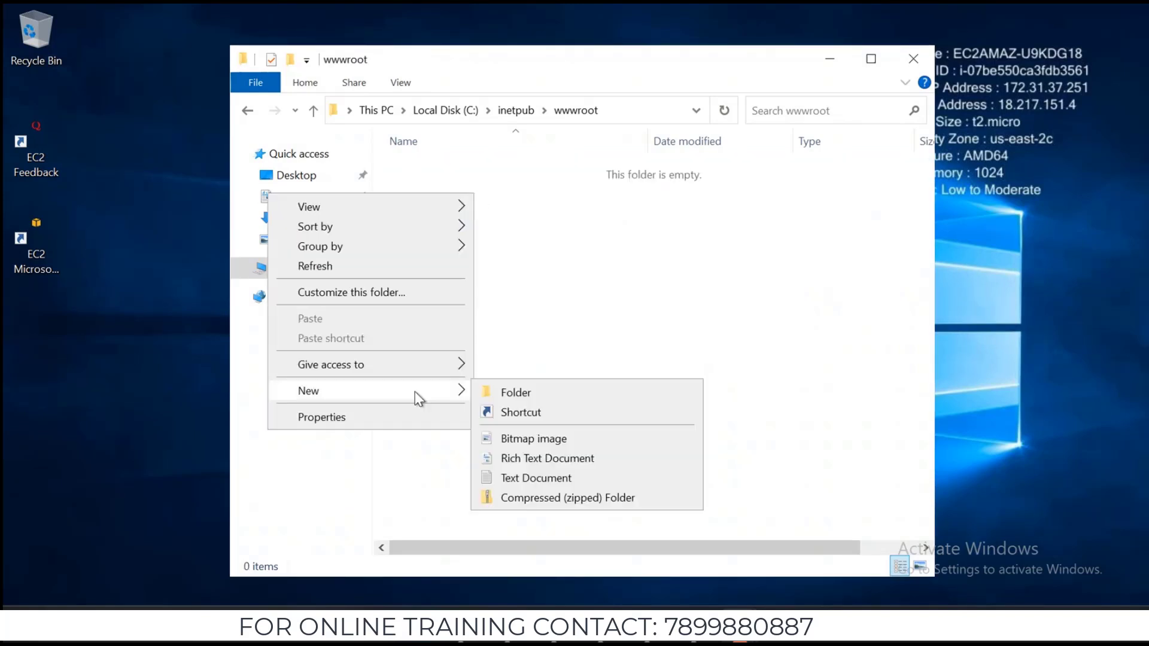
{"action": "left_click", "coordinate": [540, 486]}
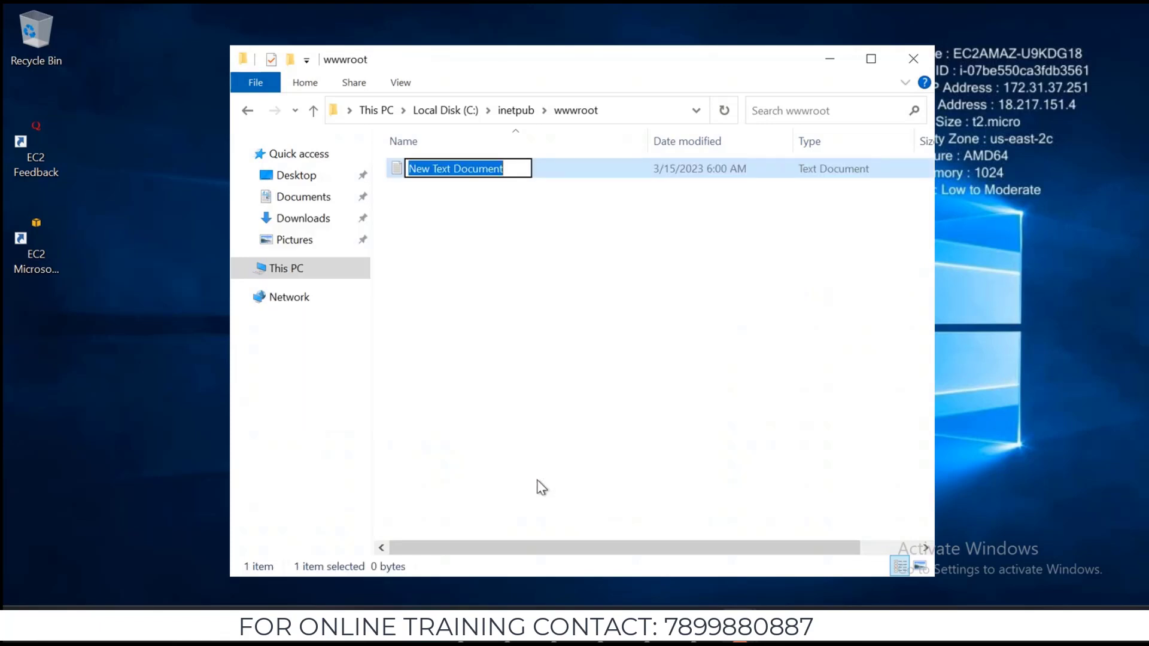
{"action": "key", "text": "Return"}
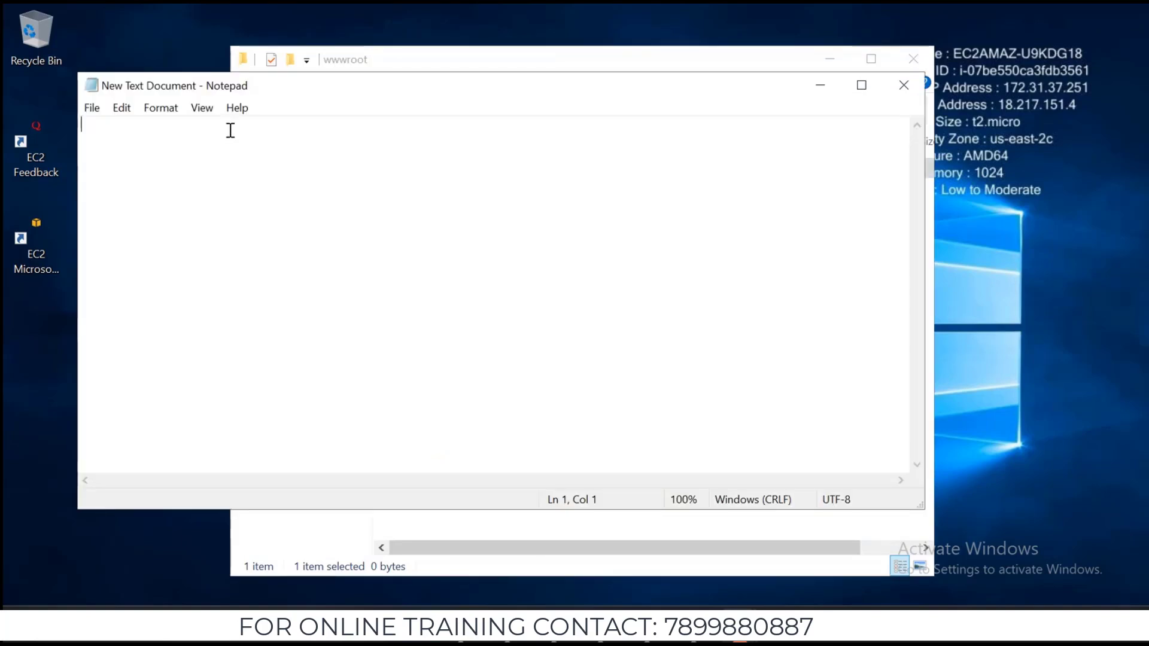
Write "APEX GLOBAL TECH SOLUTIONS" as the first line of the text document
{"action": "type", "text": "APEX GLOBAL"}
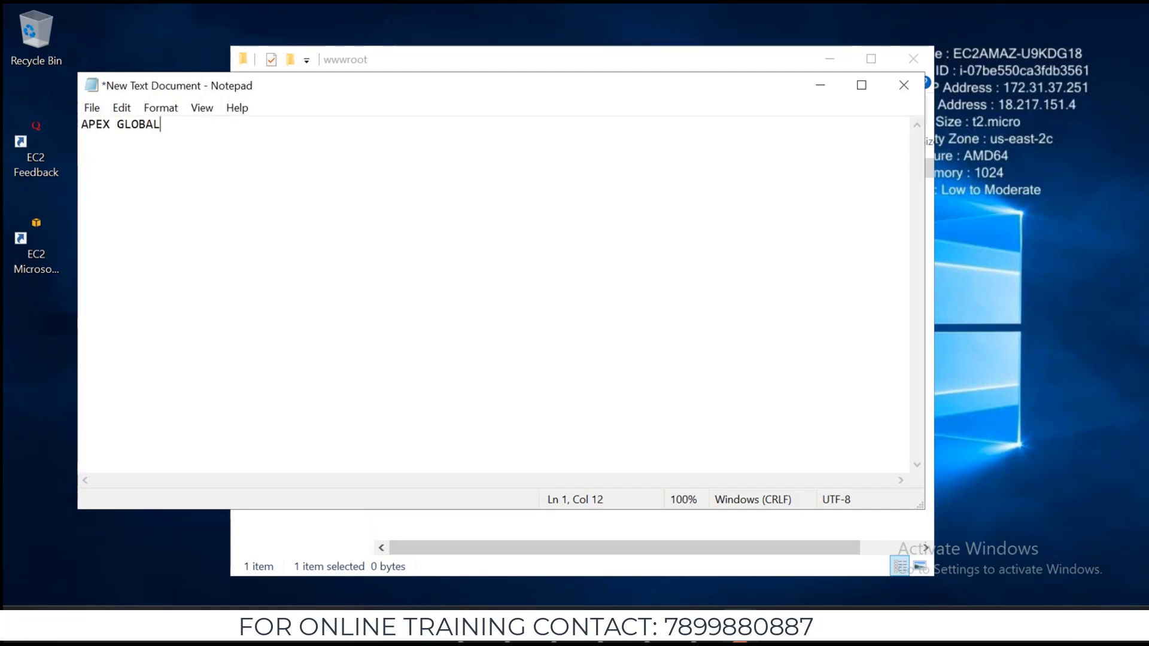
{"action": "type", "text": " TECH SOLUTIPON"}
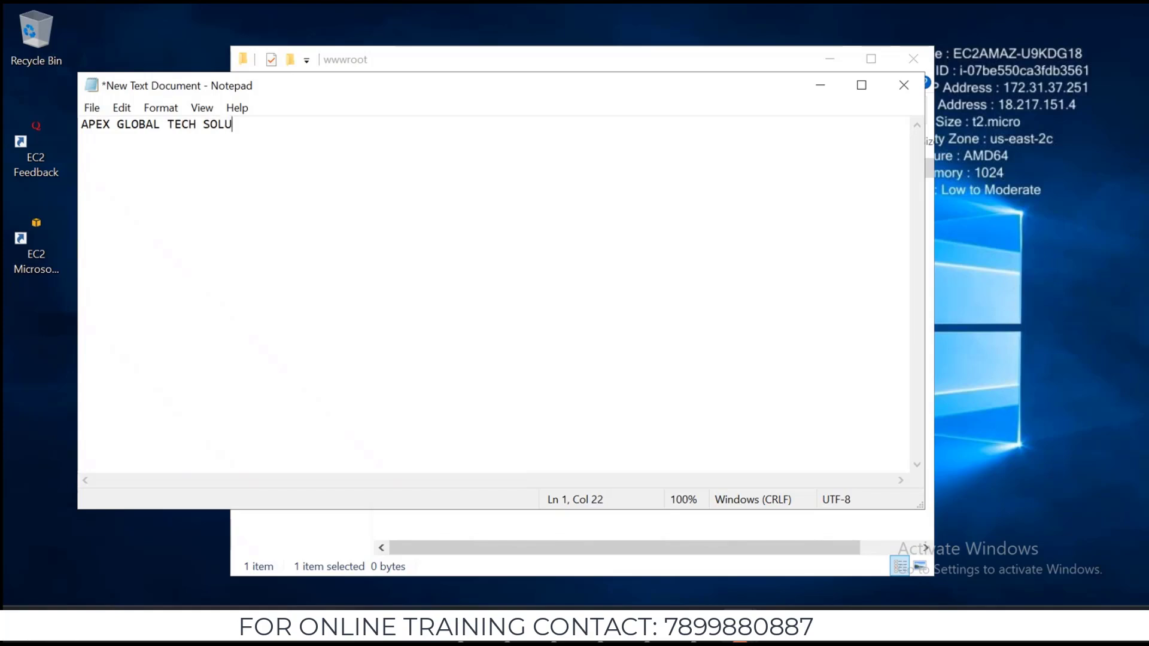
{"action": "key", "text": "BackSpace"}
{"action": "key", "text": "BackSpace"}
{"action": "key", "text": "BackSpace"}
{"action": "type", "text": "ONS"}
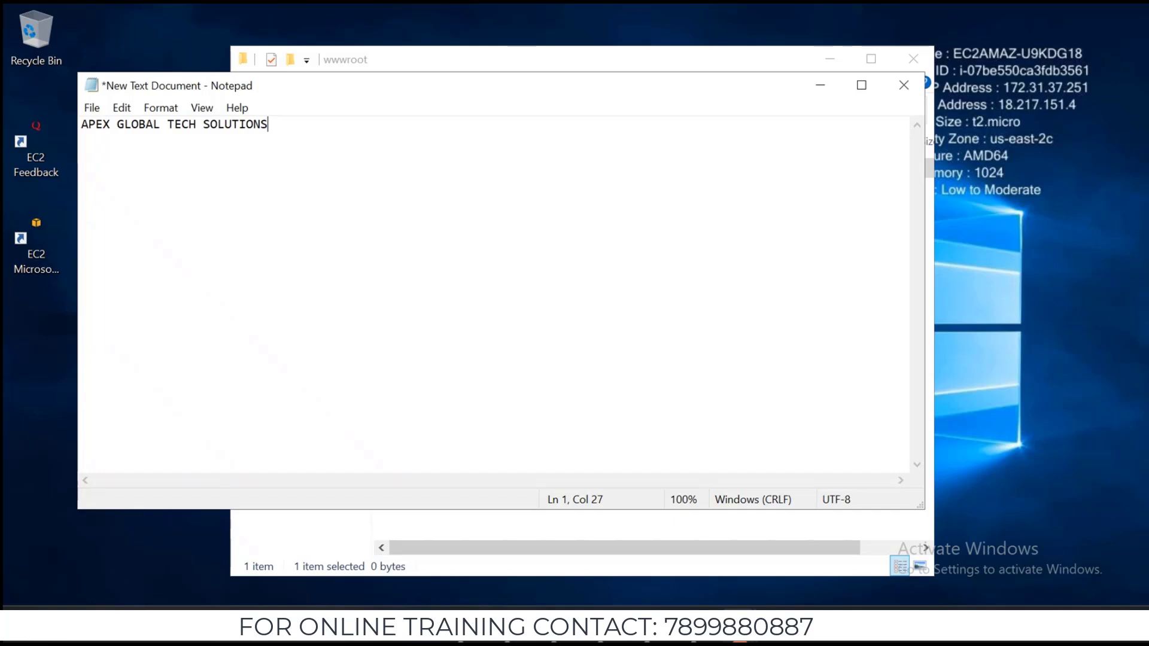
Add the lines "TRAINING AND PLACEMENT ORGANIZATION" and "FOR ALL GRADUATES" below the company name
{"action": "key", "text": "Return"}
{"action": "type", "text": "TRAINING AND [LACE"}
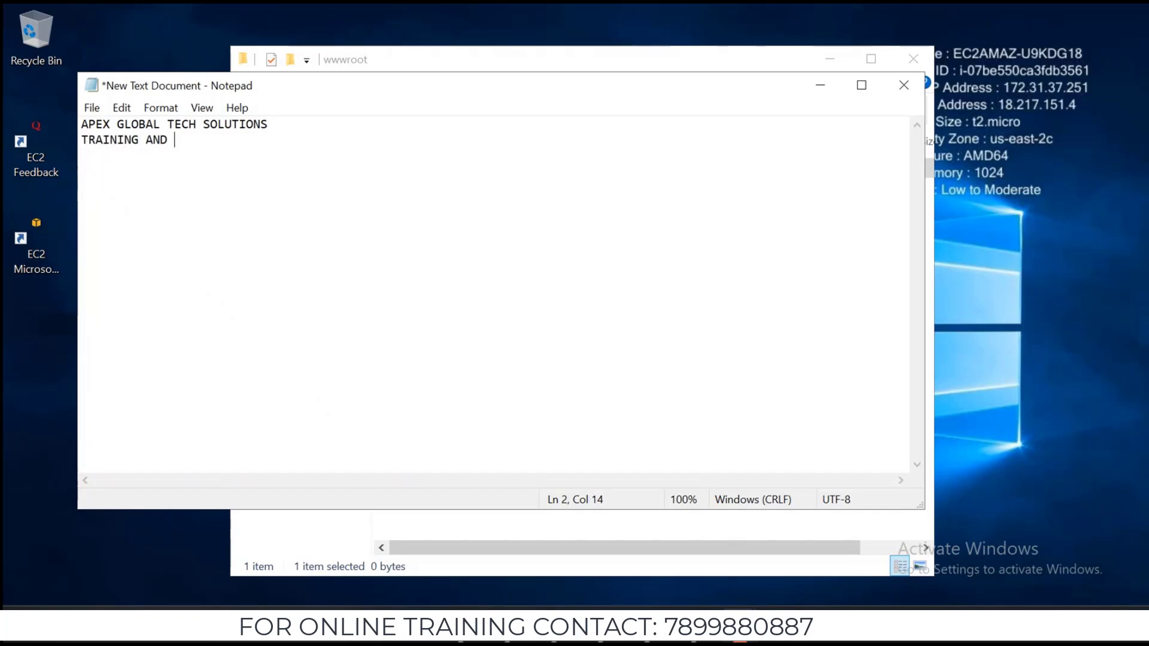
{"action": "key", "text": "BackSpace"}
{"action": "key", "text": "BackSpace"}
{"action": "key", "text": "BackSpace"}
{"action": "key", "text": "BackSpace"}
{"action": "key", "text": "BackSpace"}
{"action": "type", "text": "PLACEMENT"}
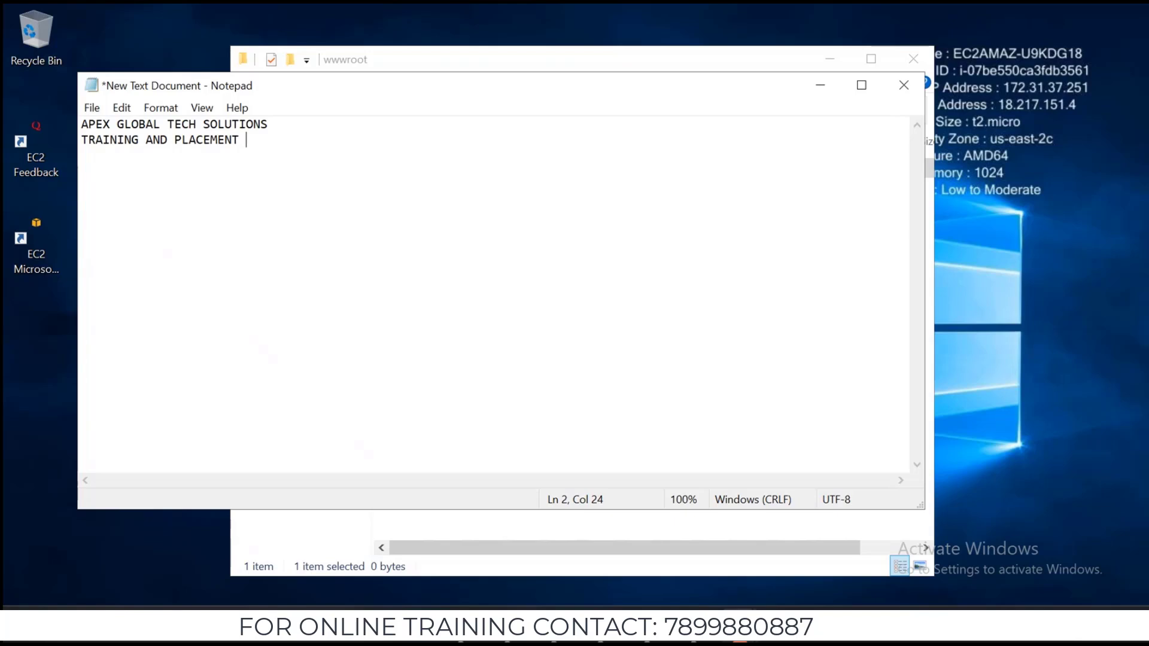
{"action": "type", "text": " ORGANI"}
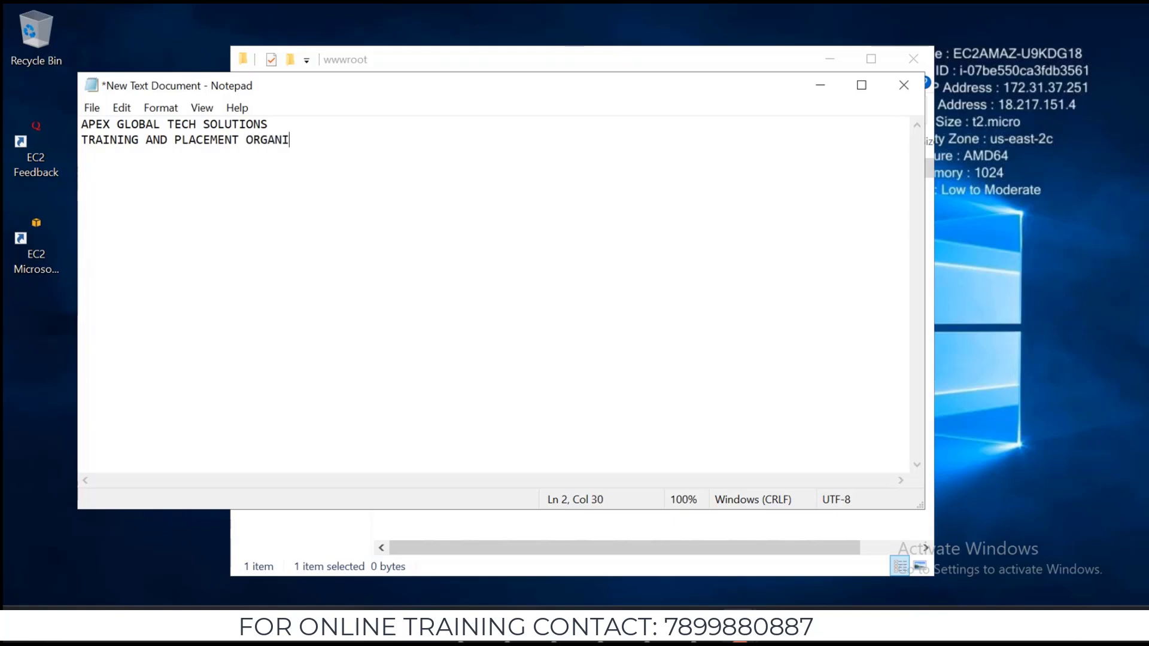
{"action": "type", "text": "ZATION"}
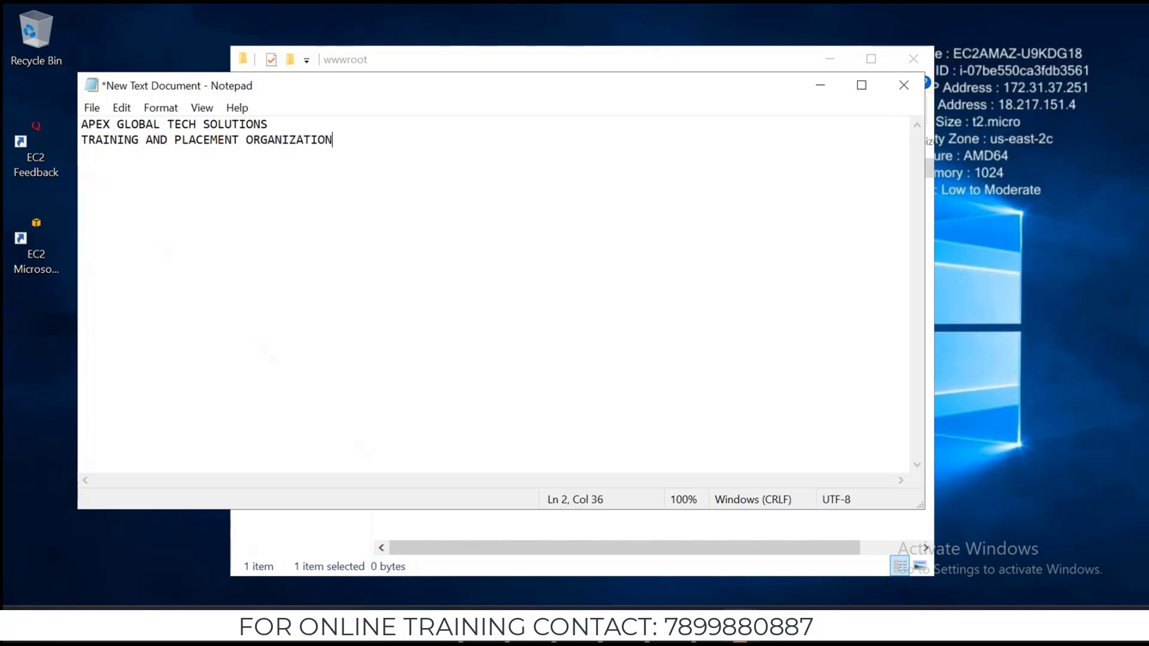
{"action": "key", "text": "Return"}
{"action": "type", "text": "FOR ALL "}
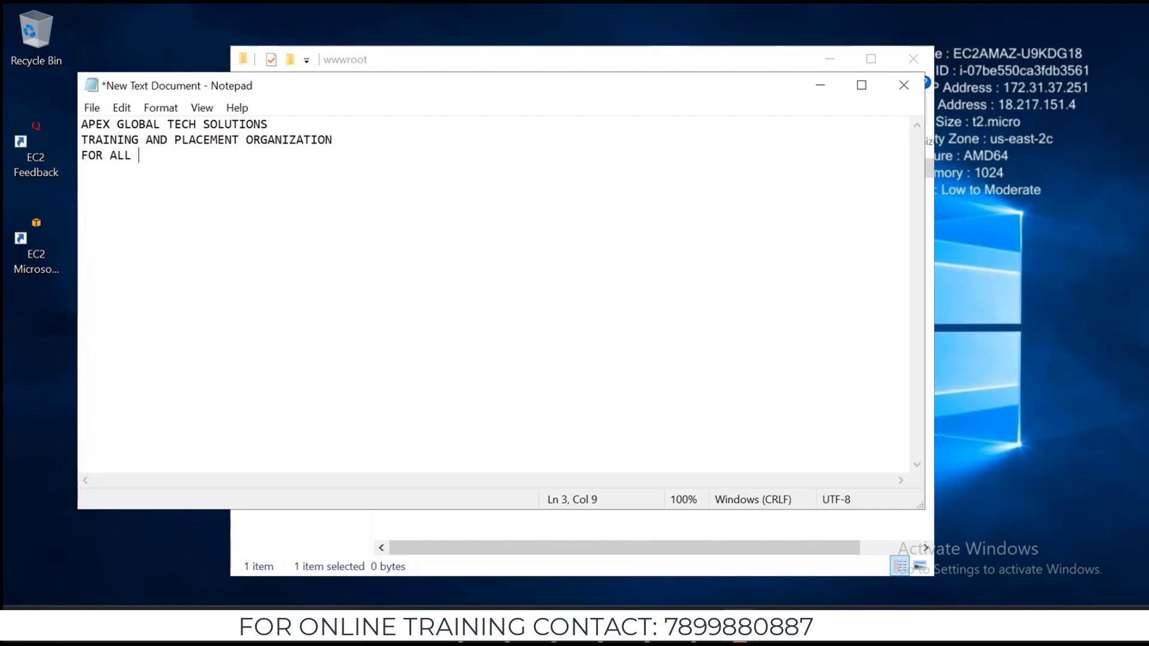
{"action": "type", "text": "GRADUATES"}
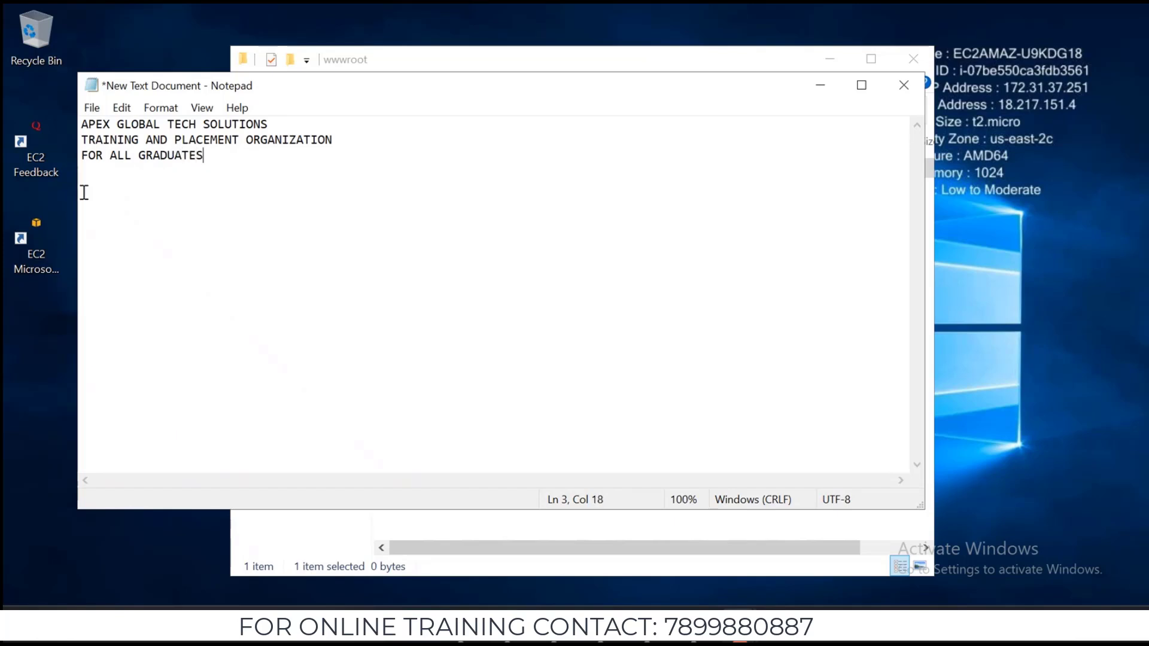
{"action": "left_click", "coordinate": [93, 108]}
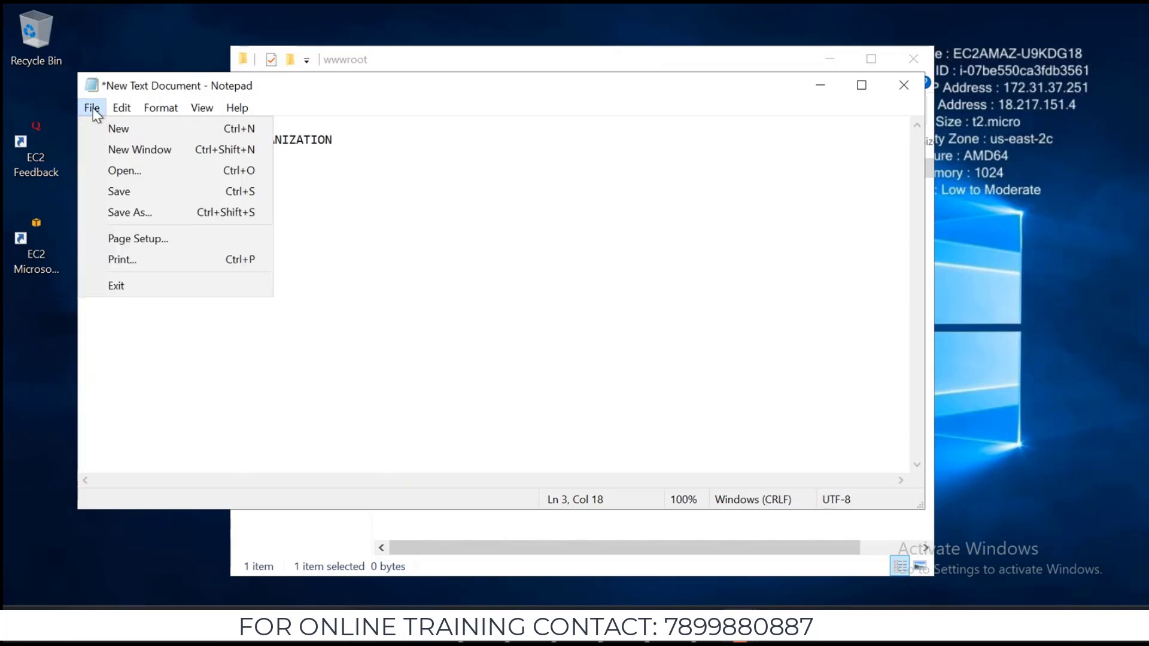
{"action": "left_click", "coordinate": [124, 213]}
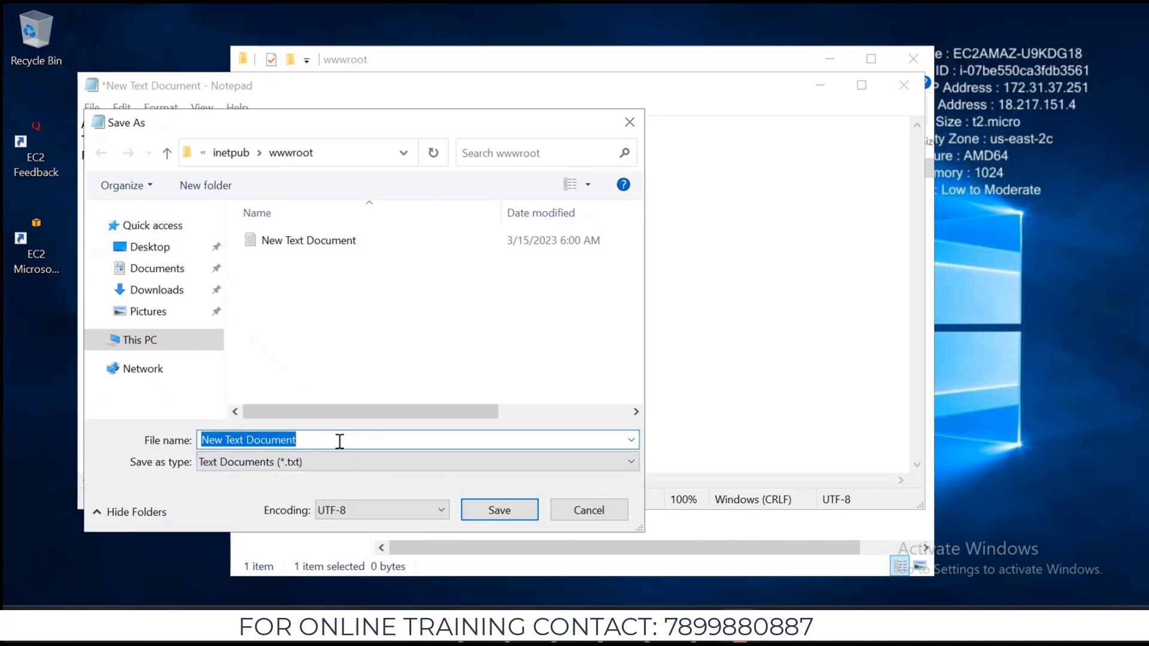
{"action": "key", "text": "BackSpace"}
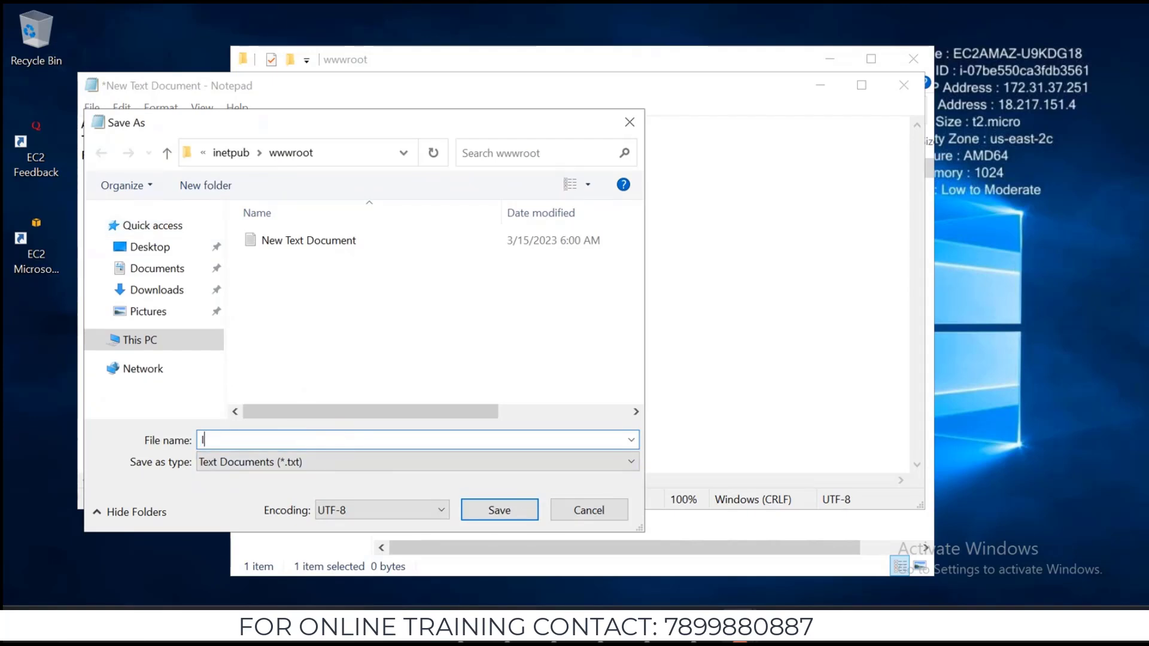
{"action": "type", "text": "inde"}
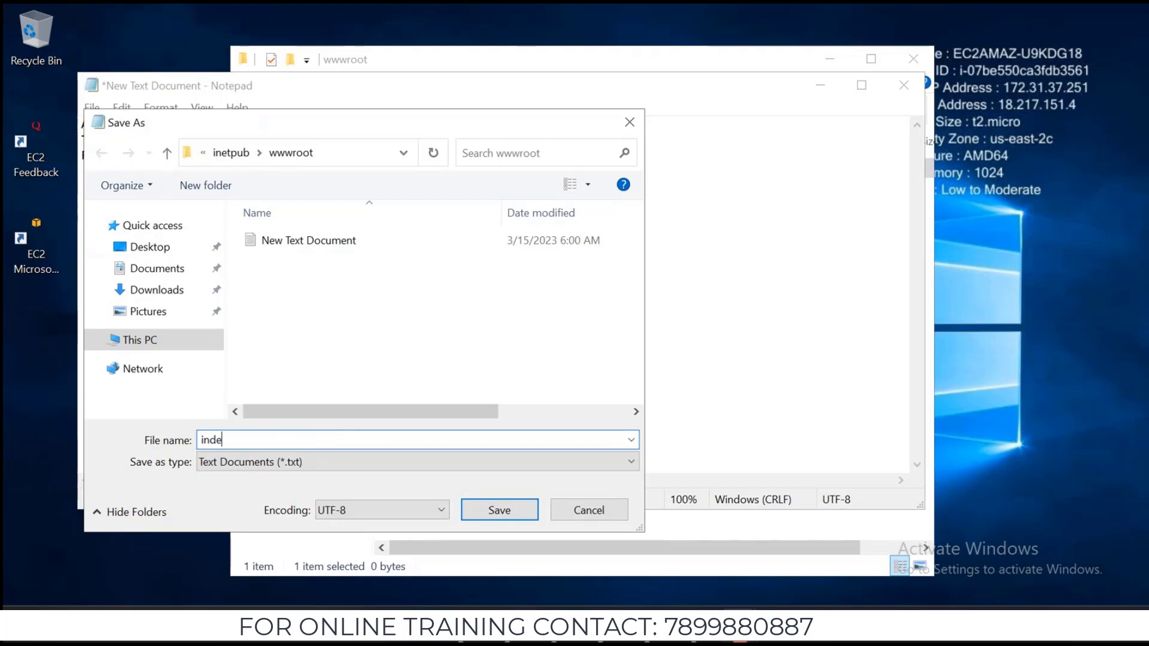
{"action": "type", "text": "x."}
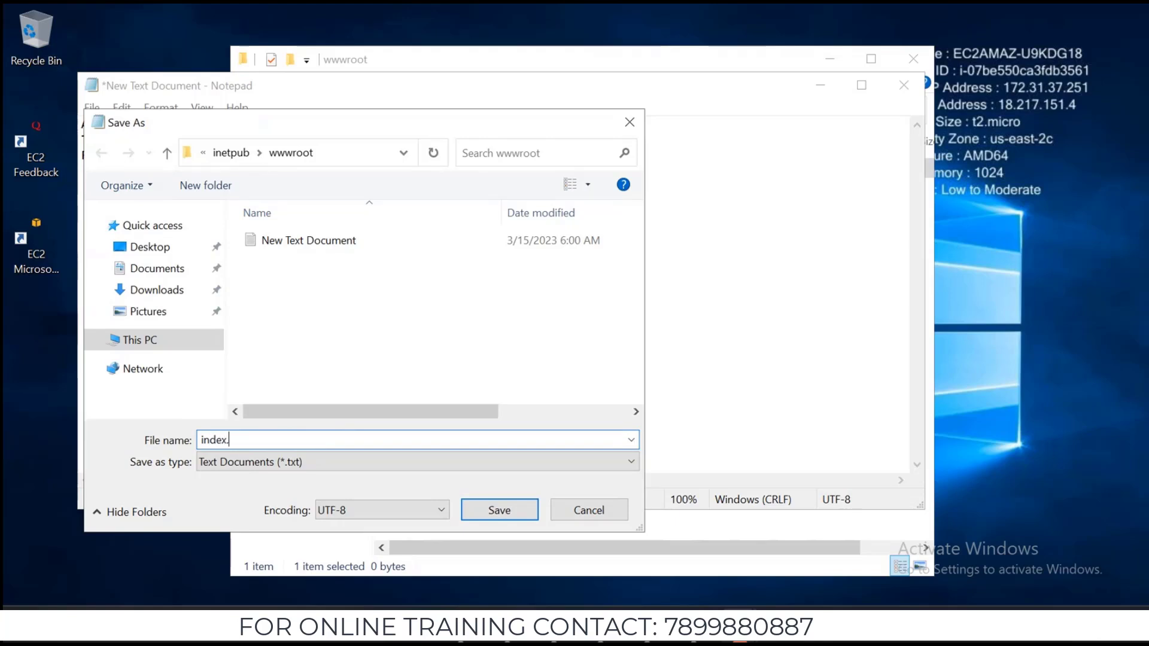
{"action": "type", "text": "html"}
{"action": "left_click", "coordinate": [424, 463]}
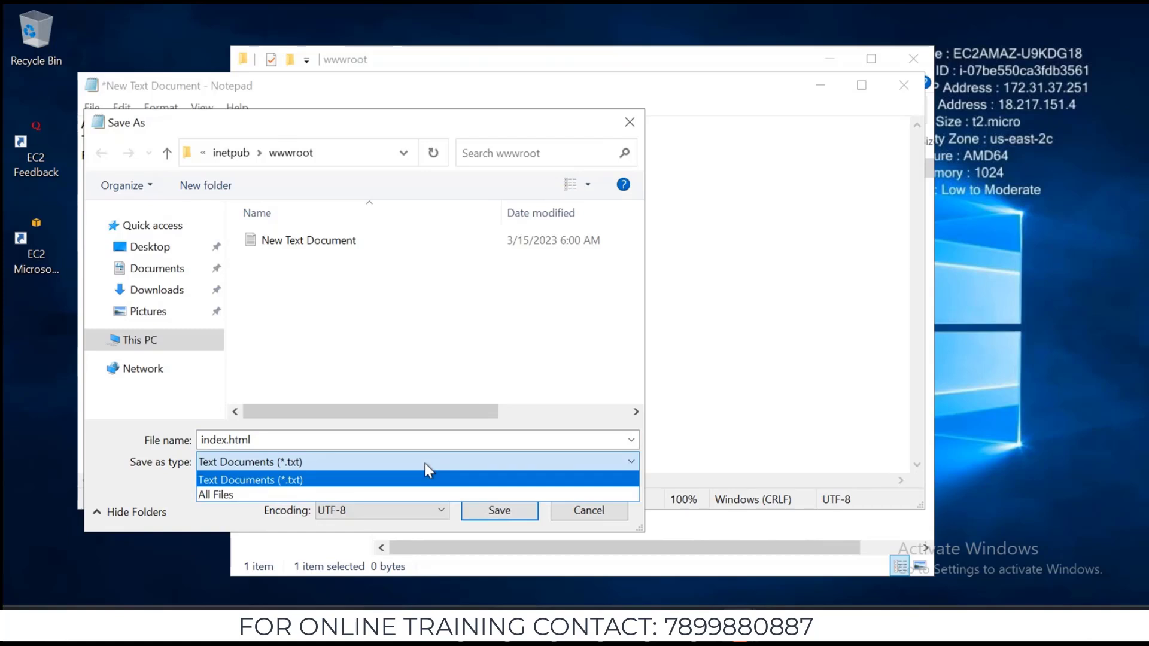
{"action": "left_click", "coordinate": [226, 496]}
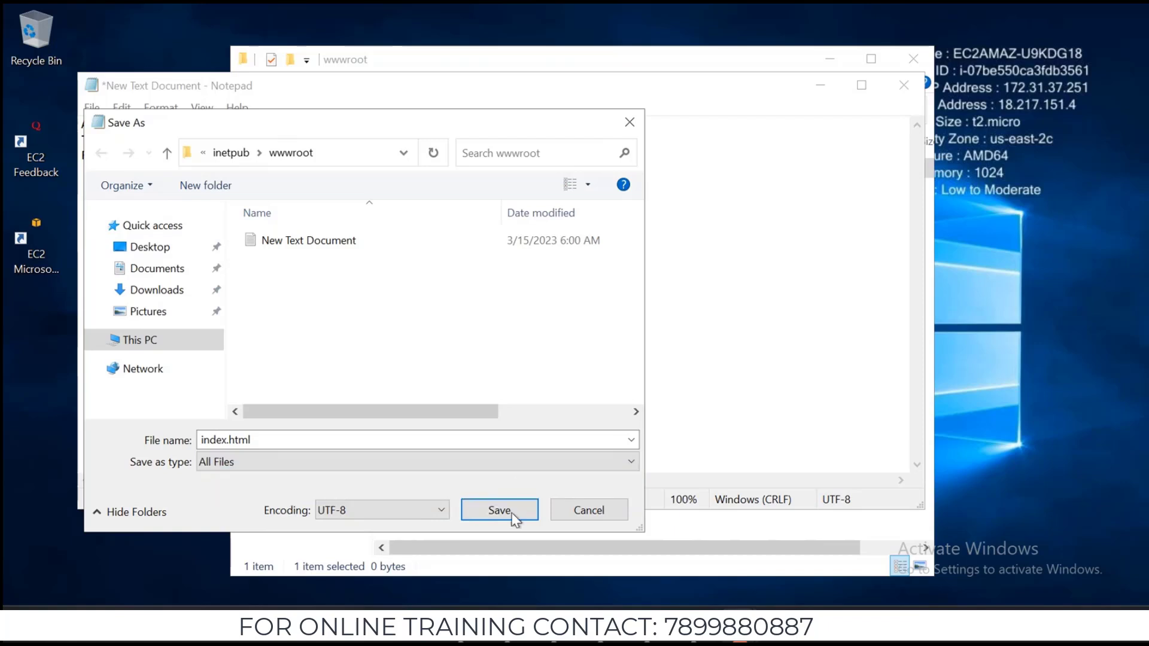
{"action": "left_click", "coordinate": [632, 123]}
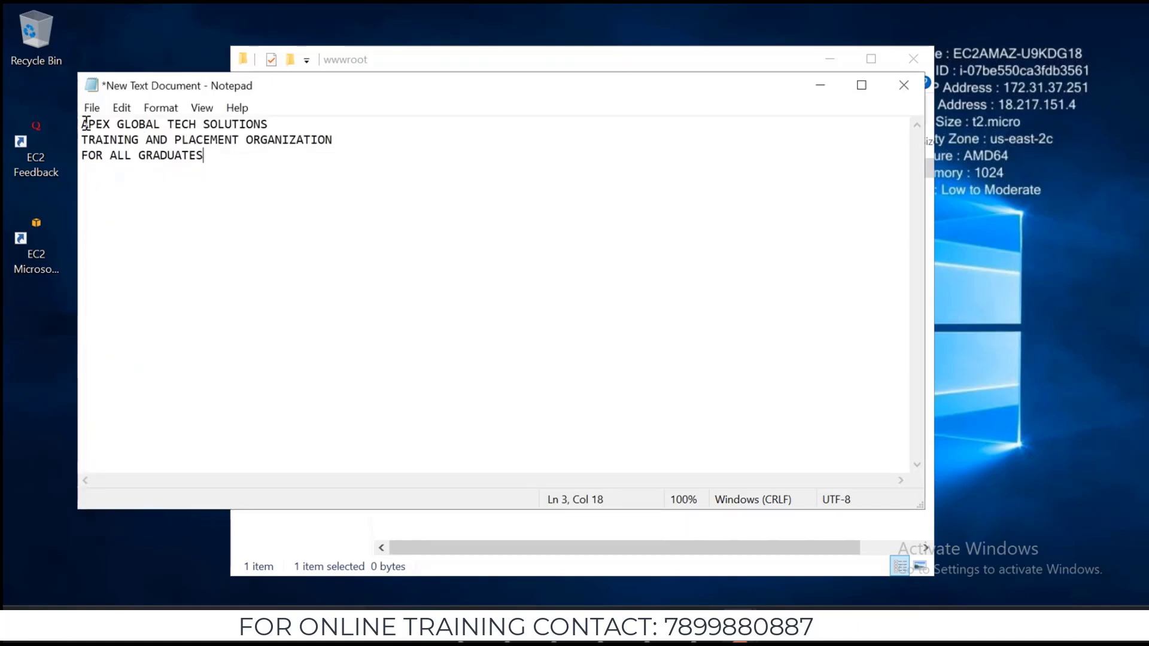
Insert the heading "SERVER-1" above the company name, followed by a blank line
{"action": "left_click", "coordinate": [84, 126]}
{"action": "key", "text": "Return"}
{"action": "key", "text": "Return"}
{"action": "key", "text": "Up"}
{"action": "key", "text": "Up"}
{"action": "type", "text": "server"}
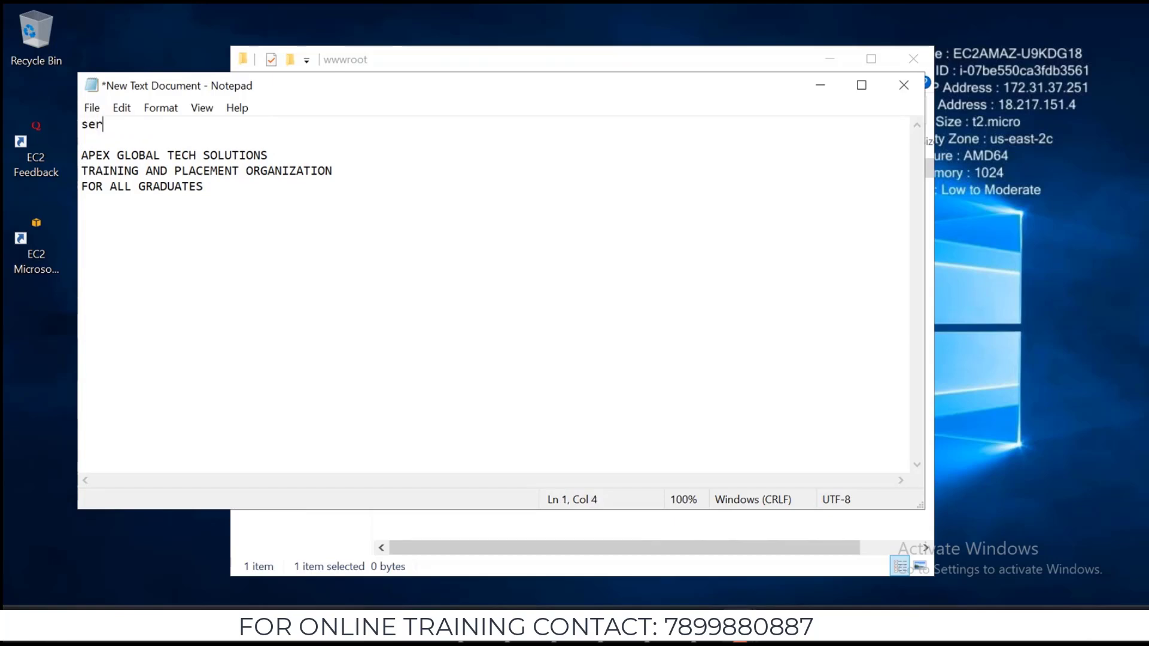
{"action": "key", "text": "BackSpace"}
{"action": "key", "text": "BackSpace"}
{"action": "key", "text": "BackSpace"}
{"action": "key", "text": "BackSpace"}
{"action": "key", "text": "BackSpace"}
{"action": "key", "text": "BackSpace"}
{"action": "type", "text": "SERVER-1"}
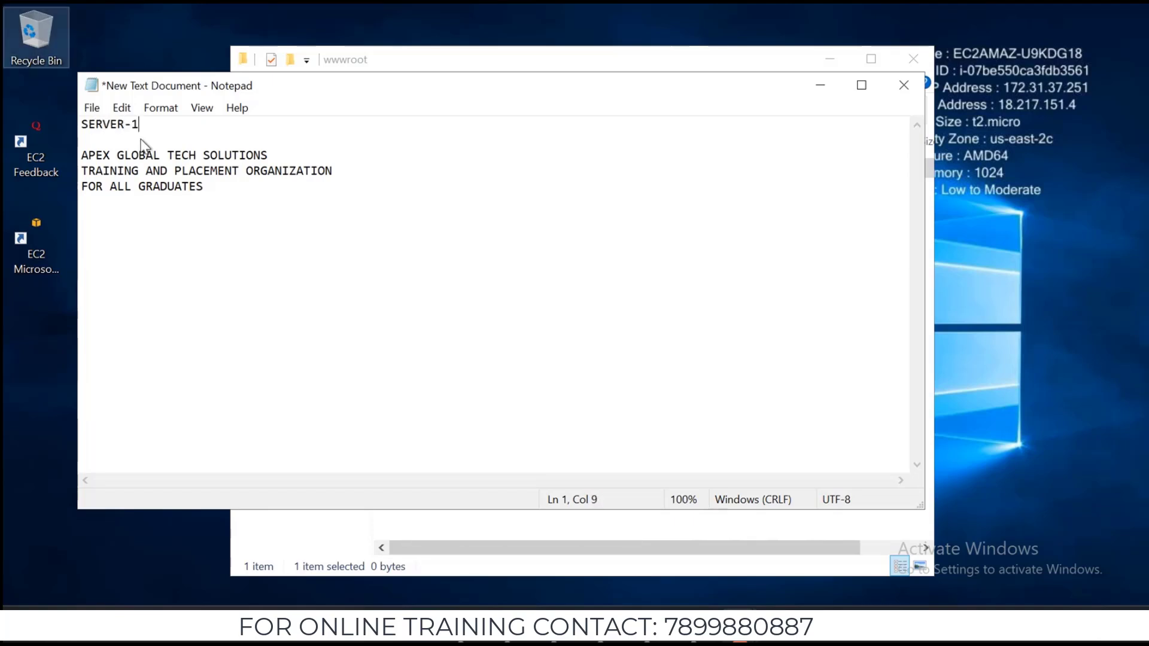
Save the page as index.html with the All Files type in wwwroot, and close Notepad and the folder window
{"action": "left_click", "coordinate": [90, 108]}
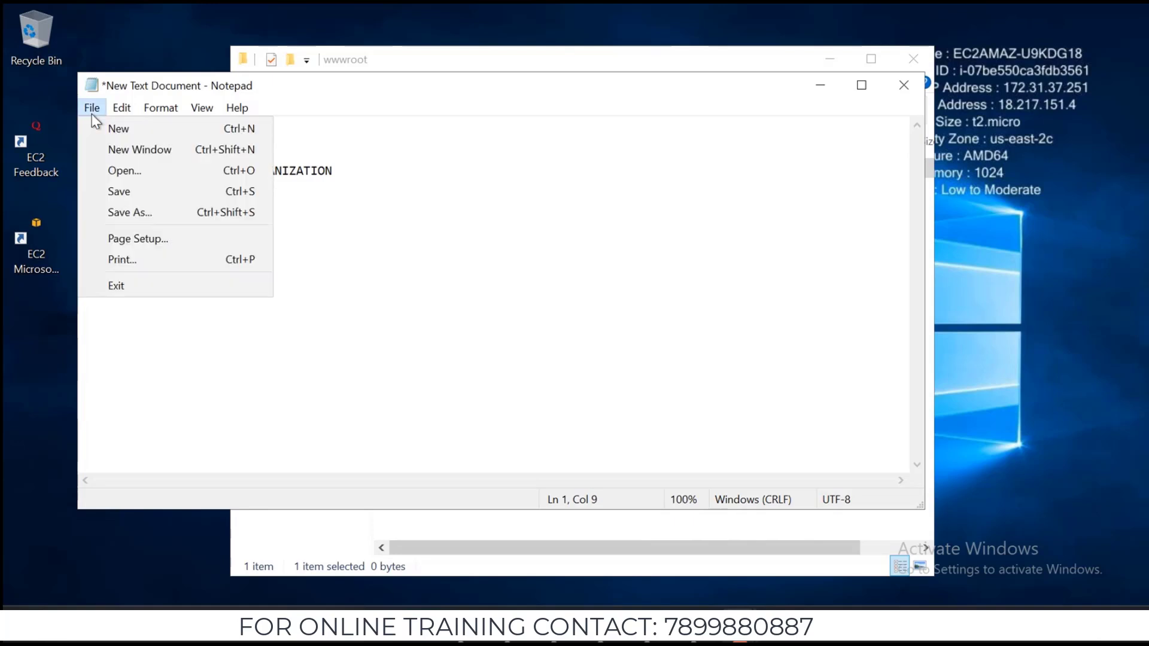
{"action": "left_click", "coordinate": [118, 214]}
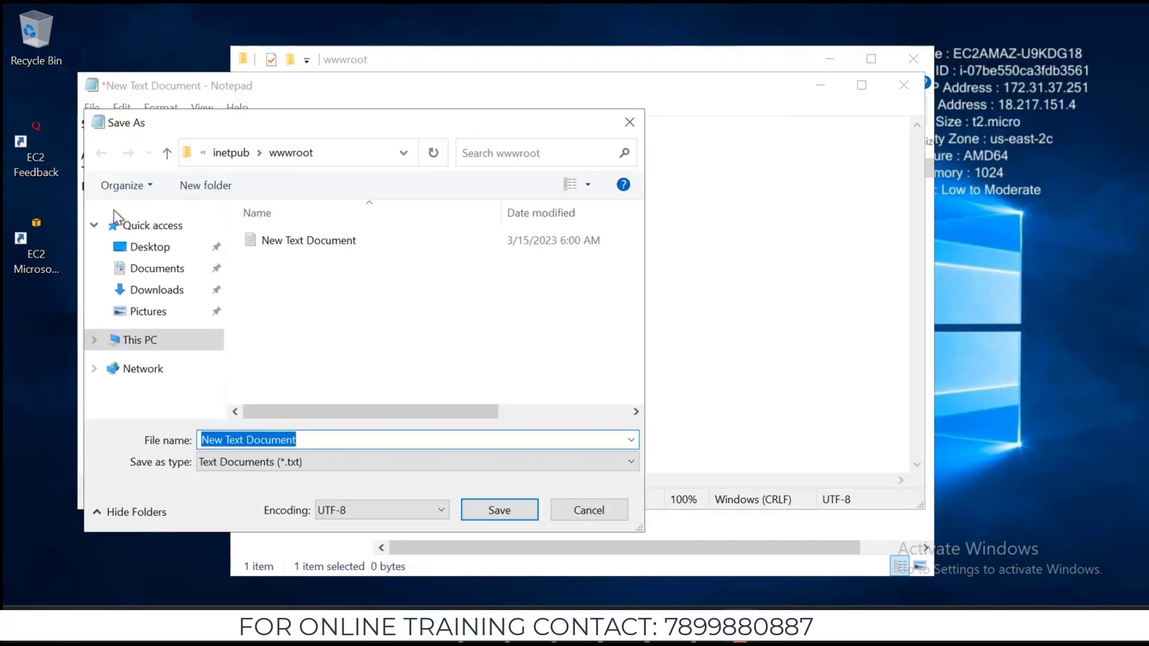
{"action": "type", "text": "inde"}
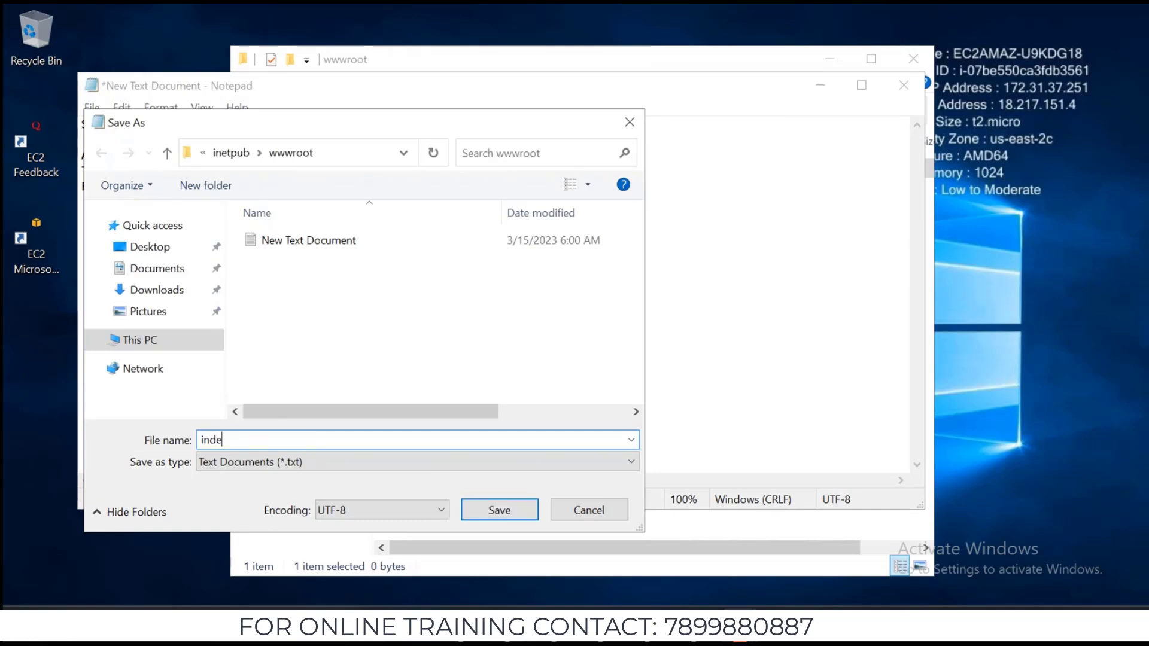
{"action": "type", "text": "x.htm"}
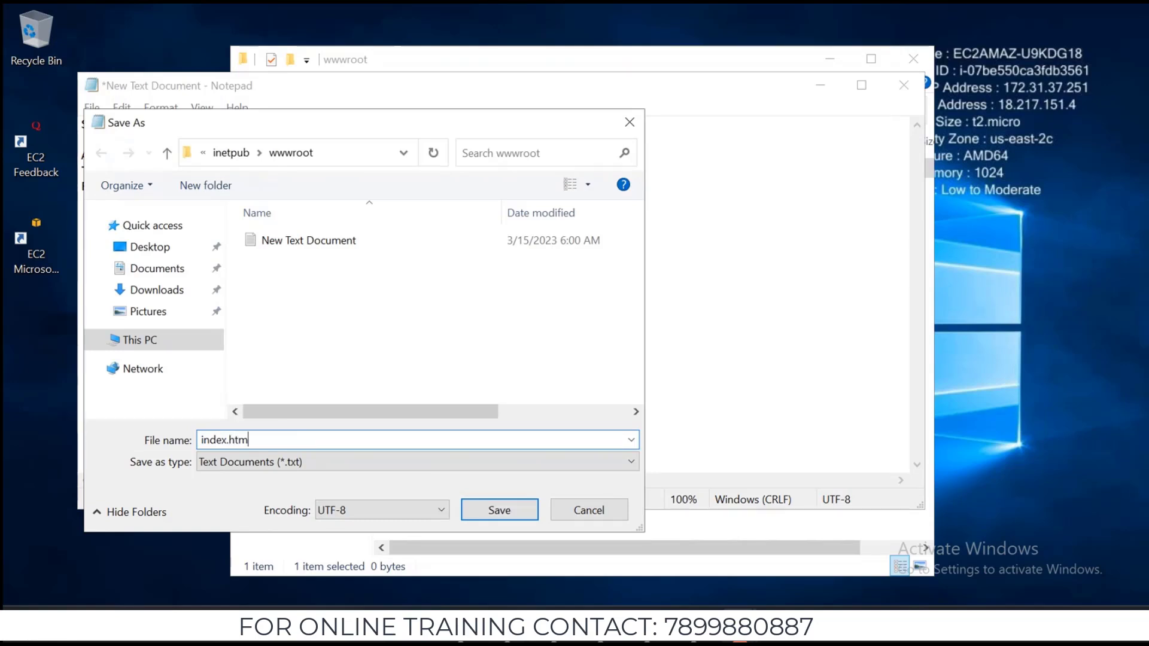
{"action": "type", "text": "l"}
{"action": "left_click", "coordinate": [229, 466]}
{"action": "left_click", "coordinate": [222, 496]}
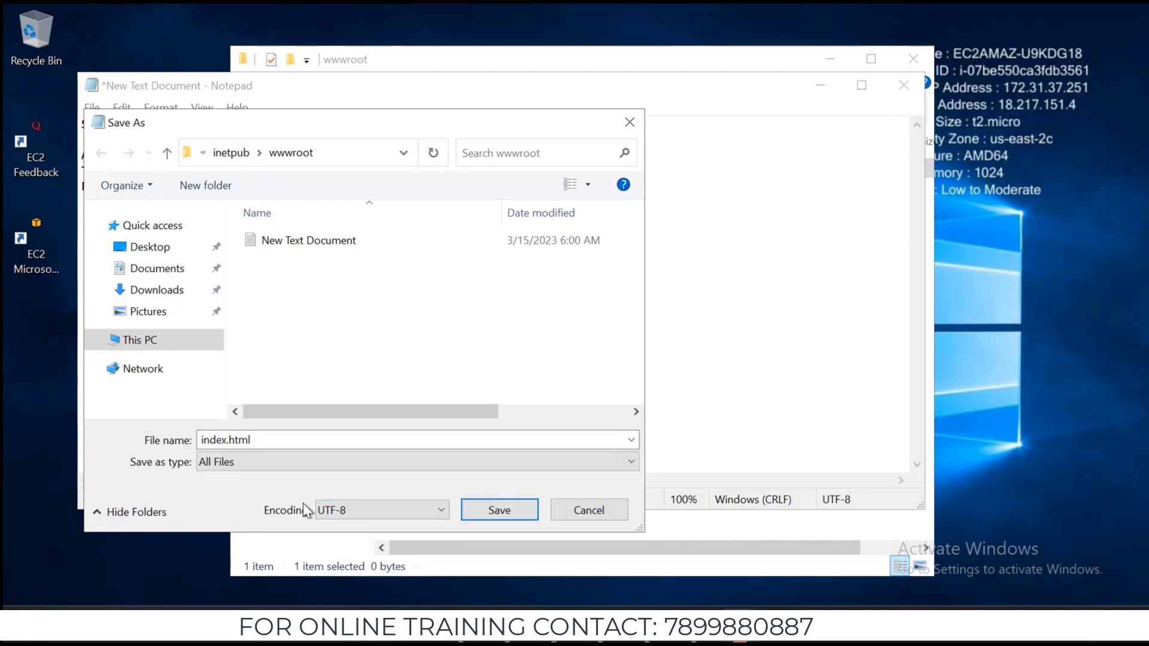
{"action": "left_click", "coordinate": [496, 512]}
{"action": "left_click", "coordinate": [903, 85]}
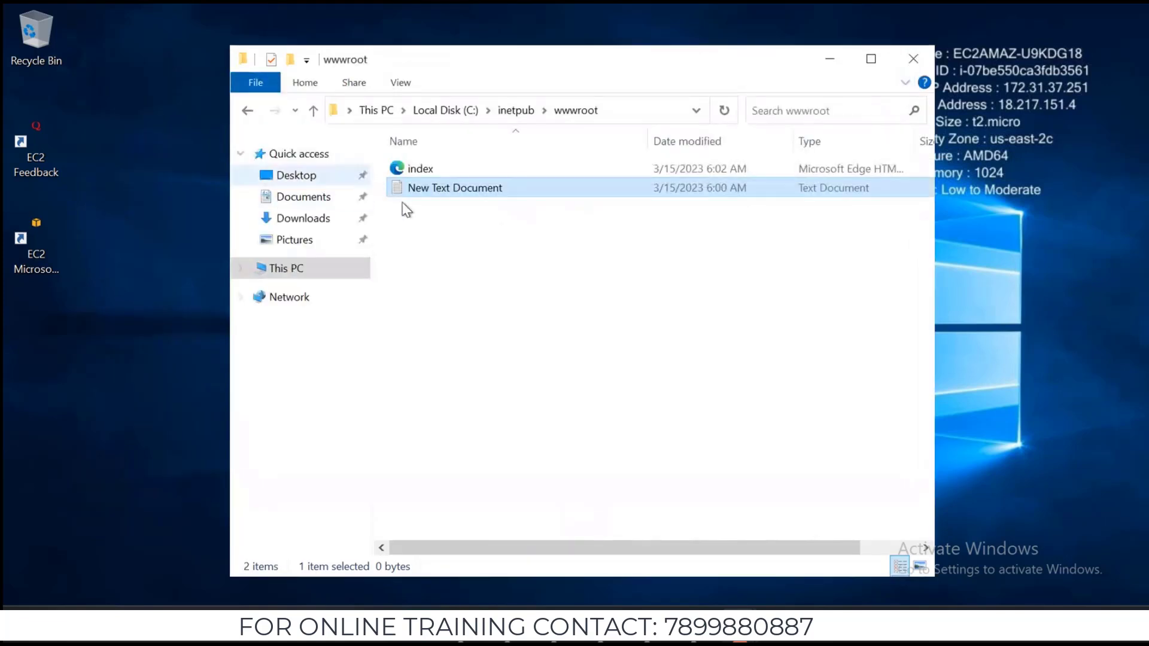
{"action": "left_click_drag", "start_coordinate": [452, 232], "coordinate": [410, 187]}
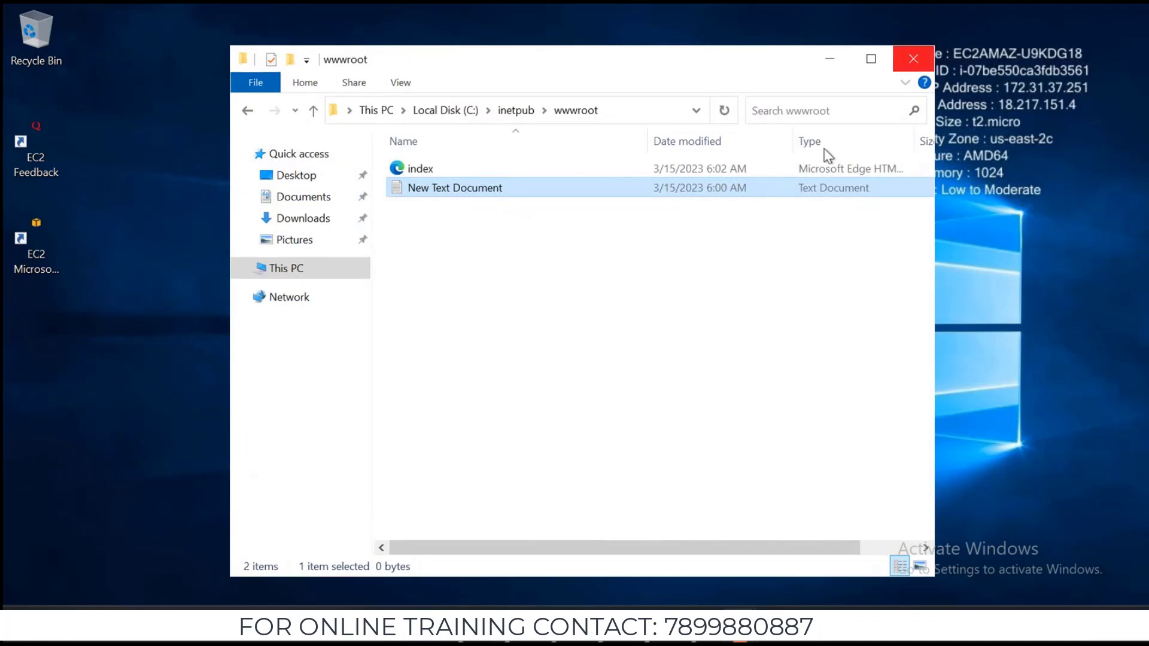
{"action": "key", "text": "alt+F4"}
Switch to the SERVER-2 remote session and close its installation wizard and Server Manager
{"action": "mouse_move", "coordinate": [738, 15]}
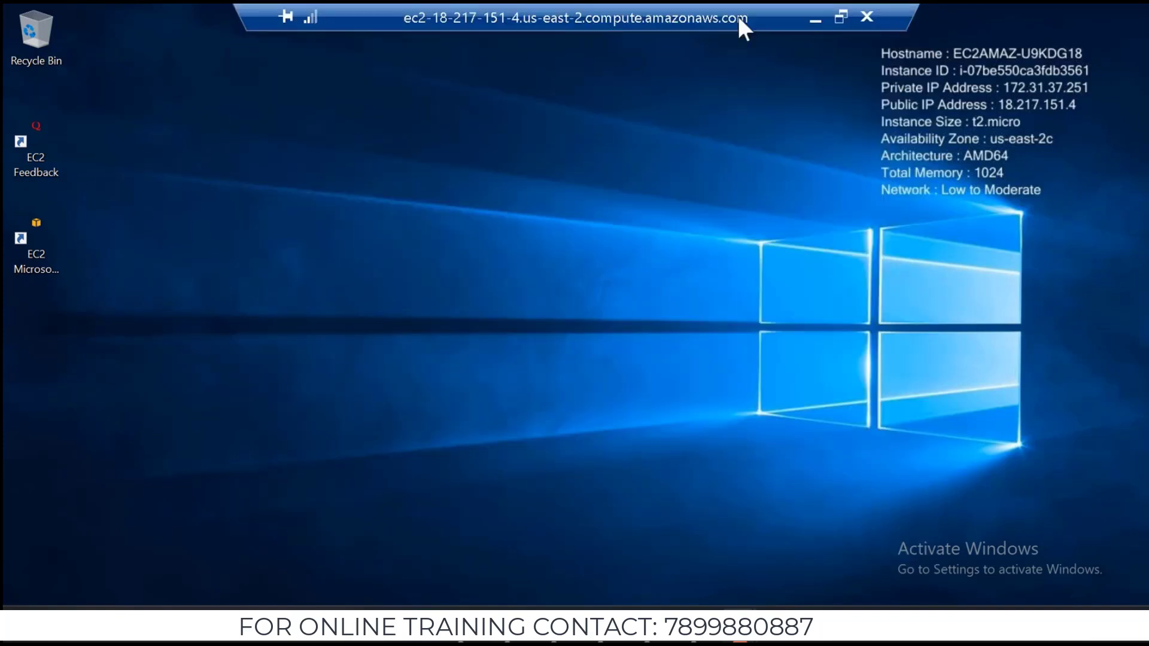
{"action": "left_click", "coordinate": [814, 24]}
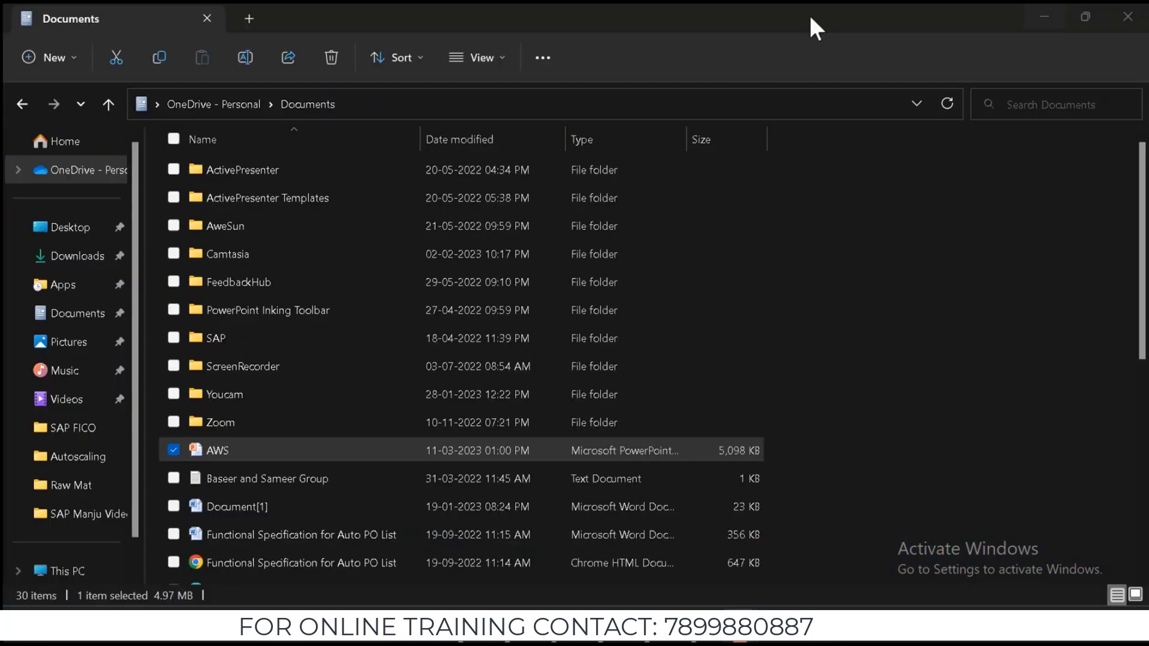
{"action": "mouse_move", "coordinate": [739, 633]}
{"action": "left_click", "coordinate": [801, 573]}
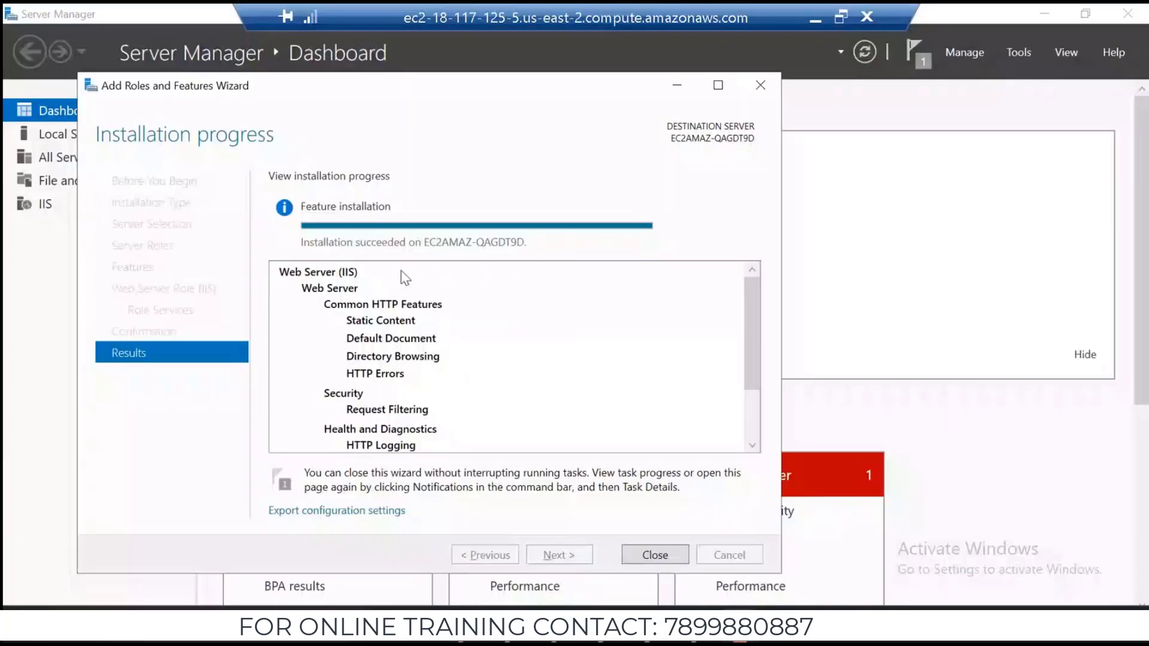
{"action": "left_click", "coordinate": [655, 554]}
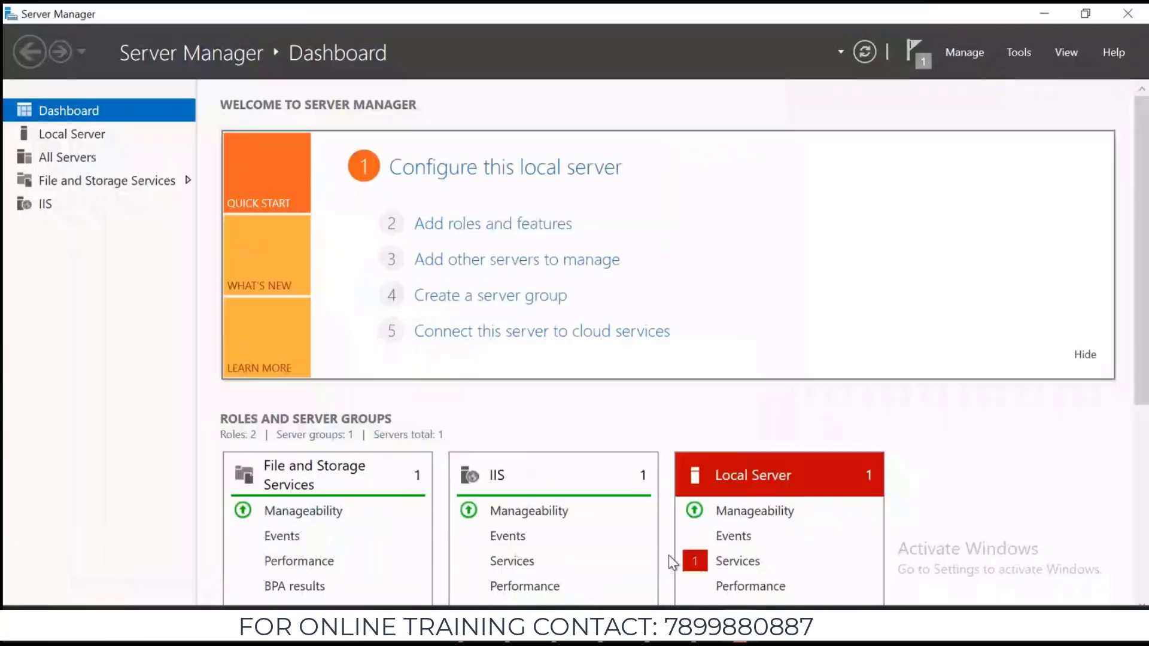
{"action": "left_click", "coordinate": [1131, 16]}
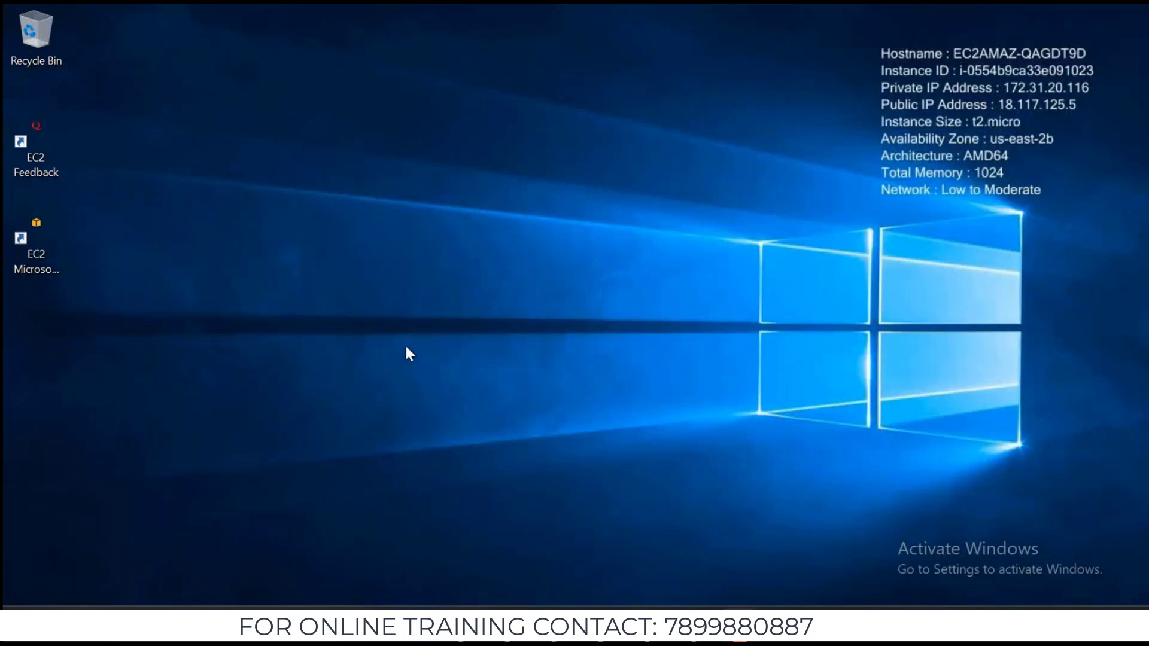
Browse to C:\inetpub\wwwroot in File Explorer and delete both default iisstart files
{"action": "key", "text": "super+e"}
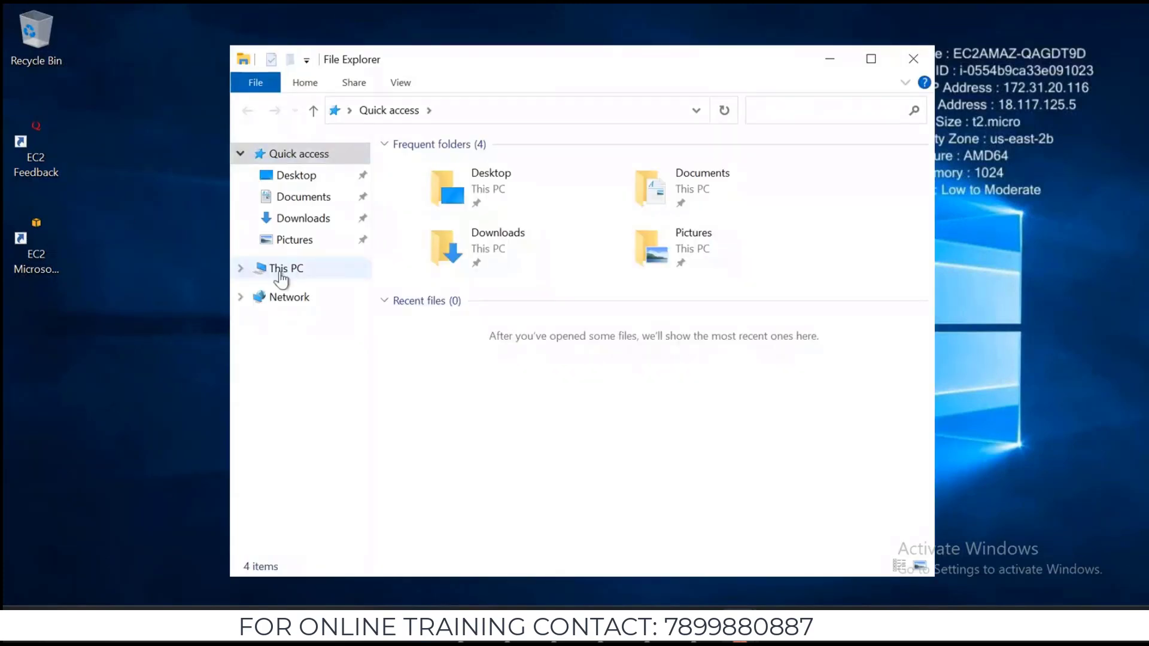
{"action": "left_click", "coordinate": [279, 274]}
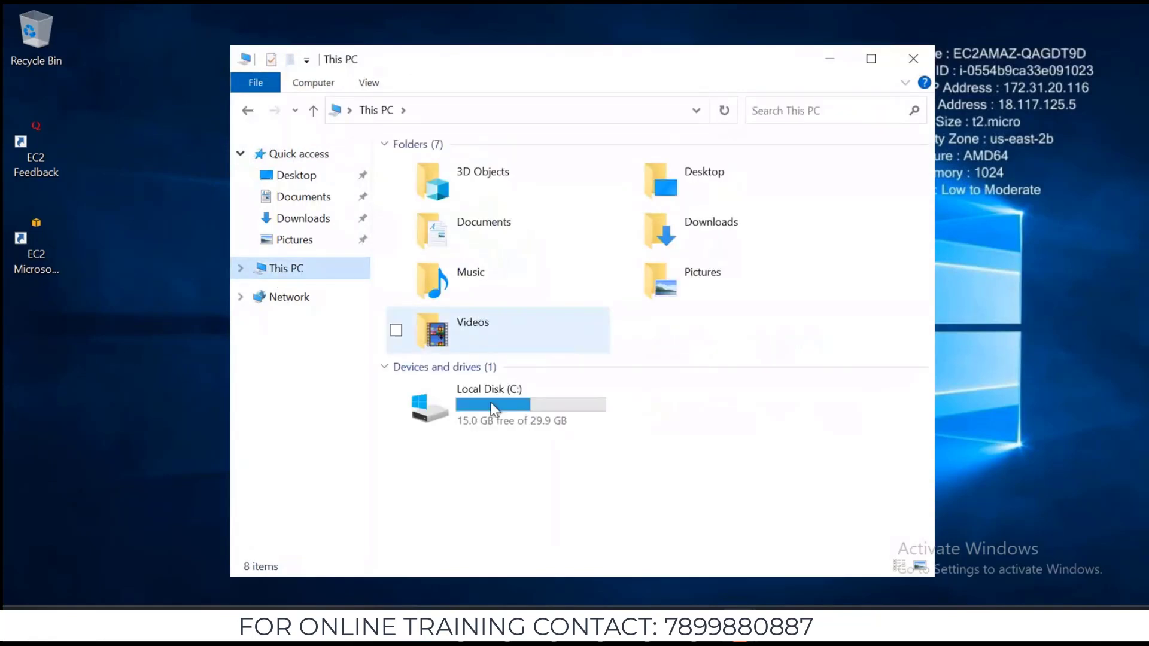
{"action": "double_click", "coordinate": [492, 408]}
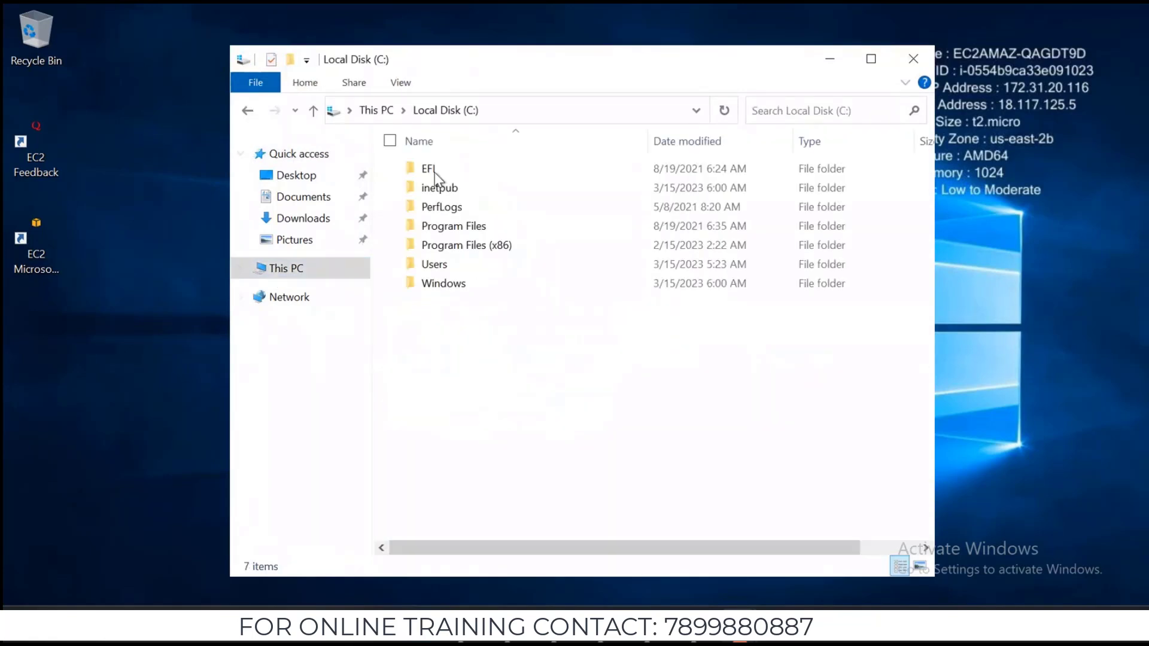
{"action": "double_click", "coordinate": [433, 191]}
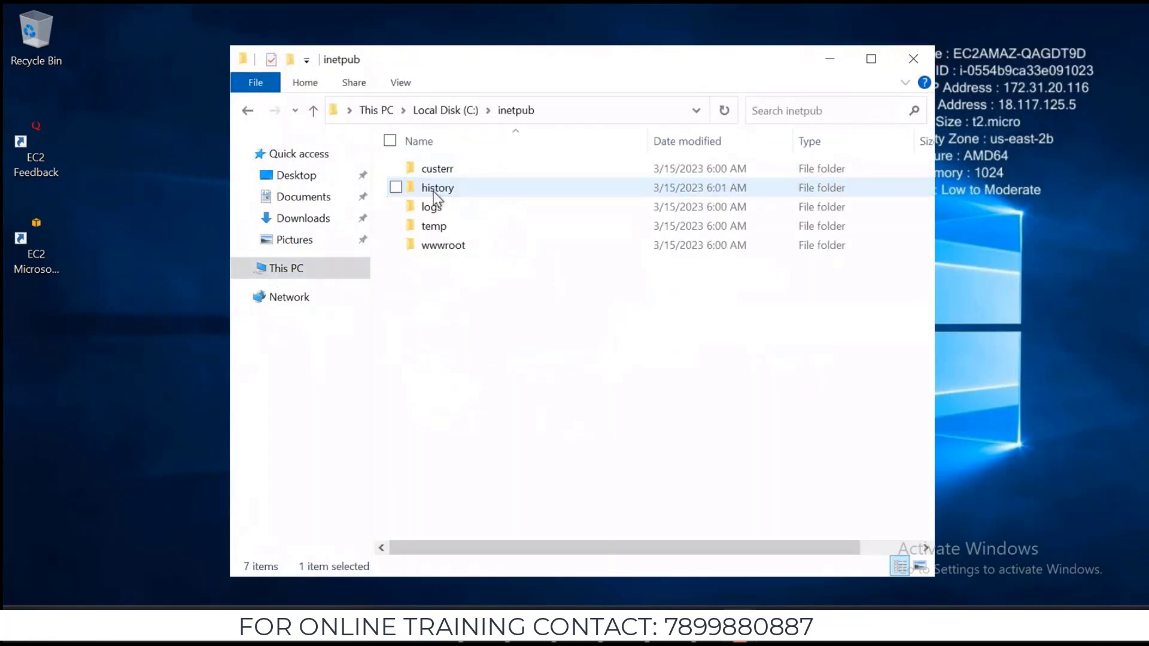
{"action": "double_click", "coordinate": [444, 251]}
{"action": "left_click_drag", "start_coordinate": [545, 284], "coordinate": [437, 160]}
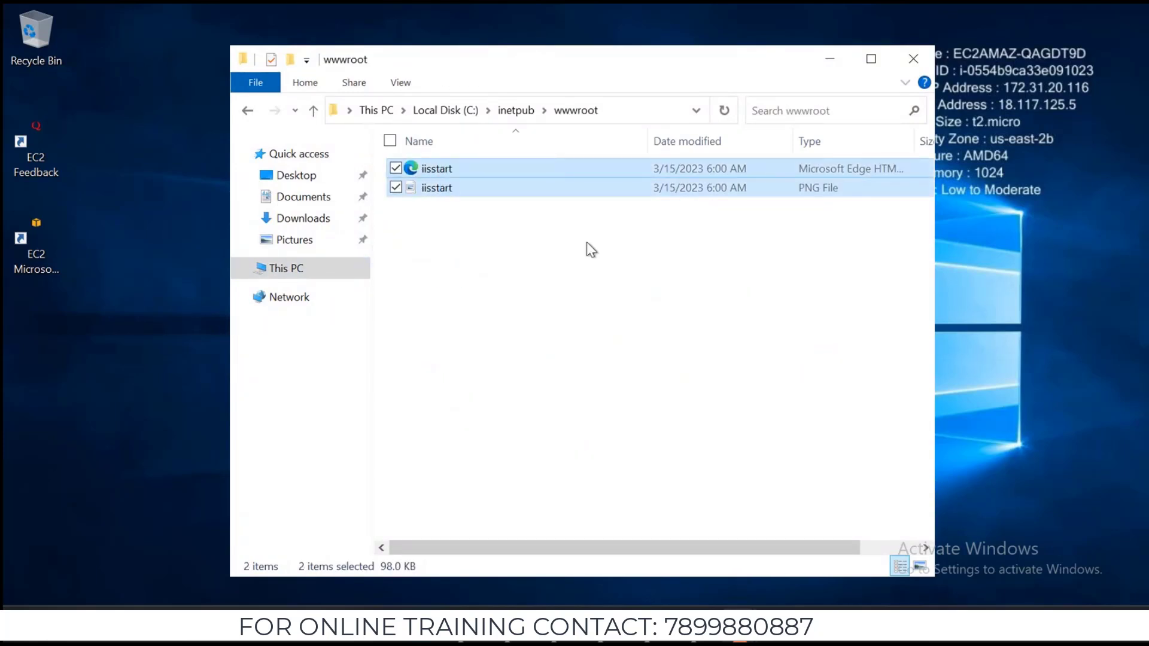
{"action": "key", "text": "Delete"}
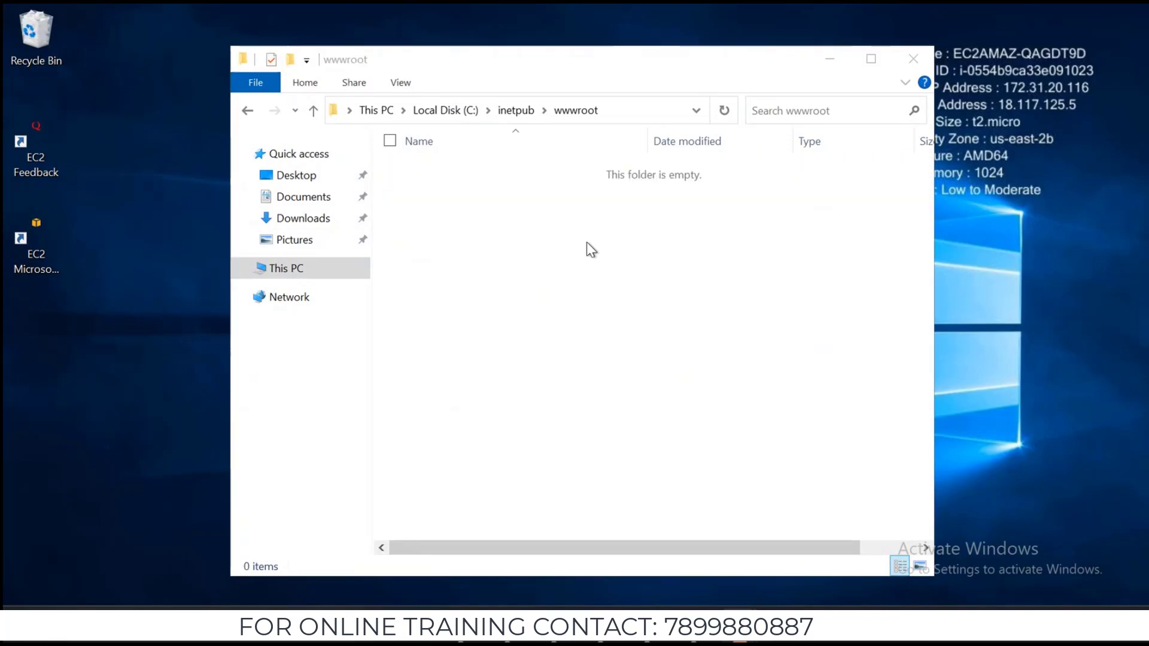
Create a text document with the default name in the wwwroot folder and open it in Notepad
{"action": "right_click", "coordinate": [587, 242]}
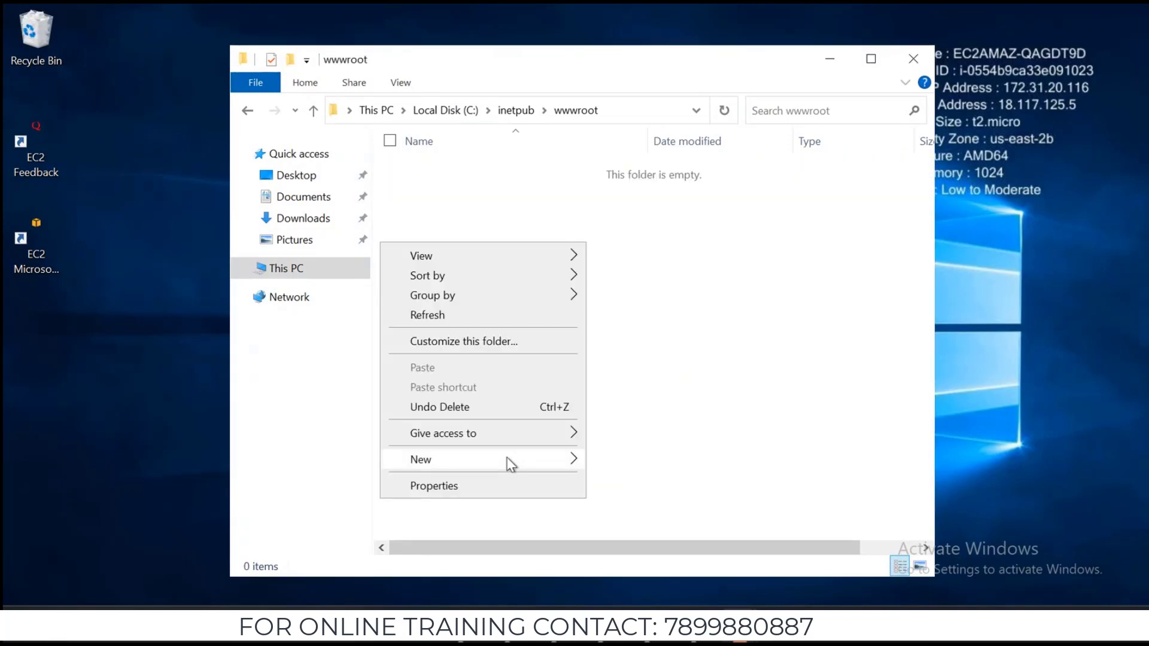
{"action": "mouse_move", "coordinate": [509, 458]}
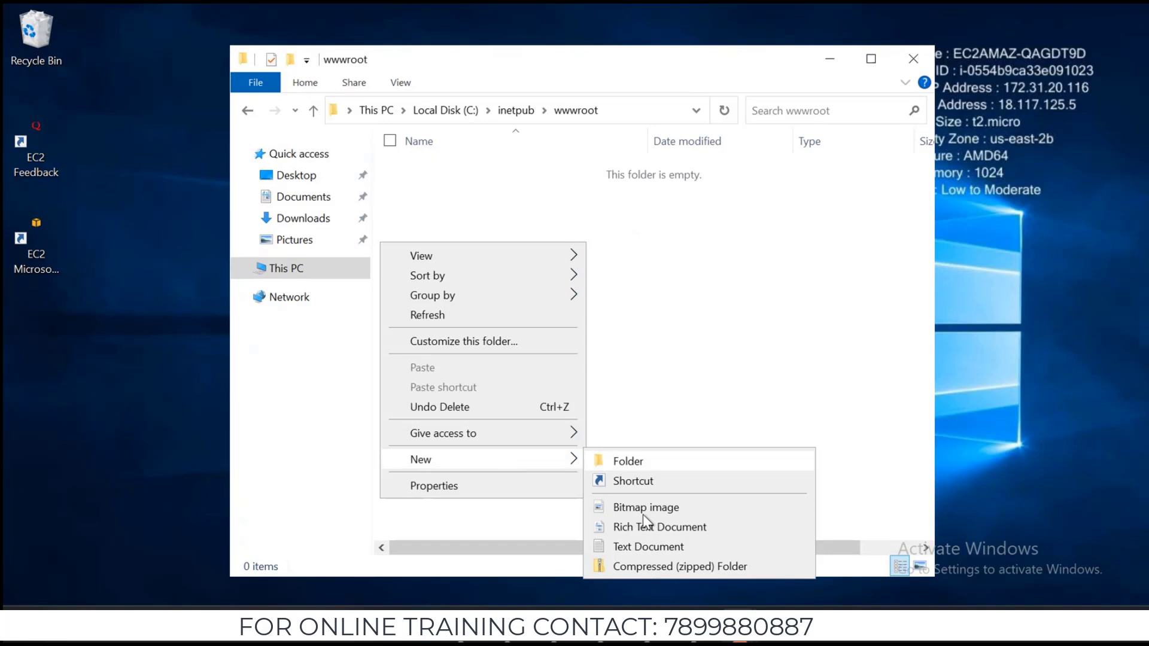
{"action": "left_click", "coordinate": [636, 547]}
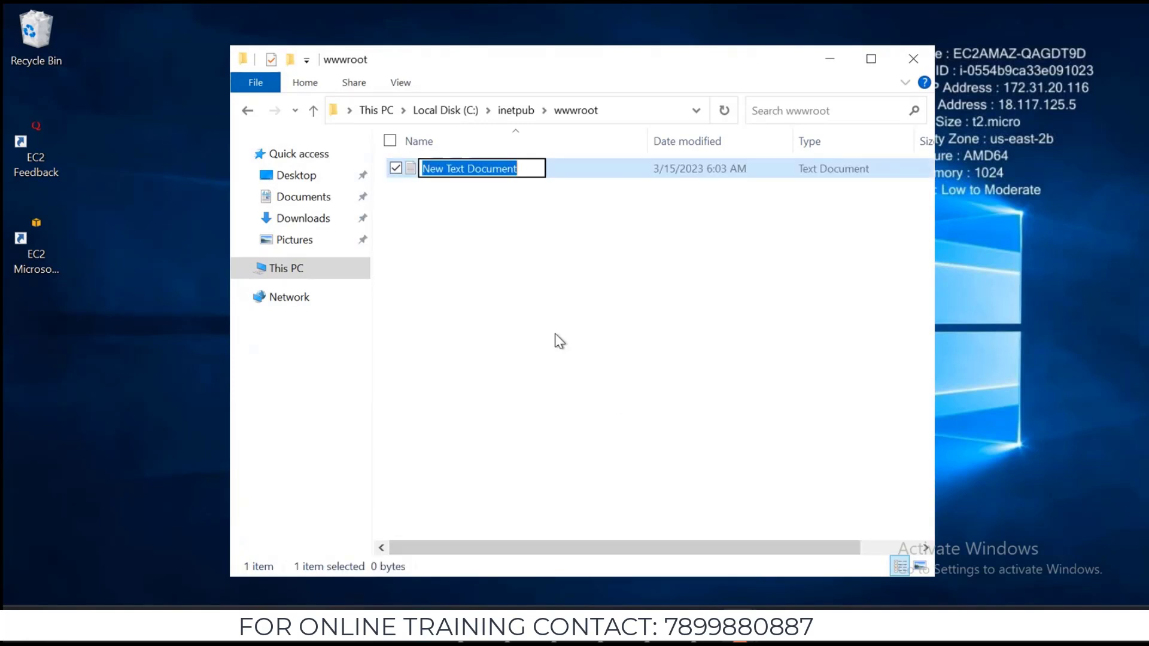
{"action": "key", "text": "Return"}
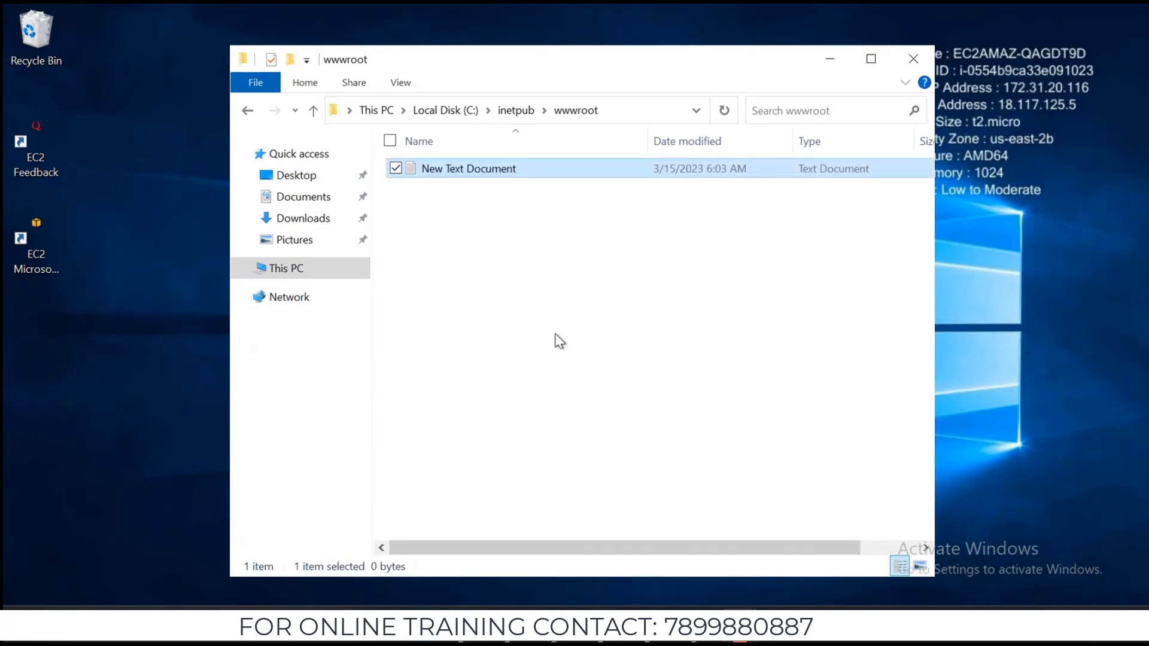
{"action": "key", "text": "Return"}
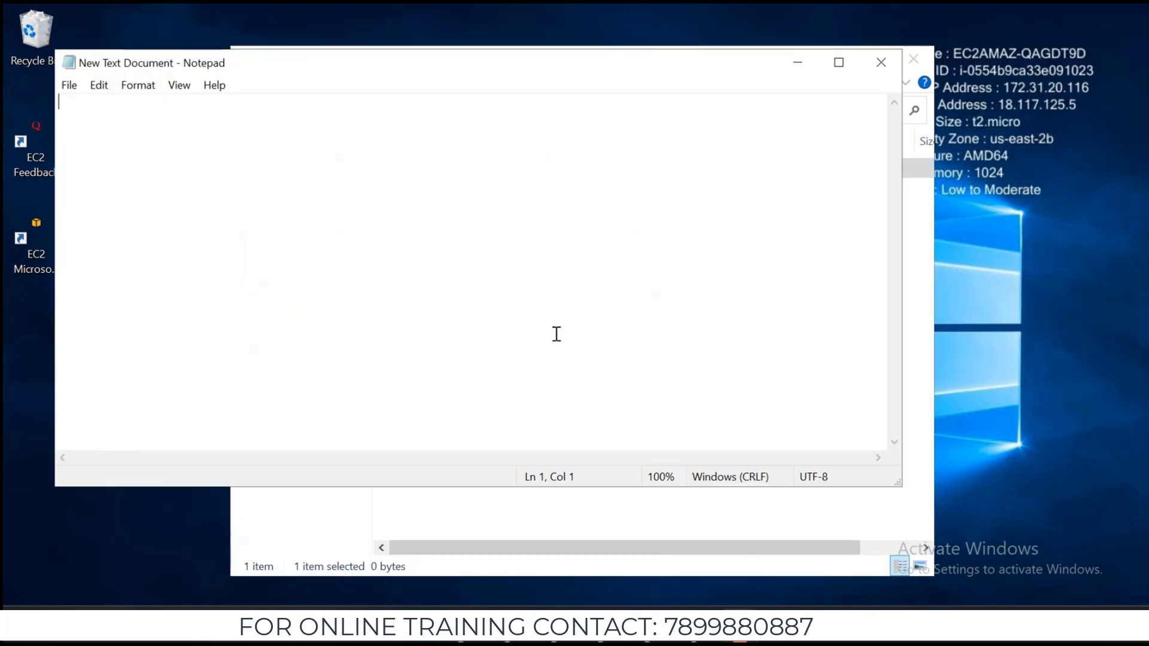
{"action": "type", "text": "##"}
{"action": "key", "text": "BackSpace"}
{"action": "key", "text": "BackSpace"}
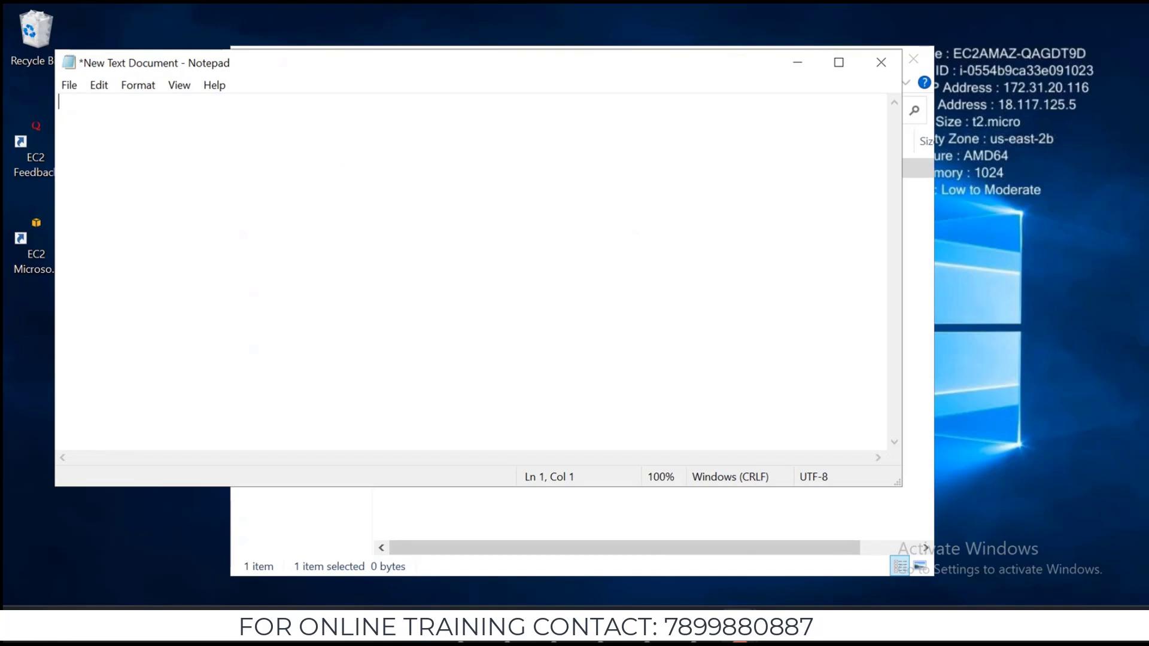
Write "SERVER-2", a blank line, and the lines "APEX TECHNOLOGIES" and "CODING AND ROBOTICS FOR KIDS" in the document
{"action": "type", "text": "SERVER-2"}
{"action": "key", "text": "Return"}
{"action": "key", "text": "Return"}
{"action": "type", "text": "APEX TE"}
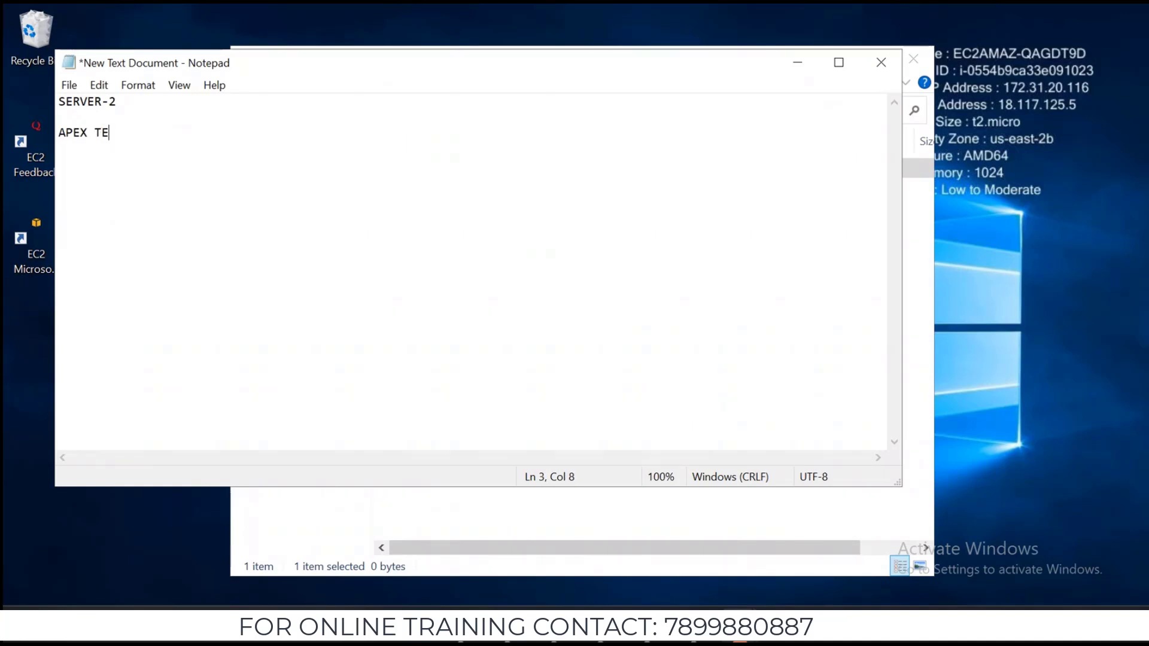
{"action": "type", "text": "CHNOLOGIE"}
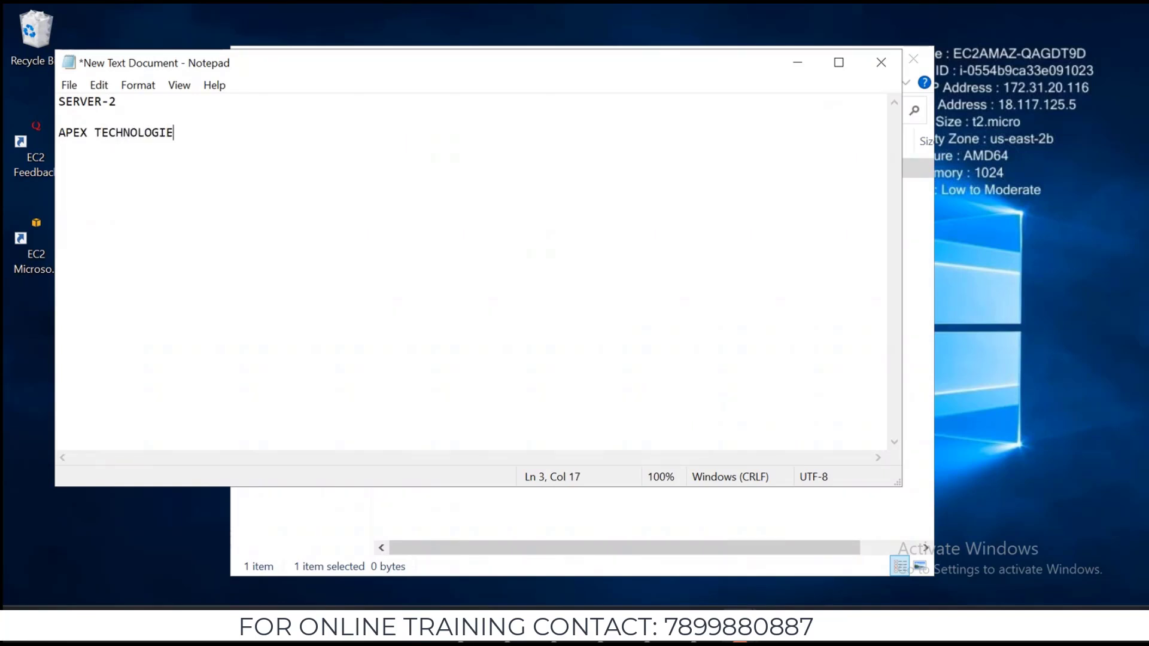
{"action": "type", "text": "S"}
{"action": "key", "text": "Return"}
{"action": "type", "text": "CODING AND RO"}
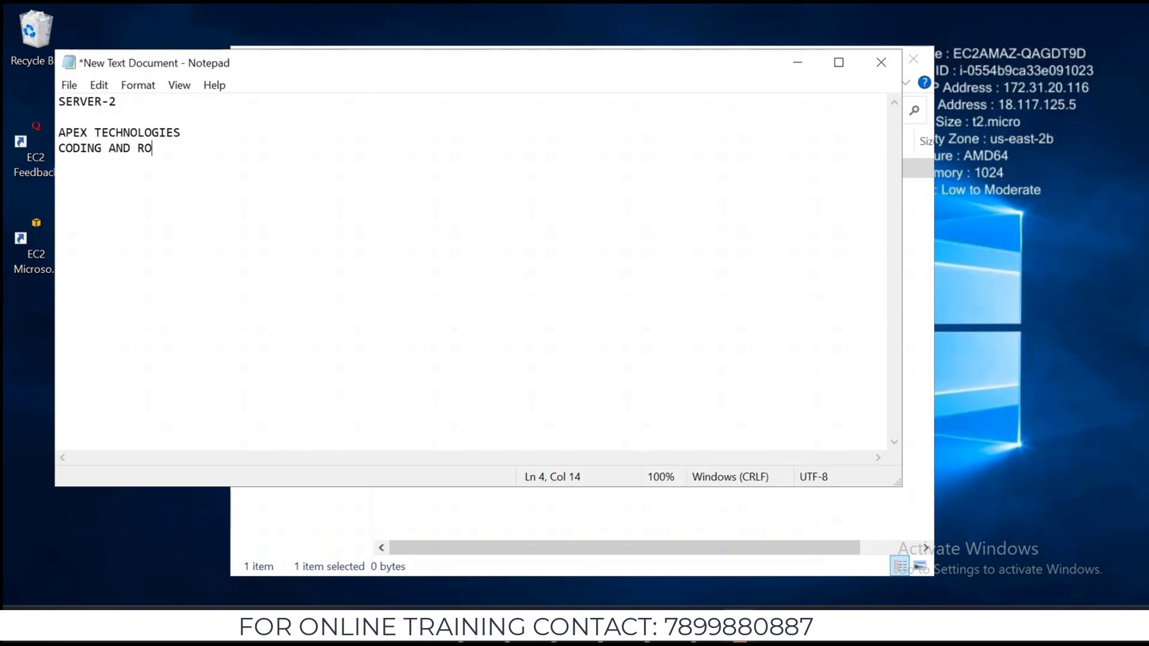
{"action": "type", "text": "BOTICS FOR KIDS"}
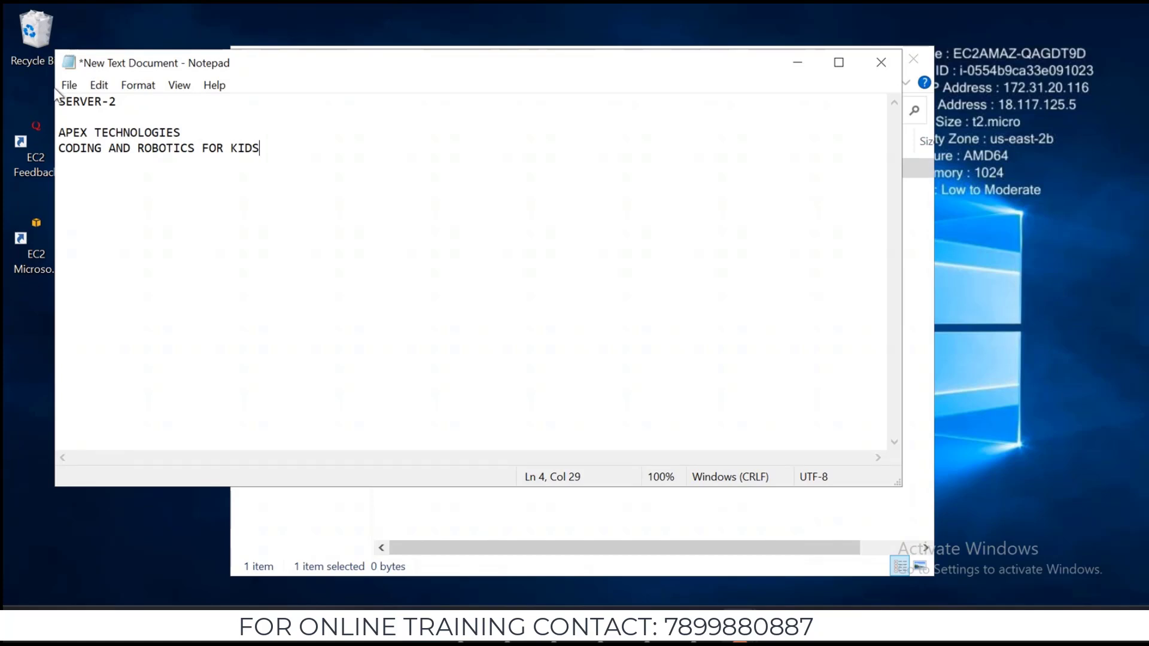
Save the page as index.html with the All Files type in the wwwroot folder
{"action": "left_click", "coordinate": [75, 87]}
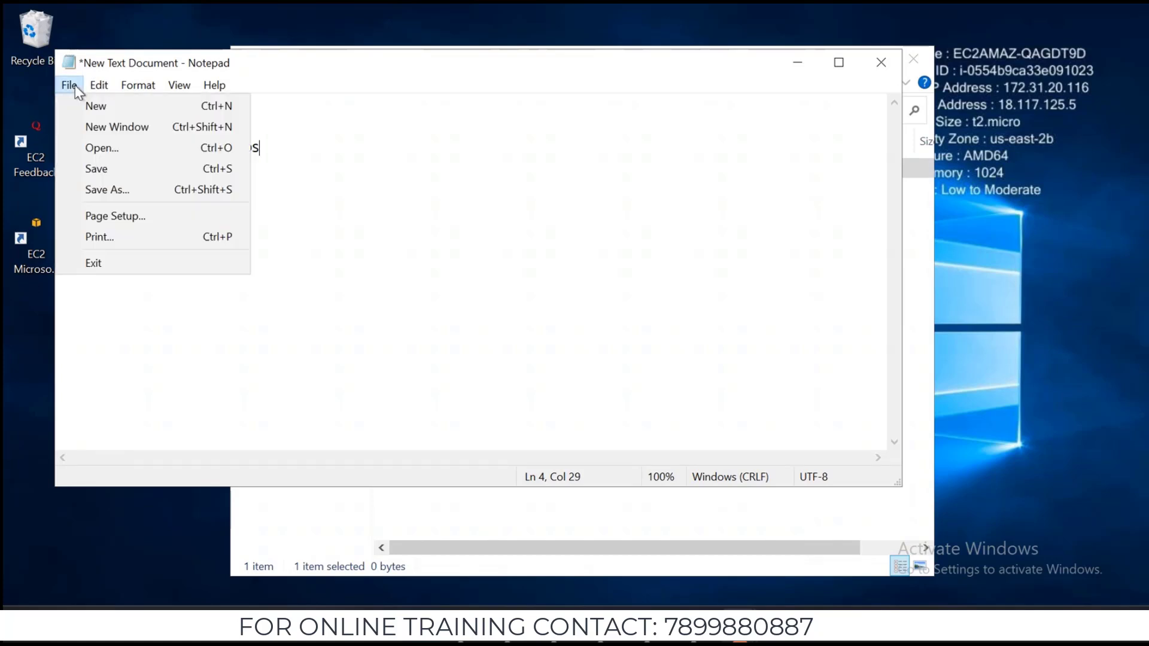
{"action": "left_click", "coordinate": [109, 190]}
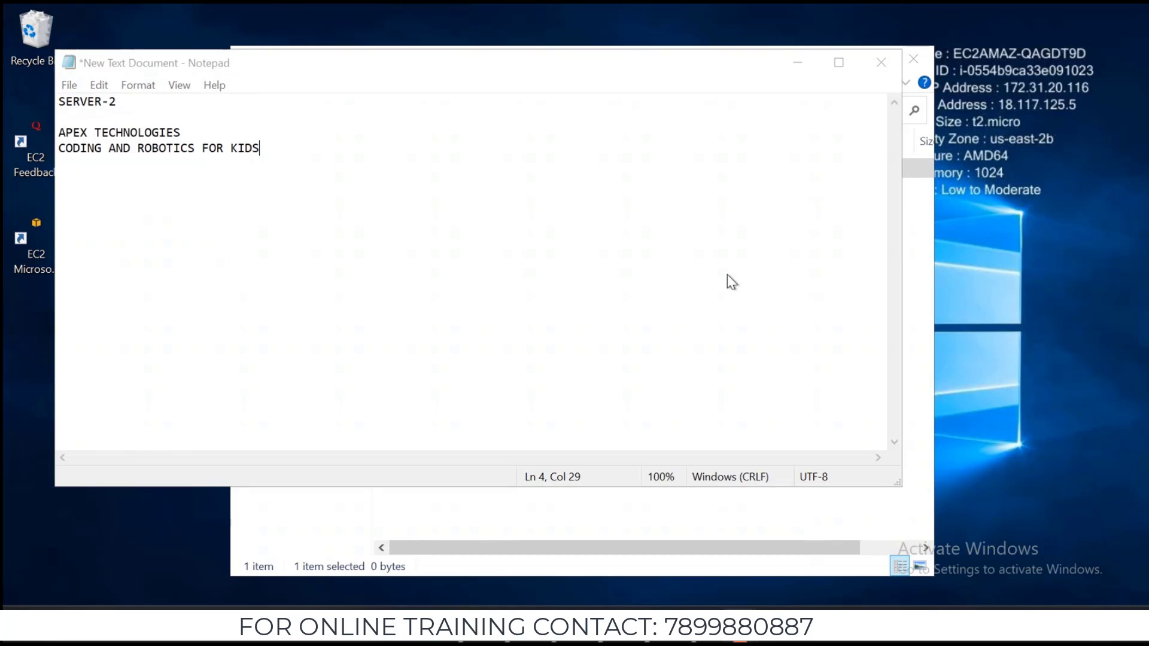
{"action": "type", "text": "in"}
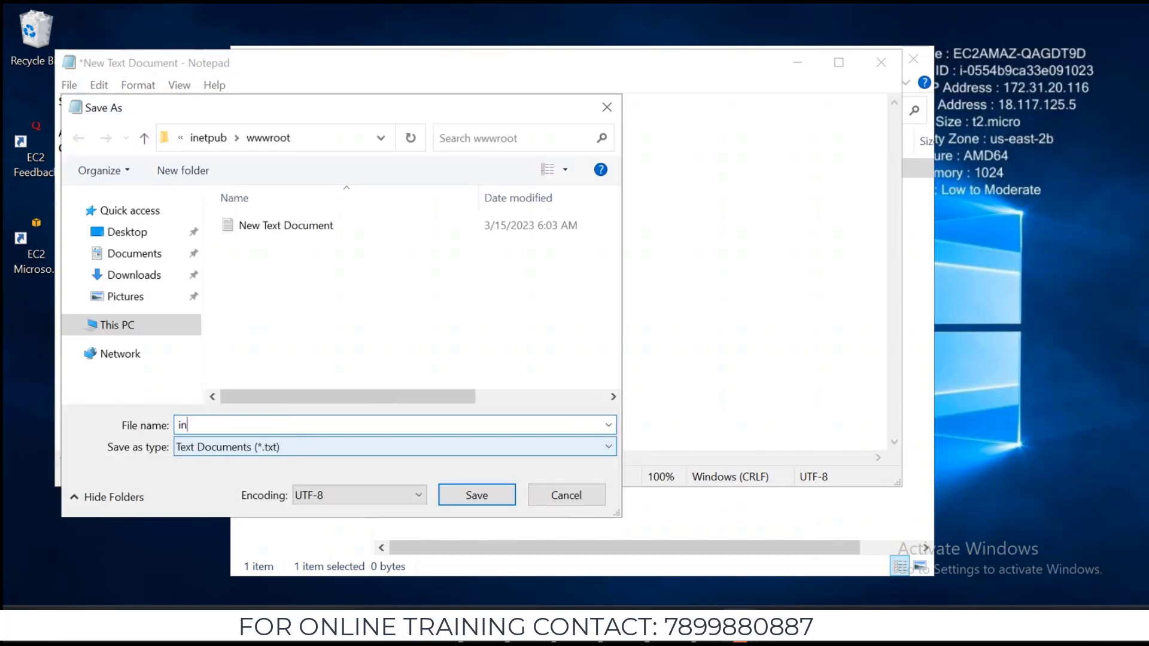
{"action": "type", "text": "dex.html"}
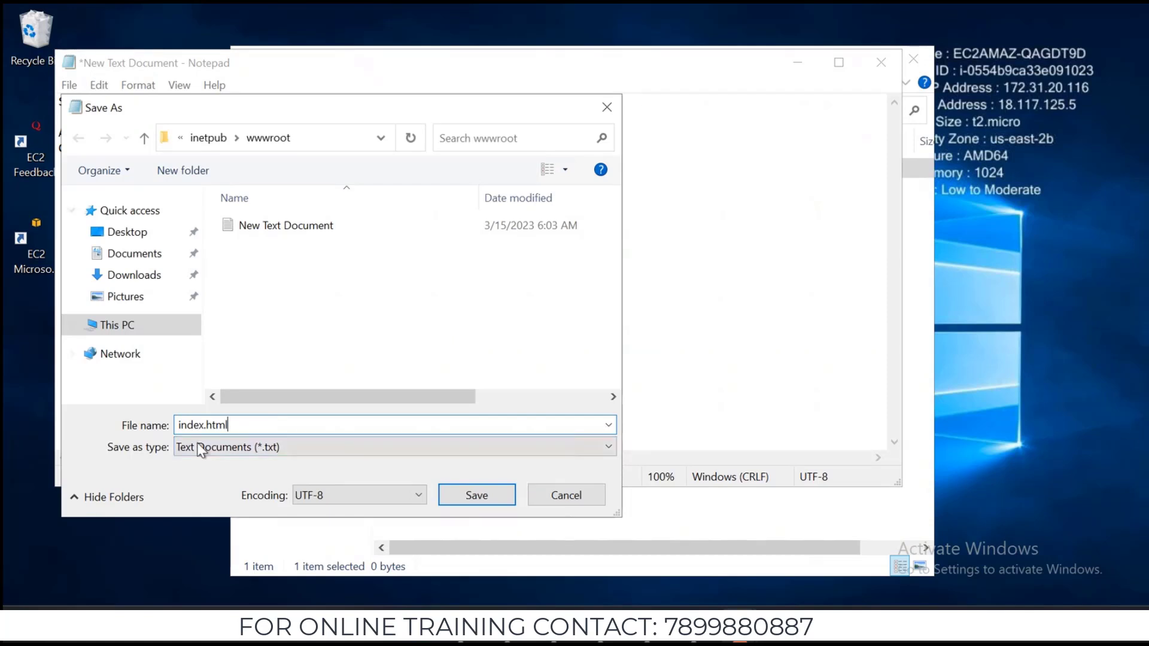
{"action": "left_click", "coordinate": [200, 446]}
{"action": "left_click", "coordinate": [197, 481]}
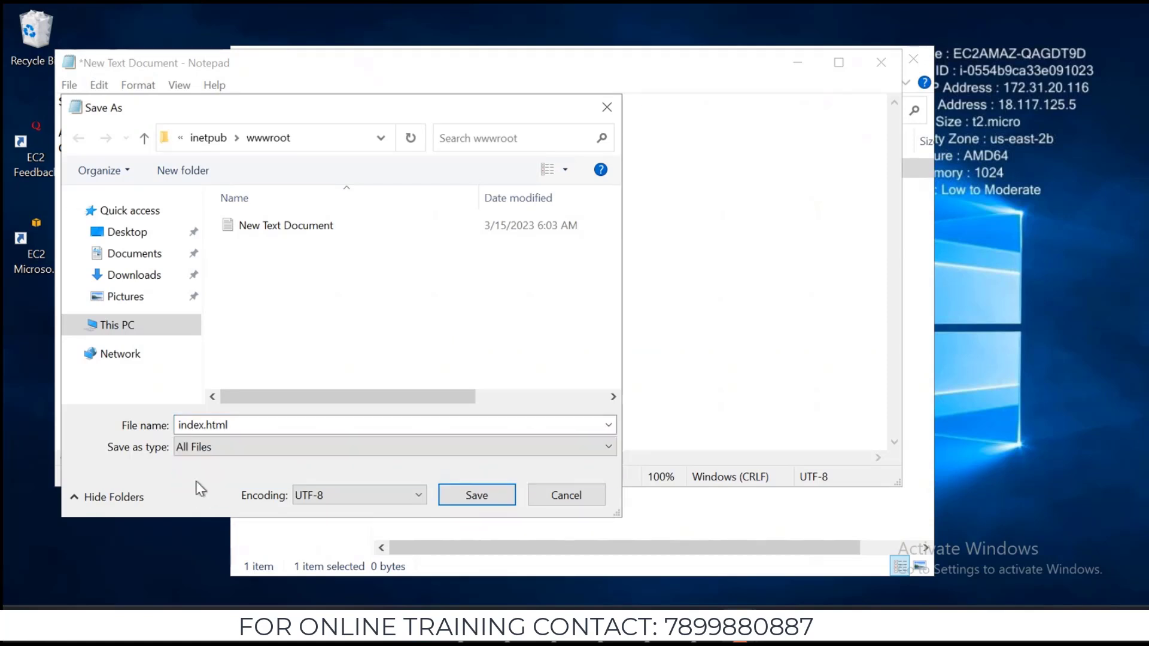
{"action": "left_click", "coordinate": [476, 495]}
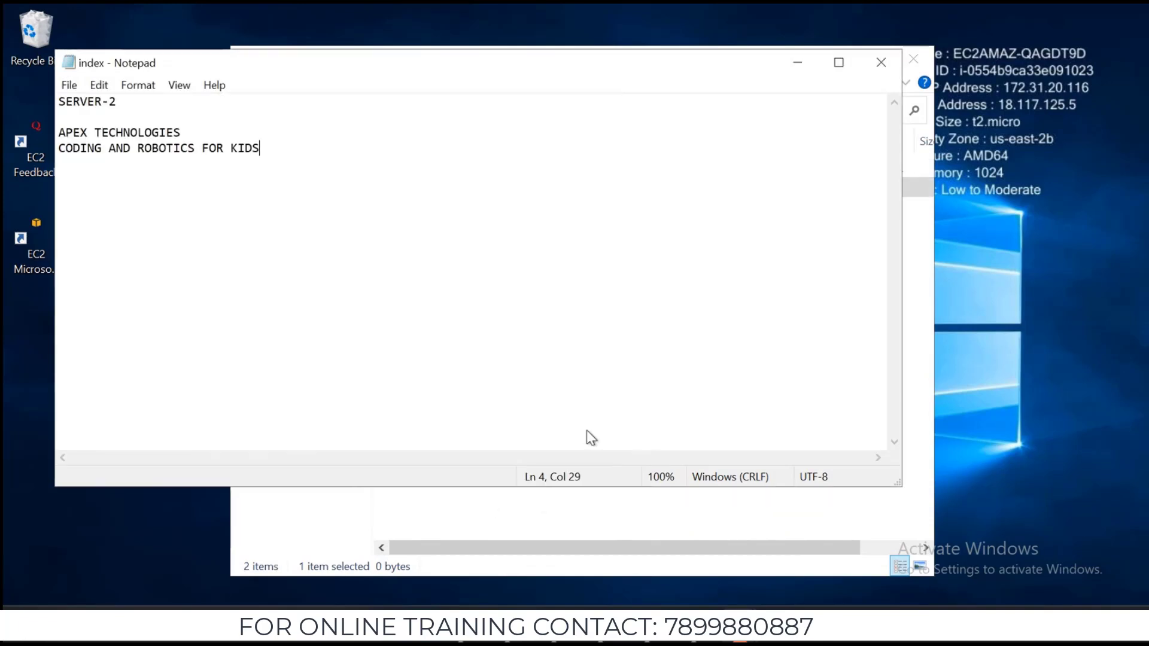
Close Notepad and the wwwroot folder window, and minimize the SERVER-2 remote session
{"action": "left_click", "coordinate": [880, 62]}
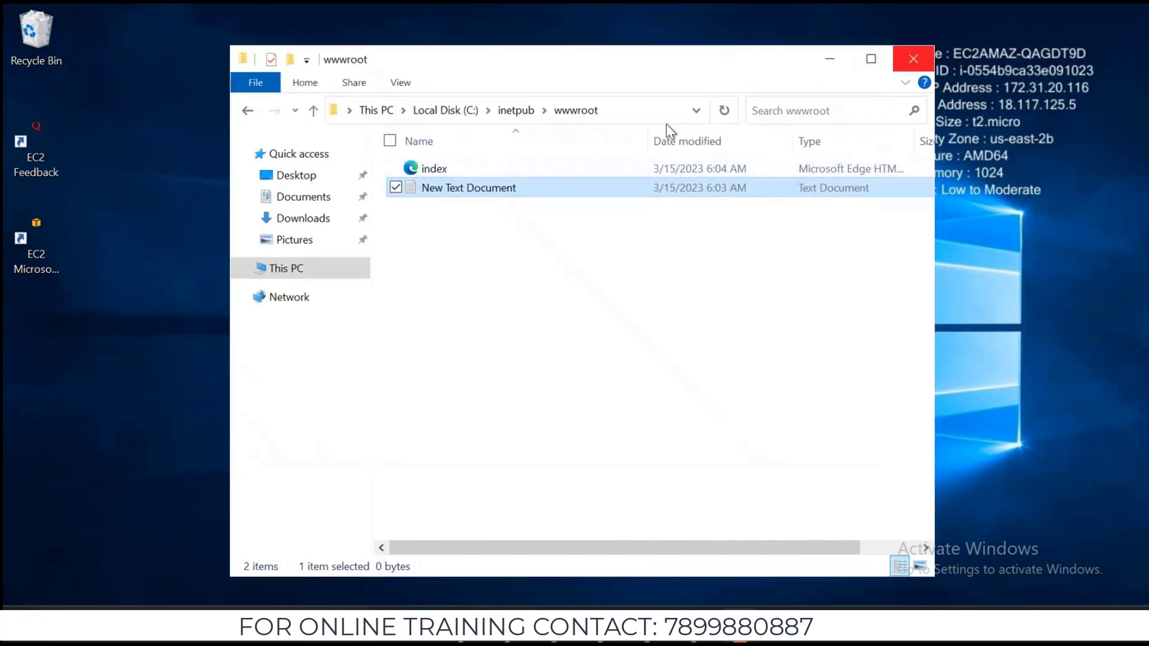
{"action": "left_click", "coordinate": [911, 60]}
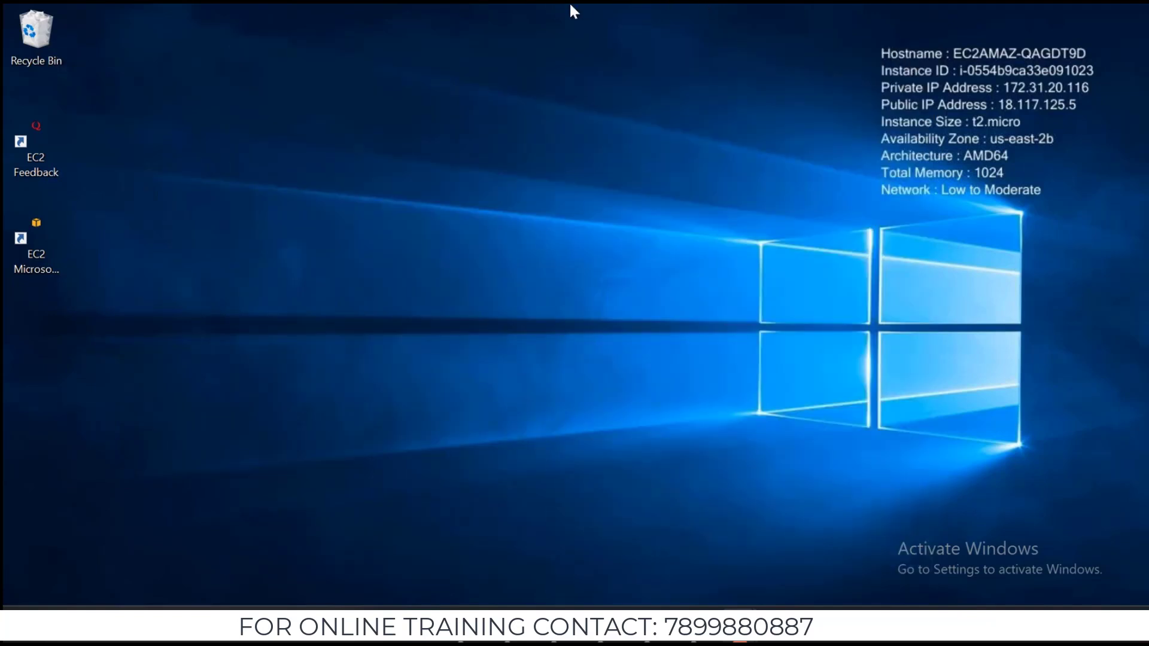
{"action": "mouse_move", "coordinate": [570, 4]}
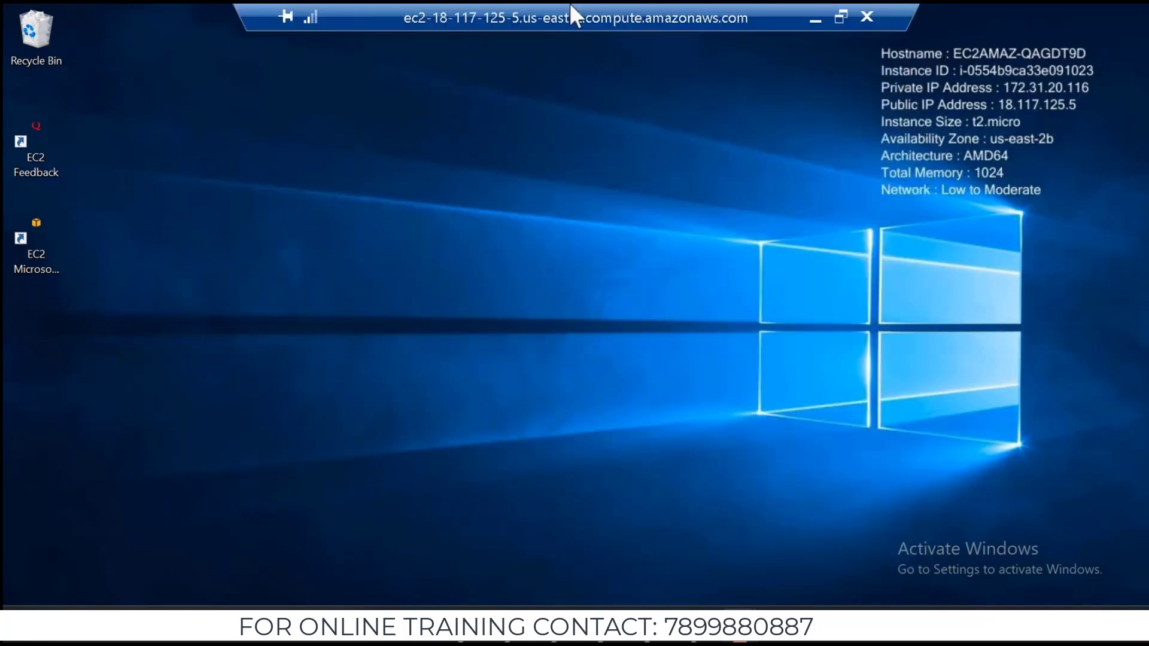
{"action": "left_click", "coordinate": [814, 18]}
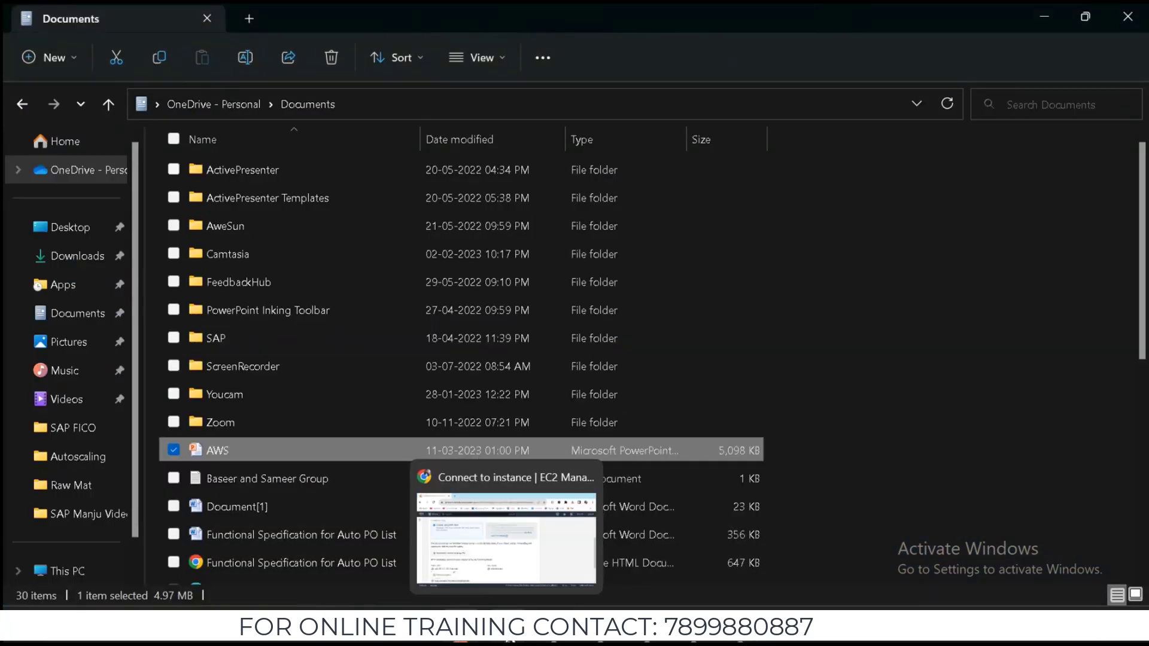
Switch to the browser with the AWS console and open the EC2 service from the Compute services
{"action": "left_click", "coordinate": [506, 633]}
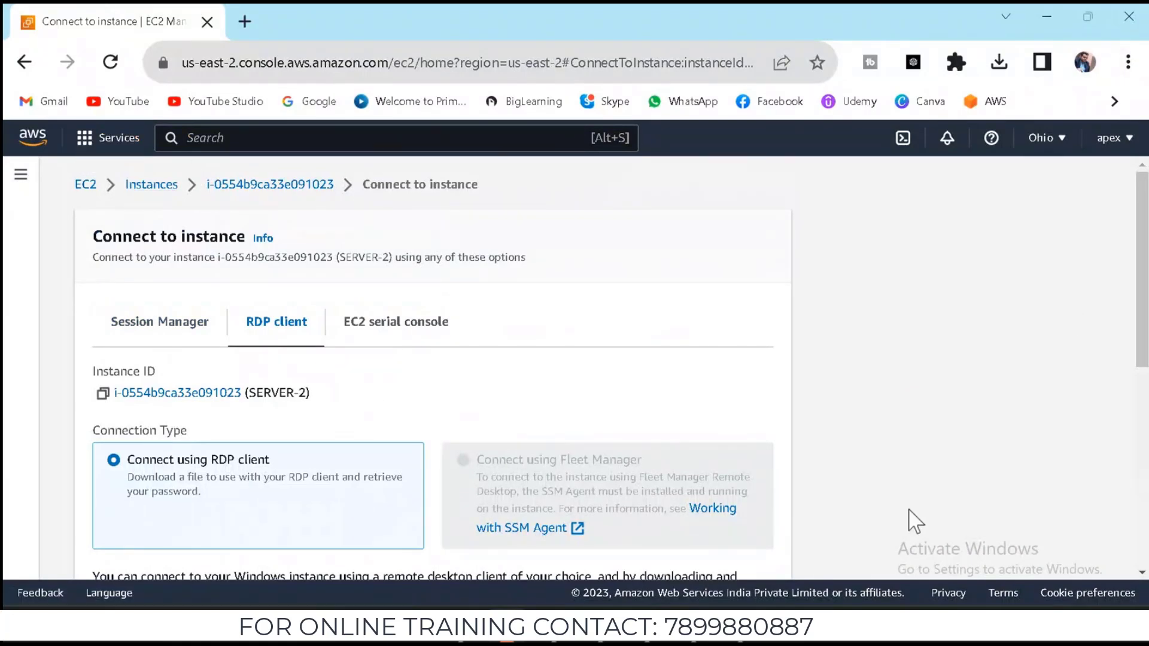
{"action": "left_click", "coordinate": [89, 156]}
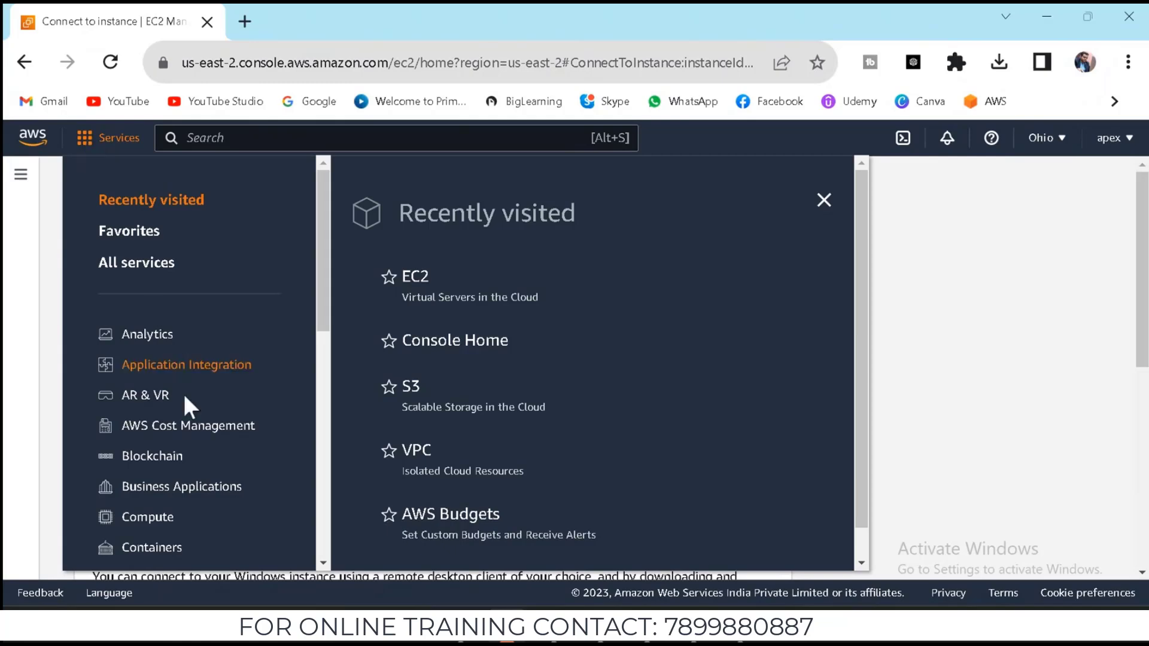
{"action": "scroll", "coordinate": [185, 441], "scroll_direction": "down", "scroll_amount": 5}
{"action": "scroll", "coordinate": [180, 443], "scroll_direction": "down", "scroll_amount": 5}
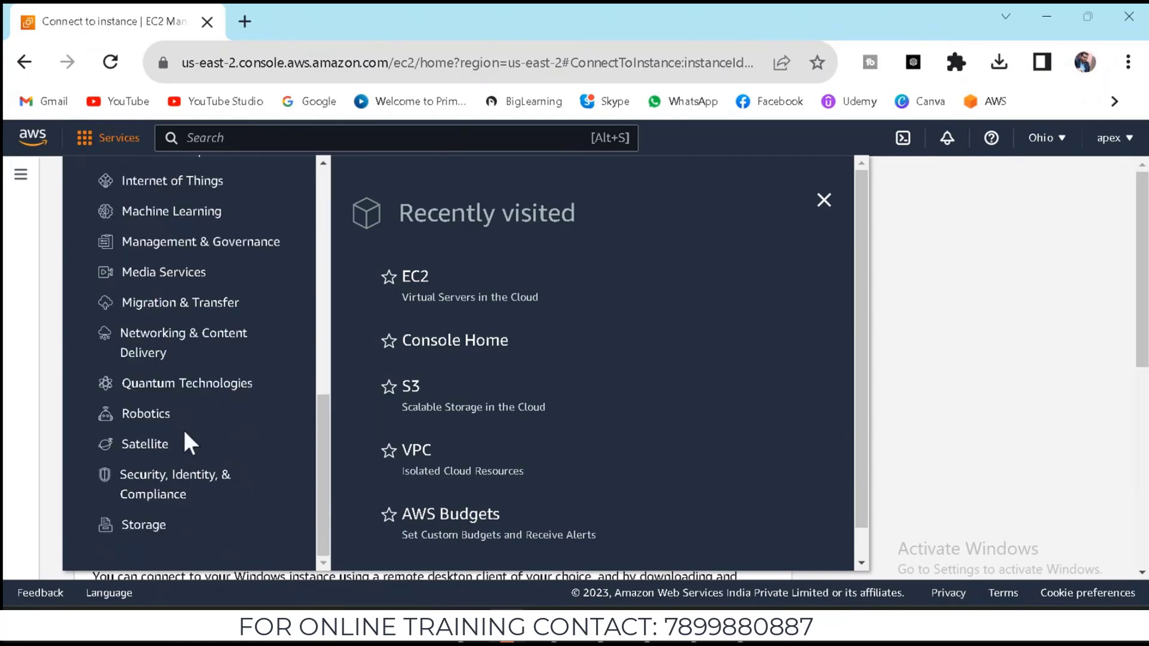
{"action": "scroll", "coordinate": [185, 441], "scroll_direction": "up", "scroll_amount": 10}
{"action": "left_click", "coordinate": [142, 479]}
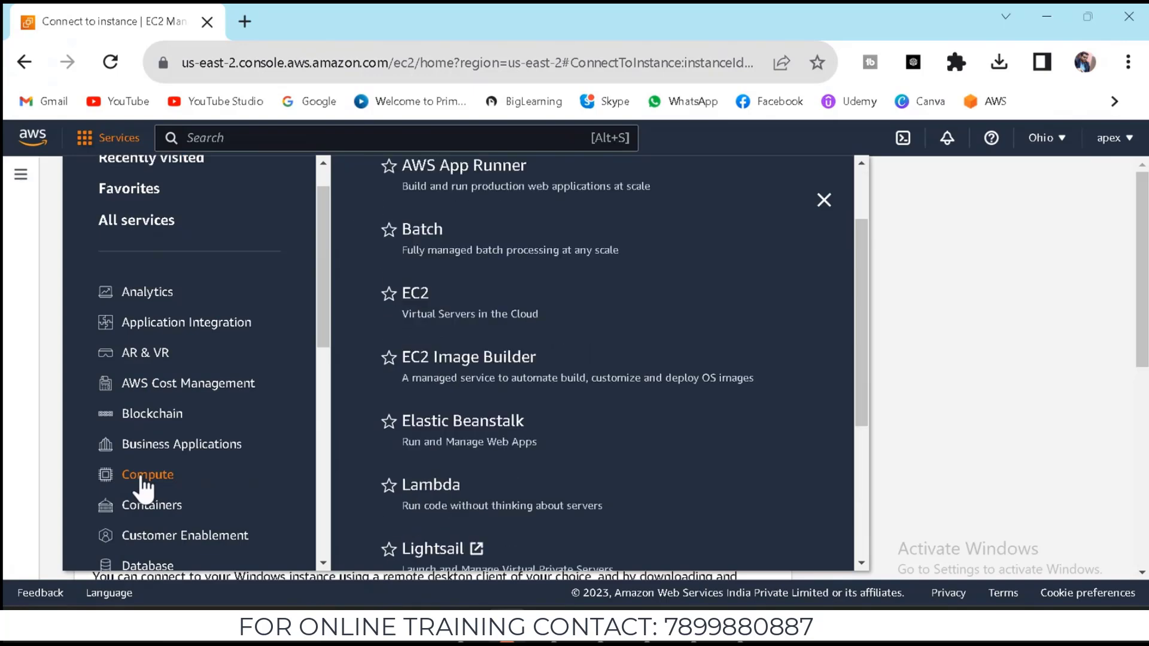
{"action": "scroll", "coordinate": [436, 398], "scroll_direction": "down", "scroll_amount": 2}
{"action": "scroll", "coordinate": [437, 397], "scroll_direction": "up", "scroll_amount": 3}
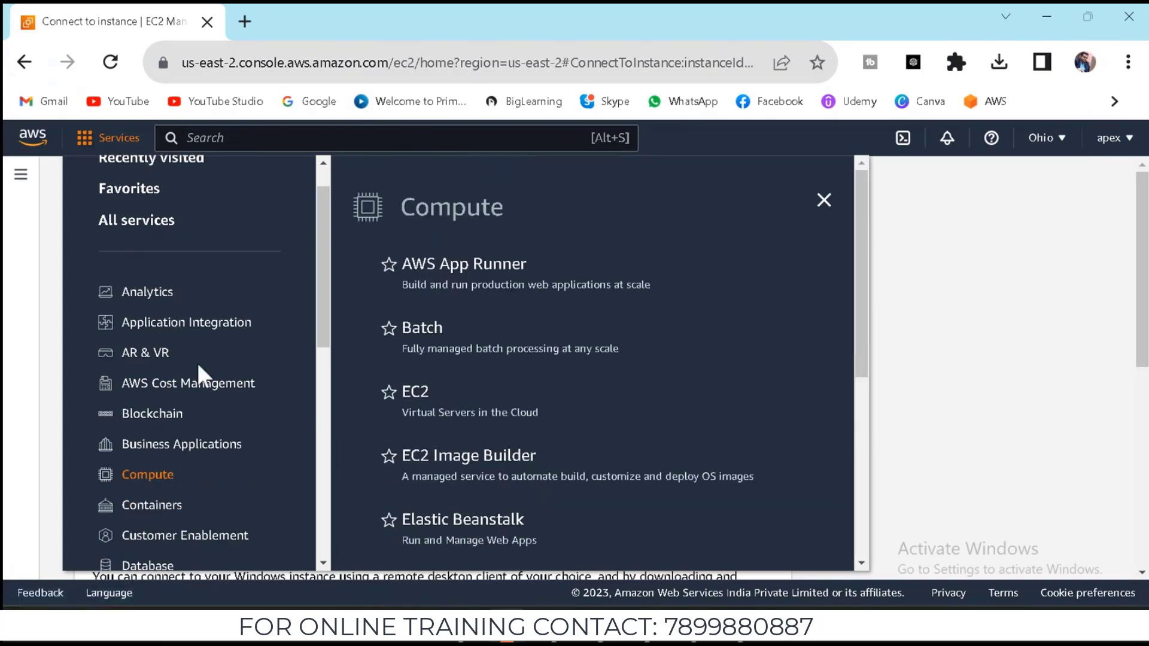
{"action": "left_click", "coordinate": [421, 391]}
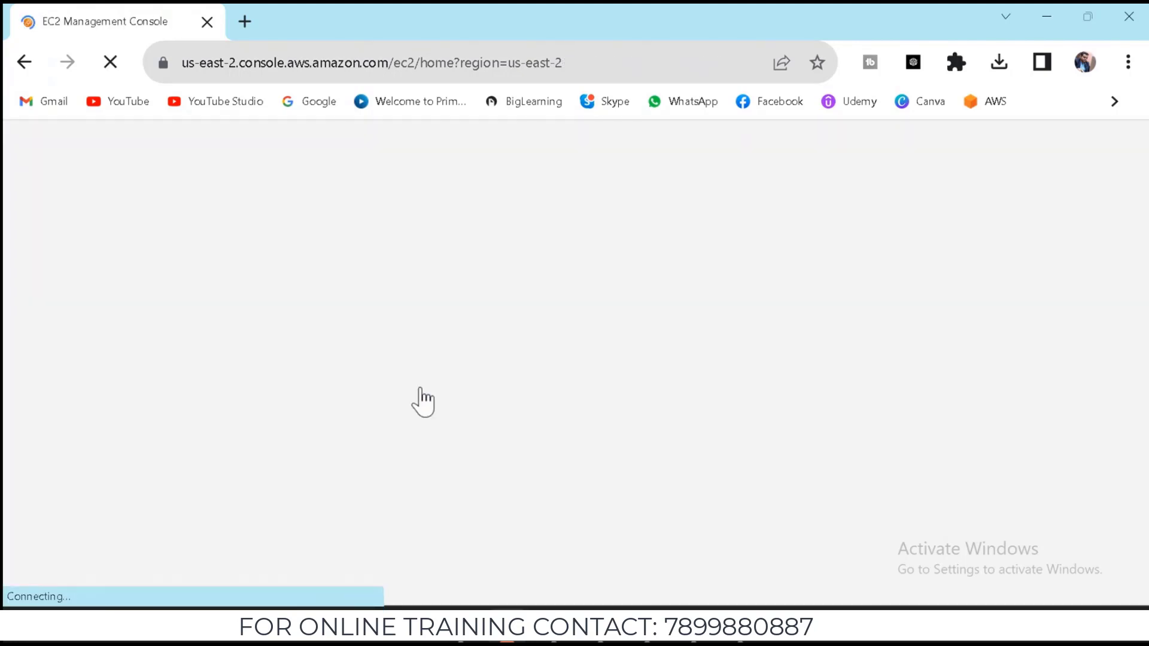
Open the EC2 load balancers page in the Ohio region
{"action": "scroll", "coordinate": [121, 469], "scroll_direction": "down", "scroll_amount": 6}
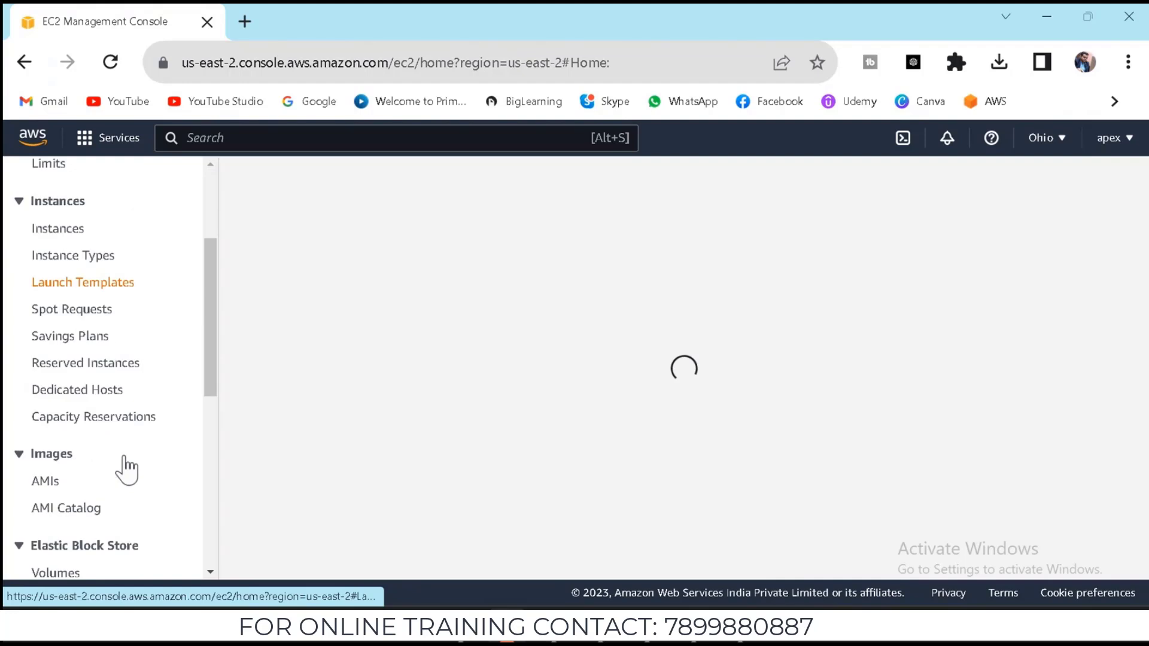
{"action": "scroll", "coordinate": [126, 469], "scroll_direction": "down", "scroll_amount": 2}
{"action": "scroll", "coordinate": [128, 466], "scroll_direction": "down", "scroll_amount": 4}
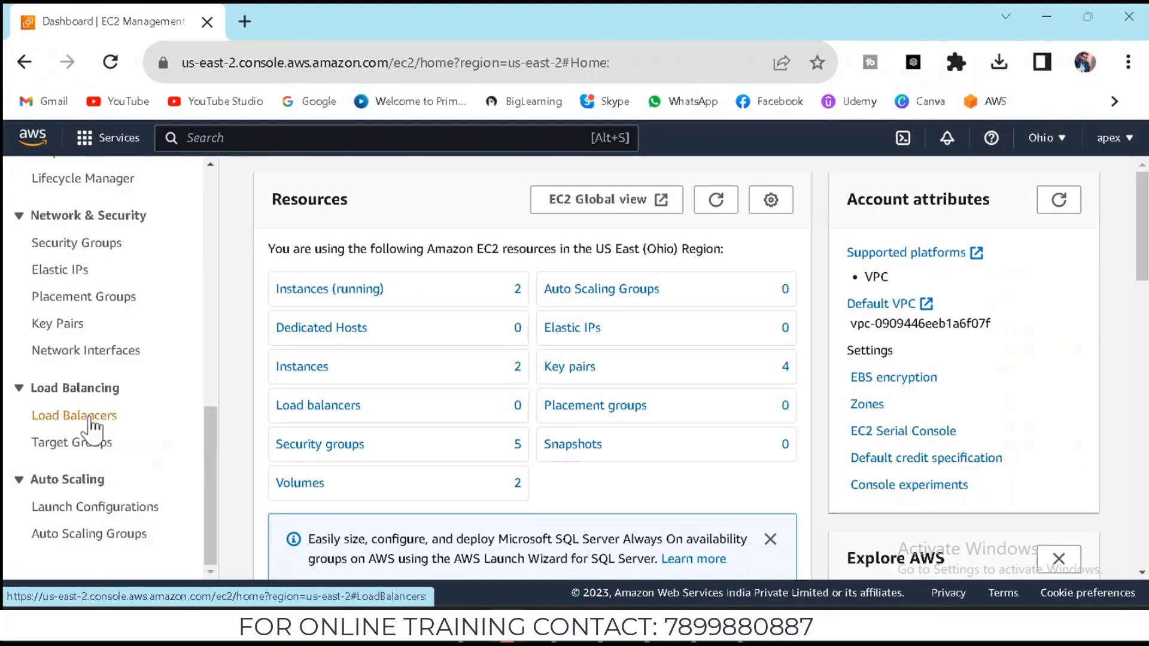
{"action": "left_click", "coordinate": [90, 426]}
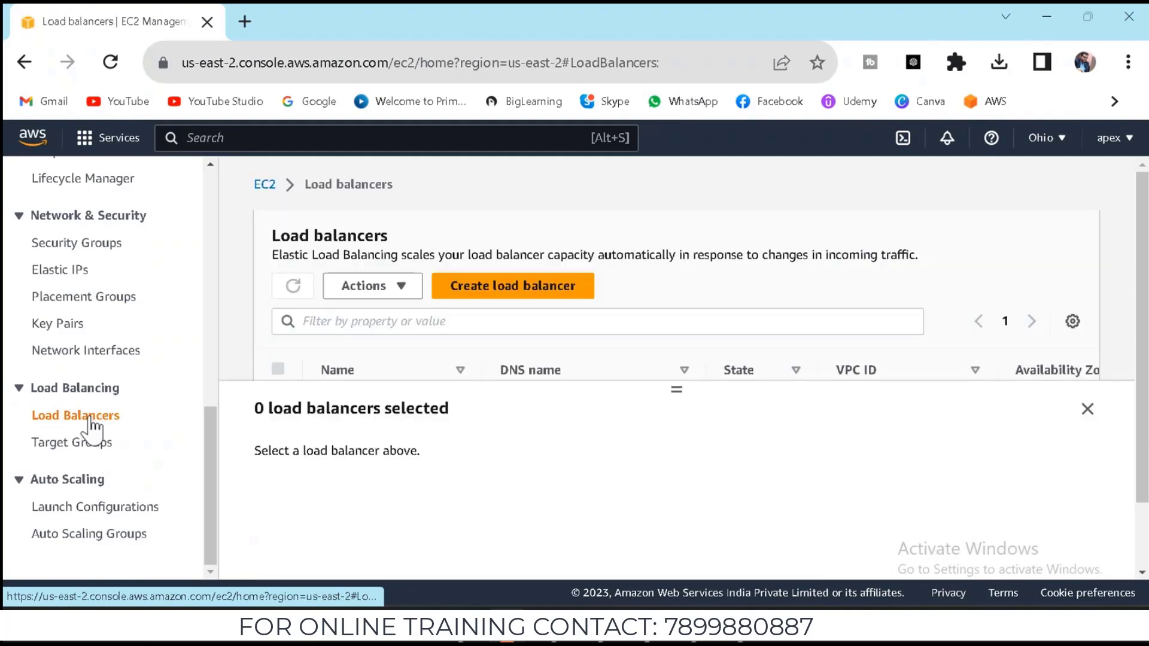
Start creating a load balancer and choose the Application Load Balancer type
{"action": "left_click", "coordinate": [506, 294]}
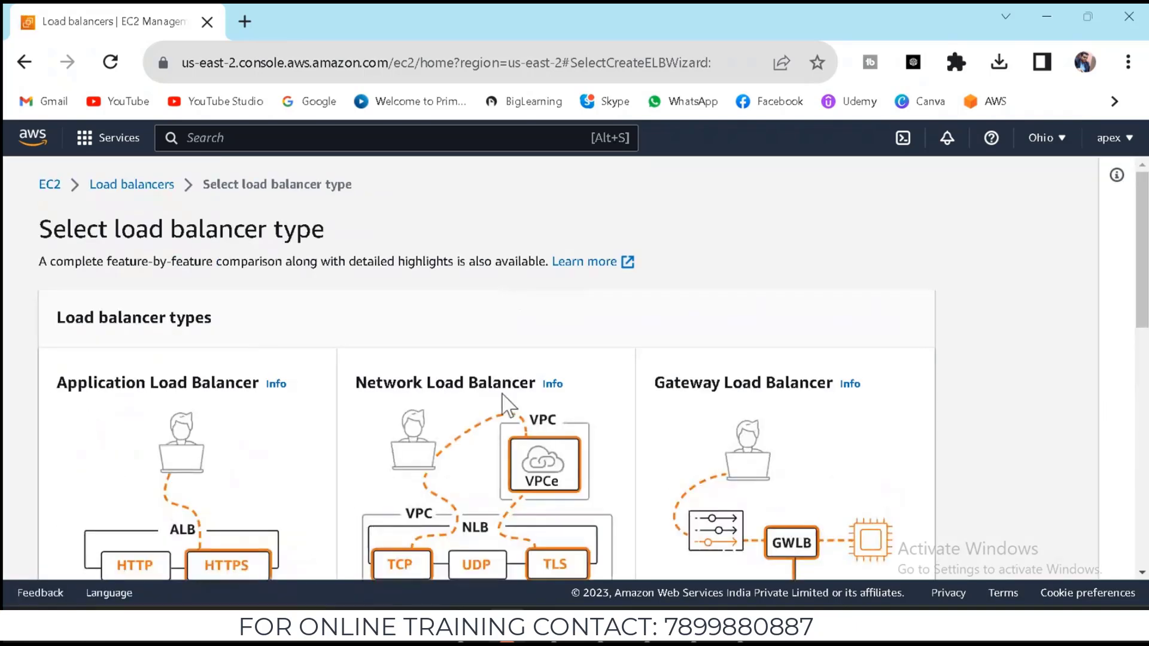
{"action": "scroll", "coordinate": [506, 401], "scroll_direction": "down", "scroll_amount": 2}
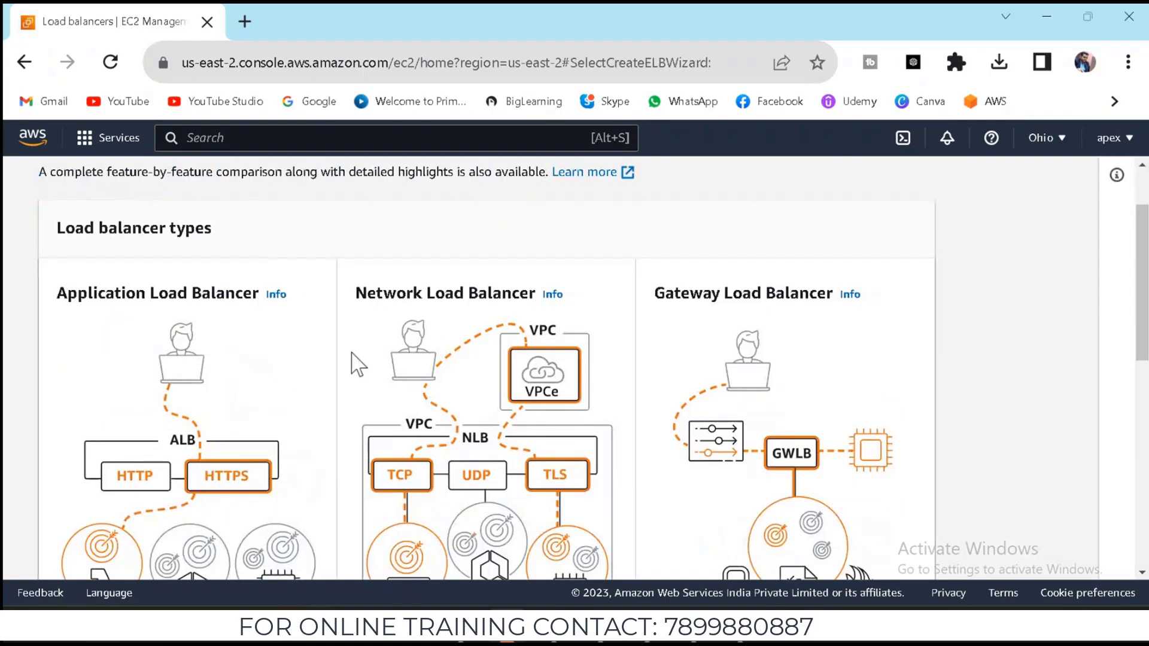
{"action": "scroll", "coordinate": [359, 365], "scroll_direction": "down", "scroll_amount": 8}
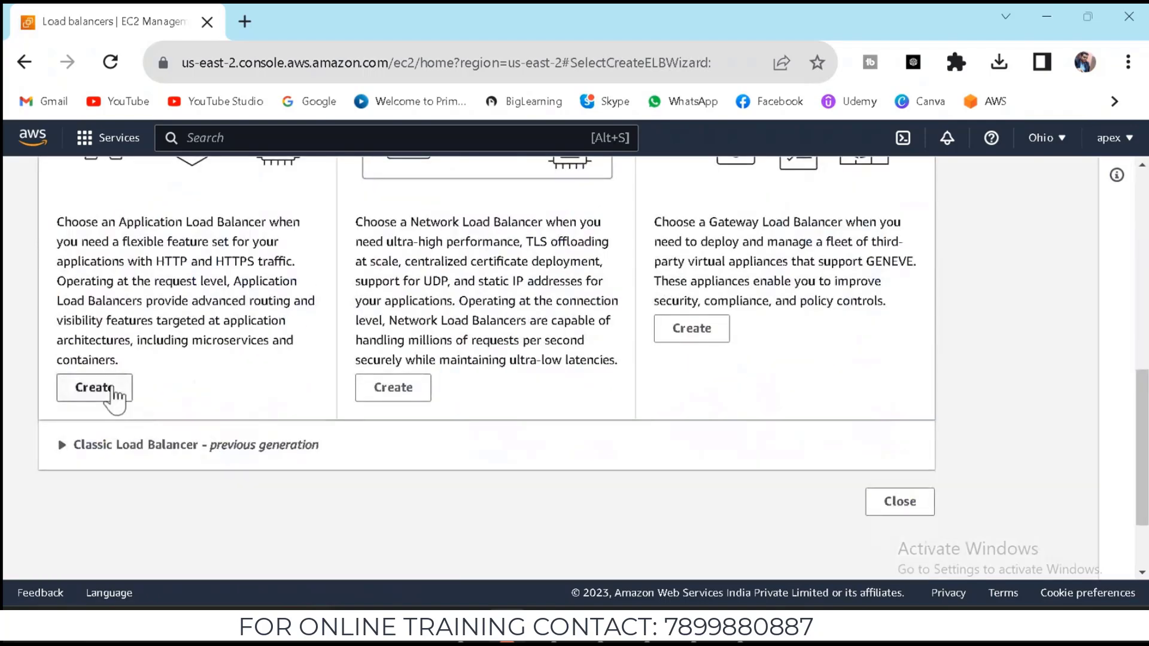
{"action": "scroll", "coordinate": [200, 359], "scroll_direction": "up", "scroll_amount": 5}
{"action": "scroll", "coordinate": [215, 316], "scroll_direction": "up", "scroll_amount": 5}
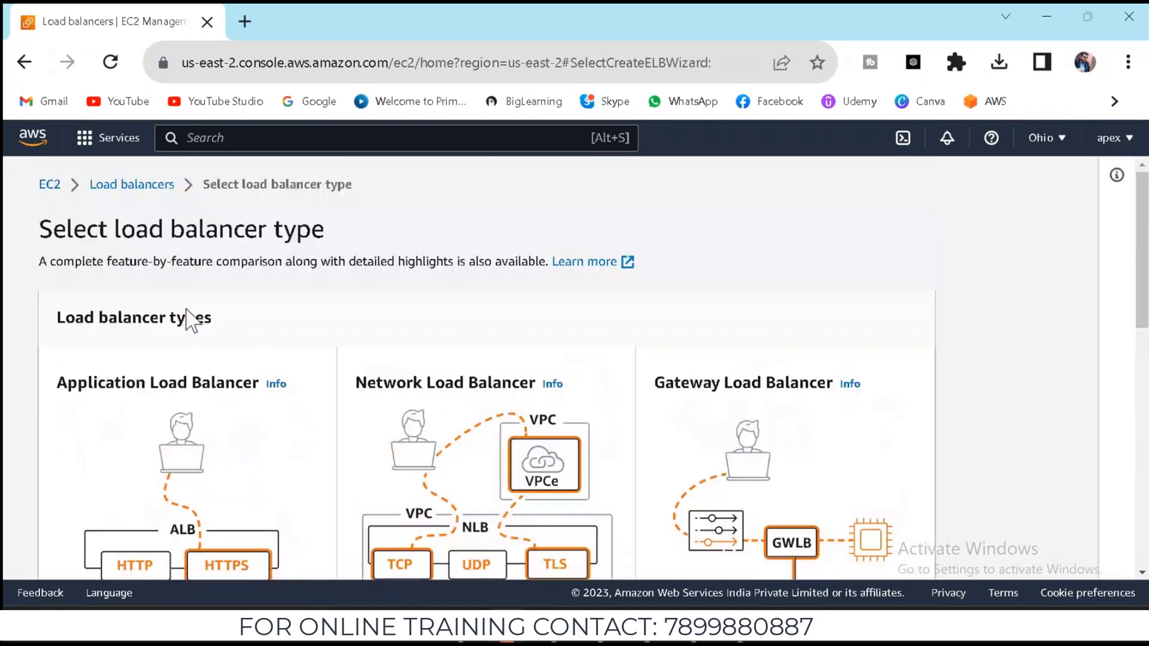
{"action": "scroll", "coordinate": [159, 374], "scroll_direction": "down", "scroll_amount": 10}
{"action": "left_click", "coordinate": [98, 289]}
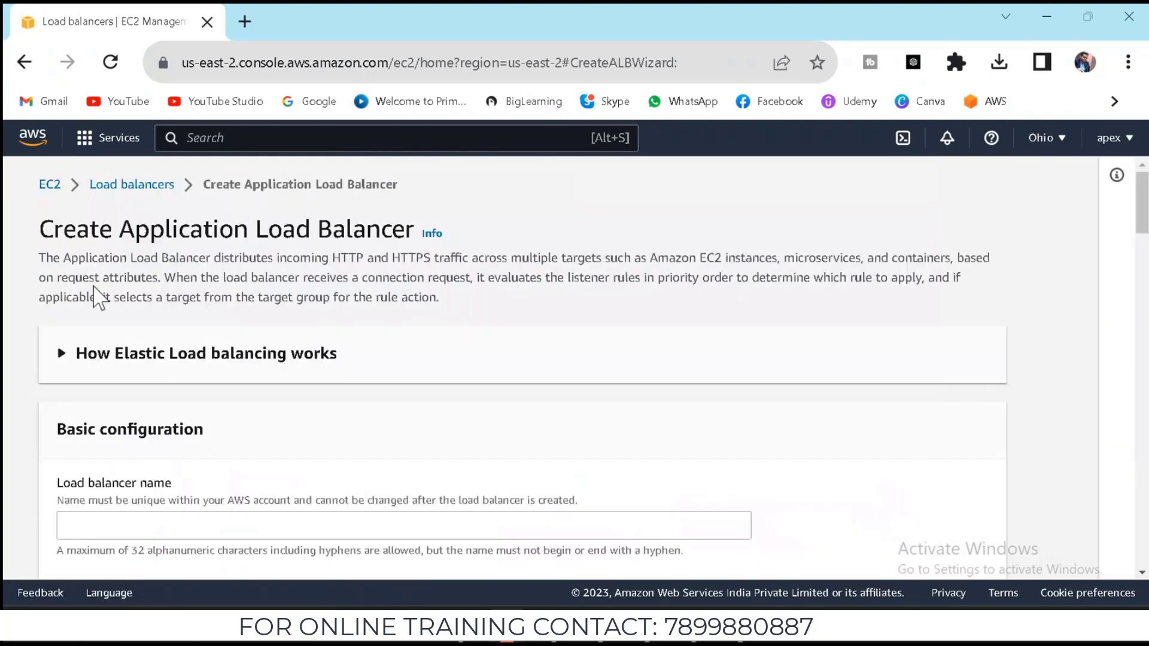
Enter APEX ALB as the load balancer name
{"action": "left_click", "coordinate": [182, 527]}
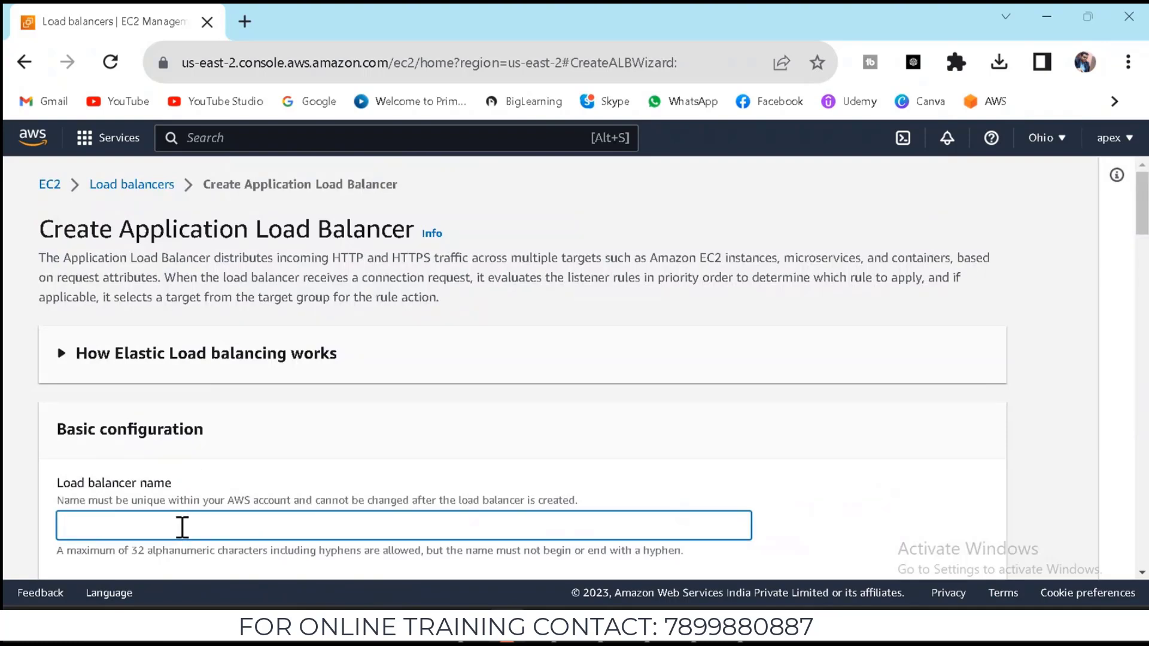
{"action": "type", "text": "APEX ALB"}
{"action": "scroll", "coordinate": [183, 526], "scroll_direction": "down", "scroll_amount": 4}
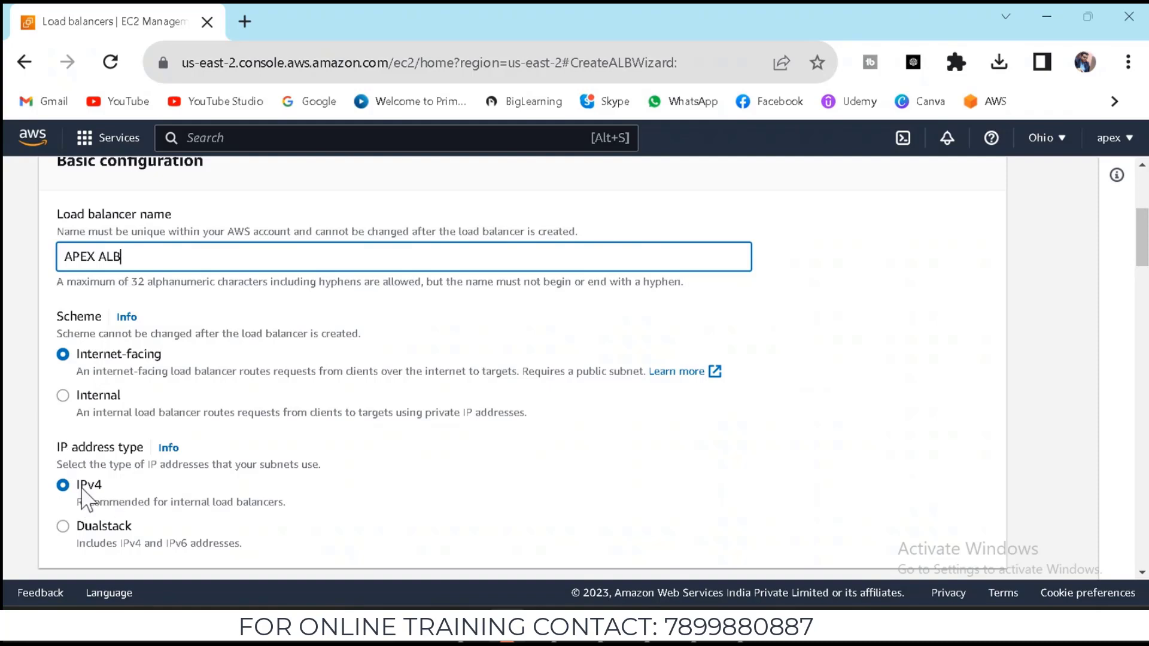
Examine the IP address type, the available VPCs and the availability zone mappings in the load balancer form
{"action": "scroll", "coordinate": [266, 476], "scroll_direction": "down", "scroll_amount": 3}
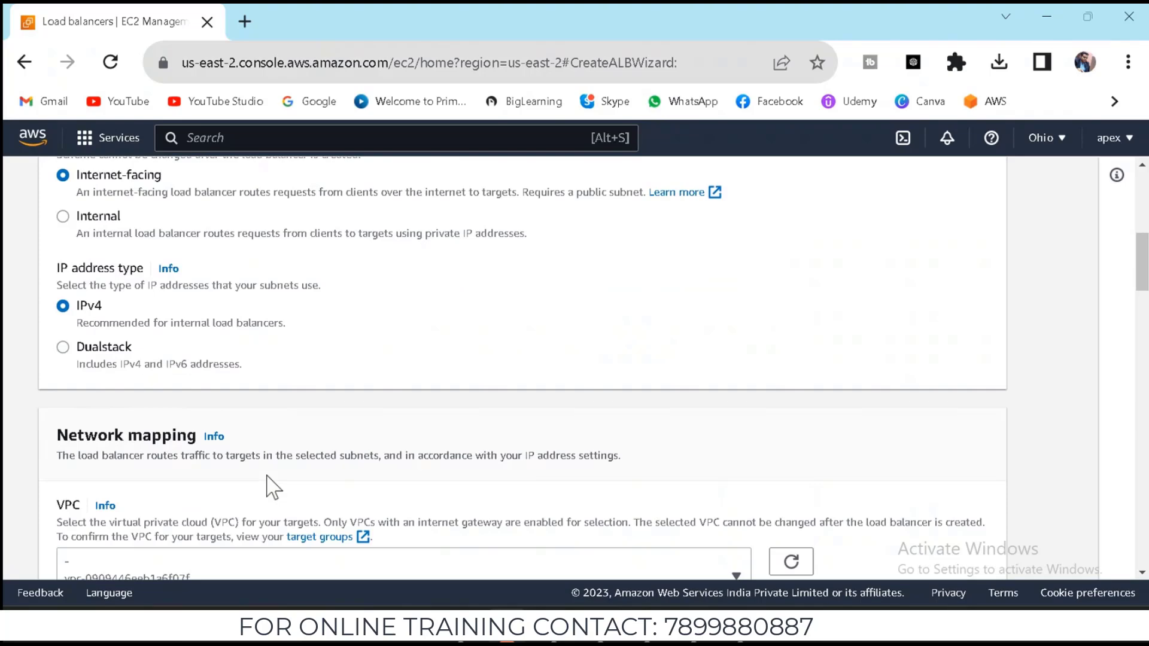
{"action": "scroll", "coordinate": [267, 476], "scroll_direction": "down", "scroll_amount": 2}
{"action": "scroll", "coordinate": [243, 469], "scroll_direction": "down", "scroll_amount": 3}
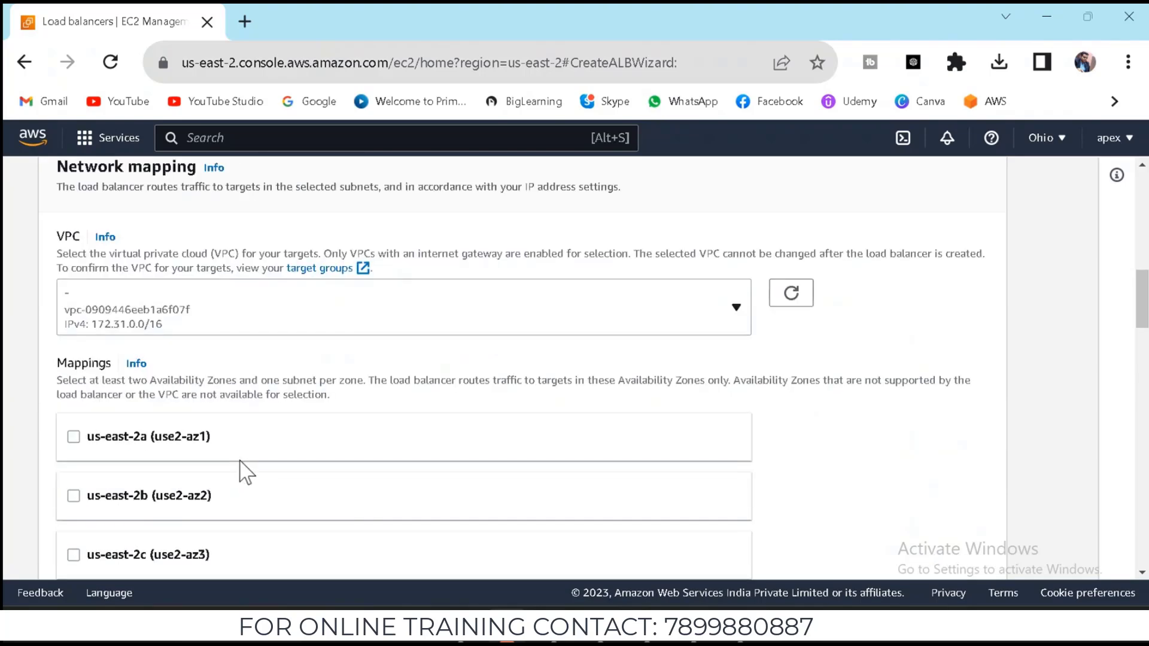
{"action": "left_click", "coordinate": [349, 326]}
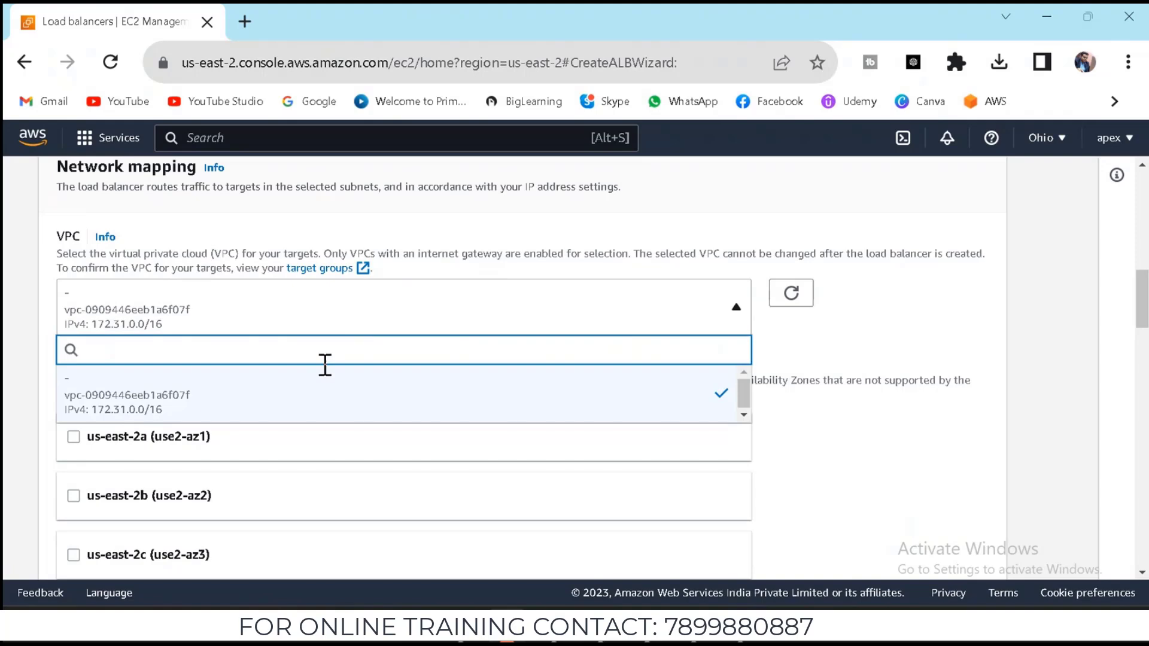
{"action": "left_click", "coordinate": [800, 443]}
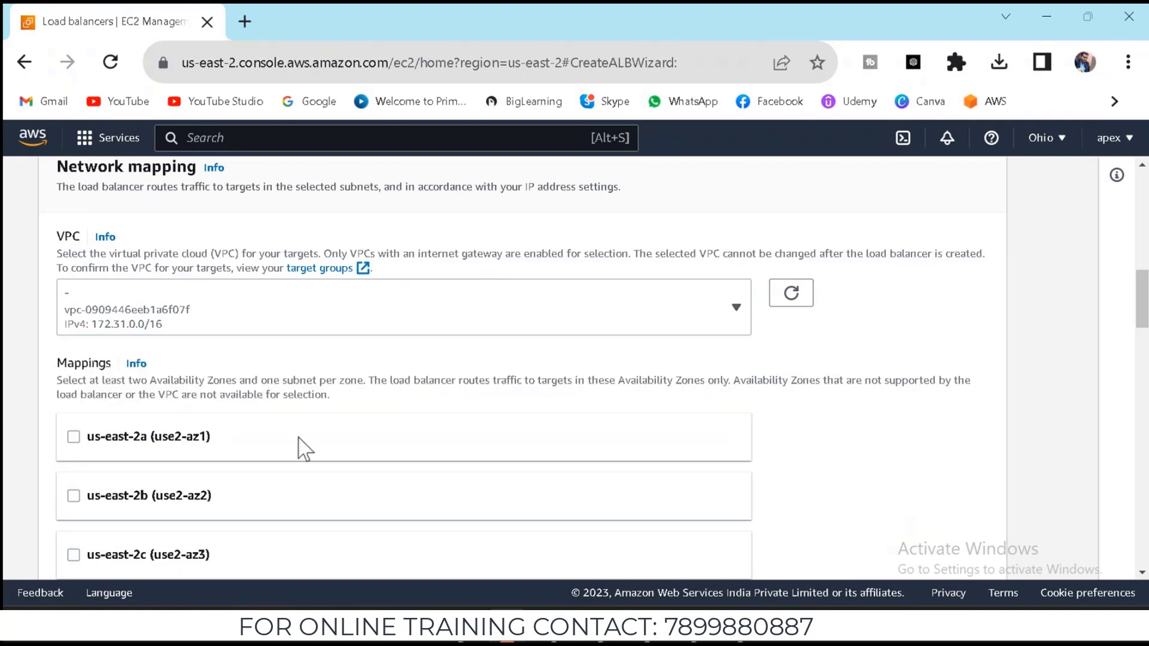
{"action": "scroll", "coordinate": [305, 449], "scroll_direction": "down", "scroll_amount": 1}
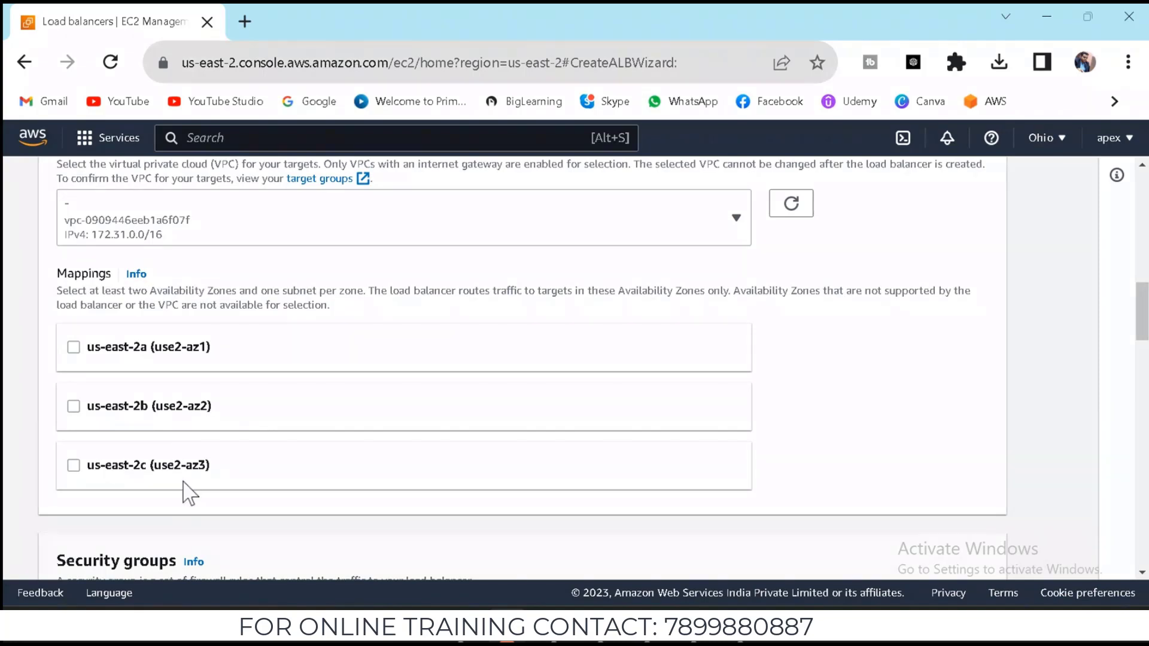
{"action": "scroll", "coordinate": [189, 491], "scroll_direction": "up", "scroll_amount": 2}
{"action": "scroll", "coordinate": [185, 487], "scroll_direction": "down", "scroll_amount": 2}
{"action": "scroll", "coordinate": [189, 341], "scroll_direction": "up", "scroll_amount": 15}
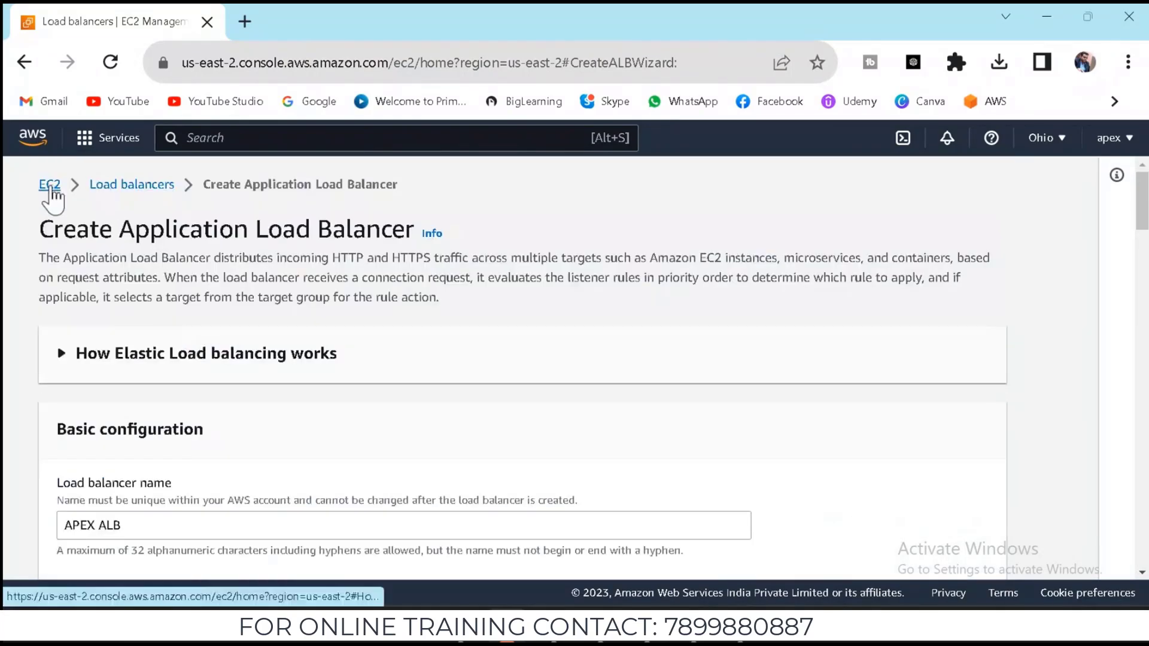
Open the running EC2 instances and check the availability zone in SERVER-1's networking details
{"action": "left_click", "coordinate": [52, 188]}
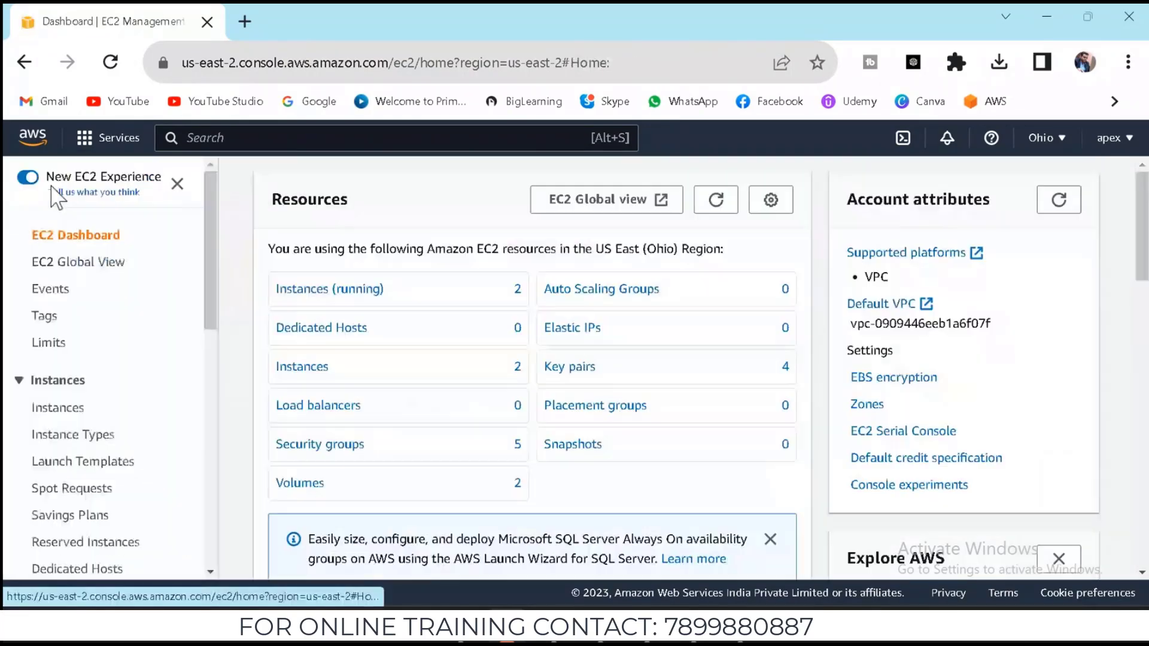
{"action": "left_click", "coordinate": [376, 293]}
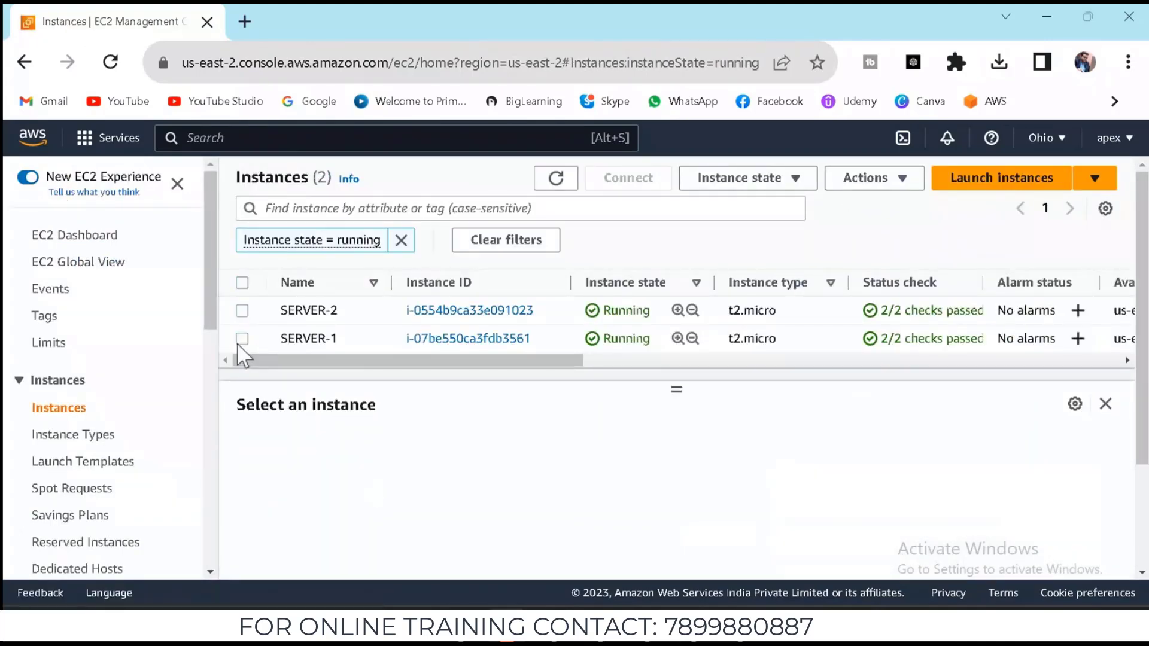
{"action": "left_click", "coordinate": [241, 339]}
{"action": "scroll", "coordinate": [329, 446], "scroll_direction": "down", "scroll_amount": 1}
{"action": "scroll", "coordinate": [371, 426], "scroll_direction": "up", "scroll_amount": 1}
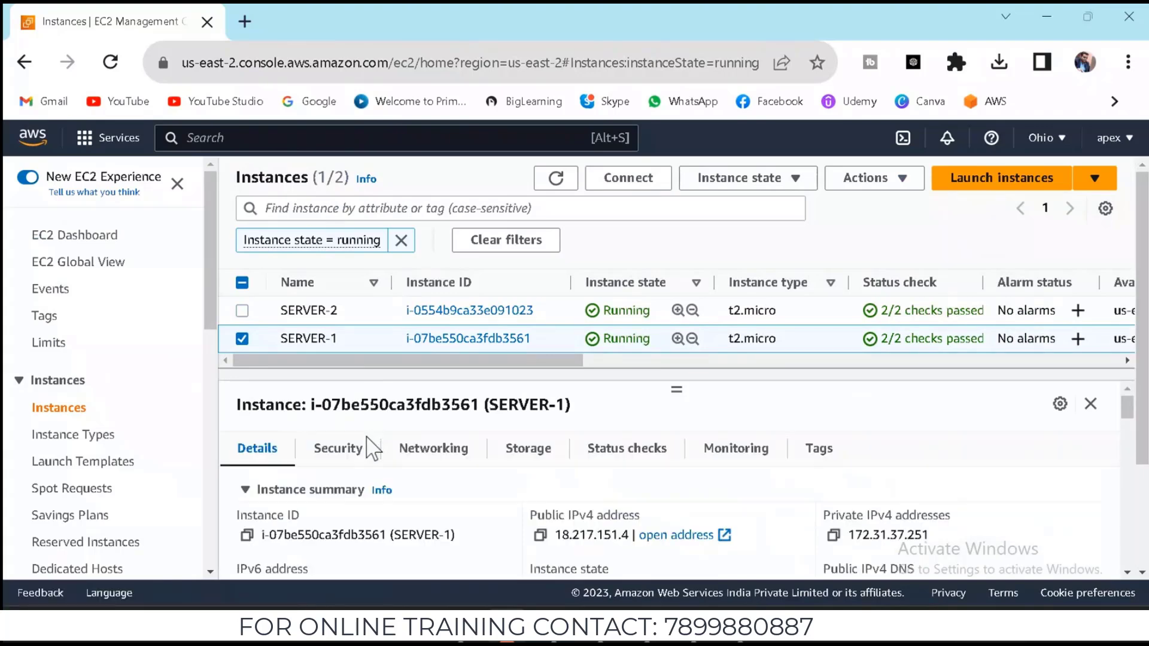
{"action": "left_click", "coordinate": [434, 448]}
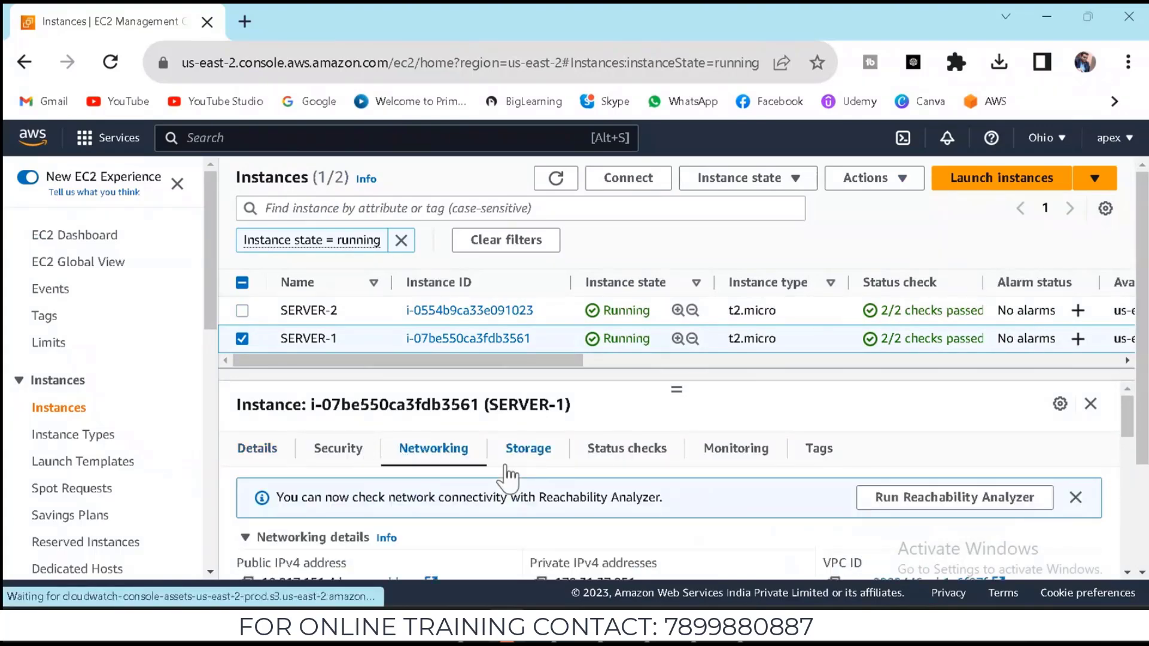
{"action": "scroll", "coordinate": [516, 515], "scroll_direction": "down", "scroll_amount": 2}
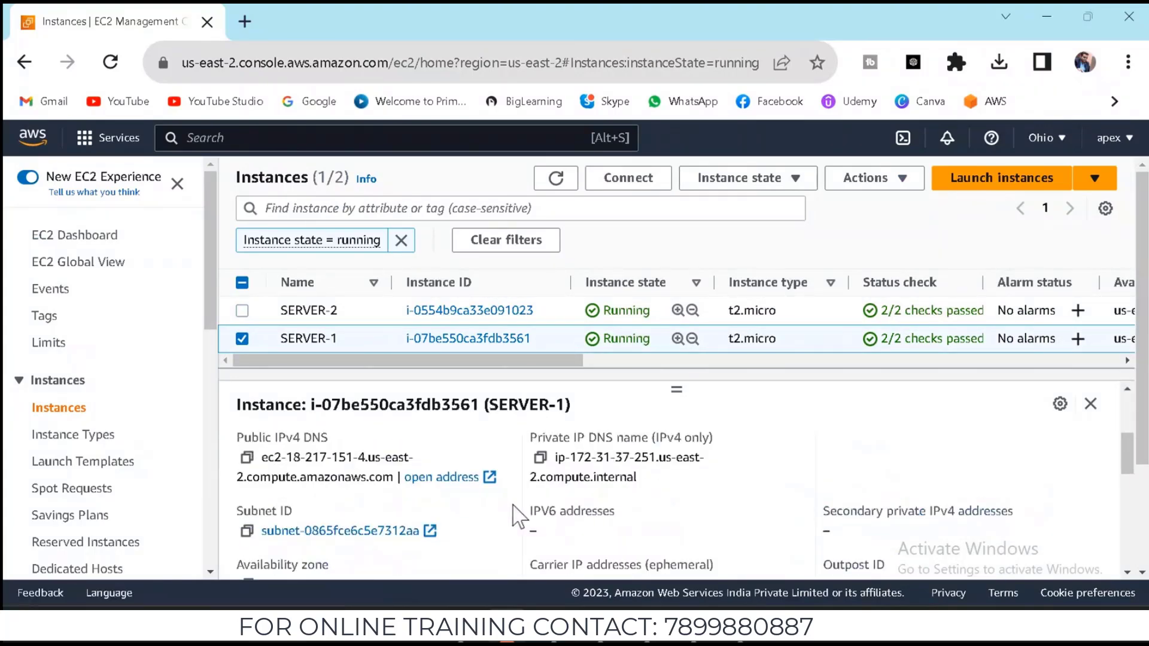
{"action": "scroll", "coordinate": [518, 516], "scroll_direction": "down", "scroll_amount": 1}
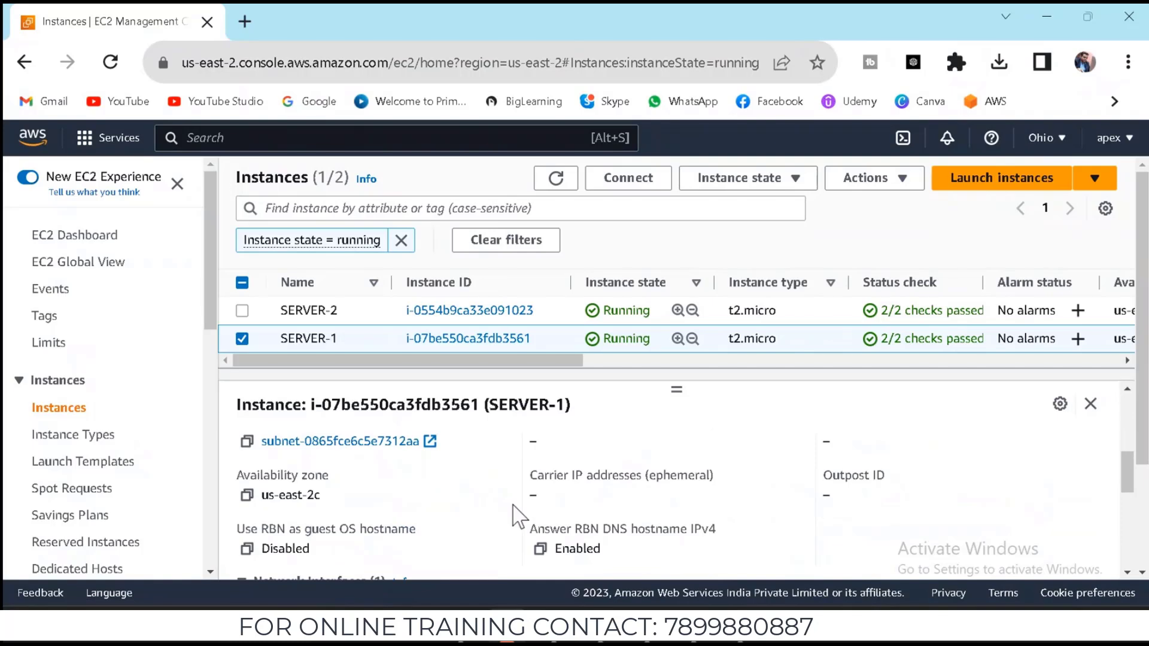
Select only SERVER-2 and check the availability zone in its networking details
{"action": "left_click", "coordinate": [242, 310]}
{"action": "left_click", "coordinate": [243, 338]}
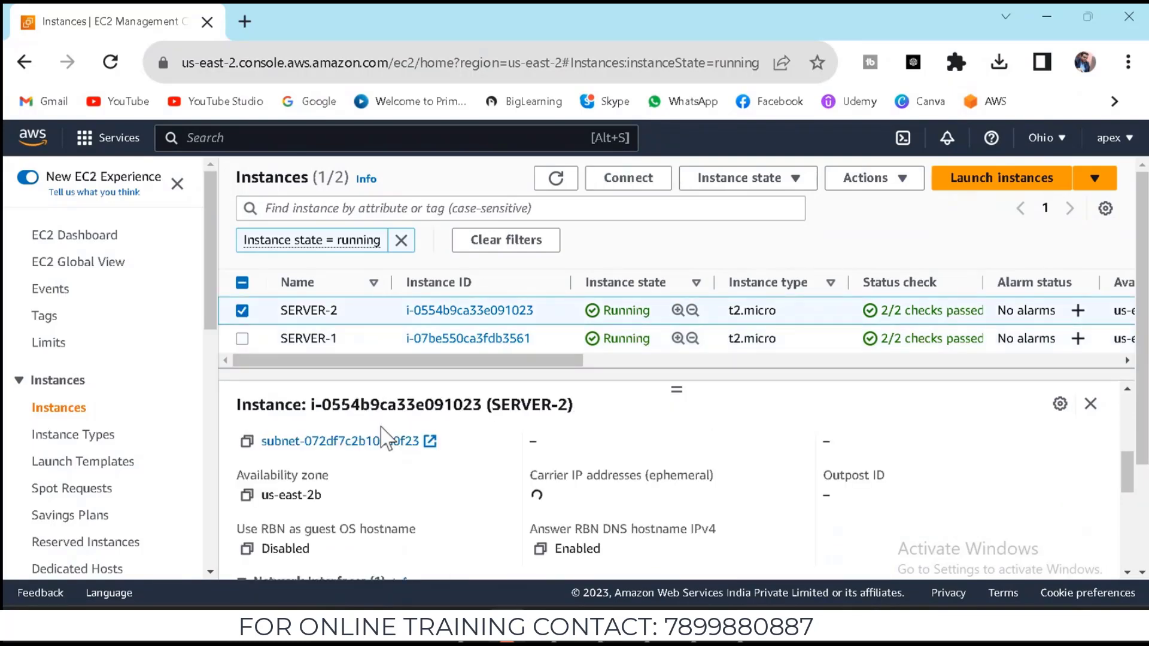
{"action": "scroll", "coordinate": [455, 526], "scroll_direction": "down", "scroll_amount": 1}
{"action": "scroll", "coordinate": [454, 527], "scroll_direction": "down", "scroll_amount": 4}
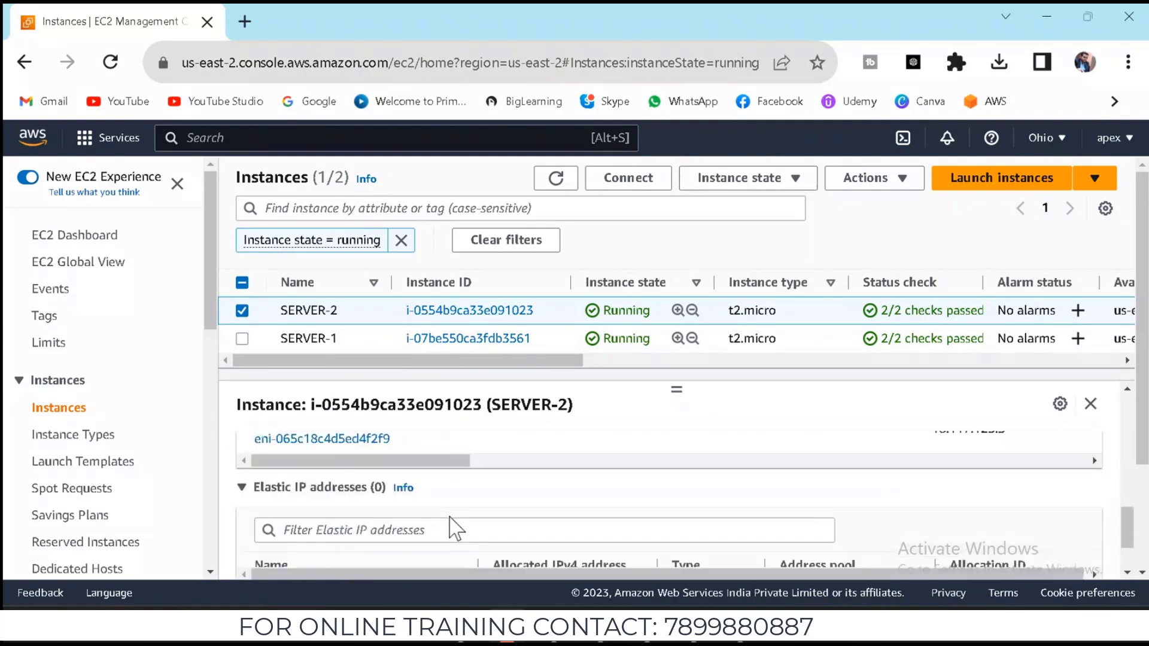
{"action": "scroll", "coordinate": [455, 527], "scroll_direction": "up", "scroll_amount": 5}
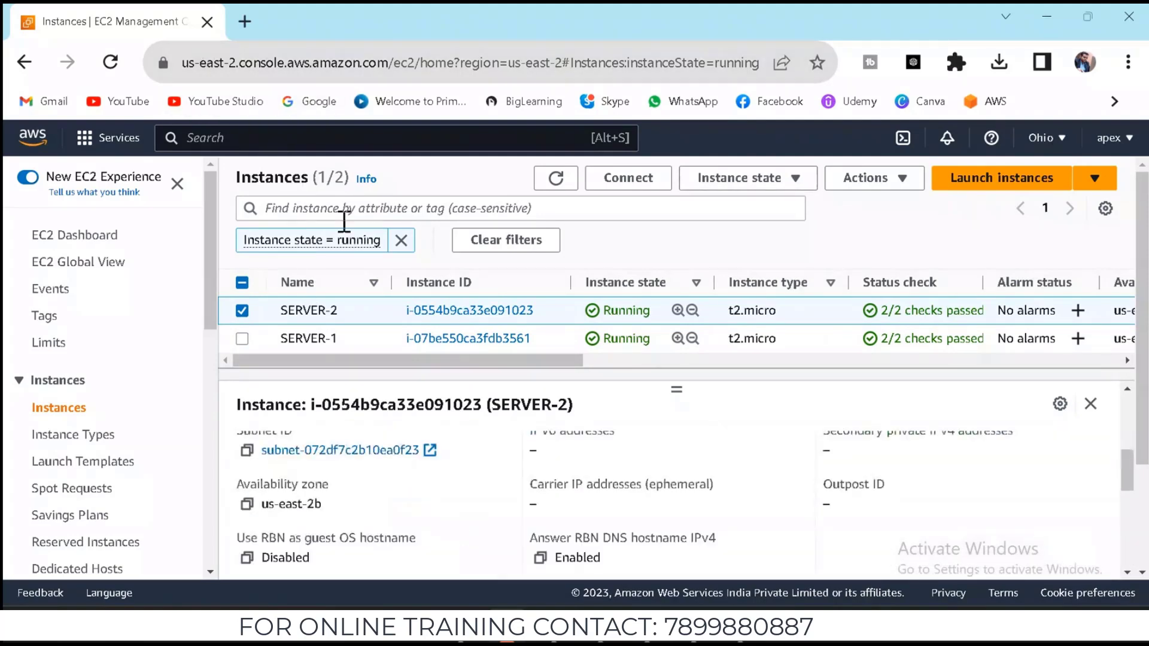
Return to the load balancers page and start creating a new load balancer
{"action": "scroll", "coordinate": [76, 520], "scroll_direction": "down", "scroll_amount": 4}
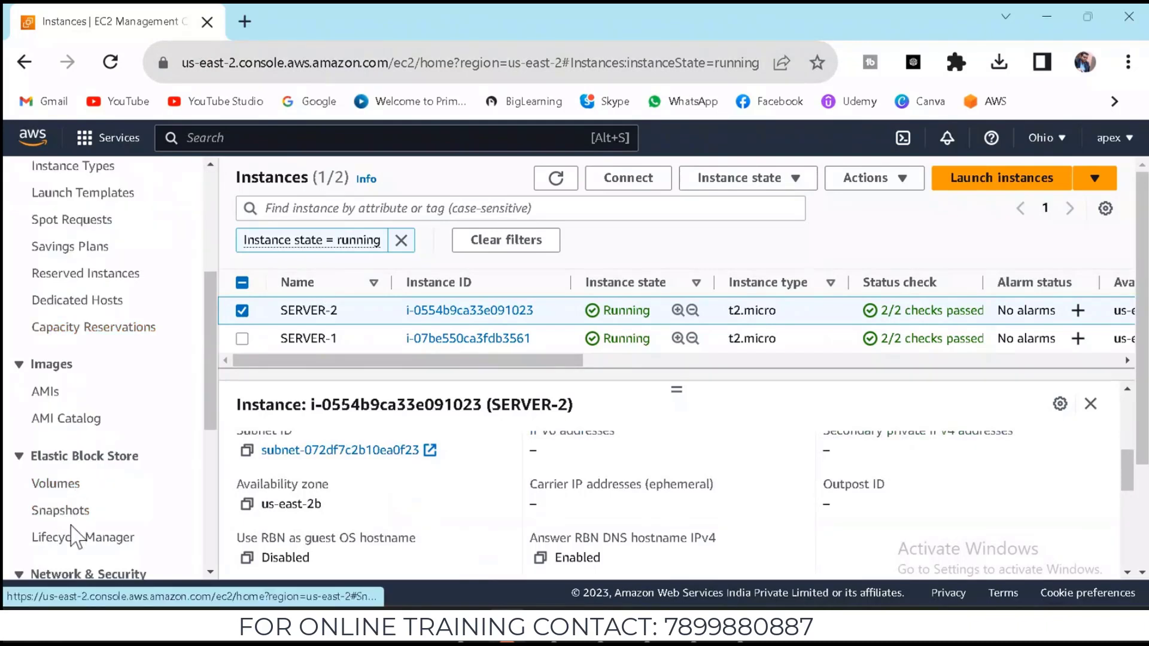
{"action": "scroll", "coordinate": [72, 532], "scroll_direction": "down", "scroll_amount": 3}
{"action": "scroll", "coordinate": [70, 535], "scroll_direction": "down", "scroll_amount": 3}
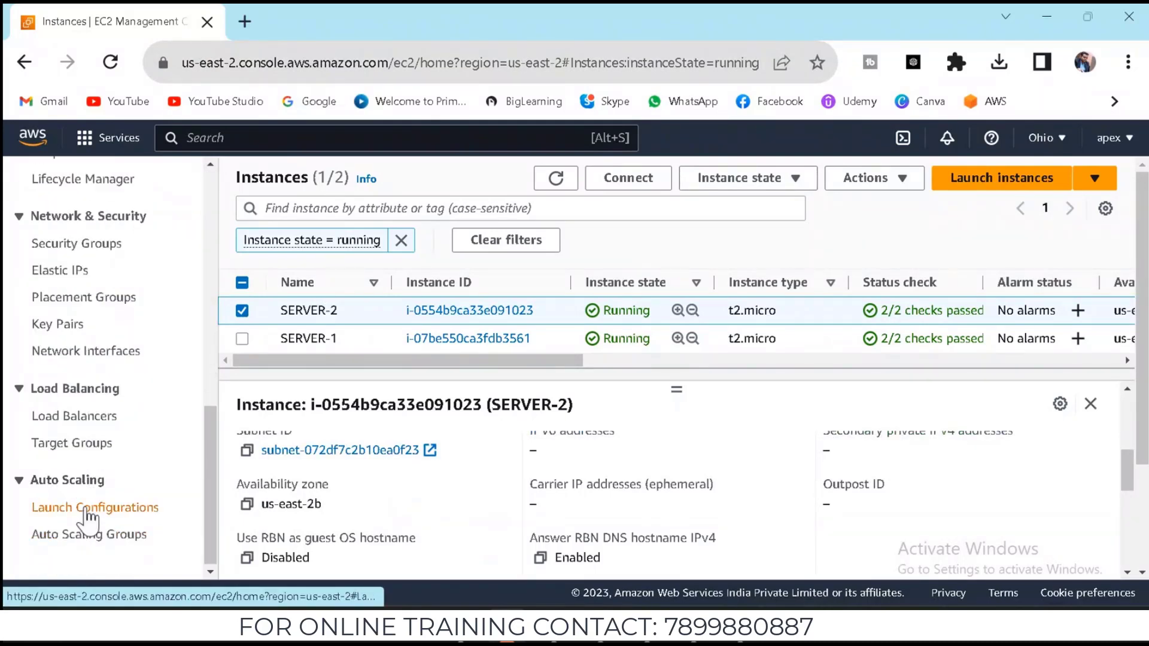
{"action": "left_click", "coordinate": [76, 417]}
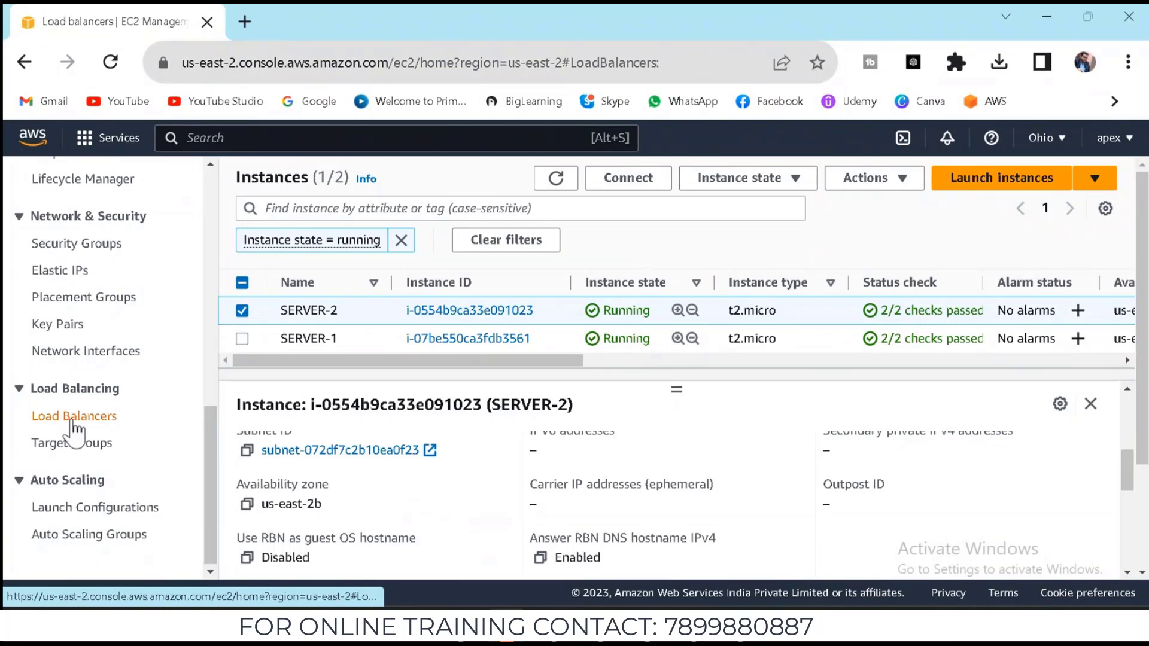
{"action": "left_click", "coordinate": [490, 289]}
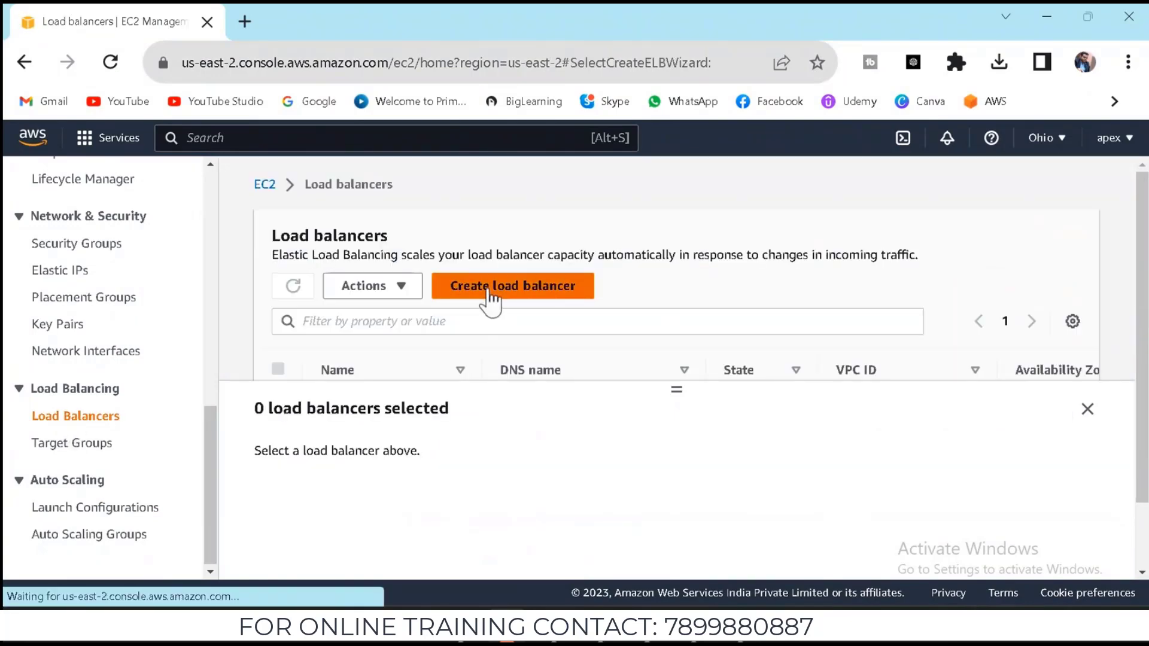
Start creating an Application Load Balancer and name it APEX LOAD BAL
{"action": "scroll", "coordinate": [218, 569], "scroll_direction": "down", "scroll_amount": 5}
{"action": "left_click", "coordinate": [93, 296]}
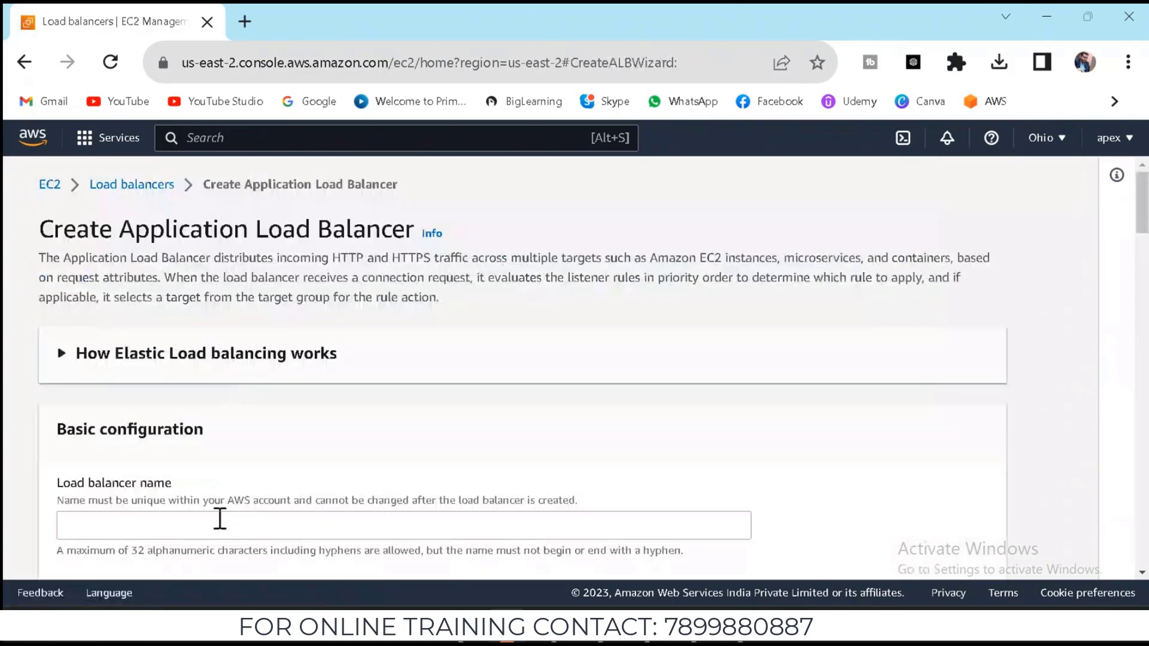
{"action": "left_click", "coordinate": [220, 520]}
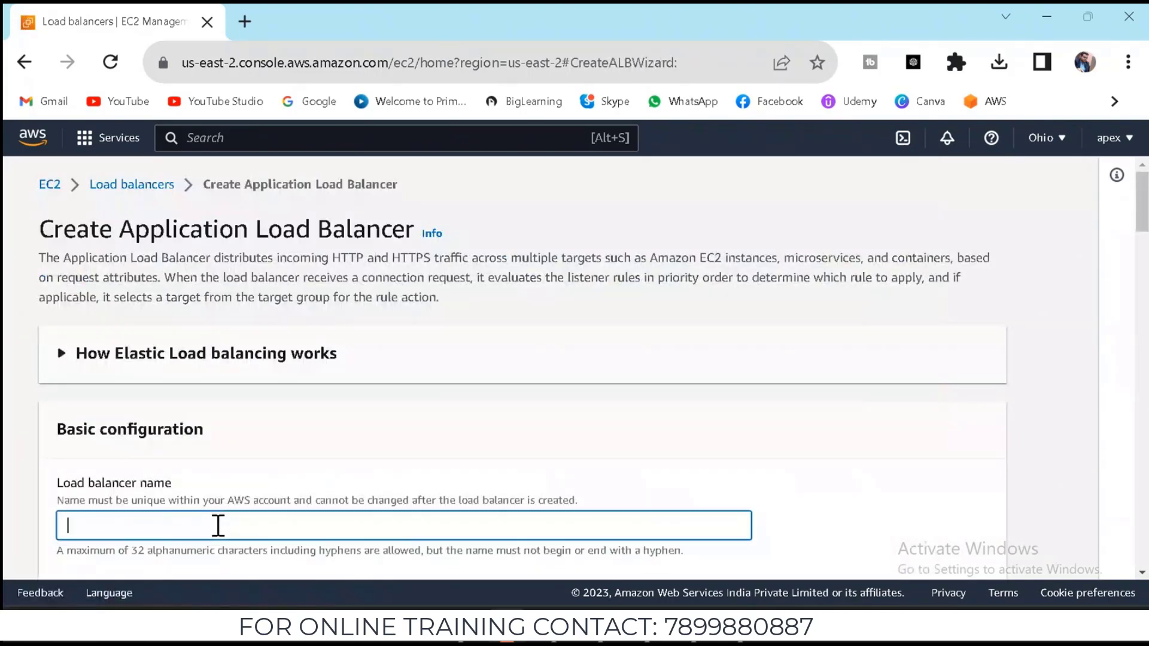
{"action": "type", "text": "APEX LOAD BA"}
{"action": "left_click", "coordinate": [221, 489]}
{"action": "type", "text": "L"}
{"action": "key", "text": "Left"}
{"action": "key", "text": "Left"}
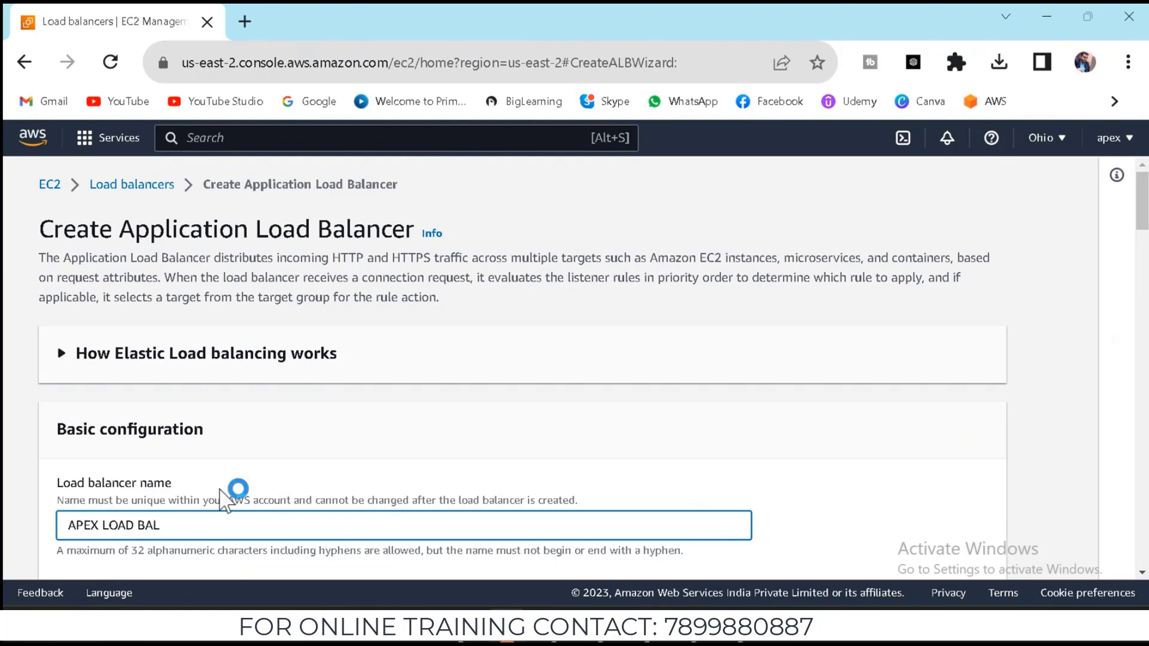
{"action": "key", "text": "Delete"}
Map the load balancer to the us-east-2b and us-east-2c availability zones in the network mapping
{"action": "scroll", "coordinate": [226, 500], "scroll_direction": "down", "scroll_amount": 6}
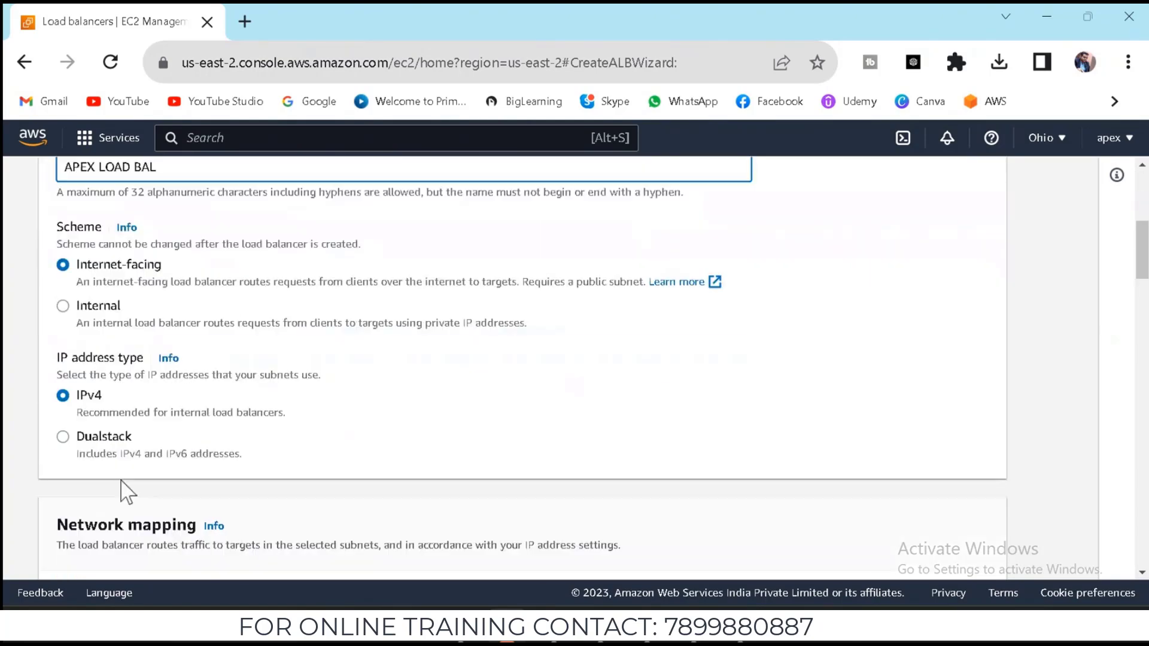
{"action": "scroll", "coordinate": [68, 497], "scroll_direction": "down", "scroll_amount": 3}
{"action": "scroll", "coordinate": [136, 502], "scroll_direction": "down", "scroll_amount": 4}
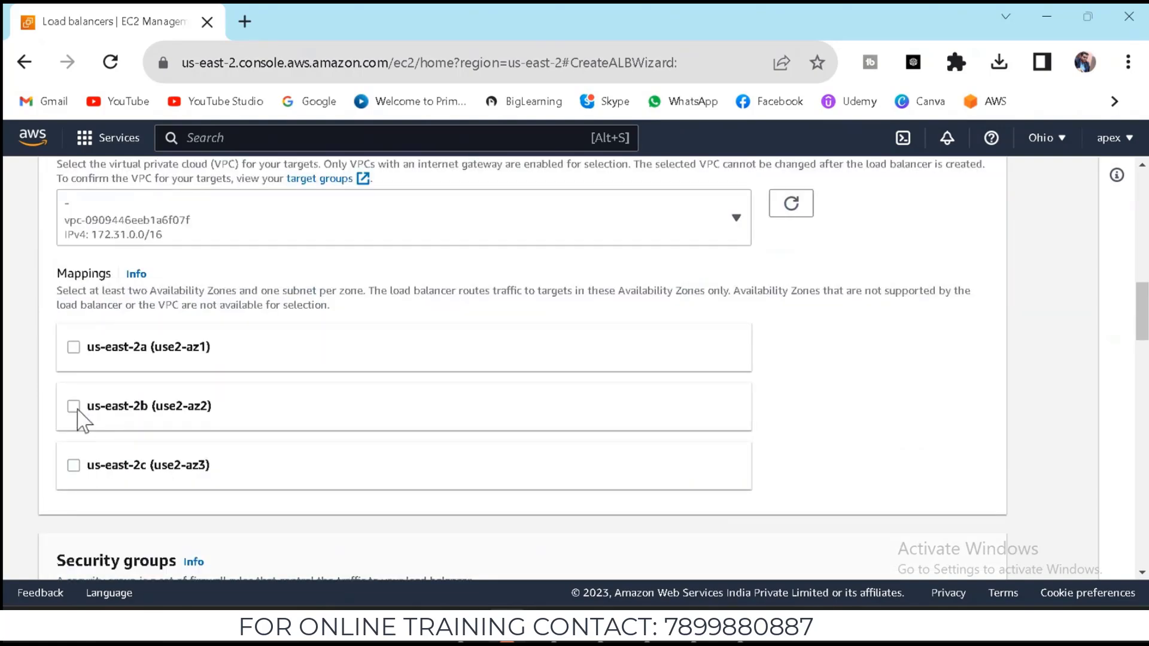
{"action": "left_click", "coordinate": [73, 406]}
{"action": "left_click", "coordinate": [132, 496]}
{"action": "left_click", "coordinate": [133, 500]}
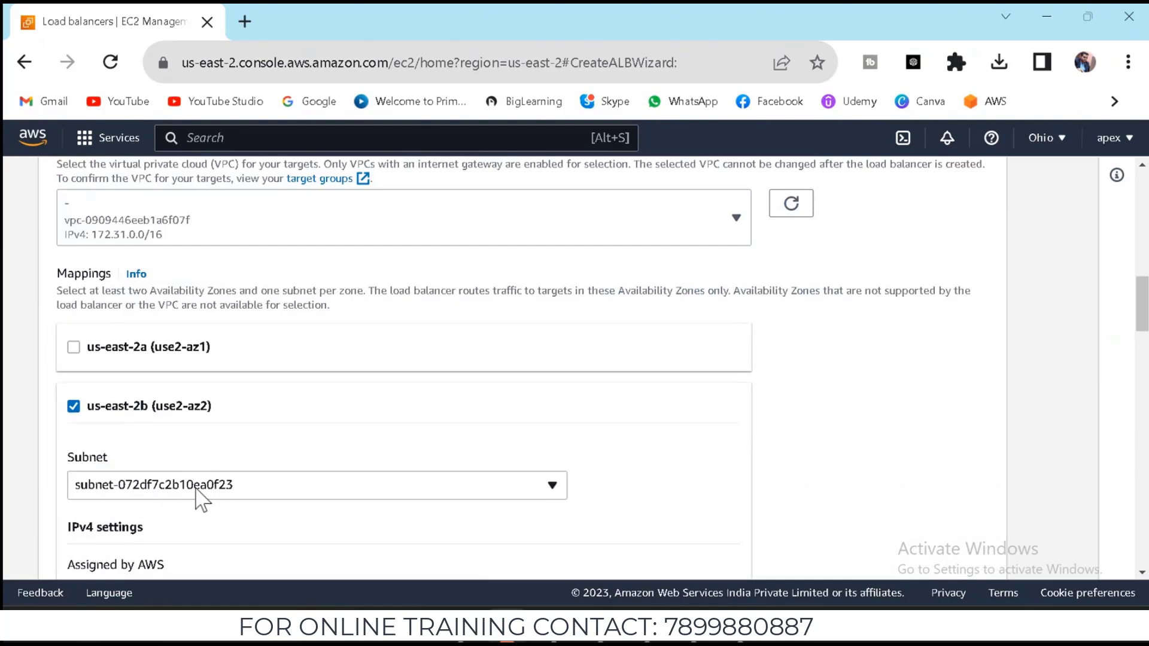
{"action": "scroll", "coordinate": [203, 498], "scroll_direction": "down", "scroll_amount": 3}
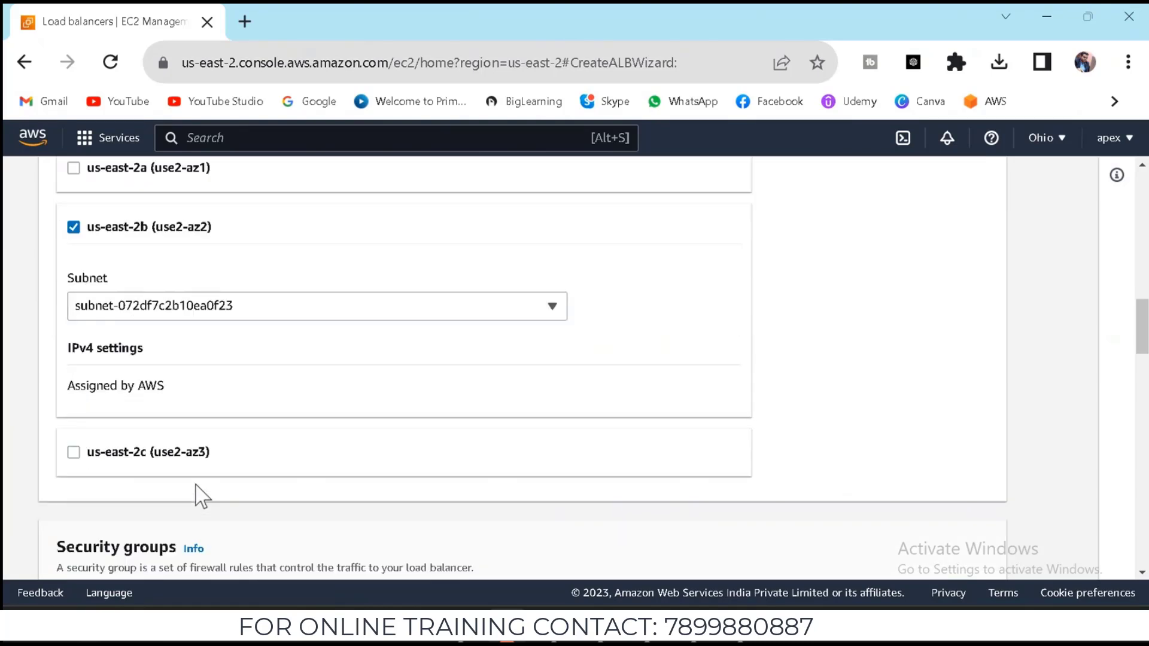
{"action": "left_click", "coordinate": [75, 453]}
Add LB SECURITY GROUP to the load balancer's security groups alongside the default one
{"action": "scroll", "coordinate": [289, 441], "scroll_direction": "down", "scroll_amount": 7}
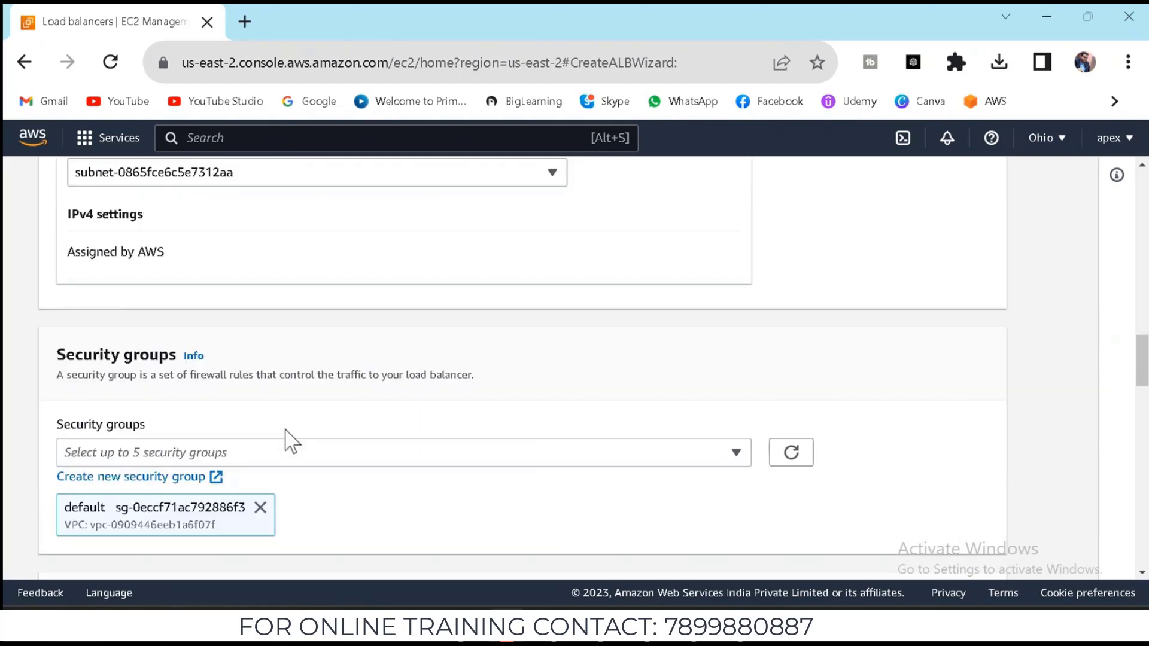
{"action": "left_click", "coordinate": [319, 365]}
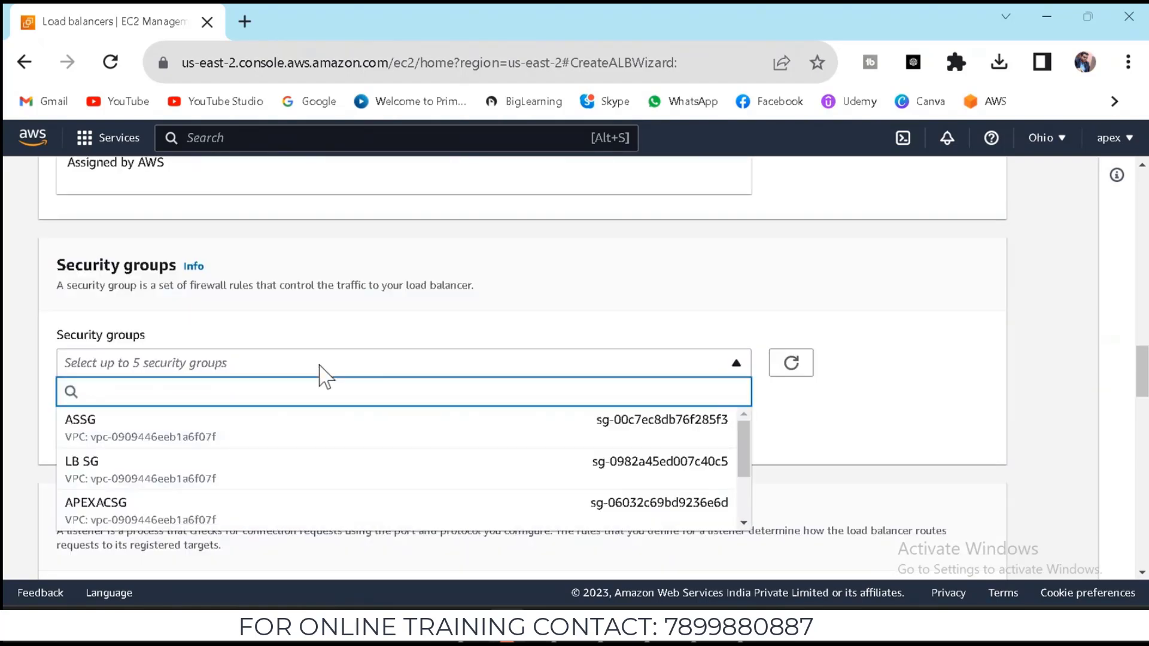
{"action": "scroll", "coordinate": [186, 503], "scroll_direction": "down", "scroll_amount": 2}
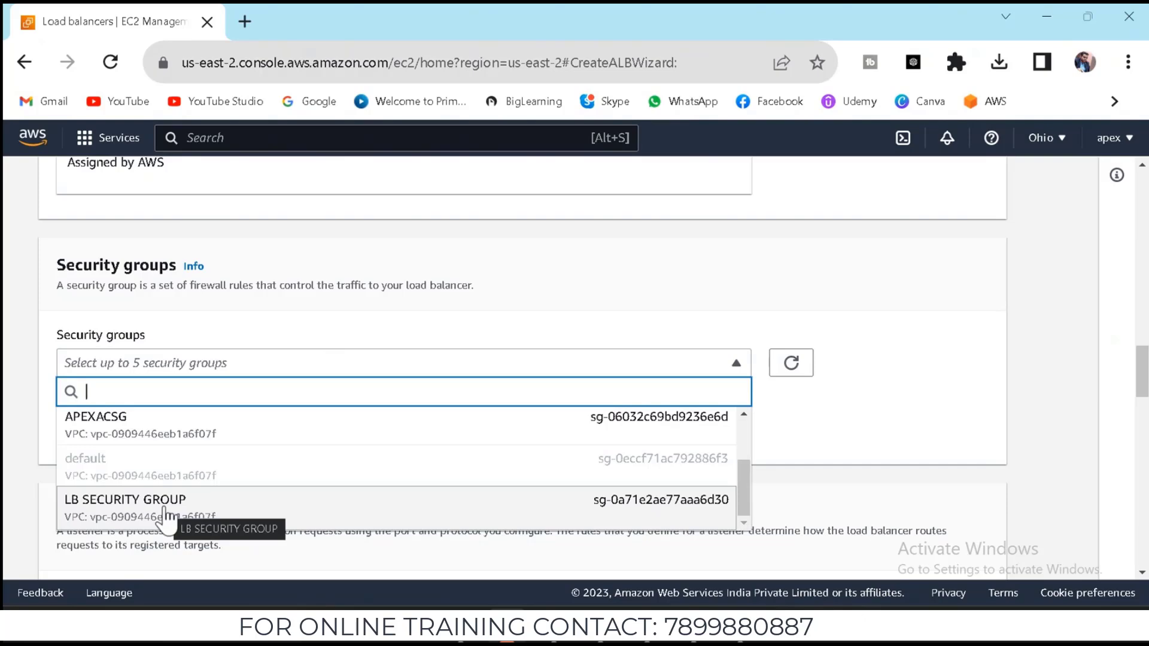
{"action": "left_click", "coordinate": [165, 508]}
Check which target groups are available for the HTTP:80 listener's default action
{"action": "scroll", "coordinate": [274, 430], "scroll_direction": "down", "scroll_amount": 3}
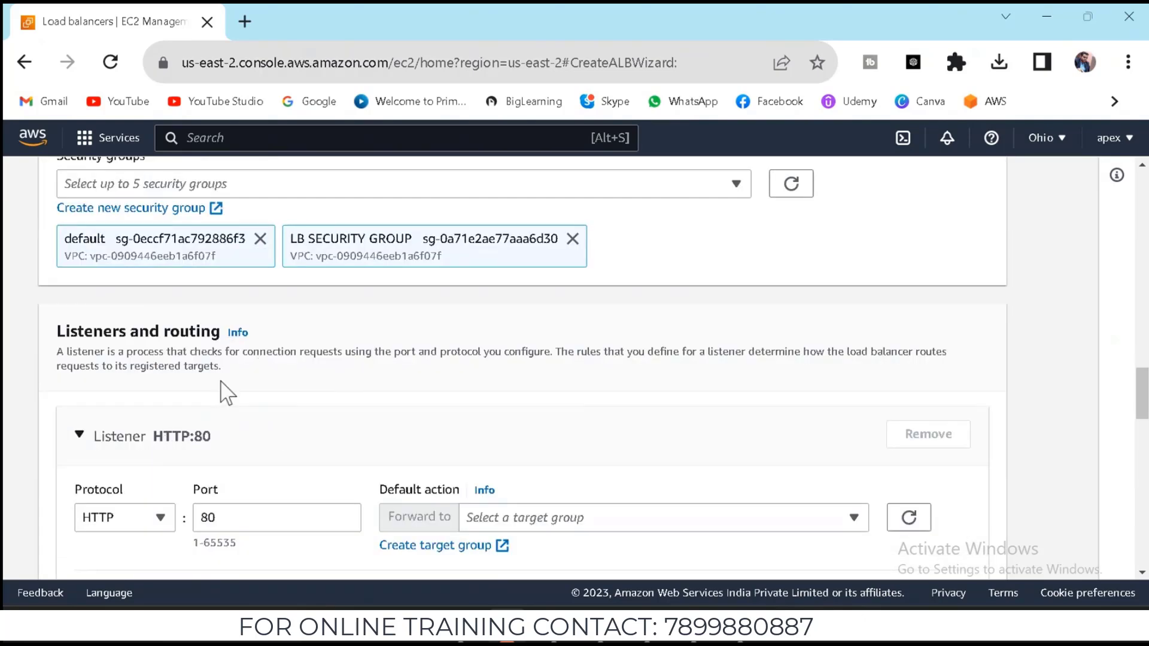
{"action": "scroll", "coordinate": [223, 390], "scroll_direction": "down", "scroll_amount": 2}
{"action": "scroll", "coordinate": [215, 477], "scroll_direction": "down", "scroll_amount": 2}
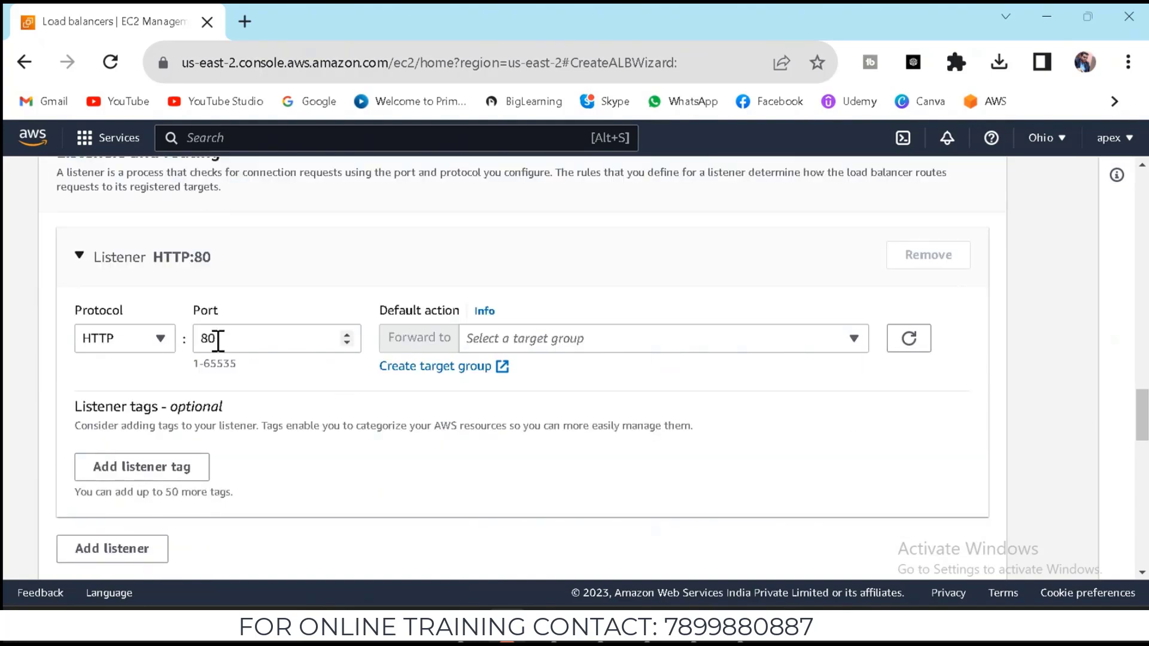
{"action": "left_click", "coordinate": [821, 344]}
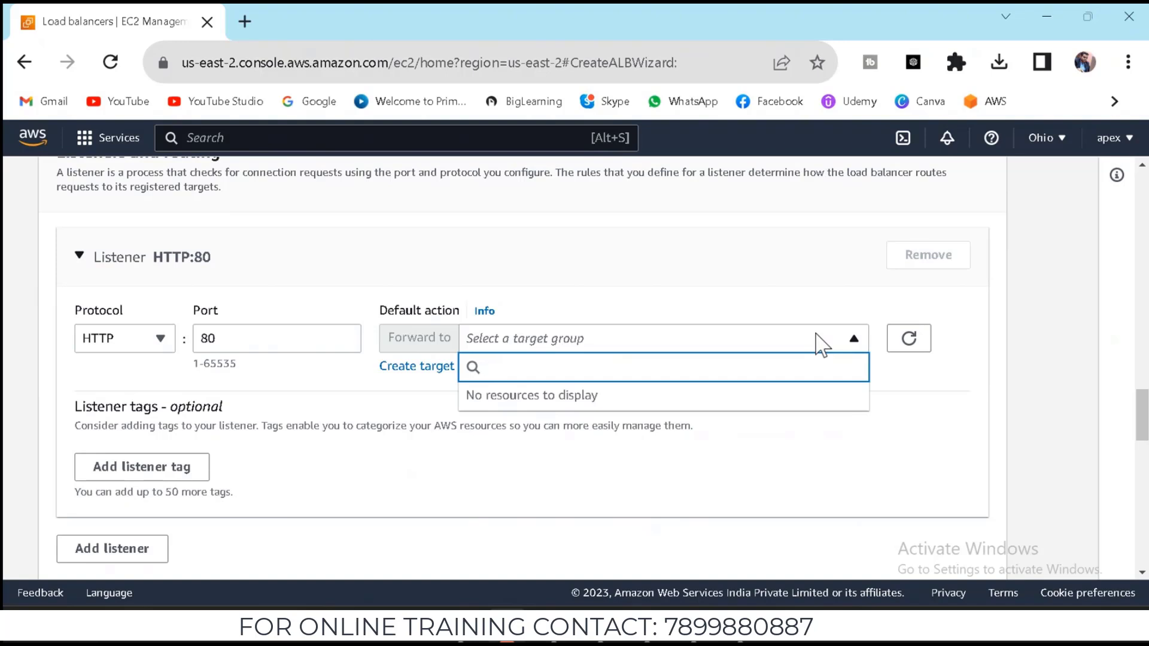
{"action": "left_click", "coordinate": [816, 336]}
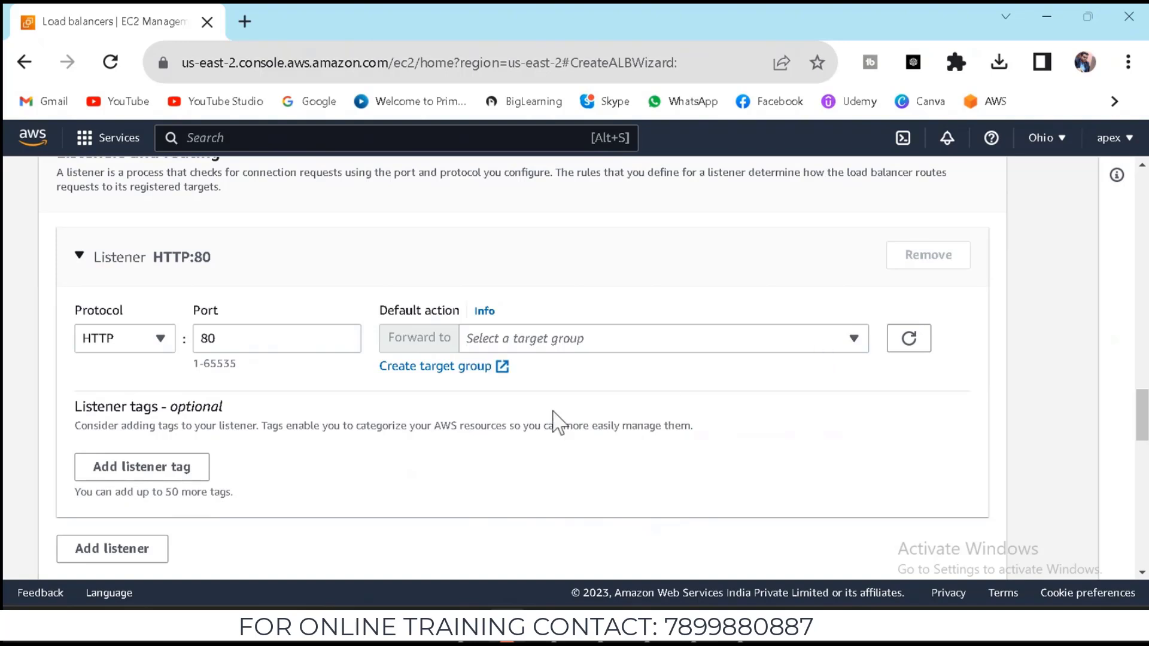
Review the load balancer form, including add-on services, the configuration summary, scheme, zone mappings and listener settings
{"action": "scroll", "coordinate": [425, 428], "scroll_direction": "up", "scroll_amount": 1}
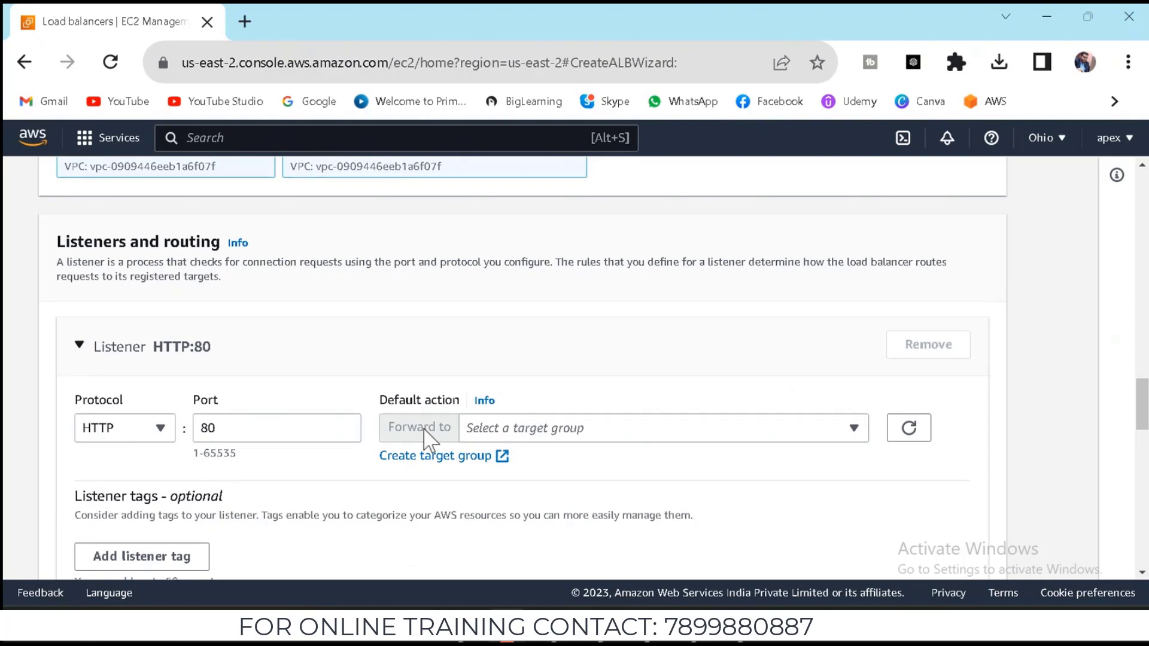
{"action": "scroll", "coordinate": [425, 428], "scroll_direction": "down", "scroll_amount": 3}
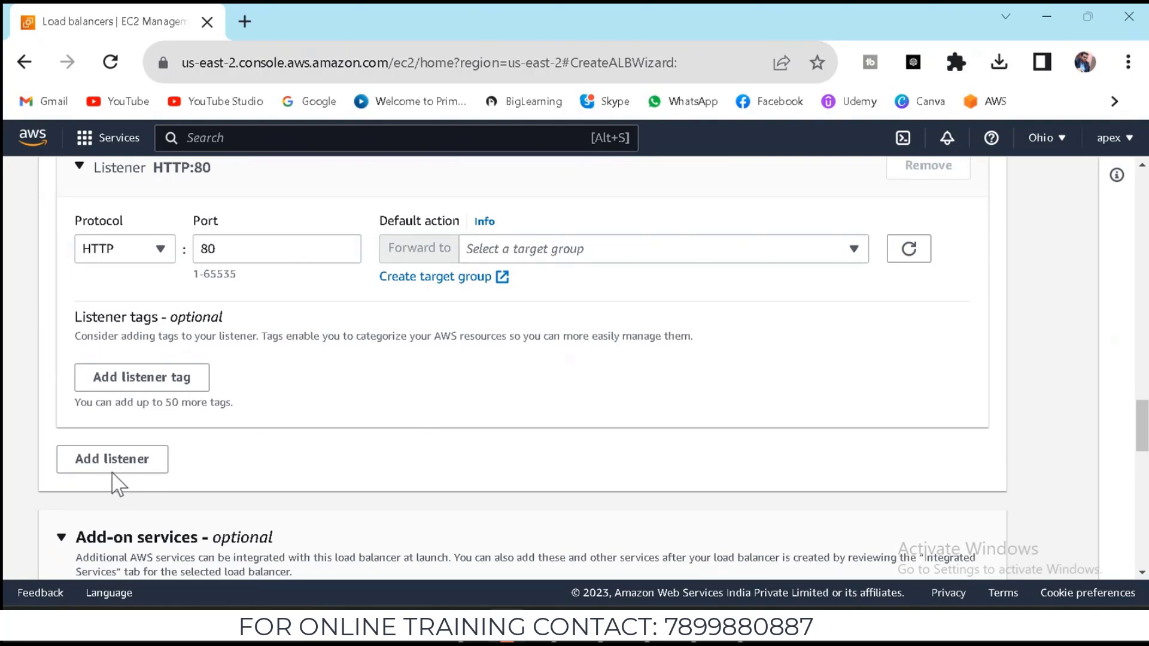
{"action": "scroll", "coordinate": [287, 415], "scroll_direction": "down", "scroll_amount": 3}
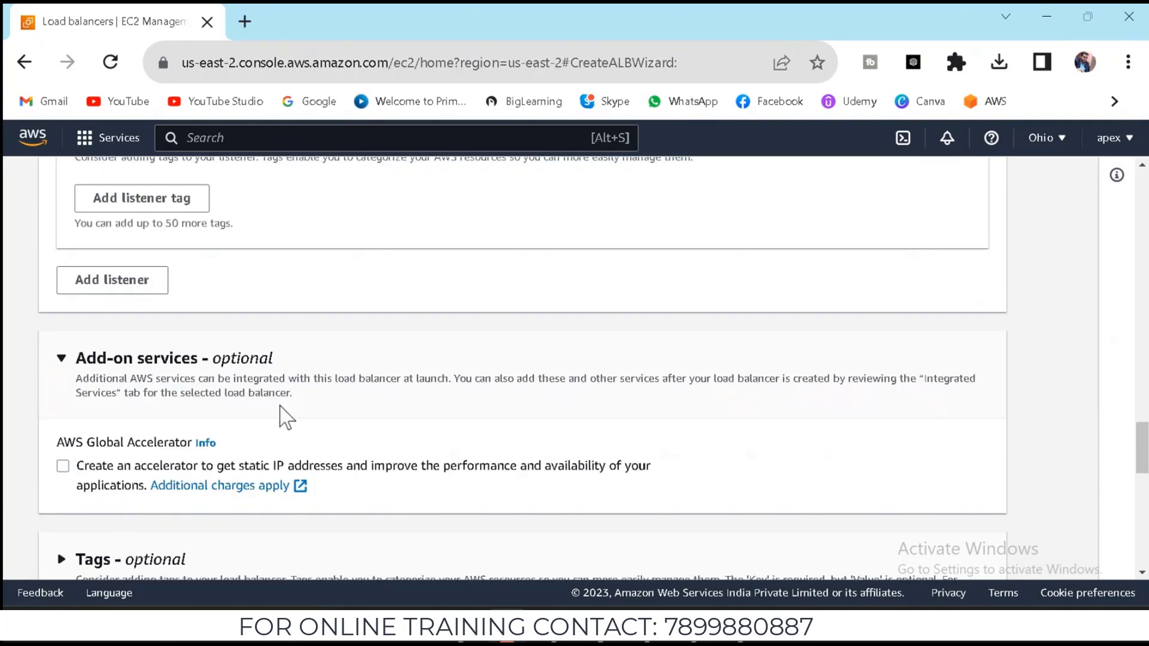
{"action": "scroll", "coordinate": [287, 415], "scroll_direction": "up", "scroll_amount": 5}
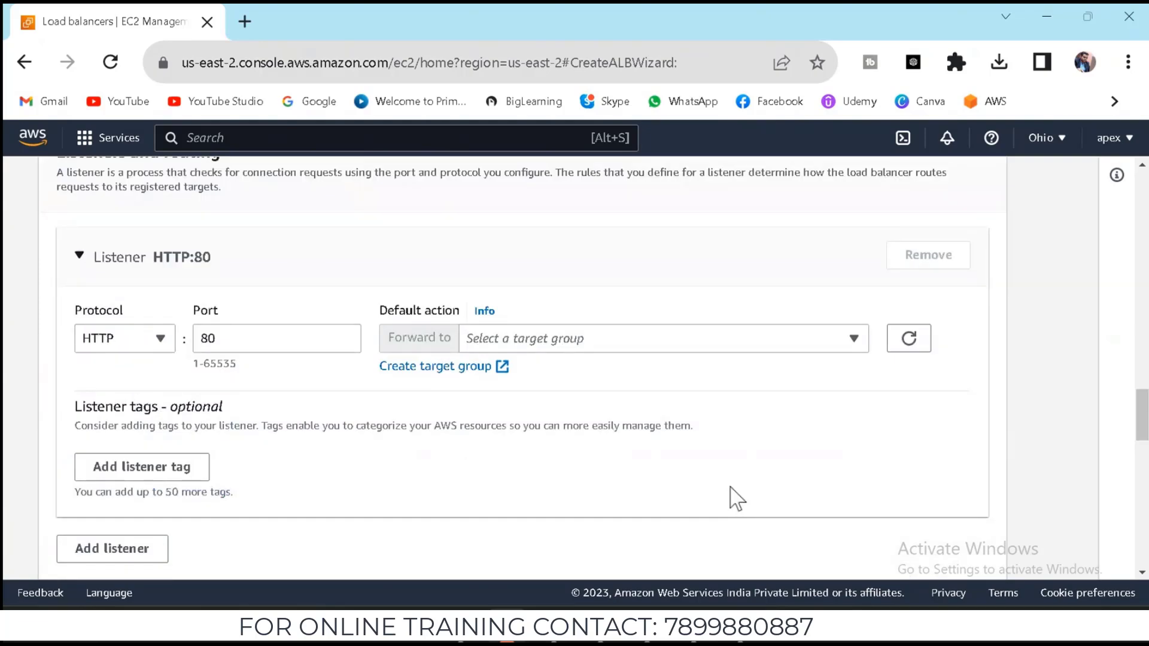
{"action": "scroll", "coordinate": [737, 499], "scroll_direction": "down", "scroll_amount": 10}
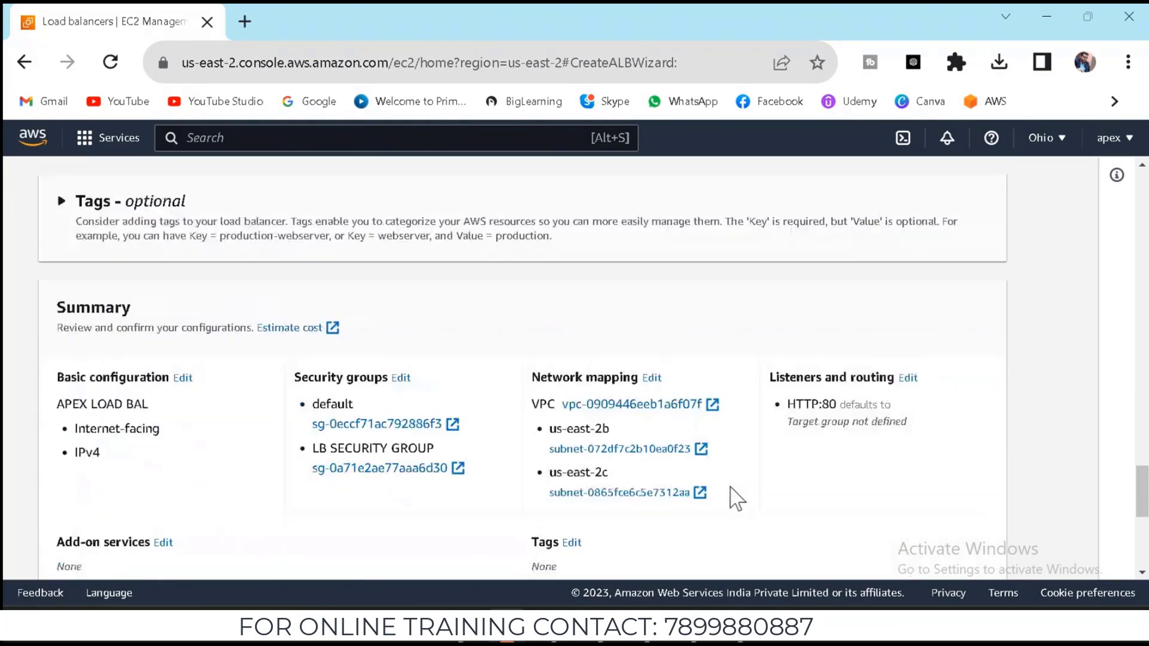
{"action": "scroll", "coordinate": [556, 529], "scroll_direction": "down", "scroll_amount": 7}
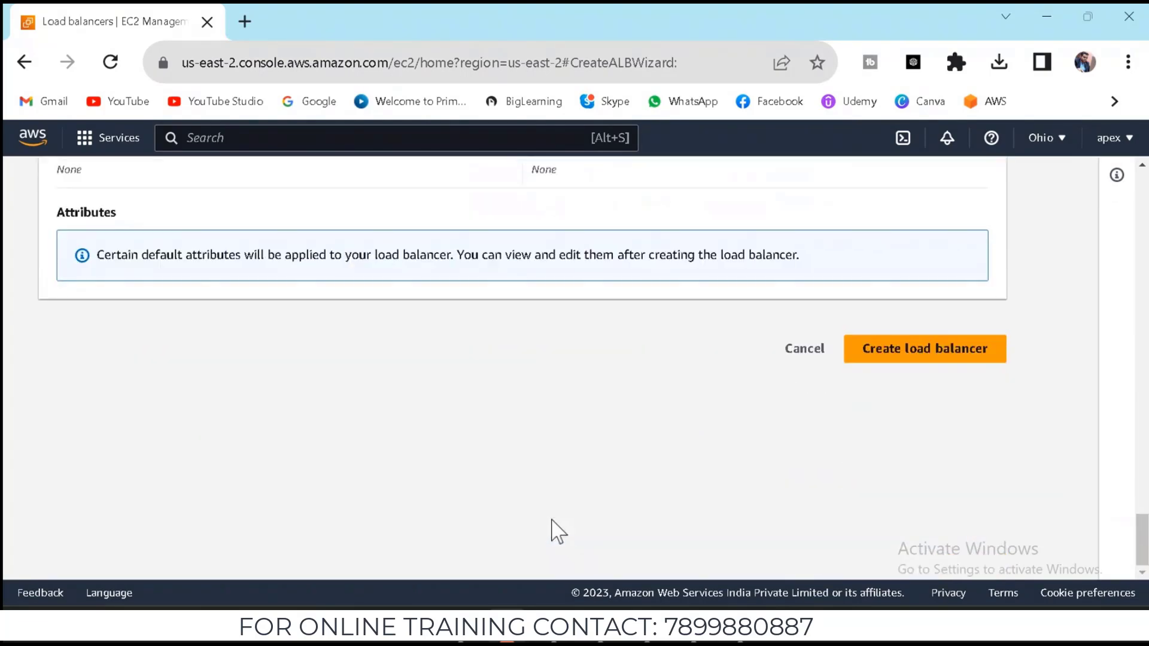
{"action": "scroll", "coordinate": [556, 529], "scroll_direction": "up", "scroll_amount": 8}
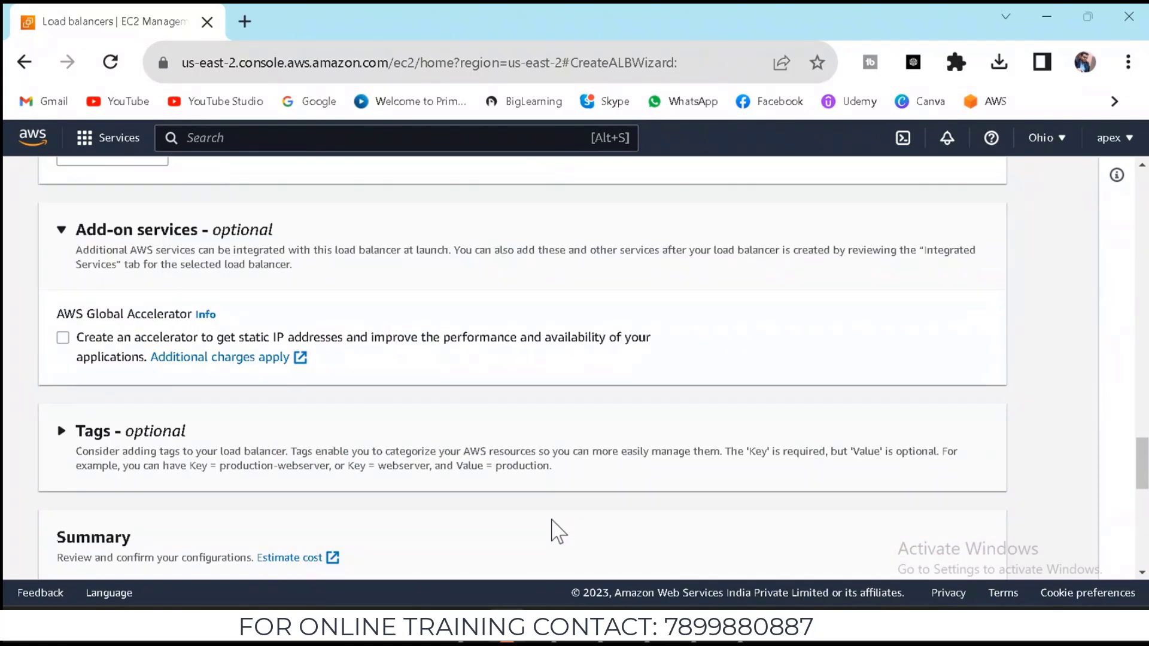
{"action": "scroll", "coordinate": [280, 463], "scroll_direction": "up", "scroll_amount": 15}
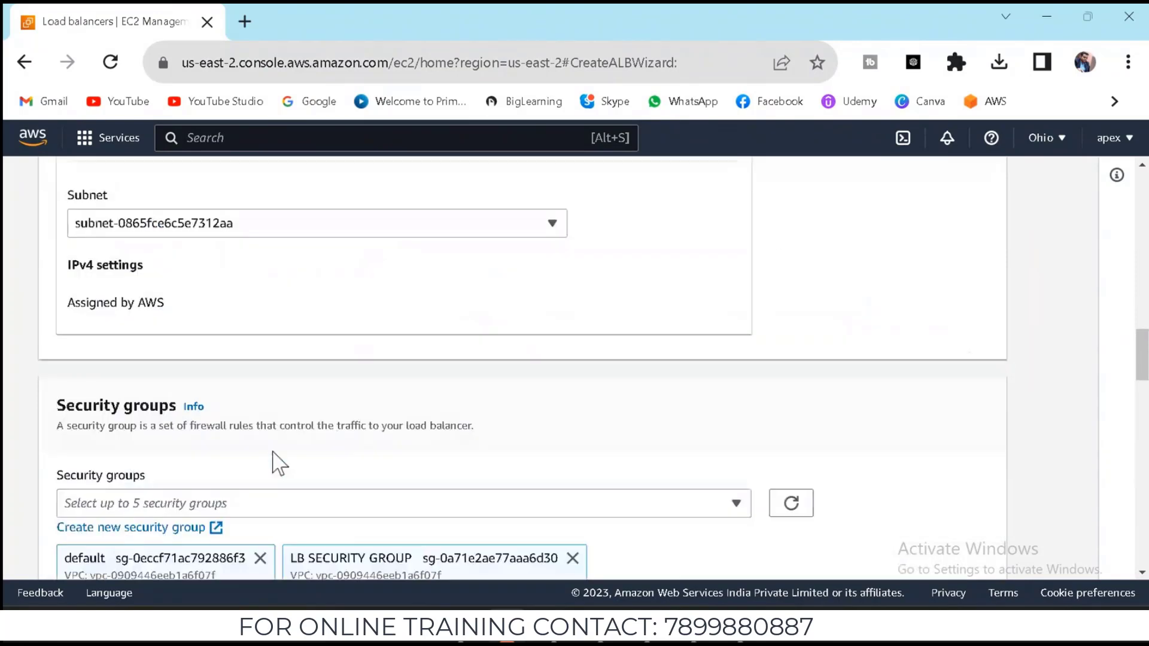
{"action": "scroll", "coordinate": [279, 464], "scroll_direction": "up", "scroll_amount": 3}
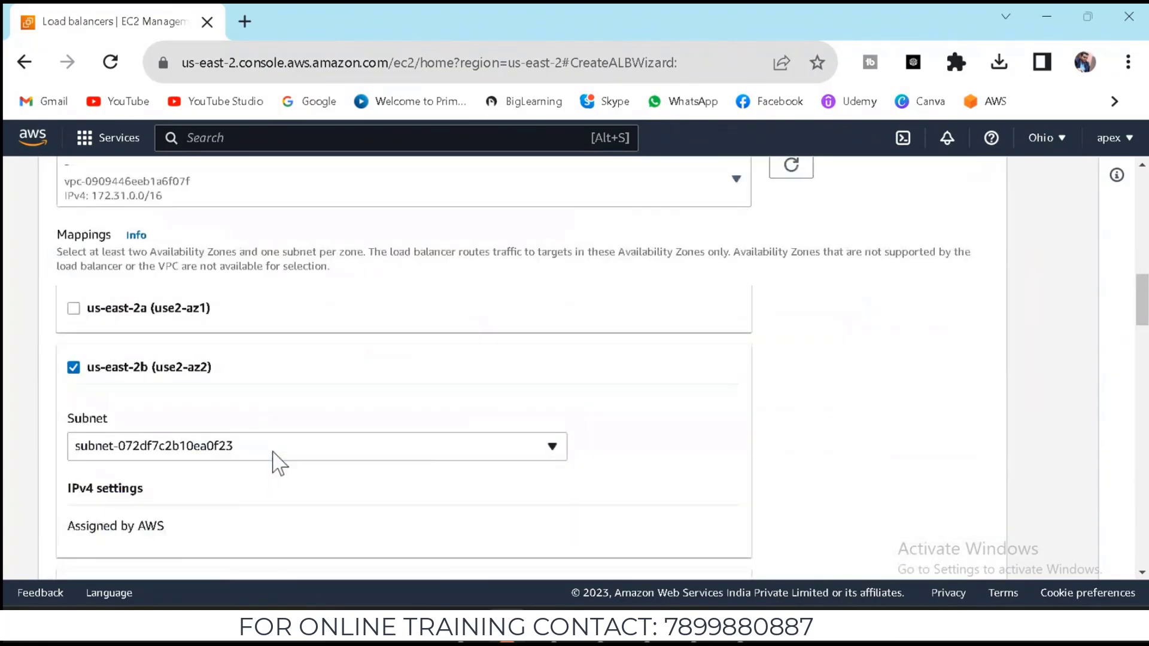
{"action": "scroll", "coordinate": [279, 464], "scroll_direction": "up", "scroll_amount": 8}
{"action": "scroll", "coordinate": [274, 463], "scroll_direction": "up", "scroll_amount": 3}
{"action": "scroll", "coordinate": [274, 463], "scroll_direction": "down", "scroll_amount": 6}
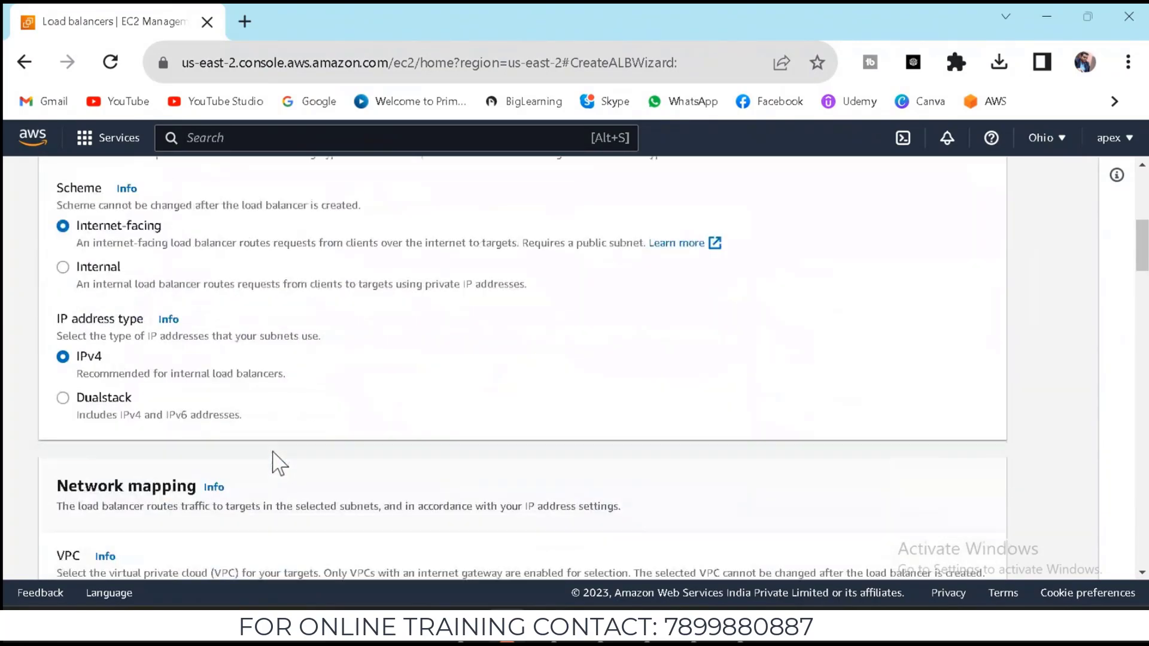
{"action": "scroll", "coordinate": [331, 457], "scroll_direction": "down", "scroll_amount": 8}
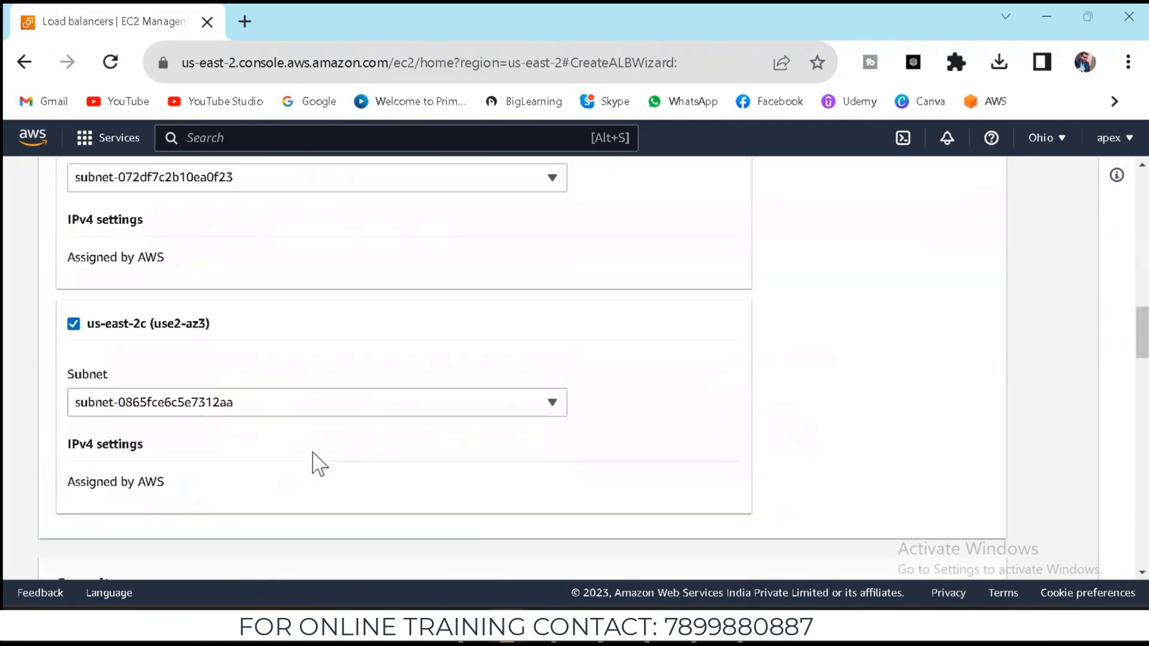
{"action": "scroll", "coordinate": [315, 461], "scroll_direction": "down", "scroll_amount": 4}
{"action": "scroll", "coordinate": [315, 461], "scroll_direction": "down", "scroll_amount": 7}
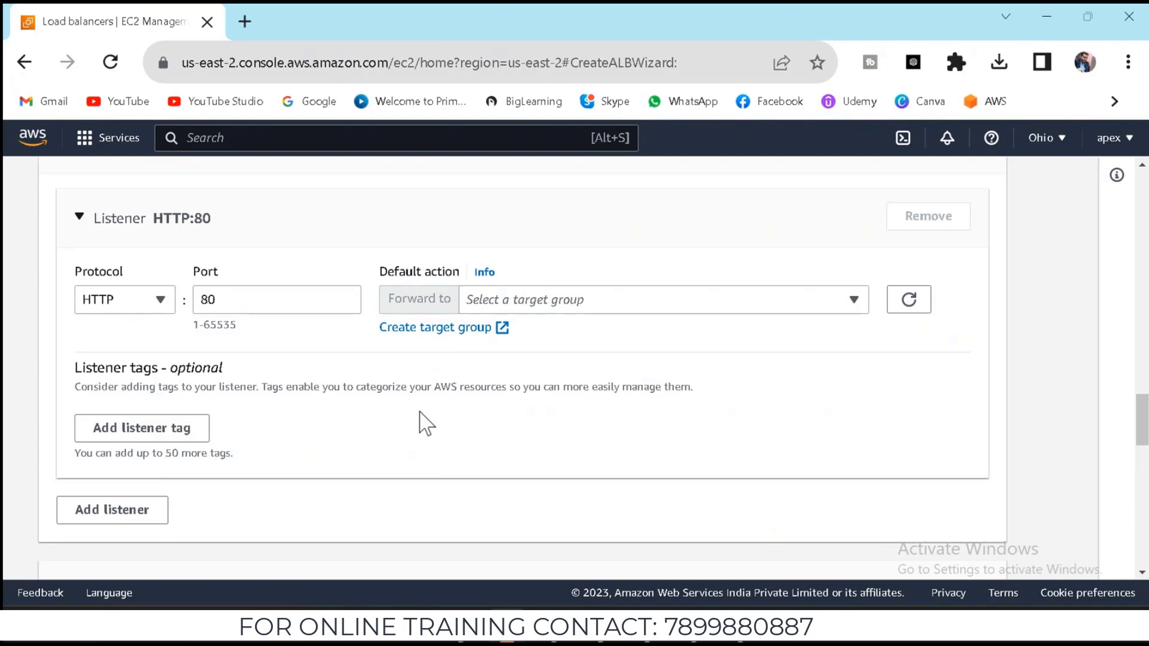
Add a second HTTP listener and remove it again
{"action": "scroll", "coordinate": [423, 423], "scroll_direction": "up", "scroll_amount": 4}
{"action": "scroll", "coordinate": [423, 423], "scroll_direction": "down", "scroll_amount": 4}
{"action": "left_click", "coordinate": [142, 512]}
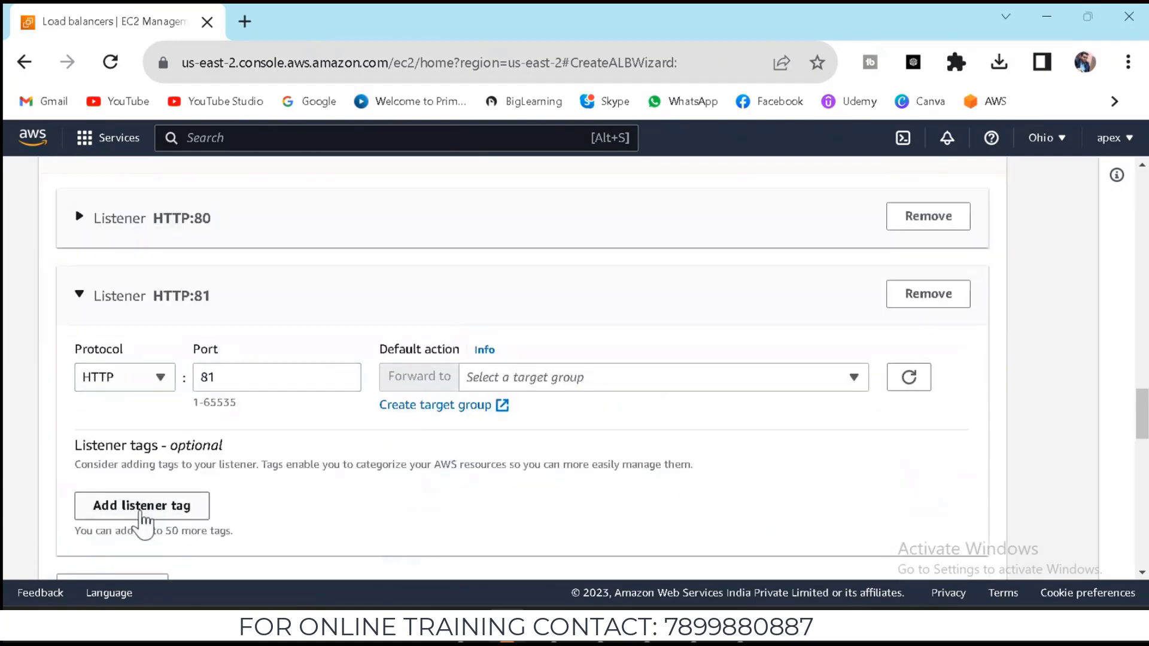
{"action": "scroll", "coordinate": [239, 493], "scroll_direction": "up", "scroll_amount": 2}
{"action": "scroll", "coordinate": [236, 492], "scroll_direction": "down", "scroll_amount": 1}
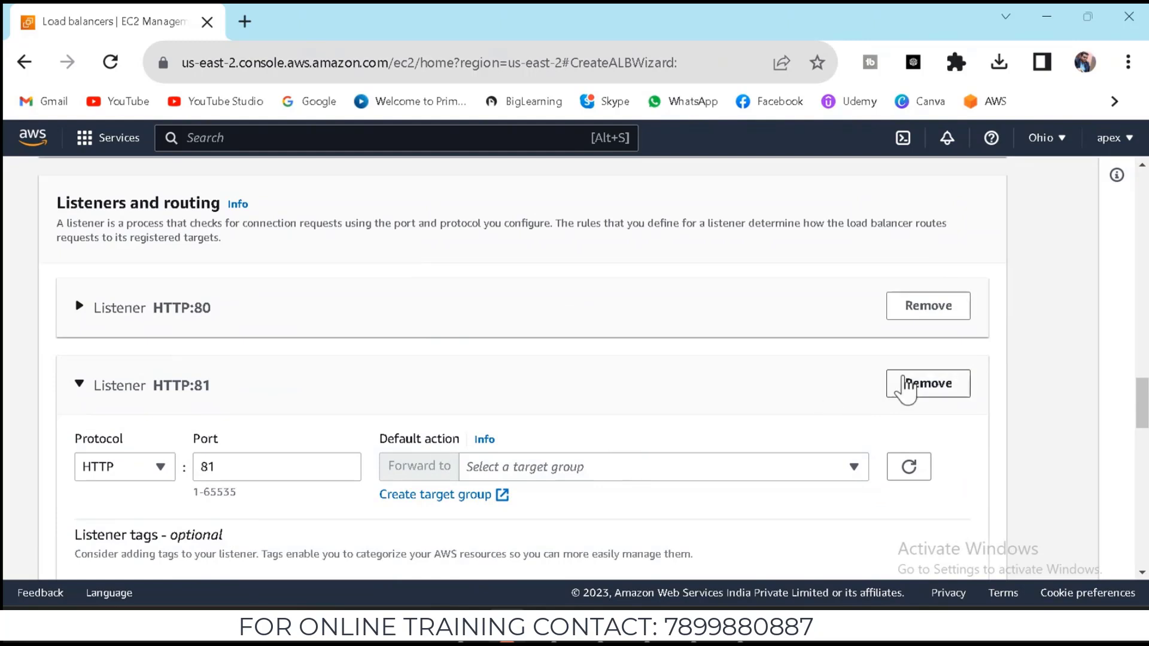
{"action": "left_click", "coordinate": [908, 390]}
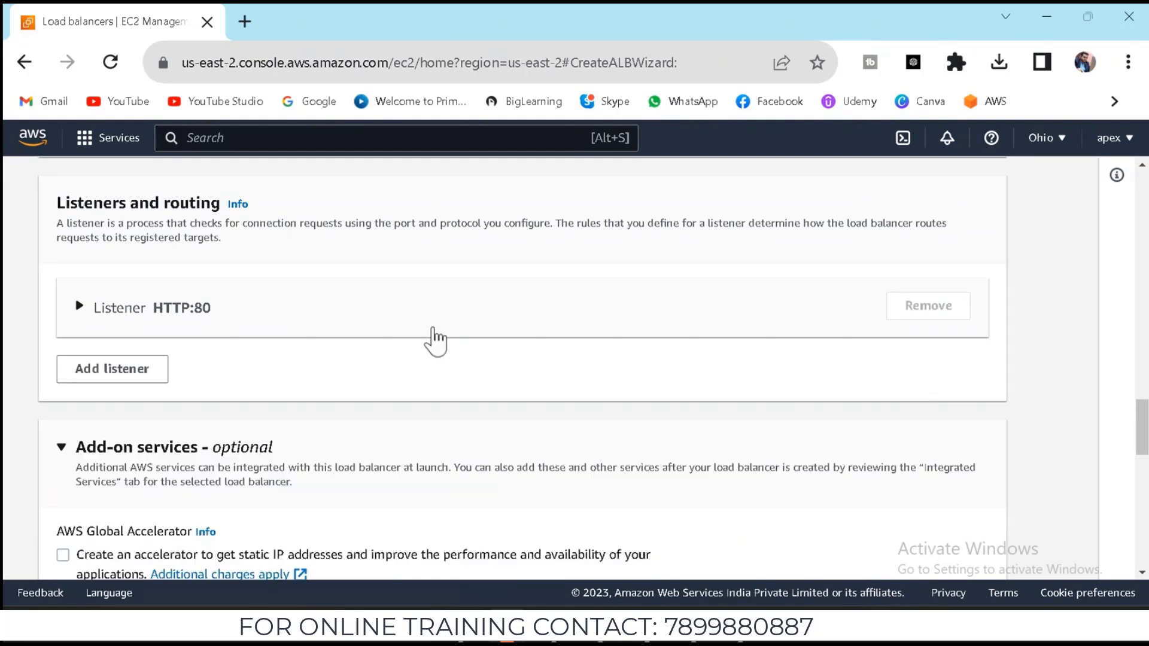
Expand the HTTP:80 listener, check its target group choices and start creating a new target group
{"action": "left_click", "coordinate": [234, 323]}
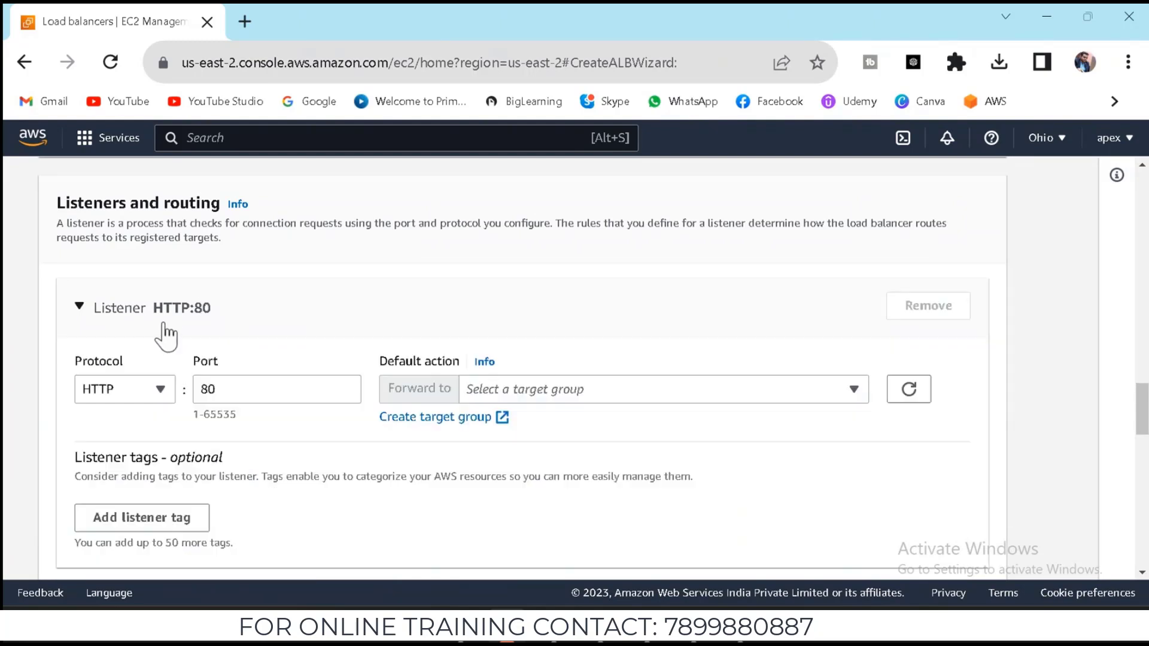
{"action": "left_click", "coordinate": [565, 396]}
{"action": "left_click", "coordinate": [564, 396]}
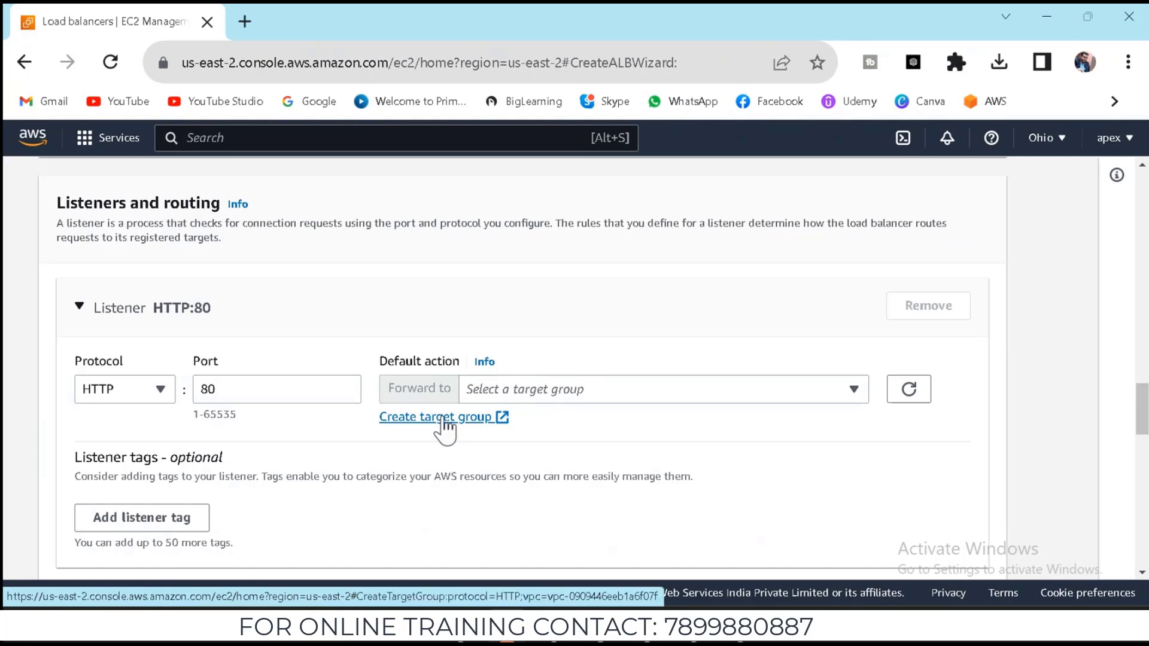
{"action": "left_click", "coordinate": [412, 419]}
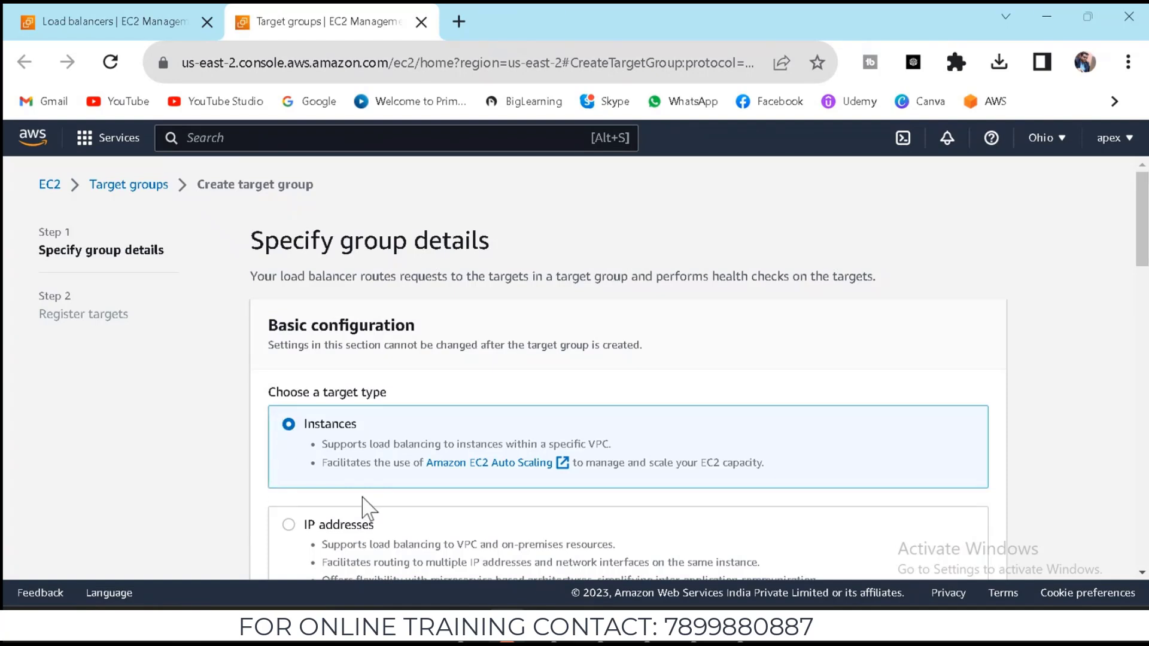
Keep Instances as the target type and name the target group APEX TARGET GROUP
{"action": "scroll", "coordinate": [365, 432], "scroll_direction": "down", "scroll_amount": 3}
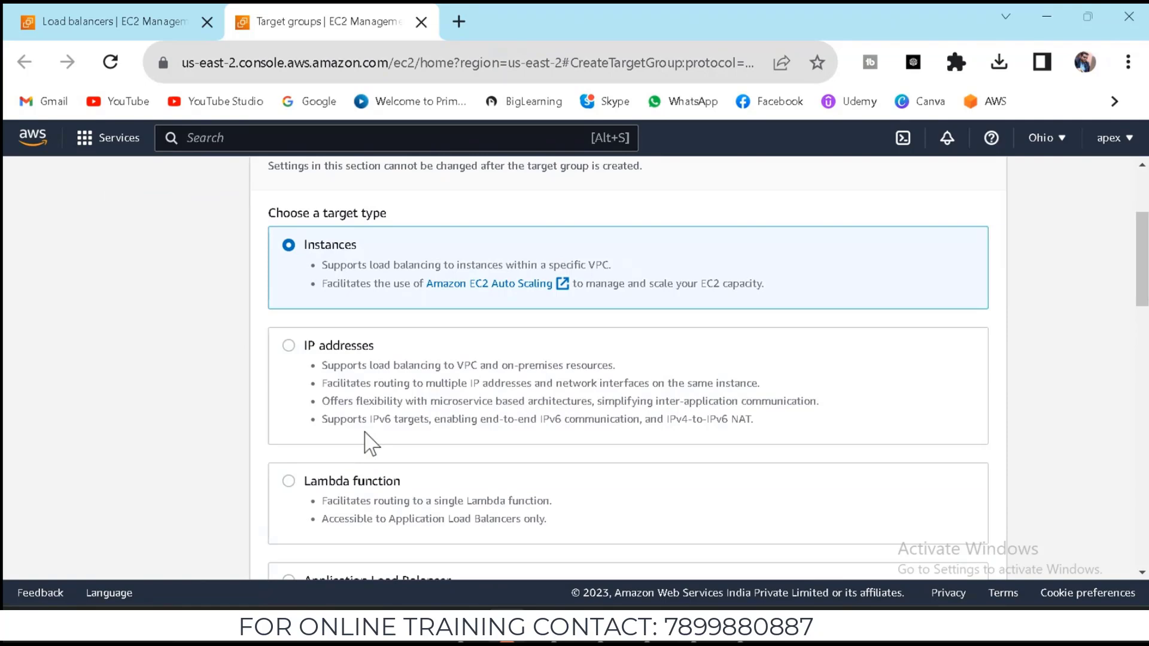
{"action": "scroll", "coordinate": [371, 442], "scroll_direction": "up", "scroll_amount": 3}
{"action": "scroll", "coordinate": [355, 442], "scroll_direction": "down", "scroll_amount": 6}
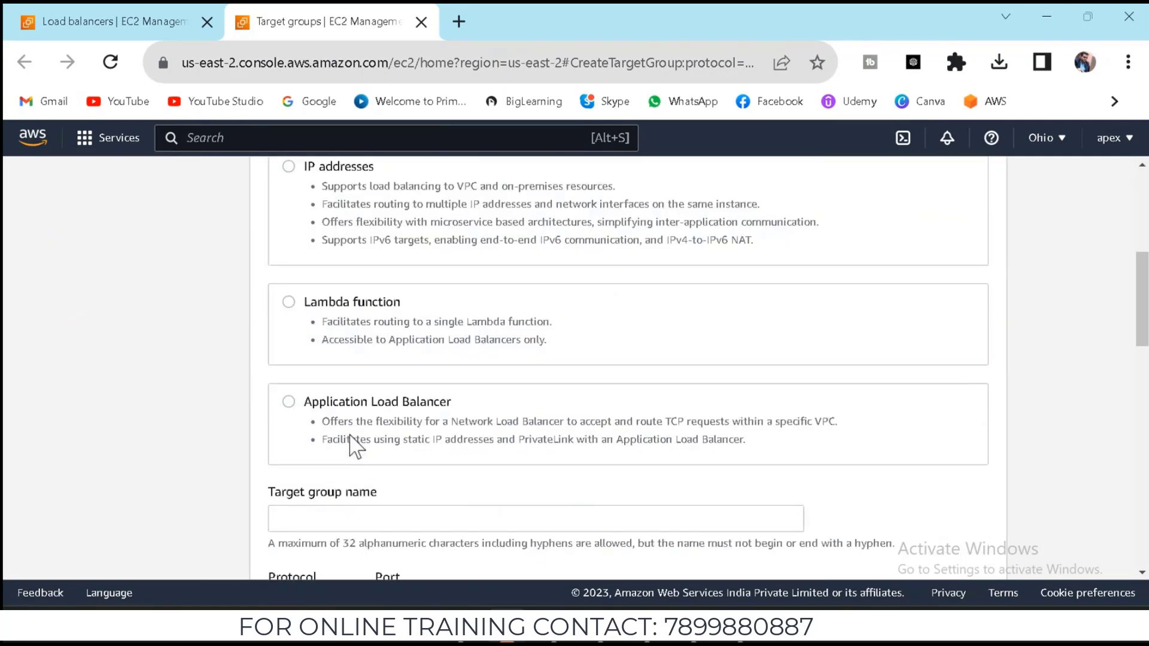
{"action": "scroll", "coordinate": [355, 446], "scroll_direction": "down", "scroll_amount": 2}
{"action": "left_click", "coordinate": [361, 435]}
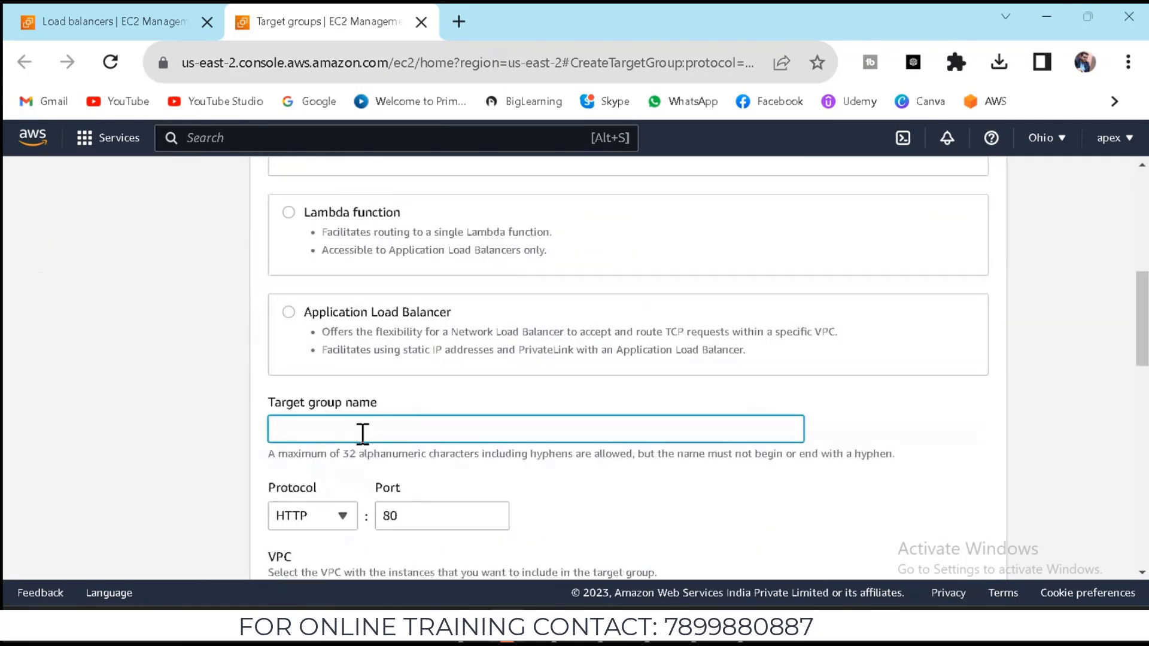
{"action": "type", "text": "APEX TARGET GROUP"}
Check the target group's protocol, port, VPC choices and protocol version
{"action": "scroll", "coordinate": [362, 436], "scroll_direction": "down", "scroll_amount": 1}
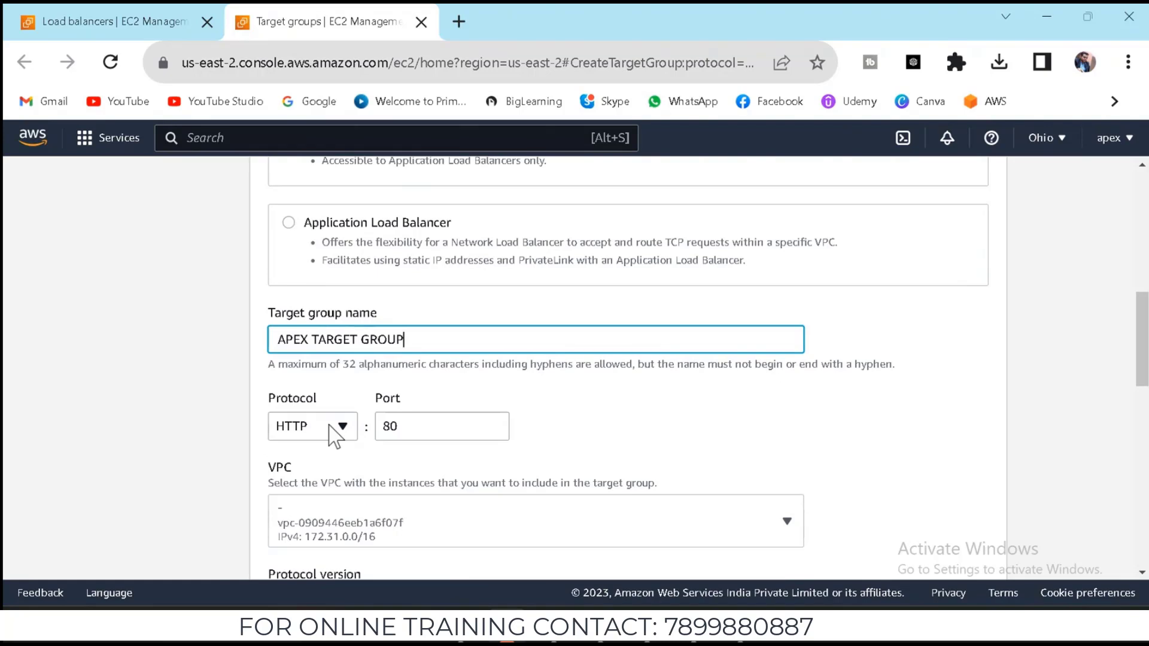
{"action": "scroll", "coordinate": [437, 428], "scroll_direction": "down", "scroll_amount": 2}
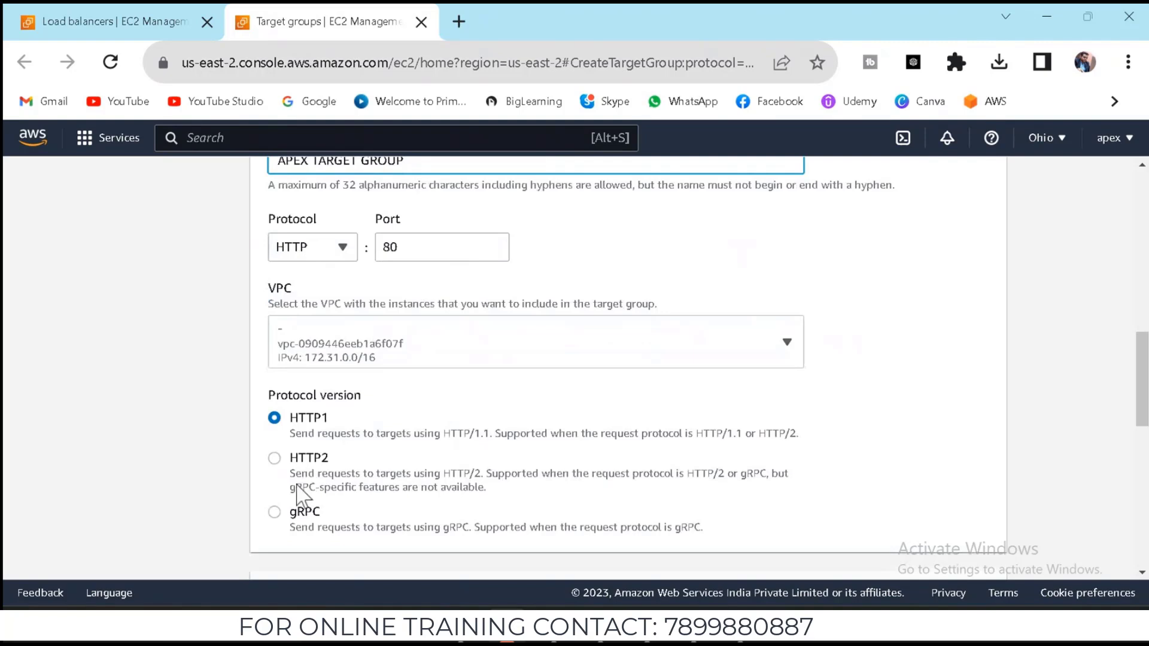
{"action": "left_click", "coordinate": [437, 359]}
{"action": "left_click", "coordinate": [444, 359]}
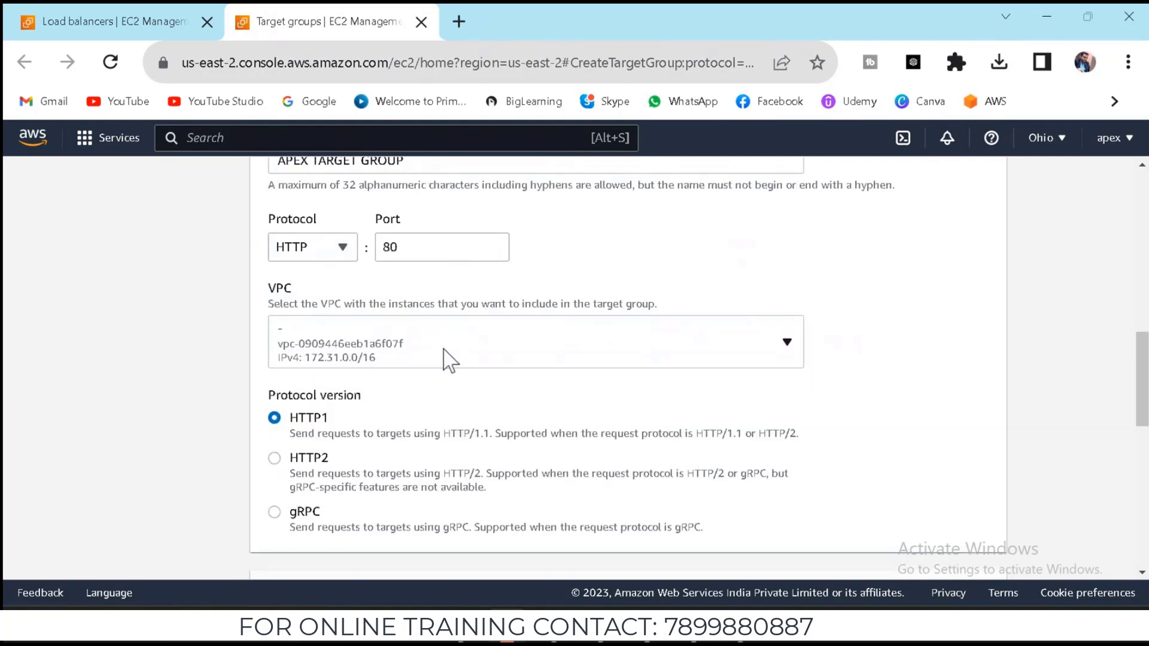
Review the health check settings, including the advanced ones, along with the attributes and tags sections of the target group form
{"action": "scroll", "coordinate": [469, 373], "scroll_direction": "down", "scroll_amount": 5}
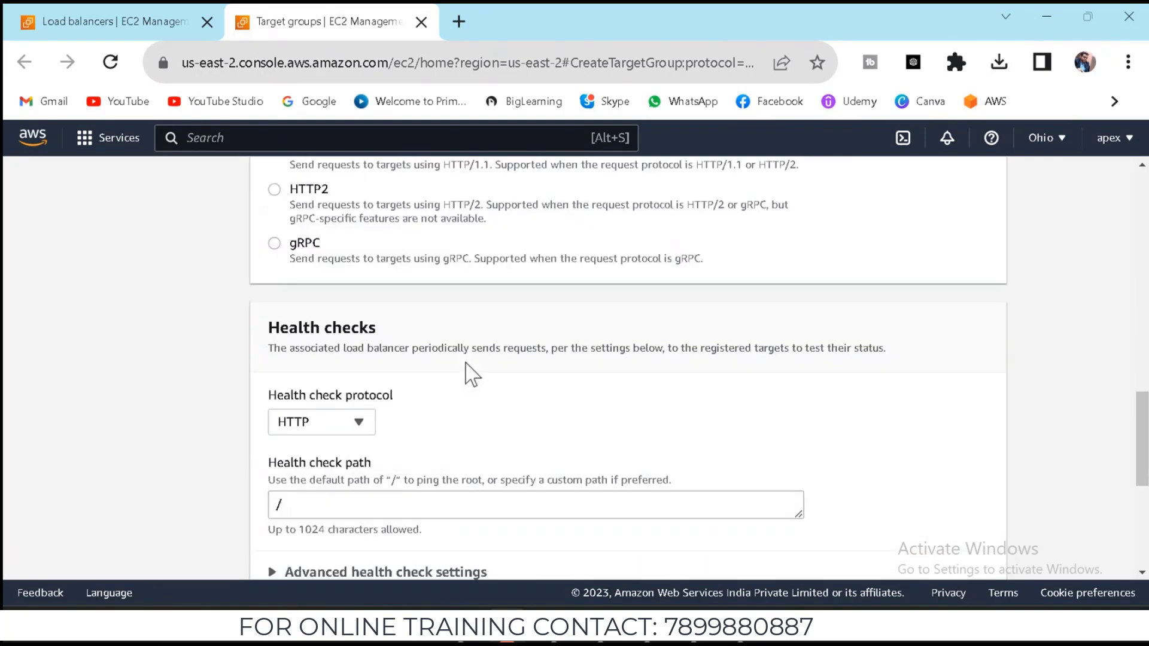
{"action": "scroll", "coordinate": [467, 403], "scroll_direction": "down", "scroll_amount": 3}
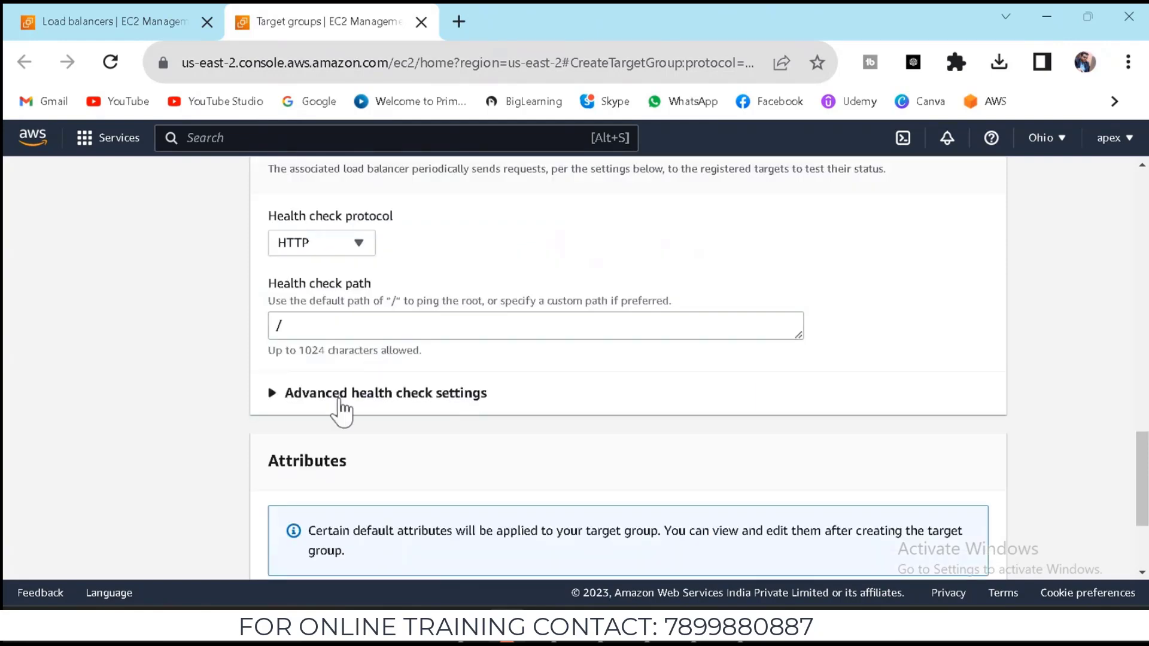
{"action": "left_click", "coordinate": [339, 402]}
{"action": "scroll", "coordinate": [335, 479], "scroll_direction": "down", "scroll_amount": 2}
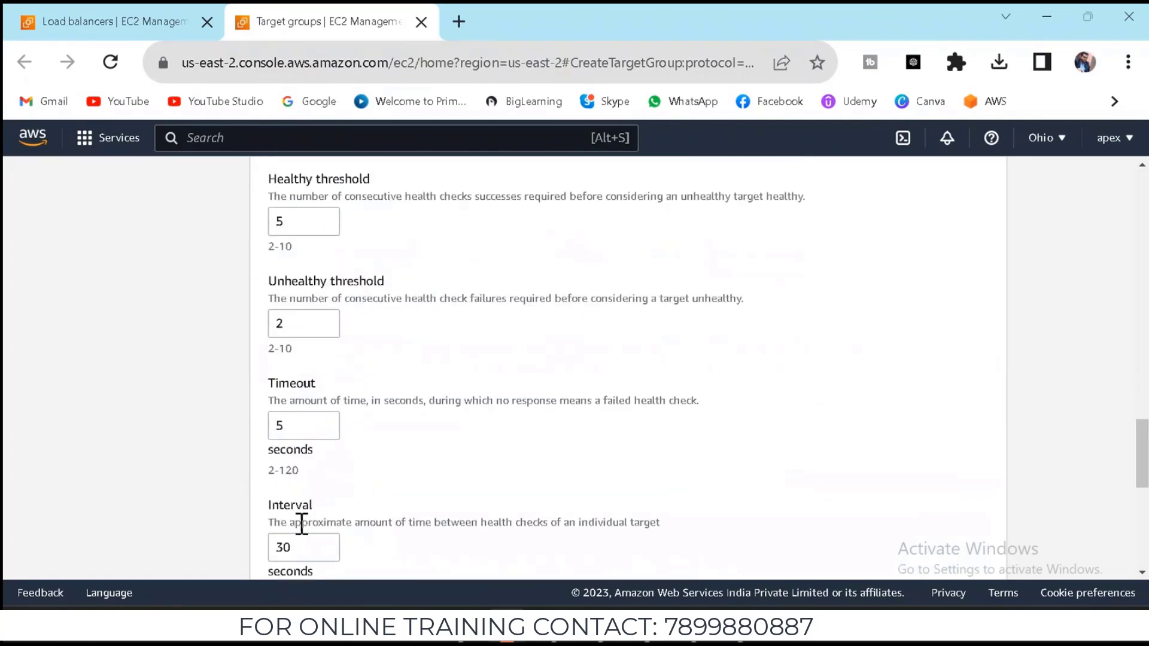
{"action": "scroll", "coordinate": [299, 532], "scroll_direction": "up", "scroll_amount": 10}
{"action": "scroll", "coordinate": [318, 515], "scroll_direction": "down", "scroll_amount": 3}
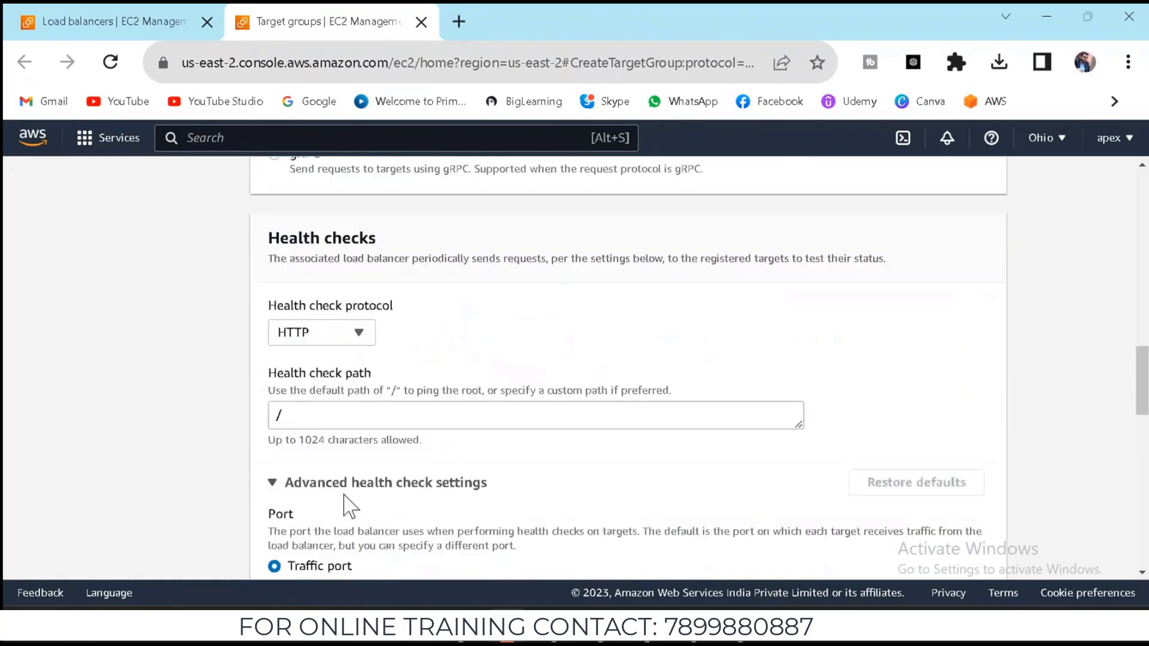
{"action": "left_click", "coordinate": [314, 494]}
{"action": "scroll", "coordinate": [423, 393], "scroll_direction": "down", "scroll_amount": 4}
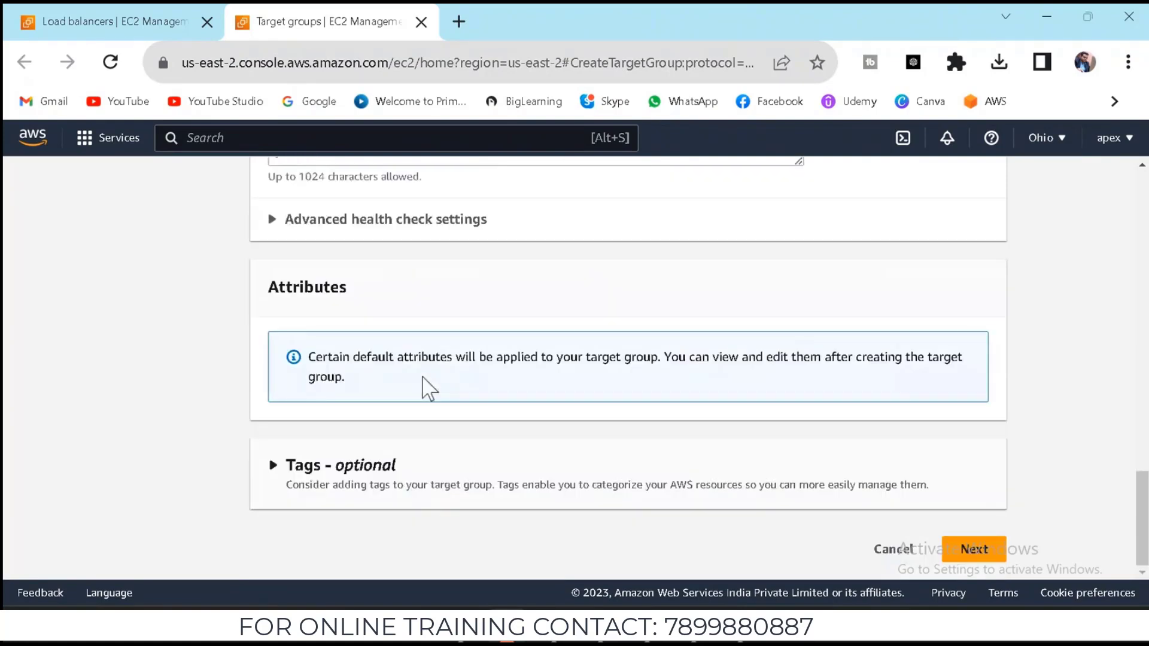
{"action": "scroll", "coordinate": [426, 386], "scroll_direction": "up", "scroll_amount": 10}
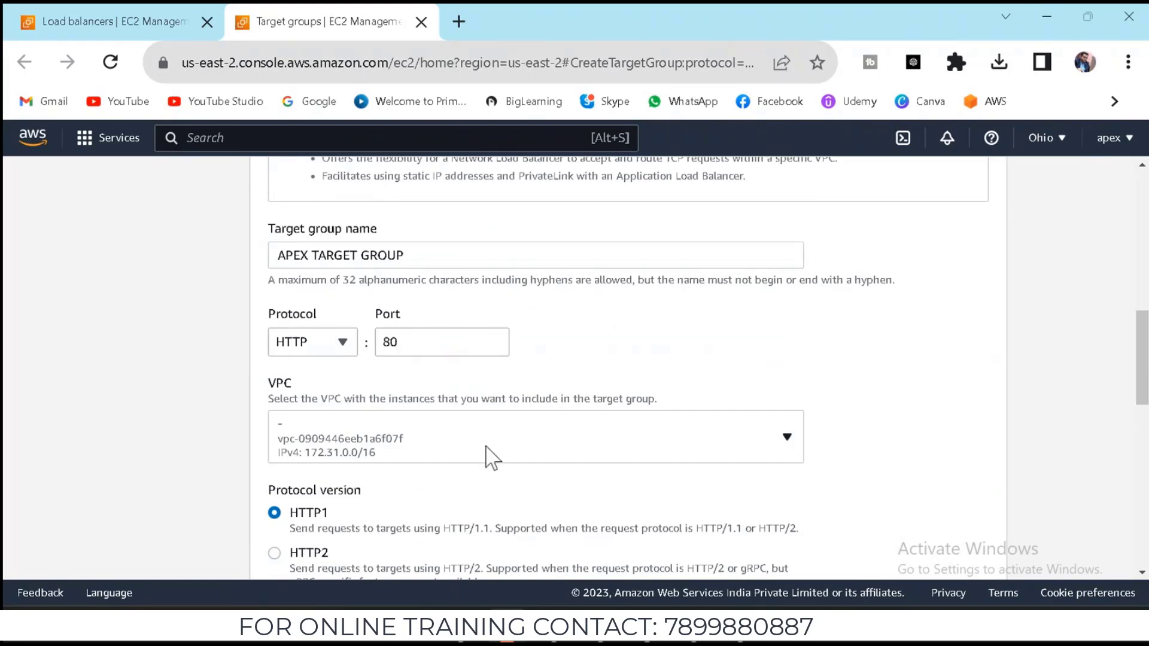
{"action": "scroll", "coordinate": [486, 454], "scroll_direction": "down", "scroll_amount": 10}
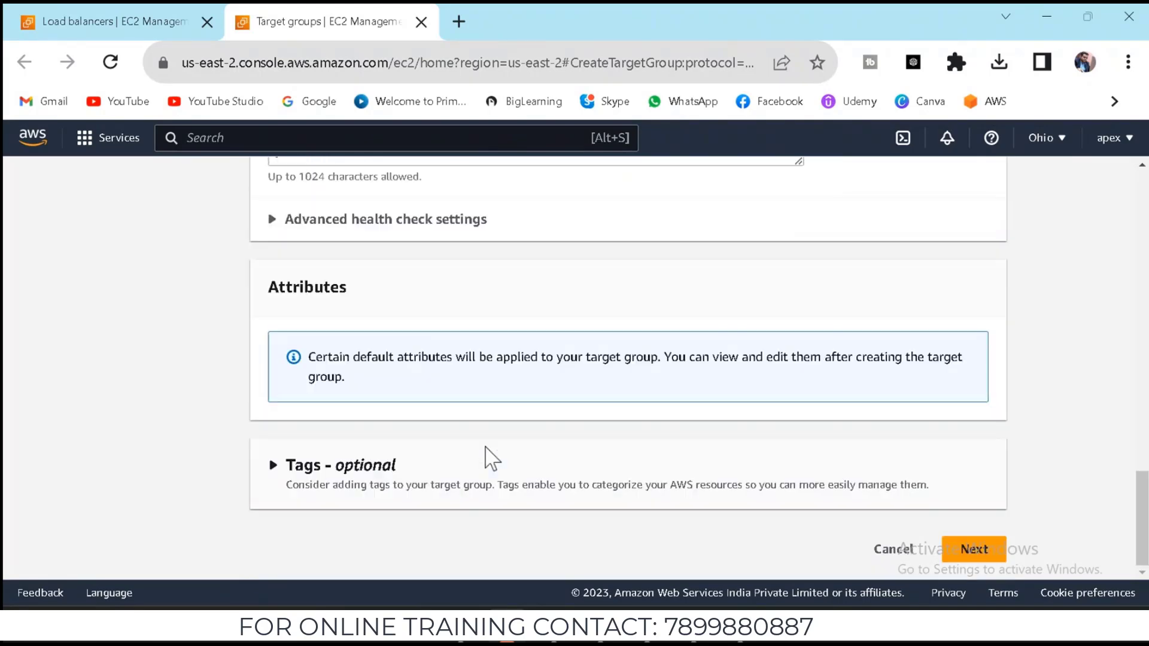
Correct the target group name to APEXTARGETGROUP without spaces and proceed to registering targets
{"action": "left_click", "coordinate": [984, 553]}
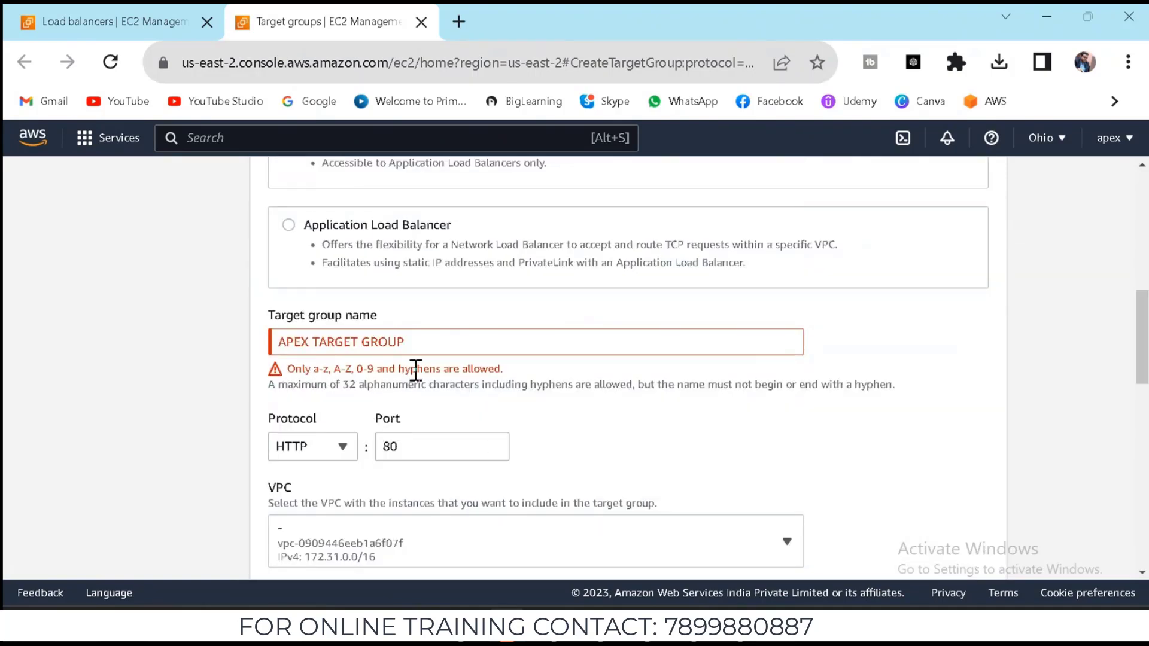
{"action": "left_click", "coordinate": [365, 342]}
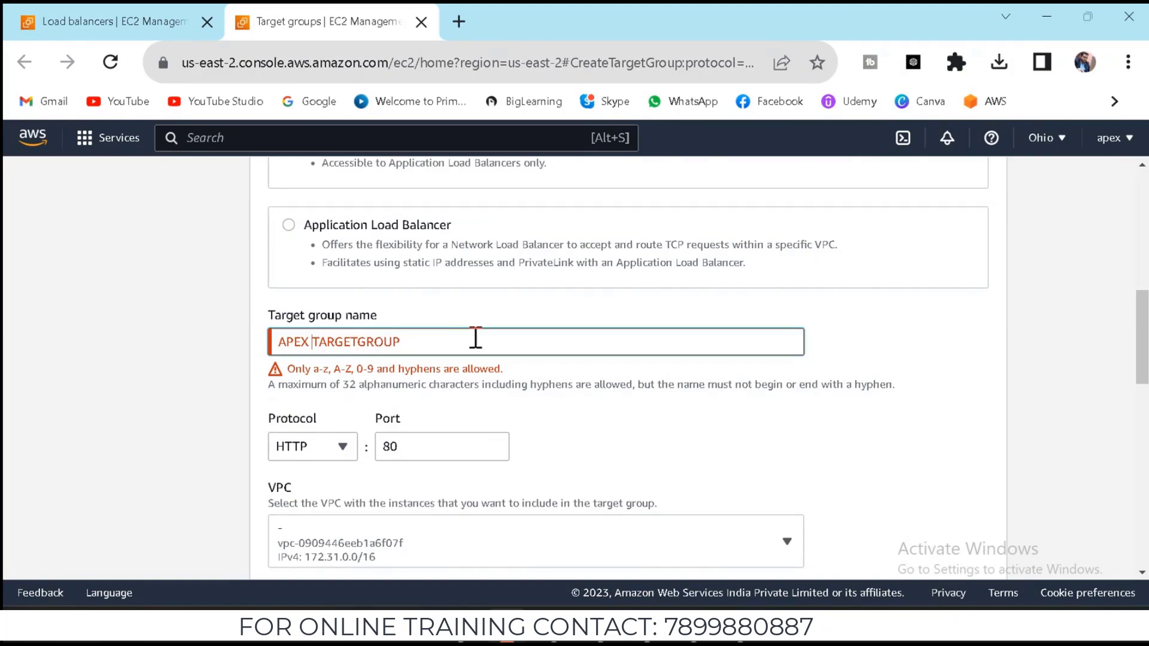
{"action": "key", "text": "BackSpace"}
{"action": "scroll", "coordinate": [527, 341], "scroll_direction": "down", "scroll_amount": 10}
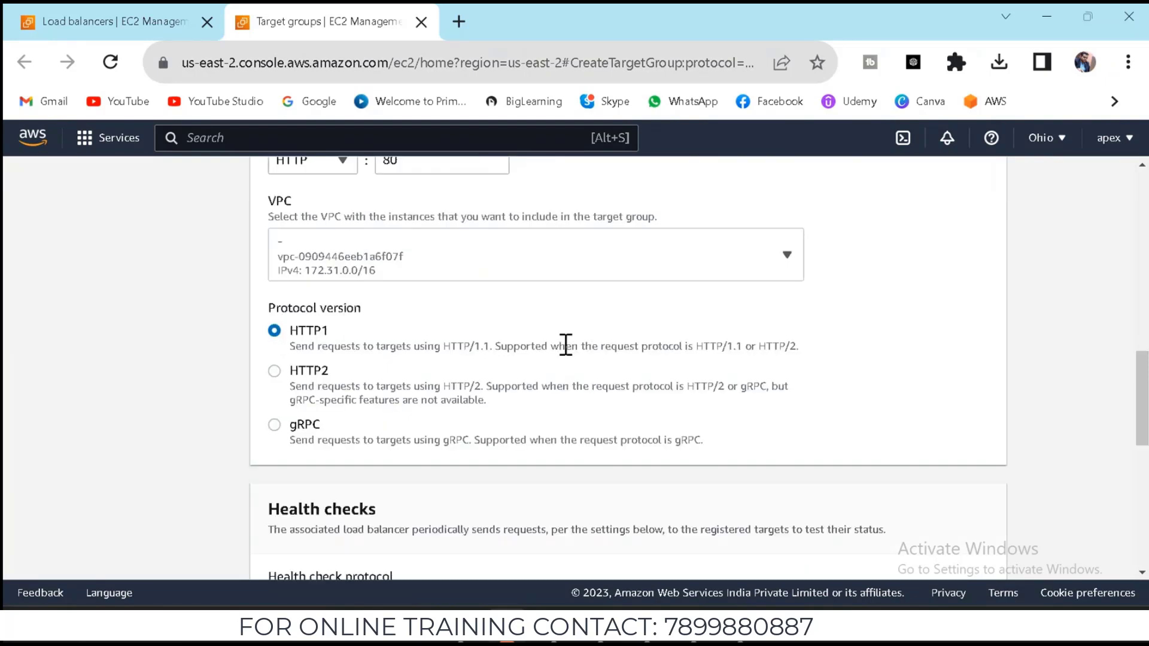
{"action": "left_click", "coordinate": [960, 541]}
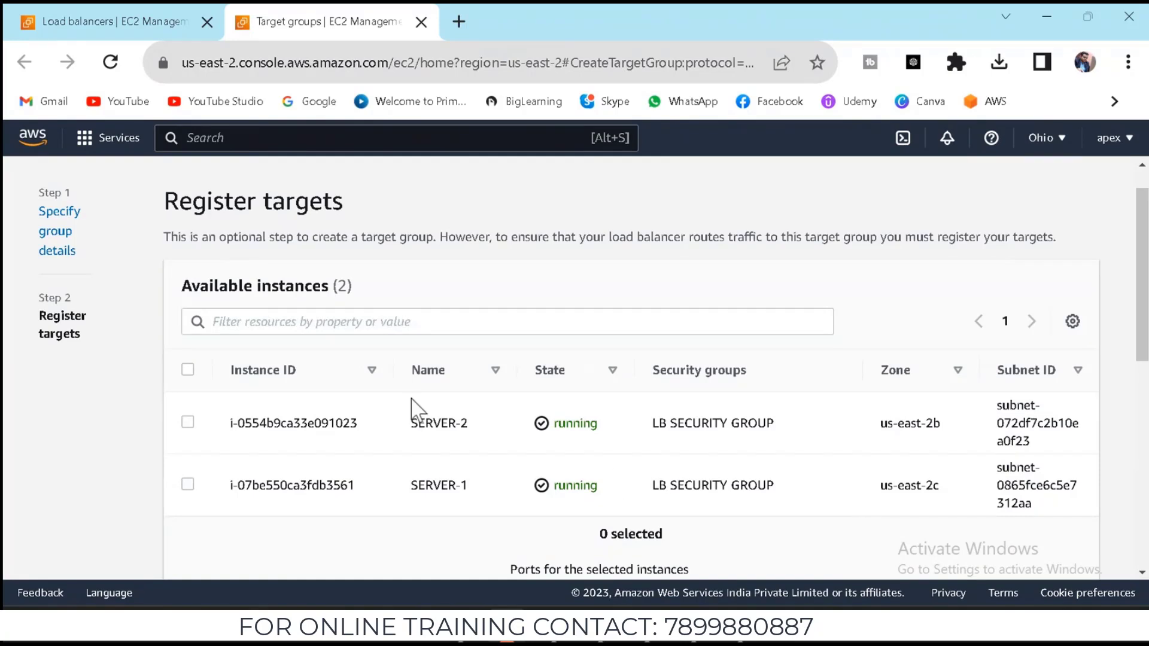
Examine the available instances, the port setting and the target review section on the target registration page
{"action": "scroll", "coordinate": [412, 406], "scroll_direction": "down", "scroll_amount": 1}
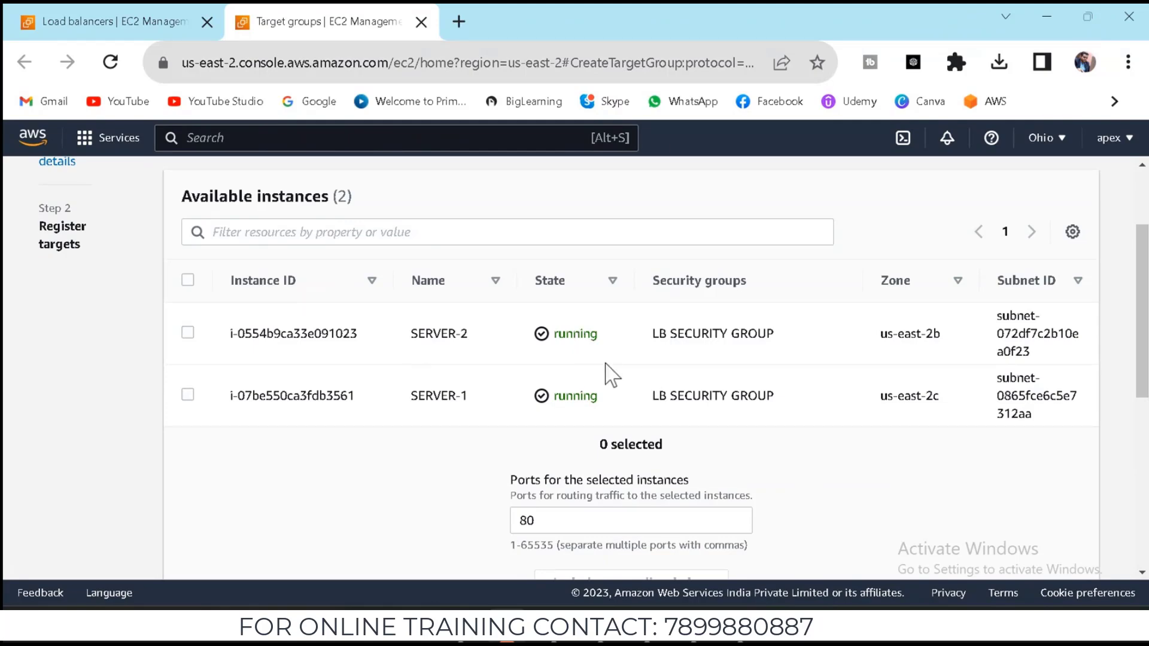
{"action": "scroll", "coordinate": [601, 377], "scroll_direction": "up", "scroll_amount": 2}
{"action": "scroll", "coordinate": [601, 376], "scroll_direction": "down", "scroll_amount": 5}
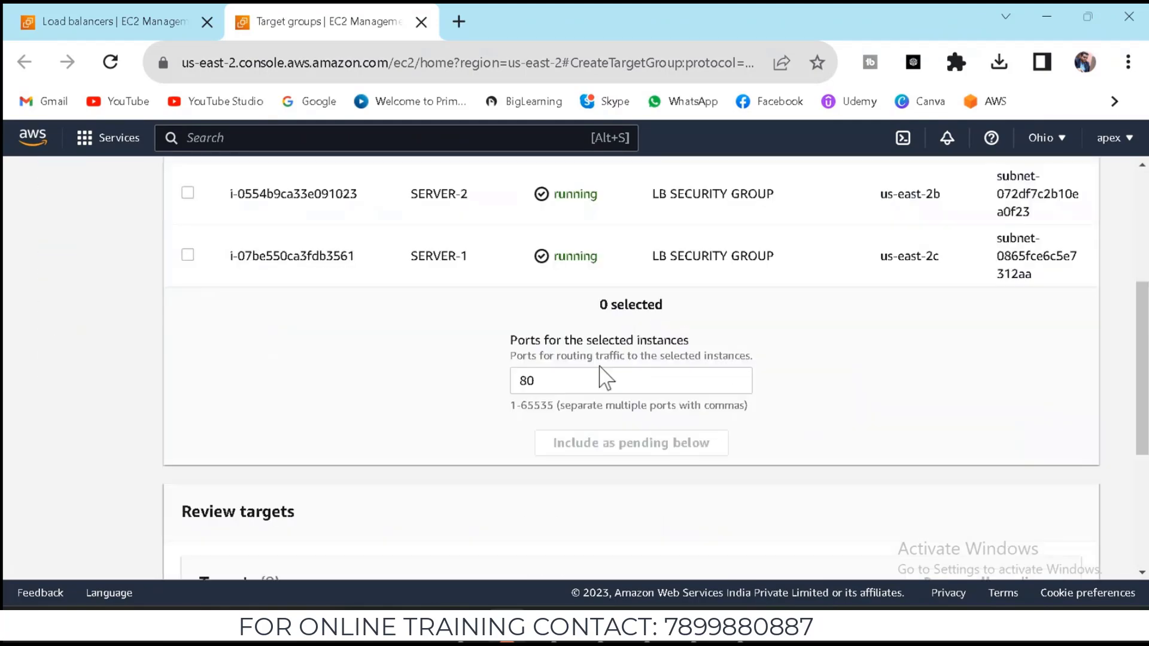
{"action": "scroll", "coordinate": [605, 377], "scroll_direction": "down", "scroll_amount": 1}
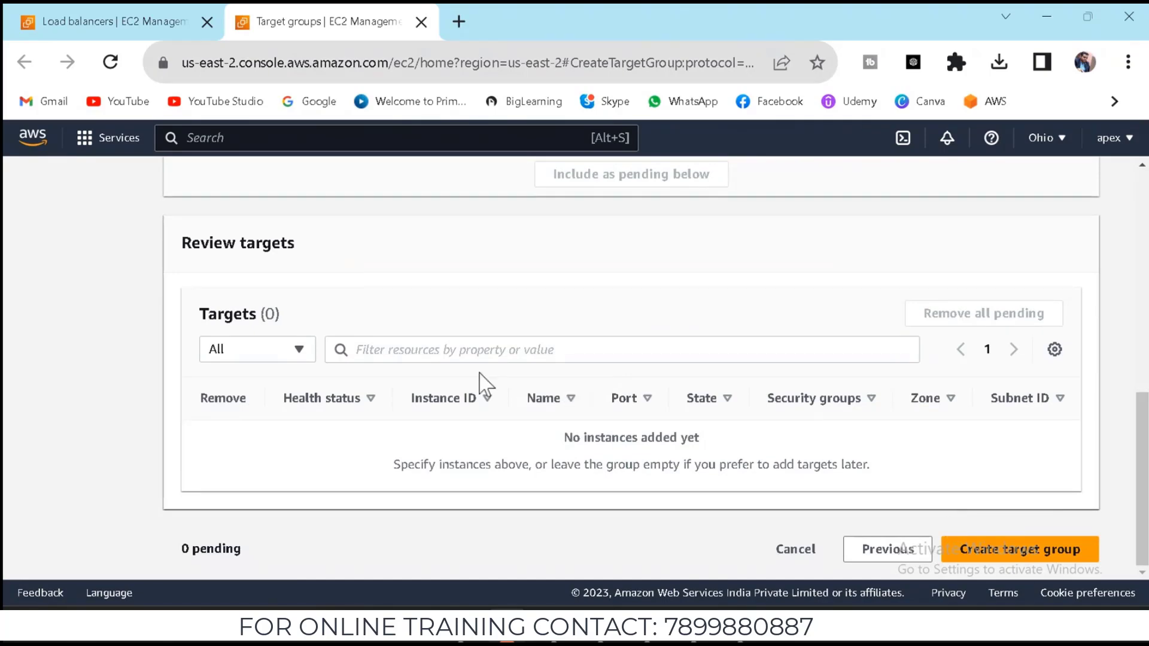
{"action": "scroll", "coordinate": [481, 372], "scroll_direction": "up", "scroll_amount": 10}
{"action": "scroll", "coordinate": [482, 372], "scroll_direction": "down", "scroll_amount": 3}
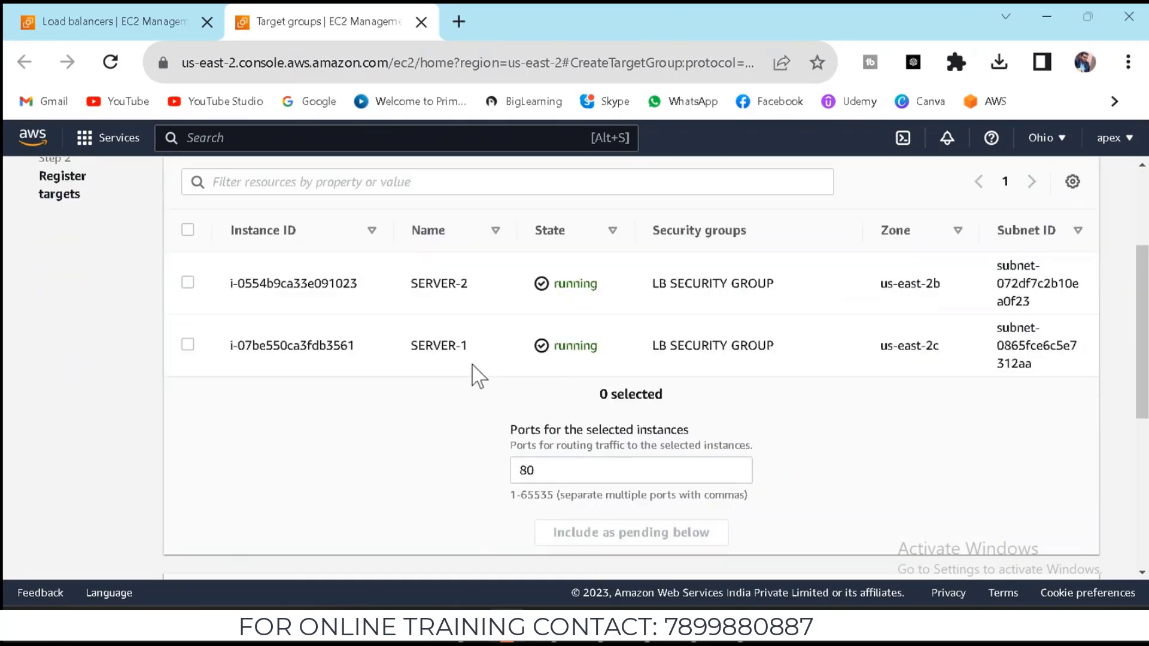
{"action": "scroll", "coordinate": [477, 375], "scroll_direction": "up", "scroll_amount": 3}
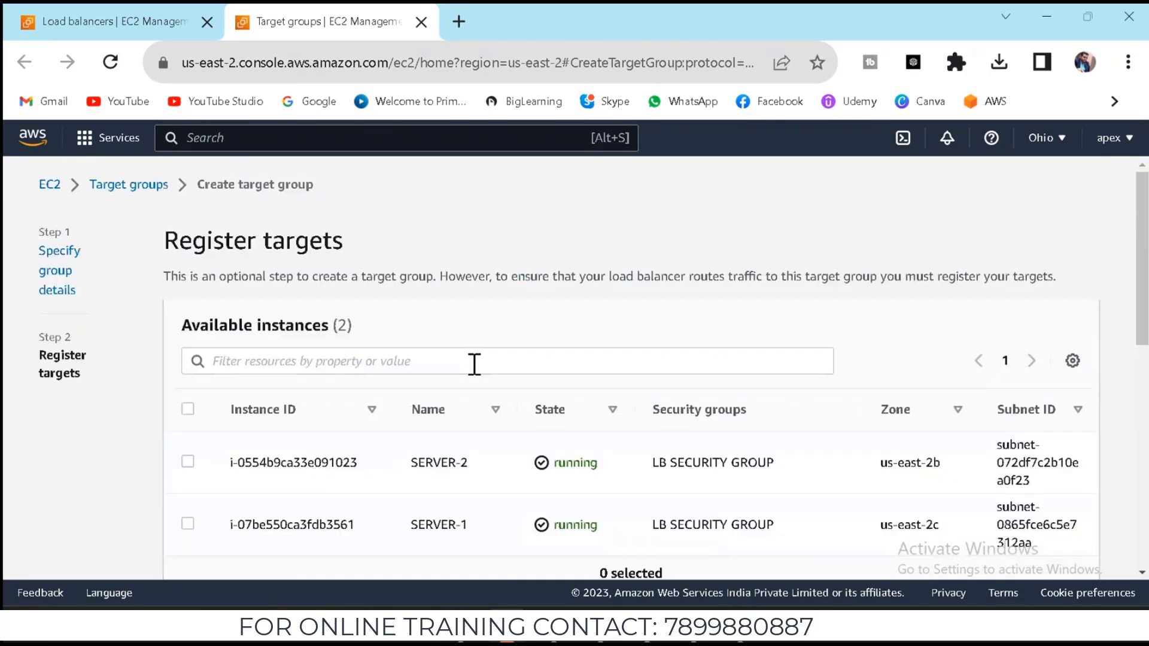
Include the SERVER-2 instance as a pending target on port 80
{"action": "left_click", "coordinate": [205, 476]}
{"action": "scroll", "coordinate": [370, 479], "scroll_direction": "down", "scroll_amount": 5}
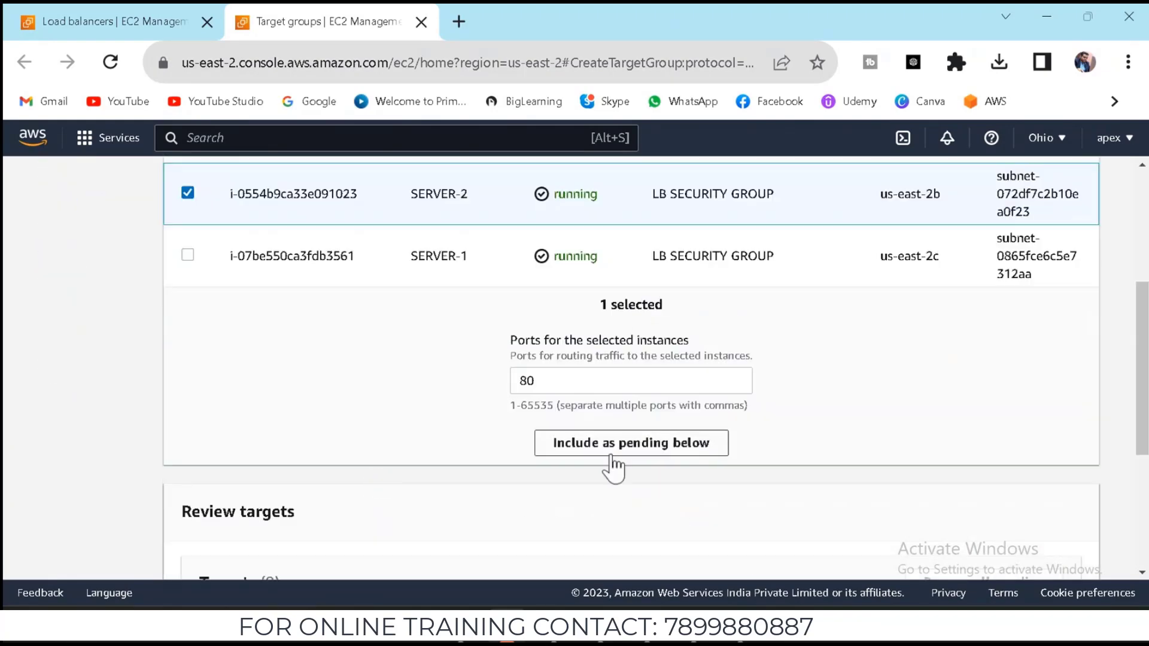
{"action": "left_click", "coordinate": [646, 447]}
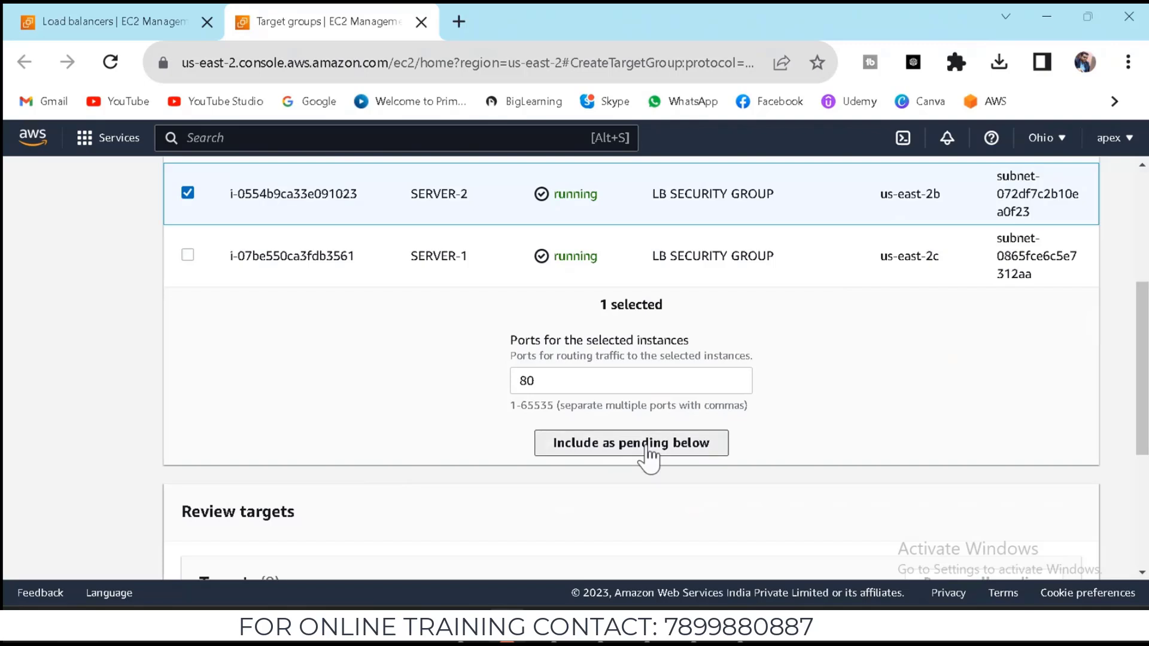
{"action": "scroll", "coordinate": [647, 448], "scroll_direction": "down", "scroll_amount": 4}
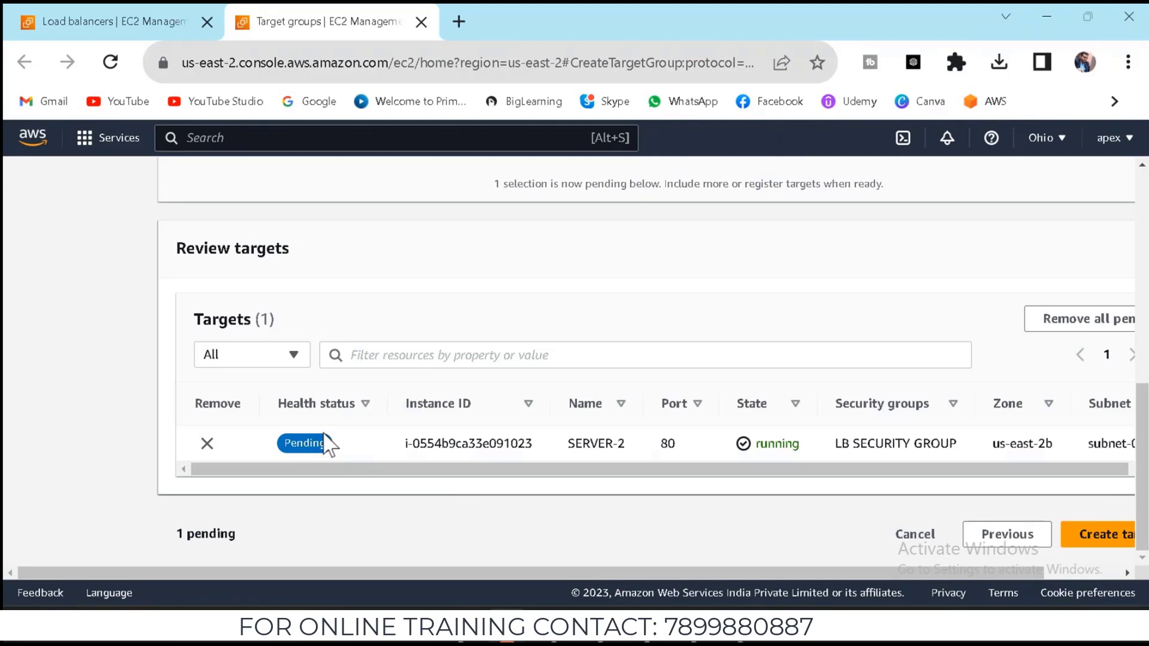
Include the SERVER-1 instance as a pending target on port 80 and create the target group
{"action": "scroll", "coordinate": [326, 446], "scroll_direction": "up", "scroll_amount": 4}
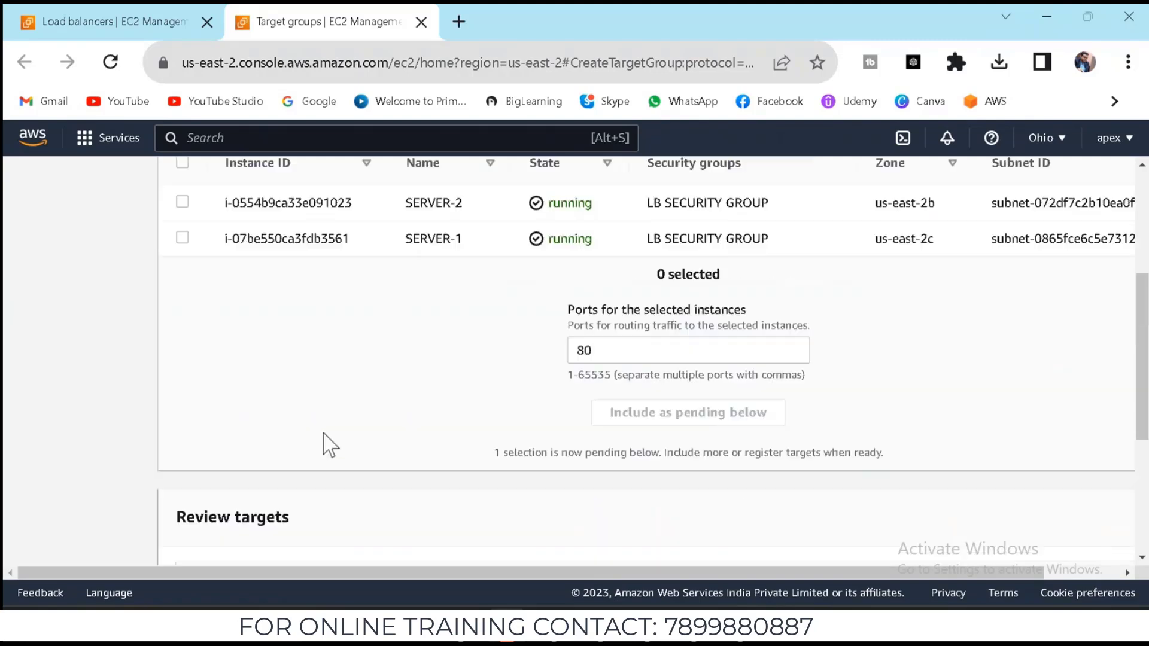
{"action": "left_click", "coordinate": [182, 238]}
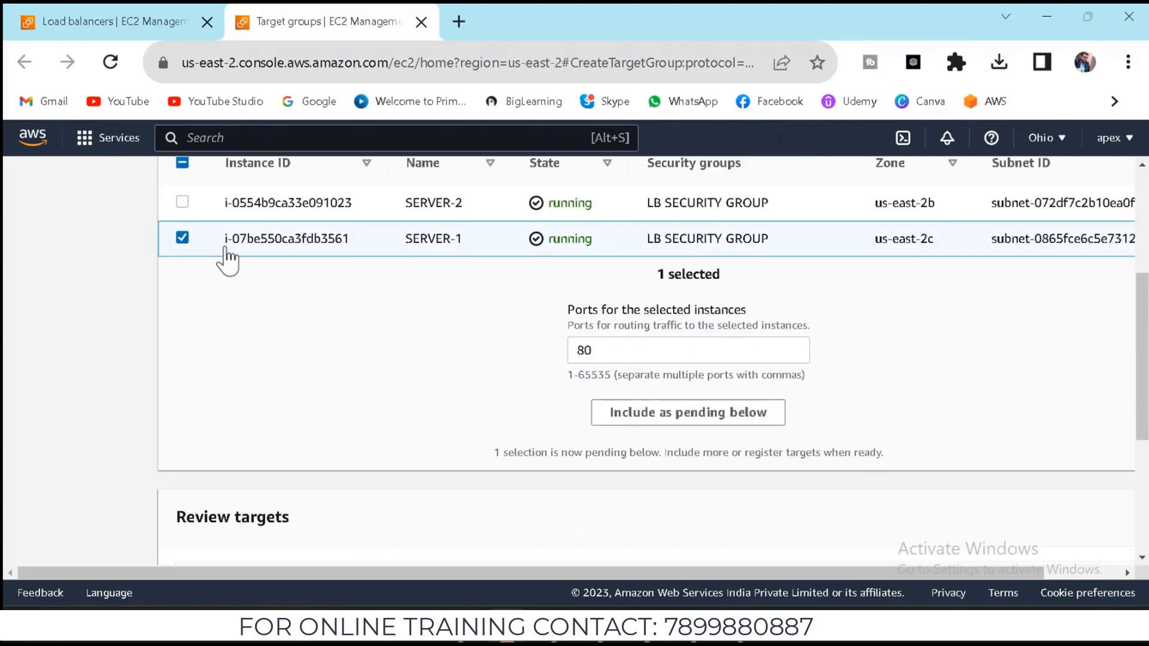
{"action": "left_click", "coordinate": [676, 413]}
{"action": "scroll", "coordinate": [675, 418], "scroll_direction": "down", "scroll_amount": 5}
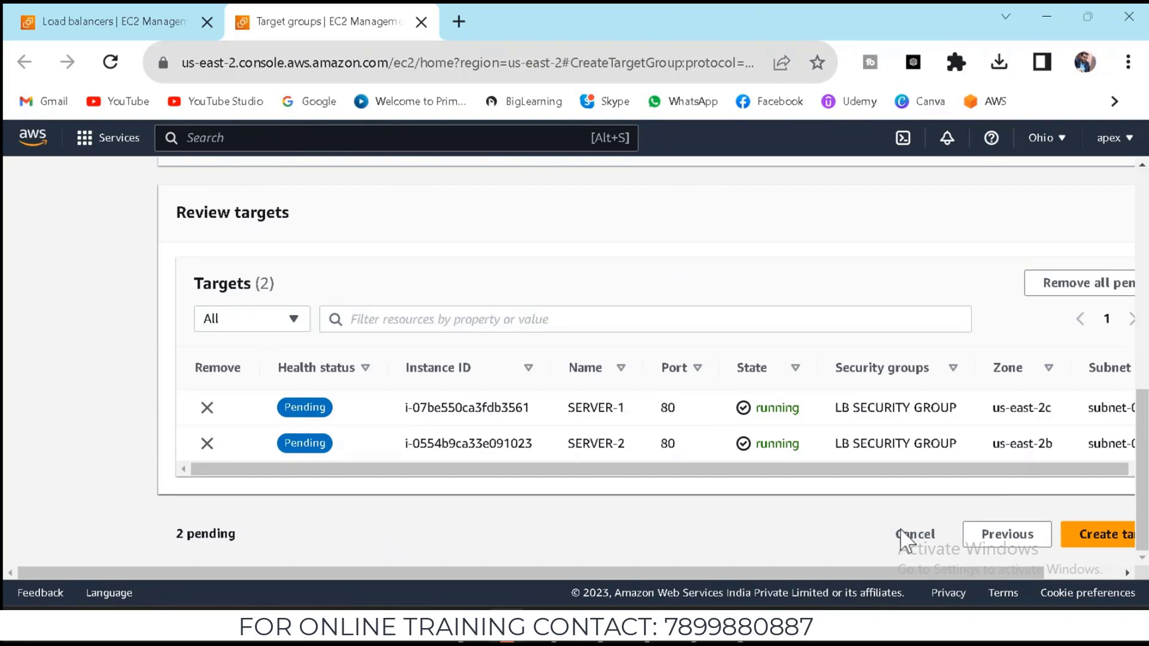
{"action": "left_click_drag", "start_coordinate": [928, 568], "coordinate": [1053, 555]}
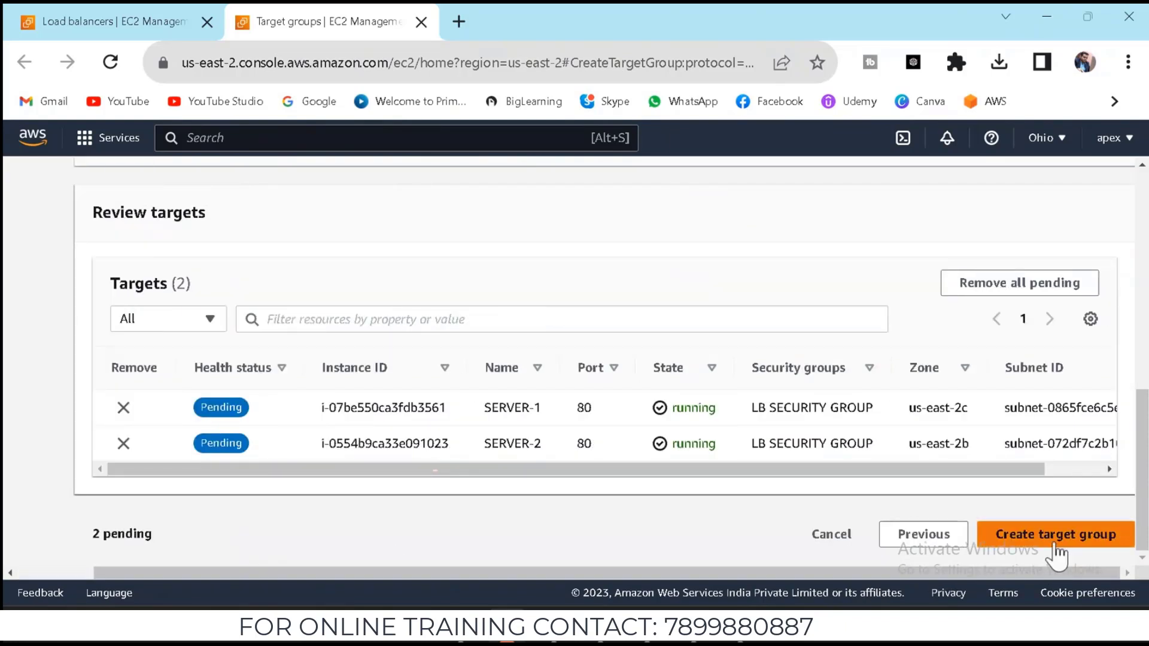
{"action": "left_click", "coordinate": [1056, 538]}
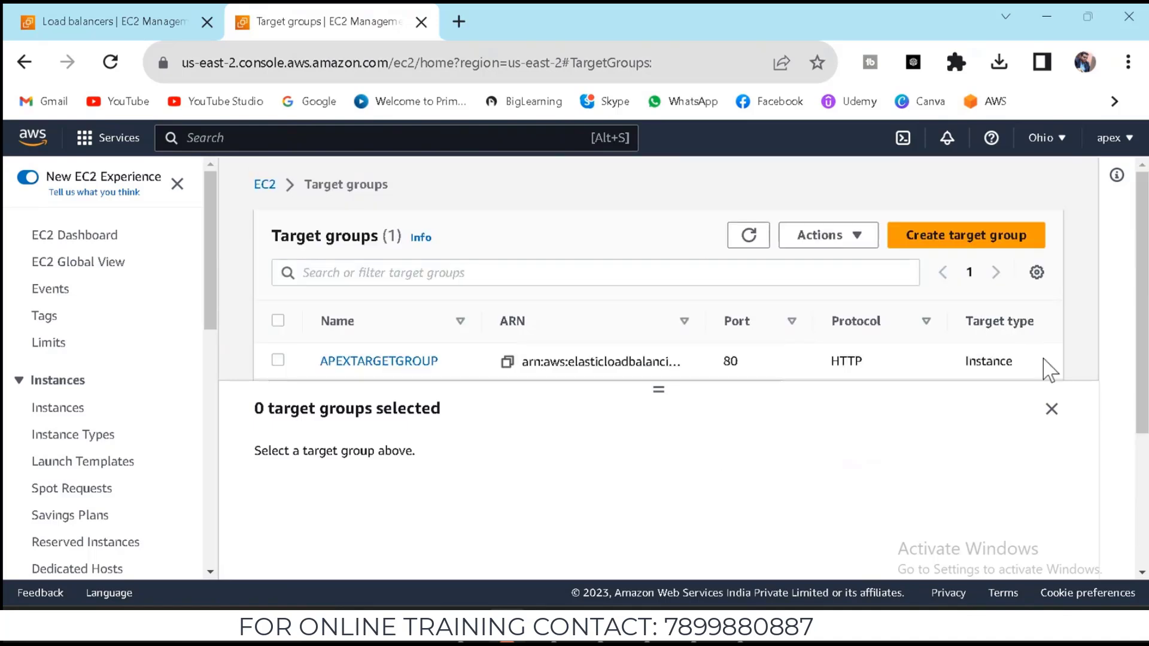
Refresh the target groups list, check its columns, and open APEXTARGETGROUP to examine its details and registered targets
{"action": "left_click_drag", "start_coordinate": [662, 385], "coordinate": [663, 477]}
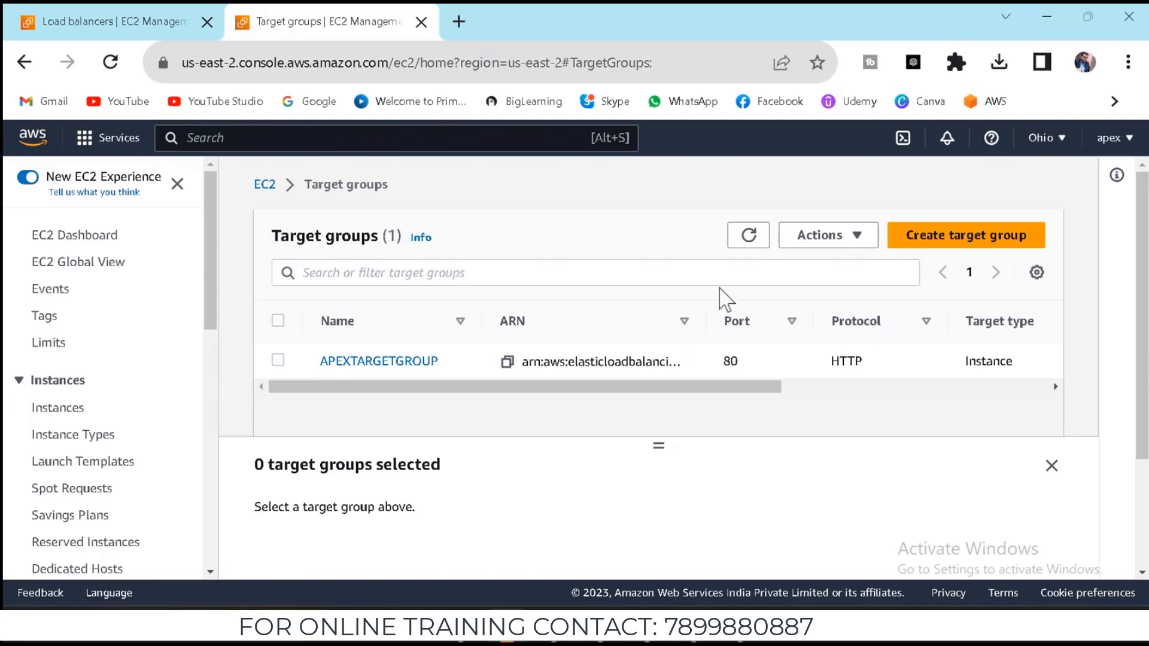
{"action": "left_click", "coordinate": [750, 236]}
{"action": "left_click_drag", "start_coordinate": [772, 387], "coordinate": [981, 393]}
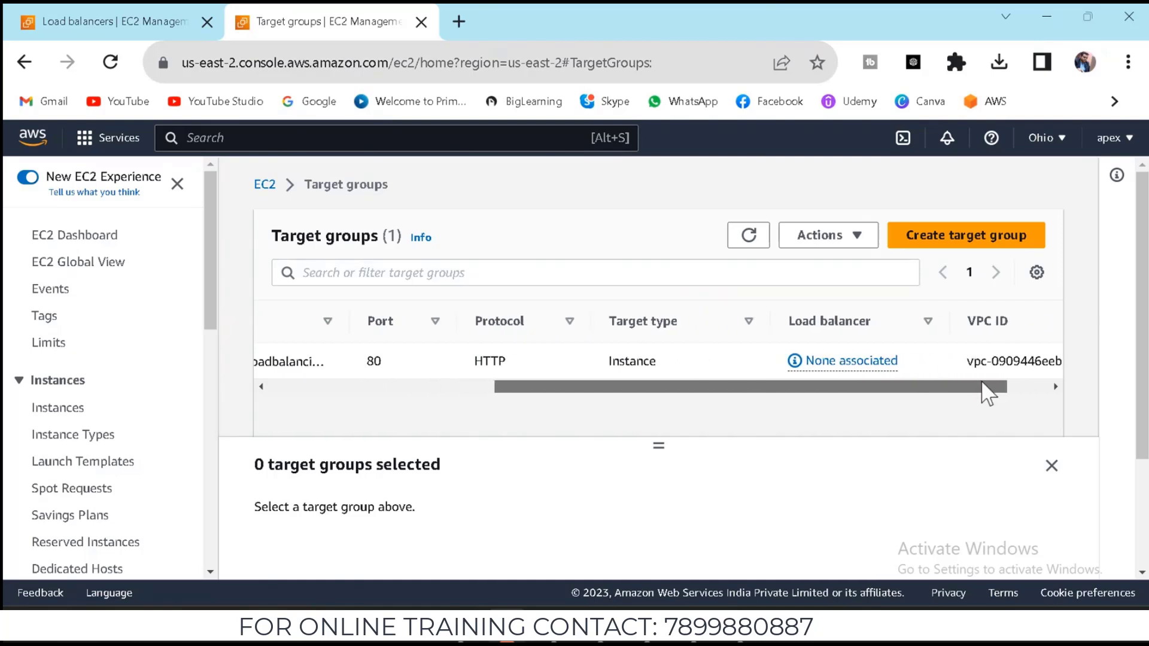
{"action": "left_click_drag", "start_coordinate": [987, 393], "coordinate": [636, 371]}
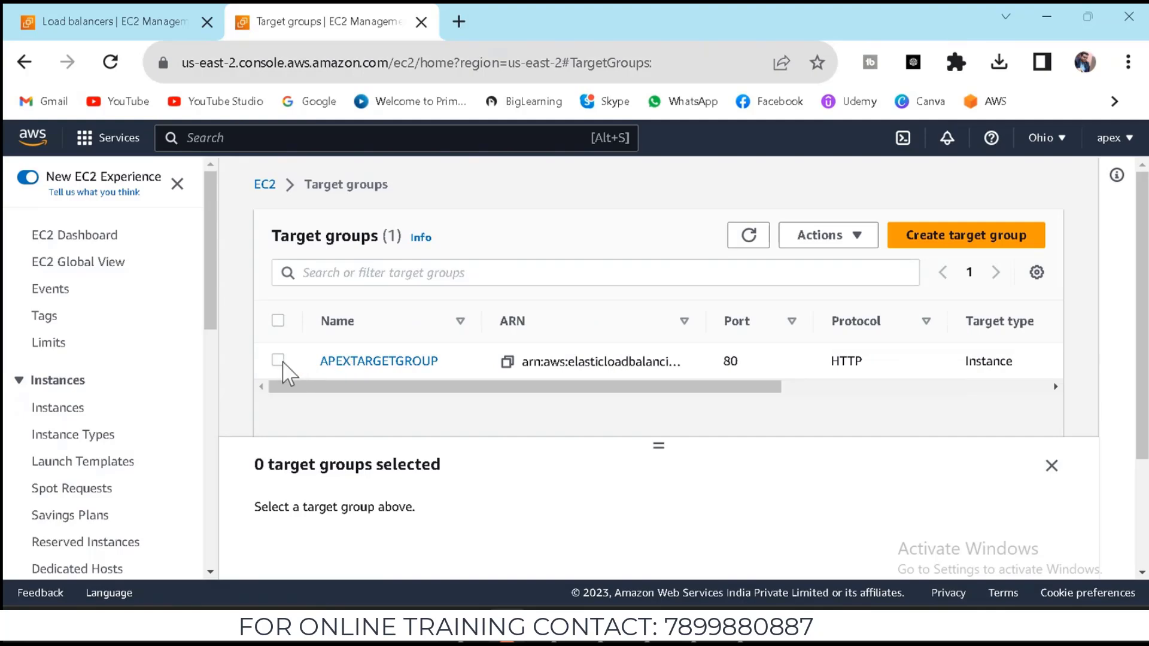
{"action": "left_click", "coordinate": [386, 362]}
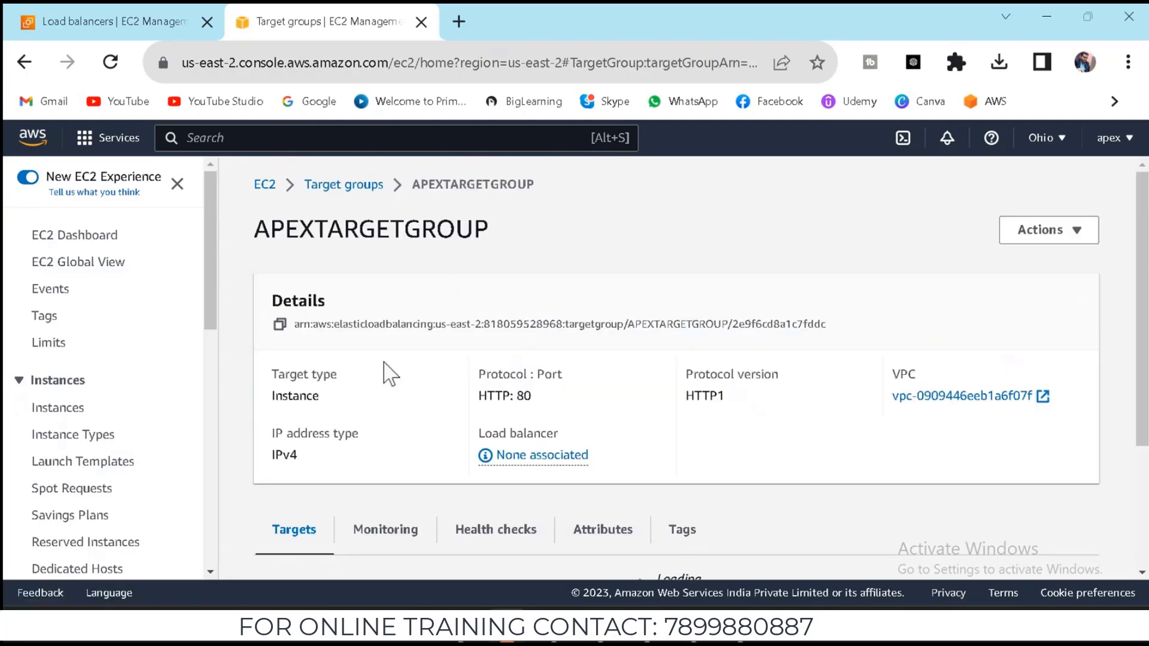
{"action": "scroll", "coordinate": [596, 466], "scroll_direction": "down", "scroll_amount": 8}
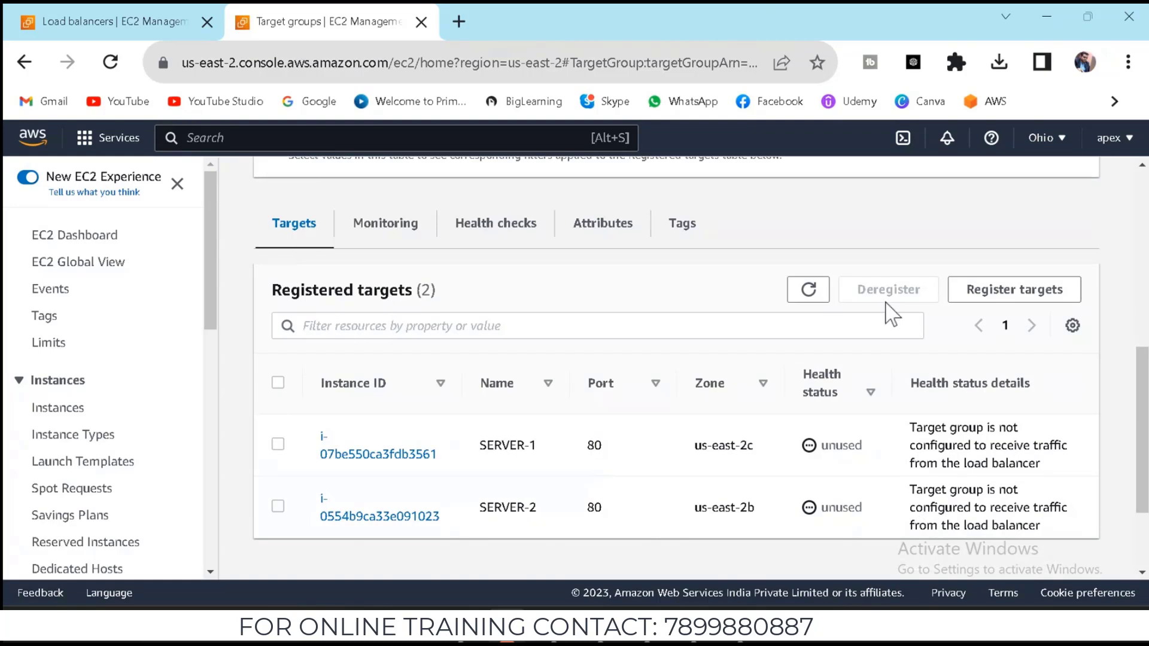
Select the SERVER-1 target, open target registration for APEXTARGETGROUP and examine the available instances and target review list
{"action": "left_click", "coordinate": [278, 444]}
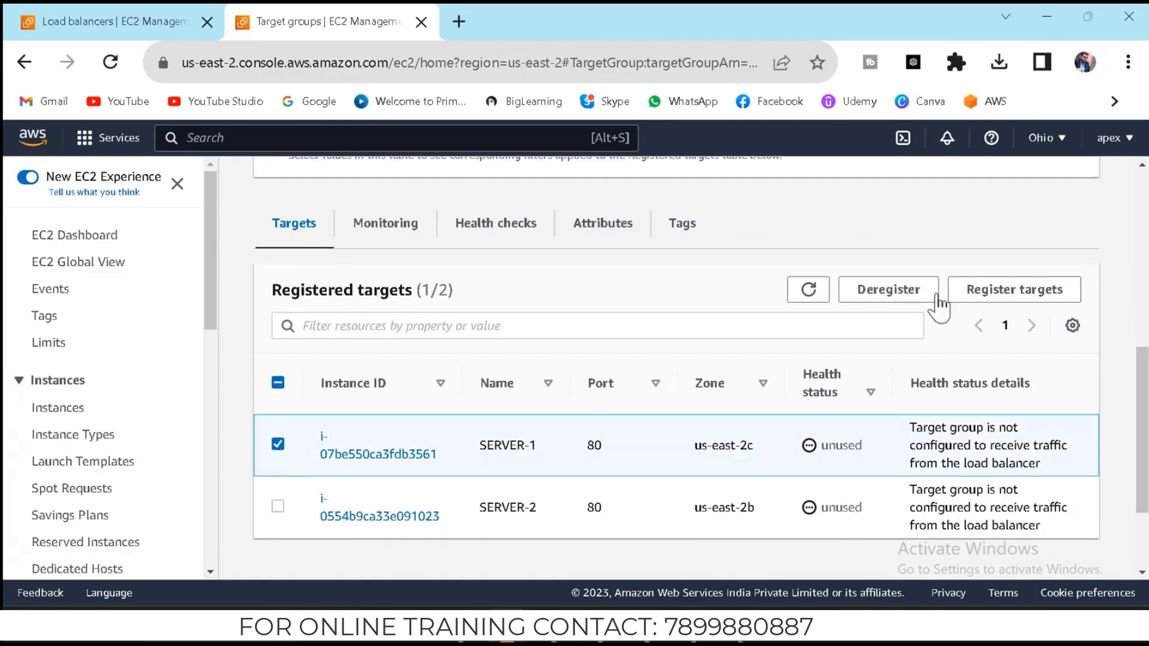
{"action": "left_click", "coordinate": [1011, 291]}
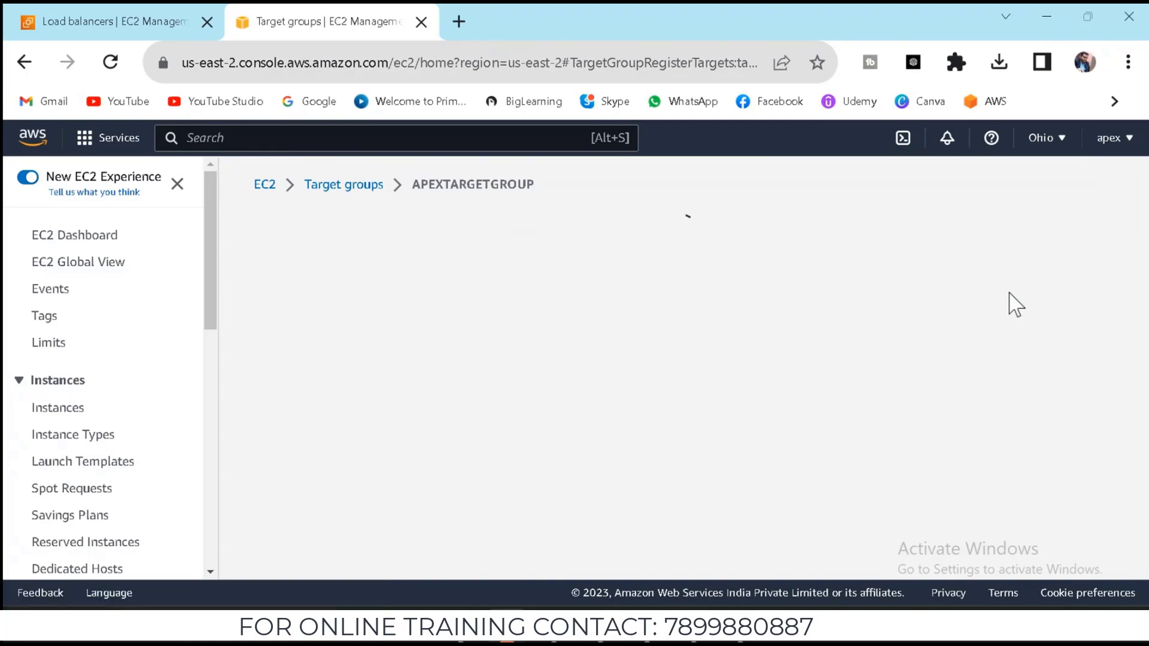
{"action": "scroll", "coordinate": [643, 432], "scroll_direction": "down", "scroll_amount": 10}
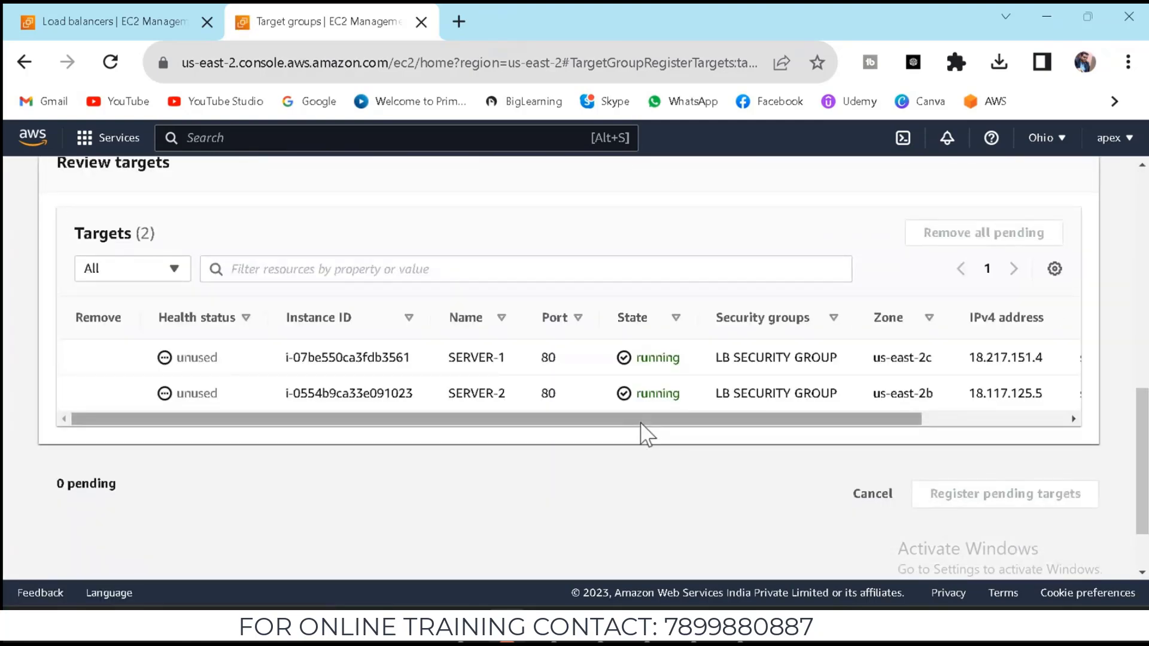
{"action": "scroll", "coordinate": [645, 431], "scroll_direction": "up", "scroll_amount": 6}
{"action": "scroll", "coordinate": [647, 435], "scroll_direction": "up", "scroll_amount": 3}
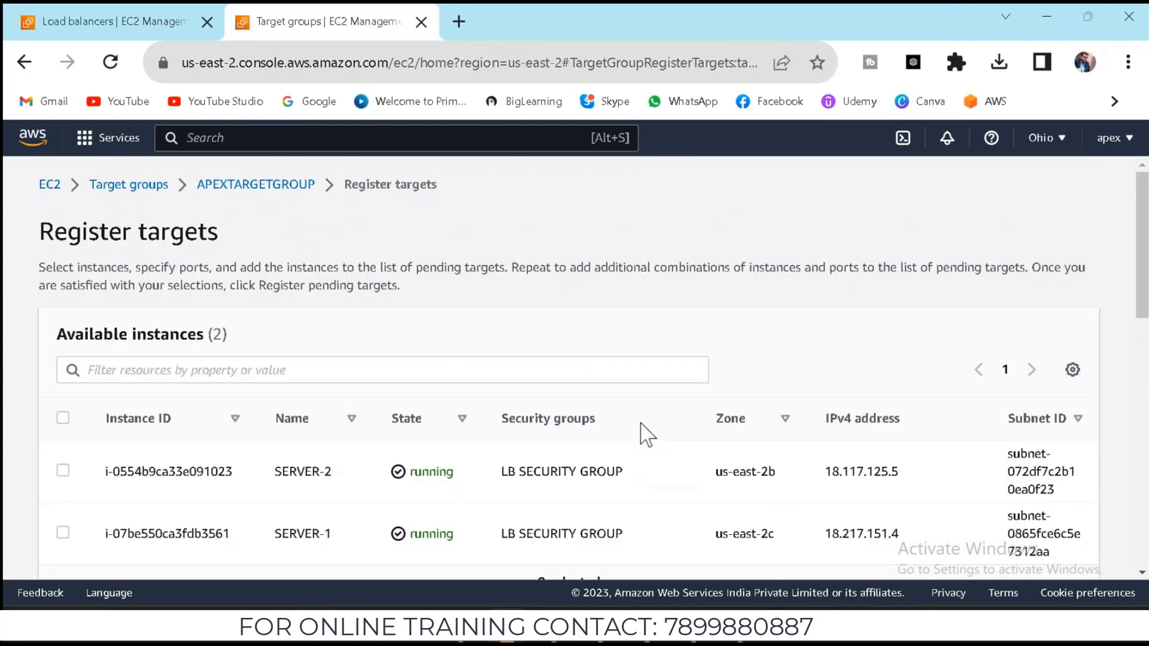
{"action": "scroll", "coordinate": [646, 432], "scroll_direction": "down", "scroll_amount": 8}
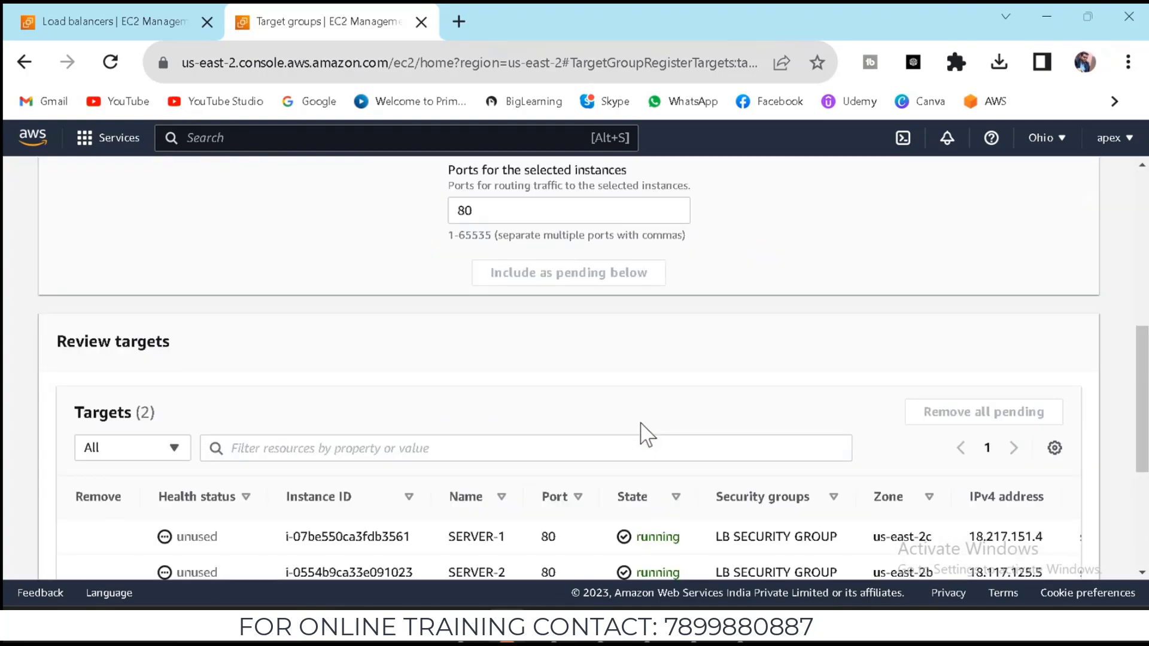
{"action": "scroll", "coordinate": [647, 435], "scroll_direction": "down", "scroll_amount": 3}
{"action": "scroll", "coordinate": [647, 435], "scroll_direction": "up", "scroll_amount": 6}
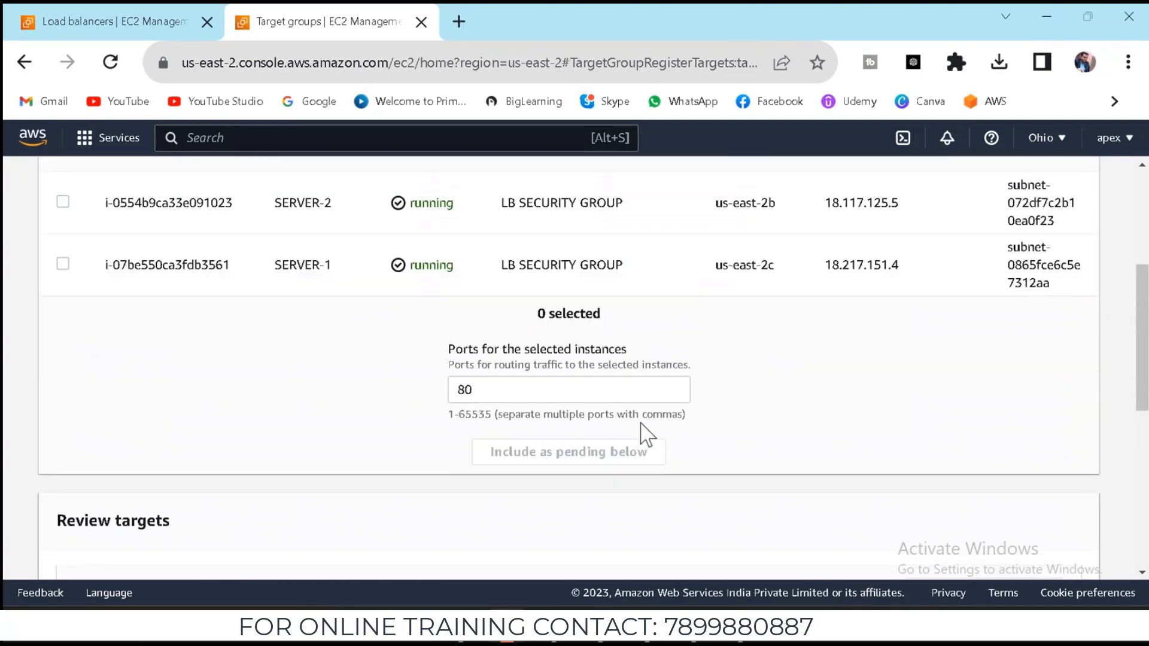
Try to include the SERVER-2 instance again as a pending target on port 80 and check the review list
{"action": "left_click", "coordinate": [63, 202]}
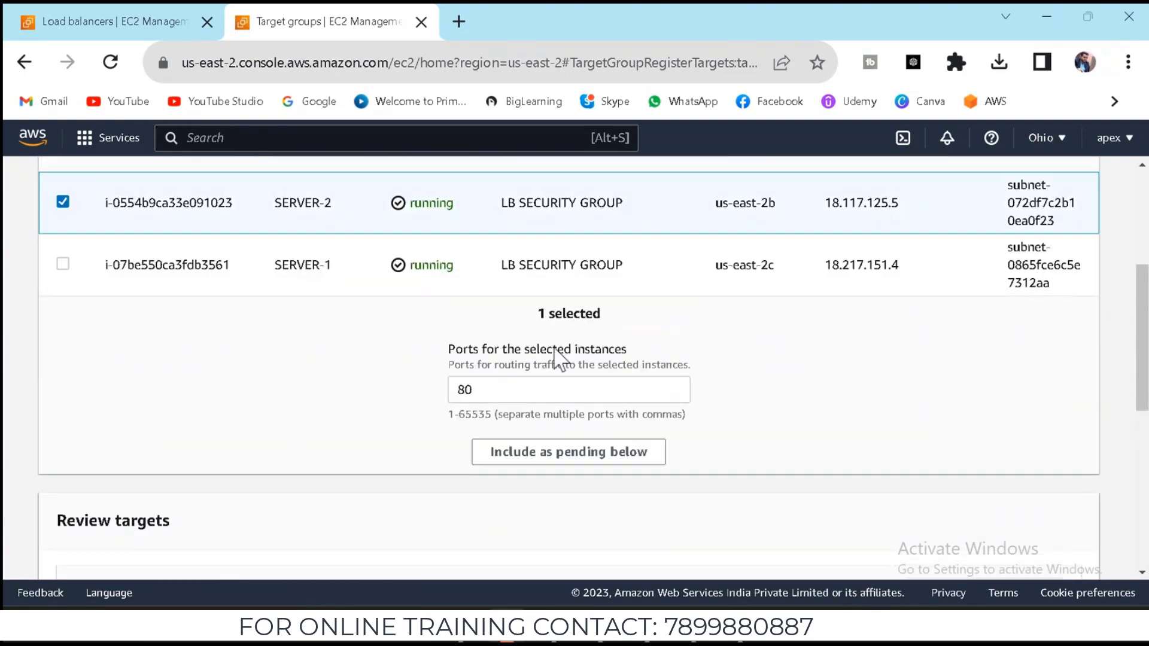
{"action": "left_click", "coordinate": [567, 461]}
{"action": "scroll", "coordinate": [572, 463], "scroll_direction": "down", "scroll_amount": 5}
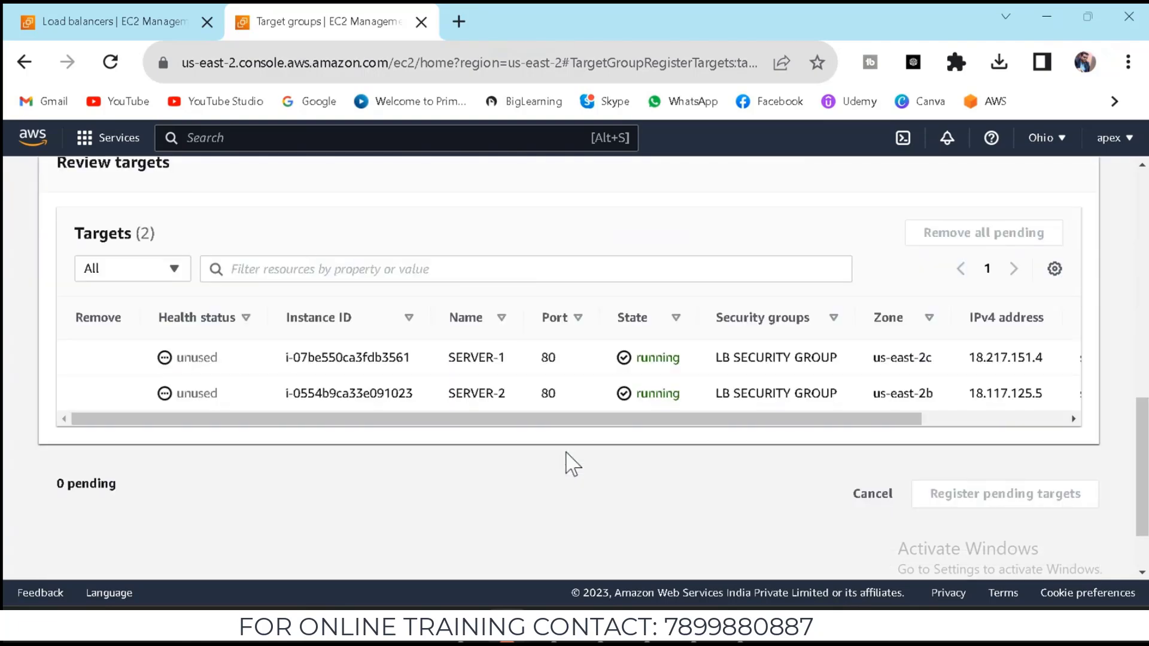
{"action": "scroll", "coordinate": [567, 460], "scroll_direction": "up", "scroll_amount": 5}
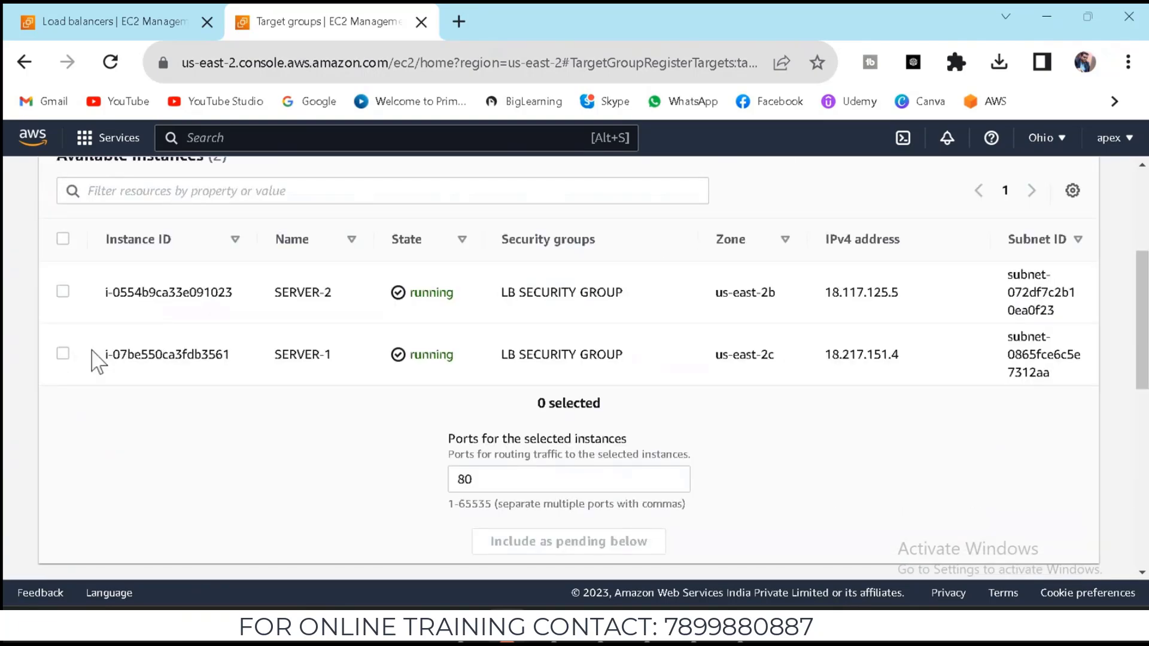
{"action": "scroll", "coordinate": [706, 402], "scroll_direction": "down", "scroll_amount": 5}
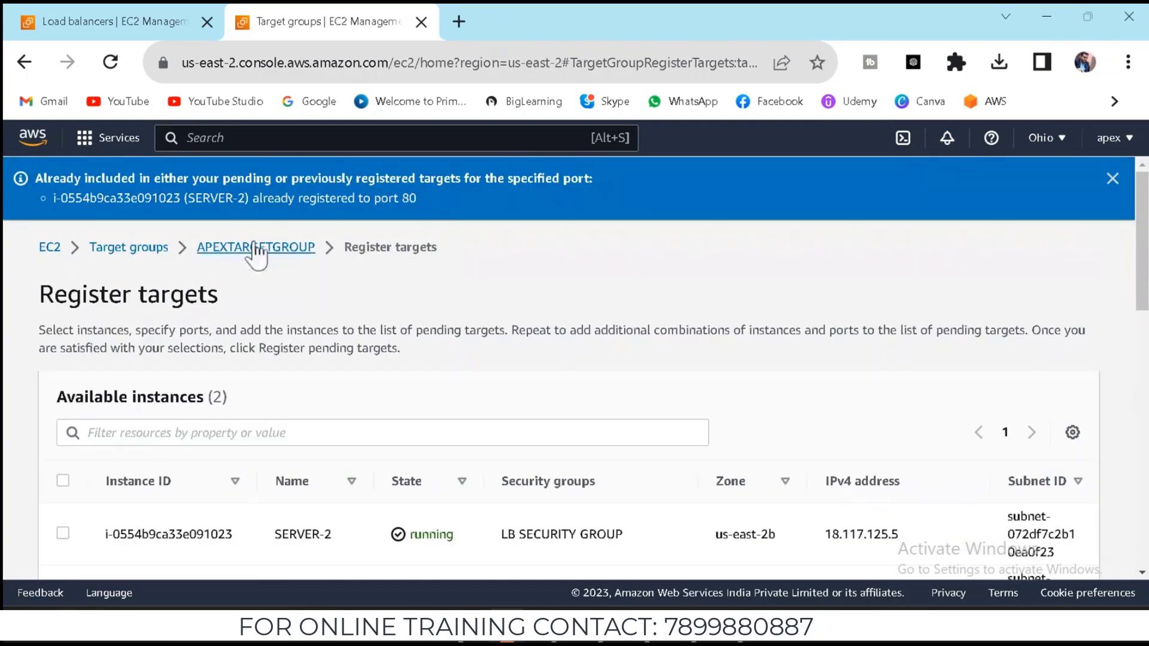
Leave target registration to review the APEXTARGETGROUP details, and return to the target groups list
{"action": "left_click", "coordinate": [262, 249]}
{"action": "scroll", "coordinate": [637, 401], "scroll_direction": "down", "scroll_amount": 2}
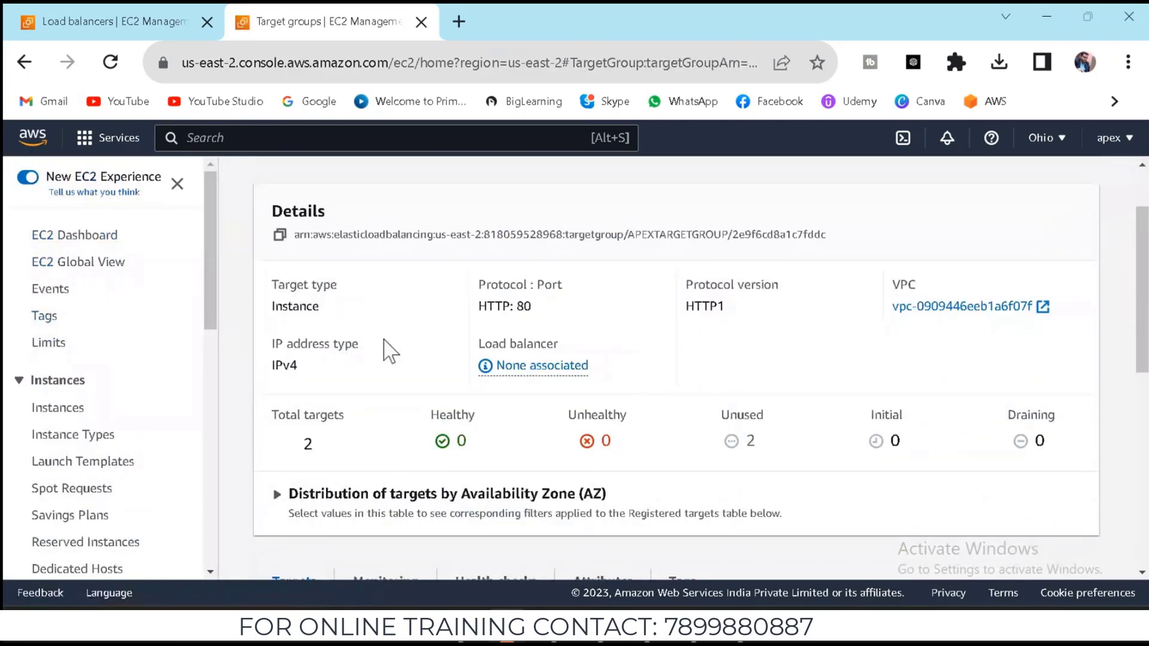
{"action": "scroll", "coordinate": [385, 346], "scroll_direction": "up", "scroll_amount": 2}
{"action": "left_click", "coordinate": [361, 185]}
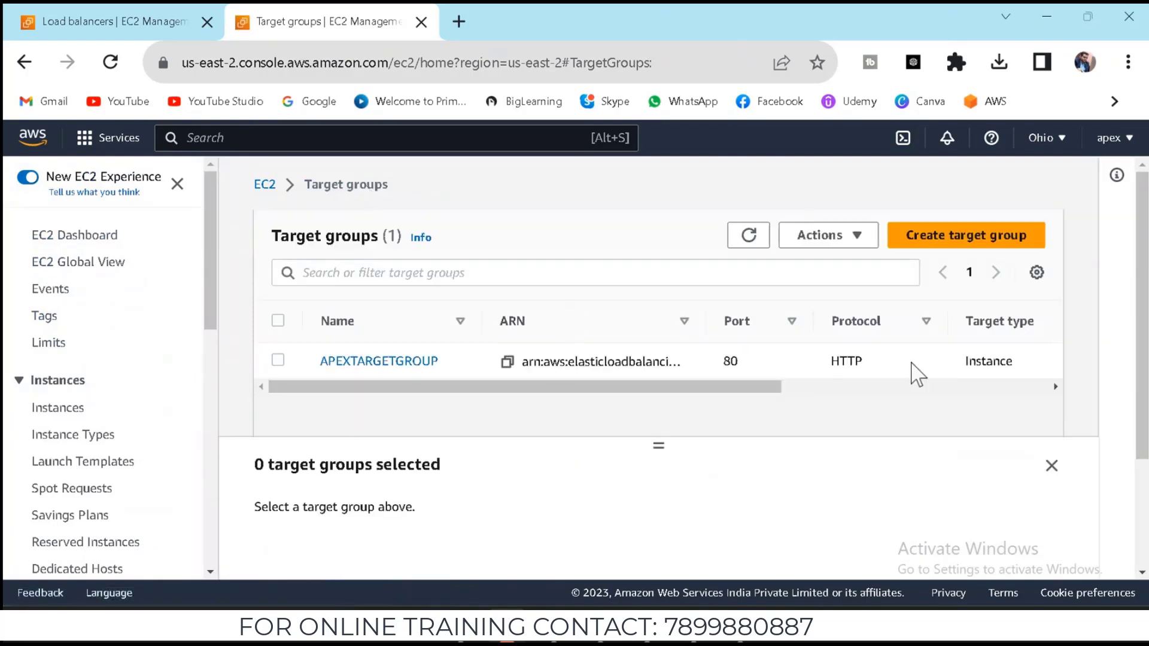
Select APEXTARGETGROUP in the target groups list, enlarge its detail pane and examine its details and target health summary
{"action": "left_click_drag", "start_coordinate": [759, 388], "coordinate": [563, 402]}
{"action": "left_click", "coordinate": [440, 362]}
{"action": "scroll", "coordinate": [549, 485], "scroll_direction": "down", "scroll_amount": 3}
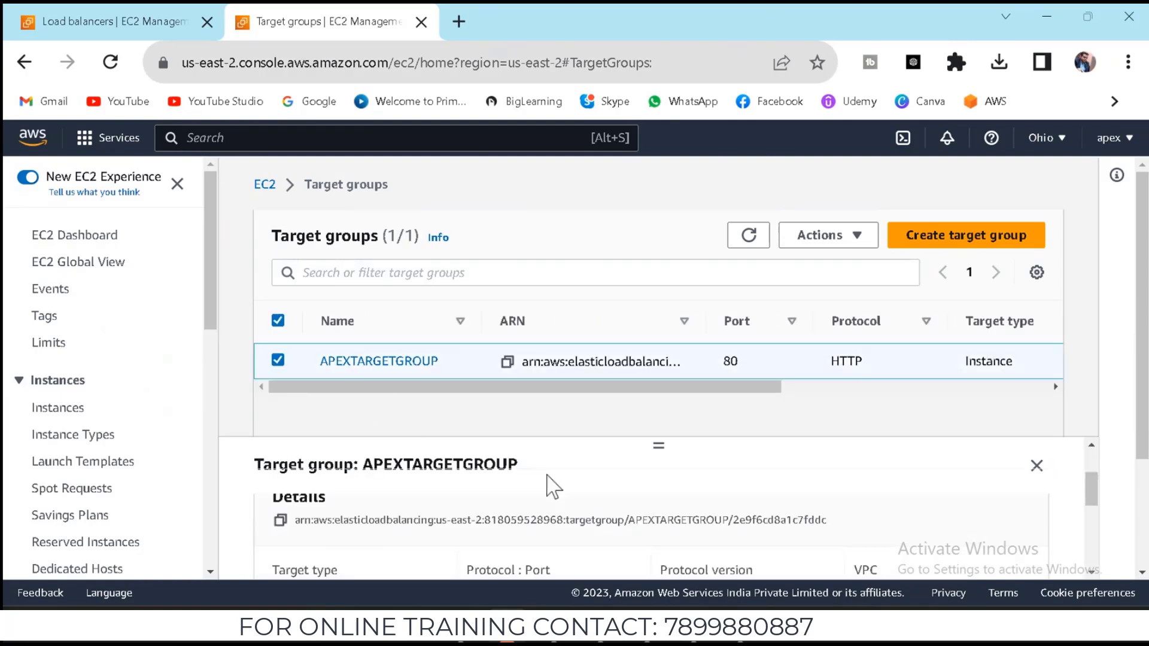
{"action": "scroll", "coordinate": [548, 484], "scroll_direction": "up", "scroll_amount": 3}
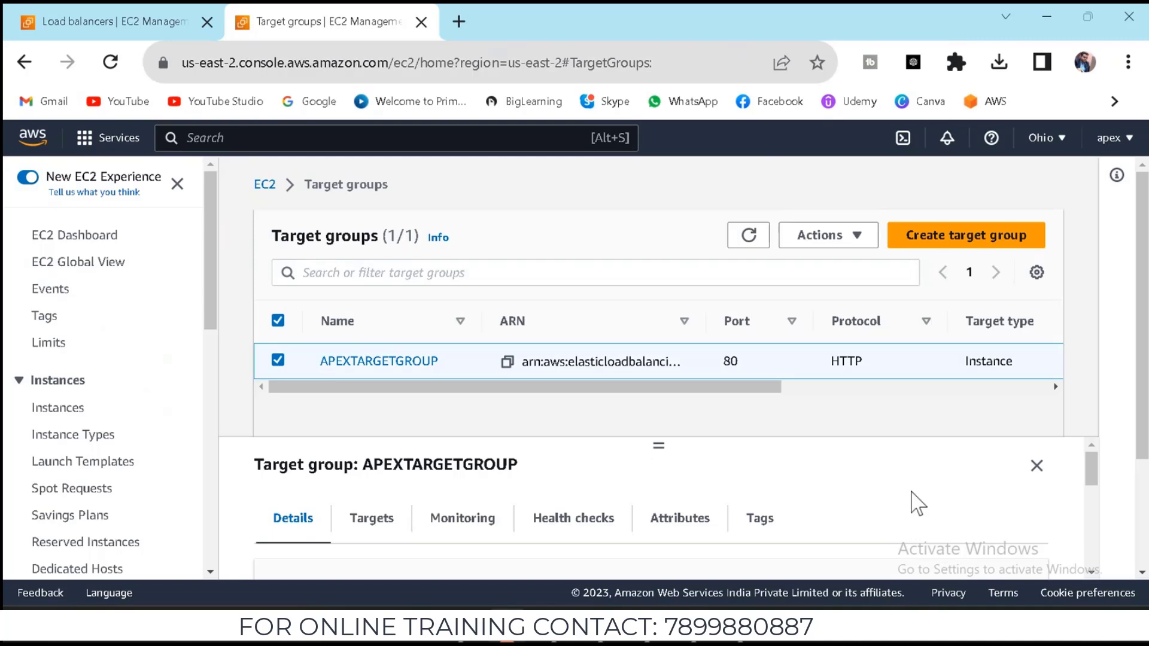
{"action": "left_click_drag", "start_coordinate": [664, 445], "coordinate": [660, 390]}
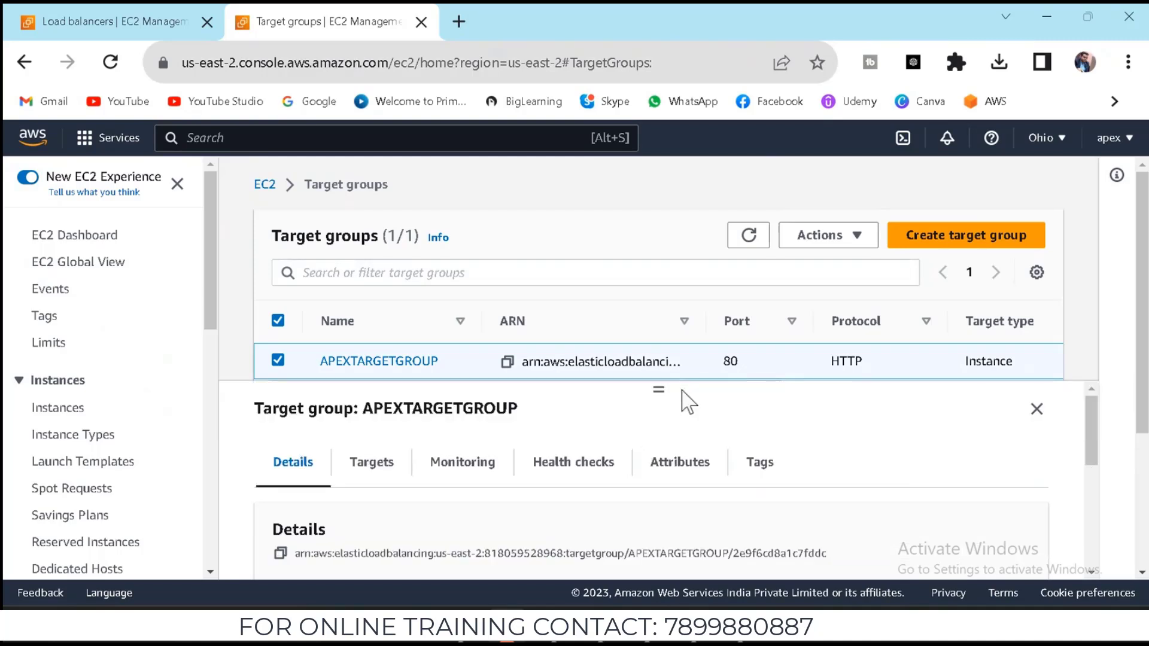
{"action": "left_click_drag", "start_coordinate": [1085, 430], "coordinate": [1082, 524]}
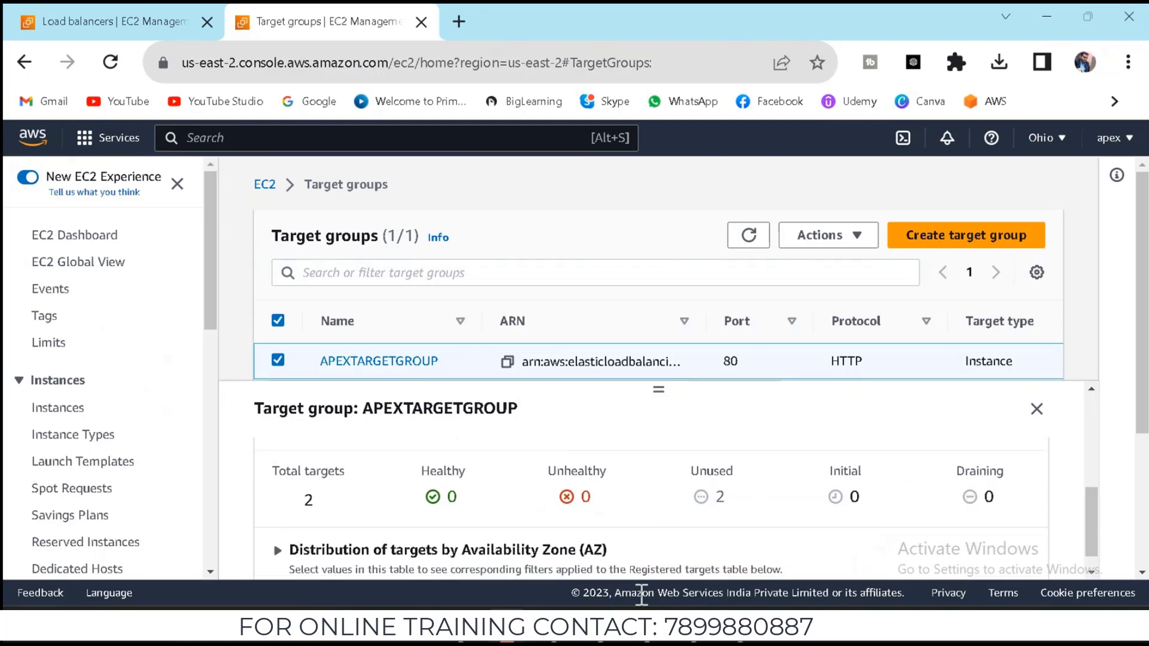
{"action": "left_click_drag", "start_coordinate": [1092, 521], "coordinate": [1095, 412]}
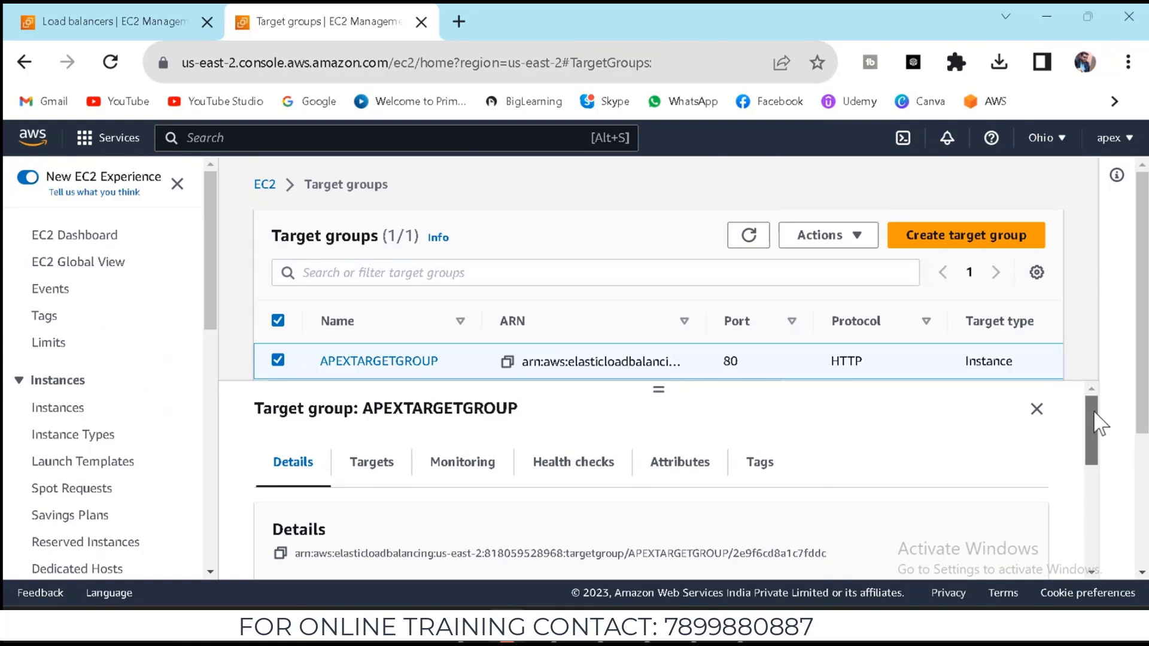
Add SERVER-2 to the selected registered targets of APEXTARGETGROUP and open target registration
{"action": "left_click", "coordinate": [381, 466]}
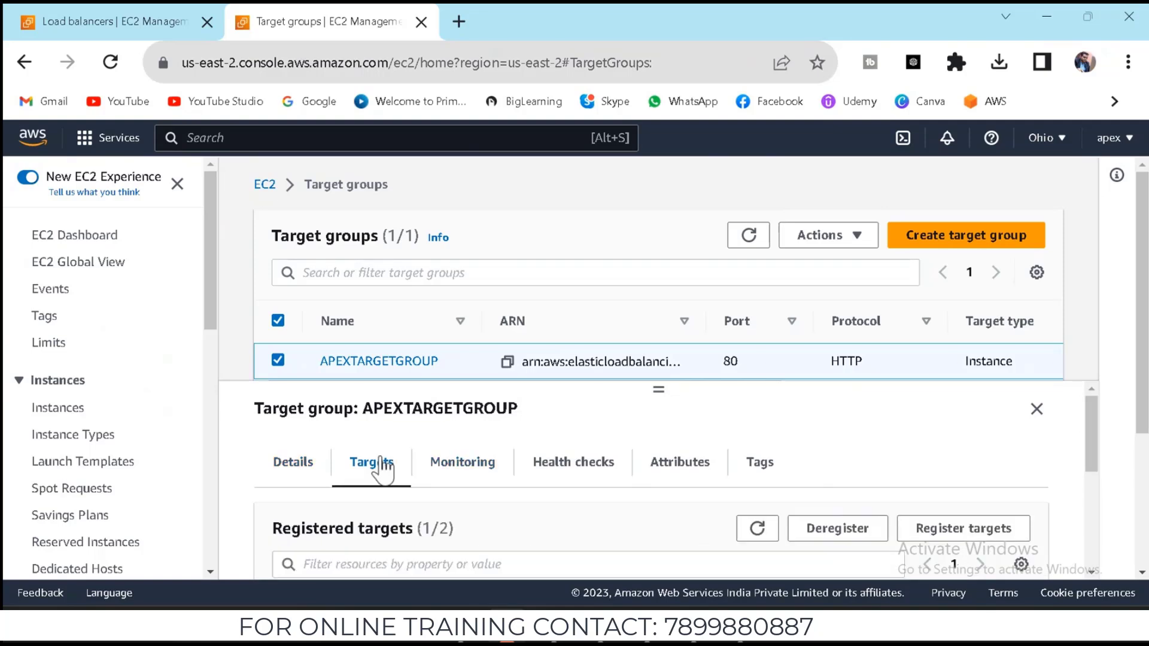
{"action": "left_click_drag", "start_coordinate": [1091, 447], "coordinate": [1088, 536]}
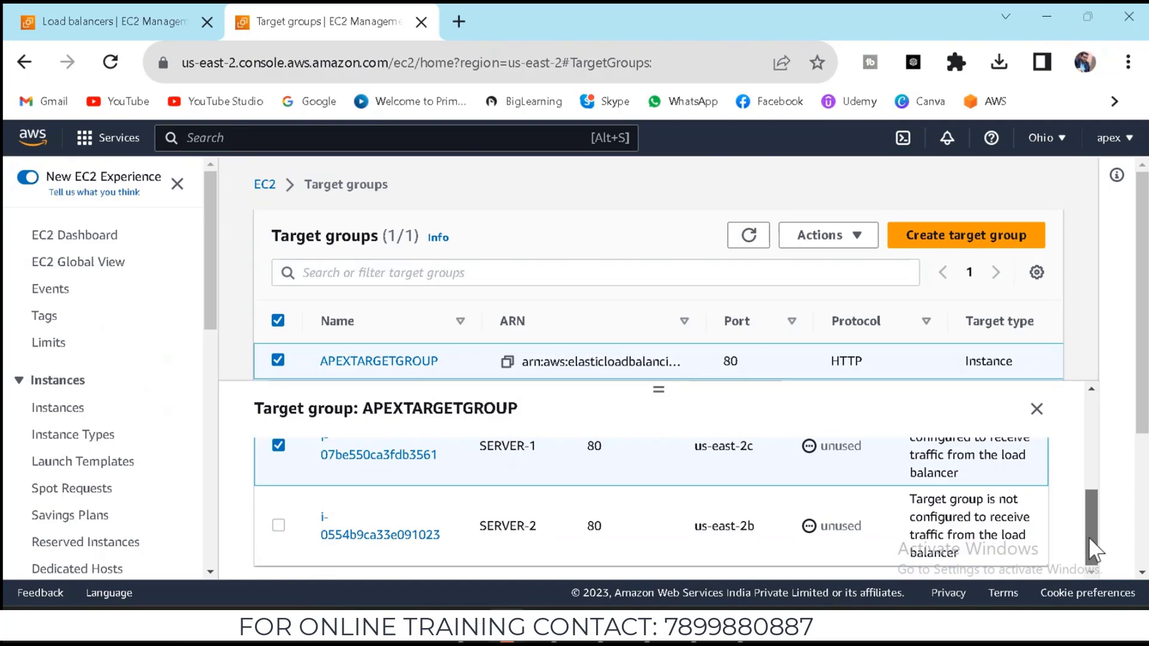
{"action": "left_click", "coordinate": [278, 525]}
{"action": "left_click_drag", "start_coordinate": [1089, 527], "coordinate": [1088, 455]}
{"action": "left_click", "coordinate": [964, 475]}
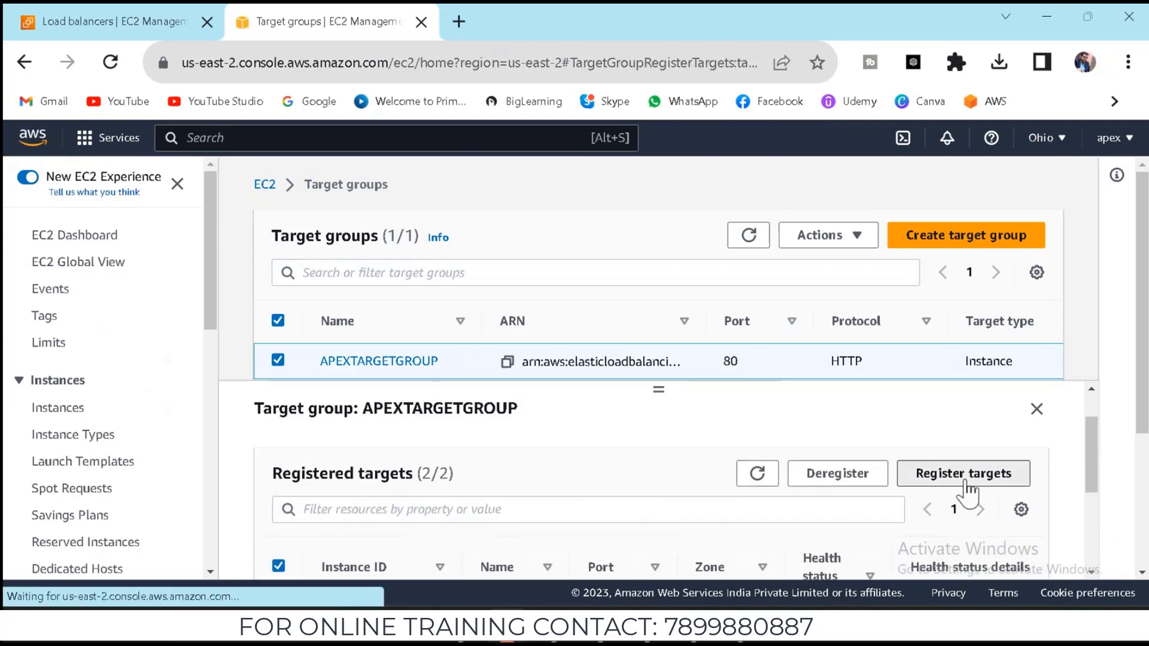
Try to include both SERVER-2 and SERVER-1 as pending targets on port 80 and check the review list
{"action": "scroll", "coordinate": [705, 520], "scroll_direction": "down", "scroll_amount": 2}
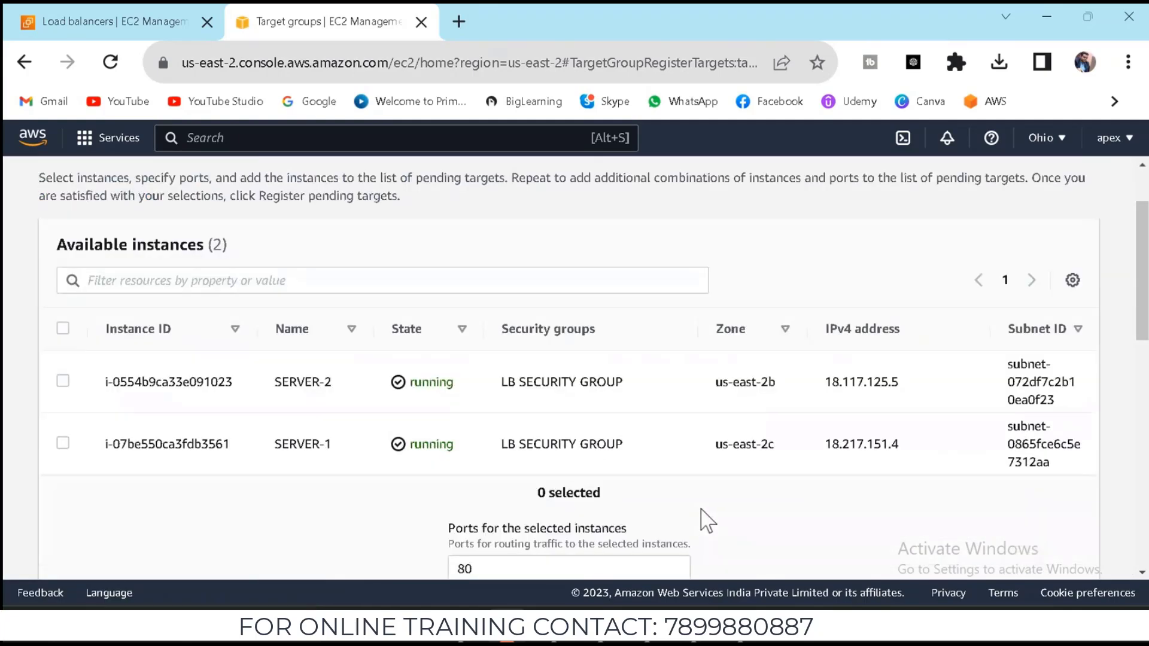
{"action": "scroll", "coordinate": [595, 444], "scroll_direction": "down", "scroll_amount": 8}
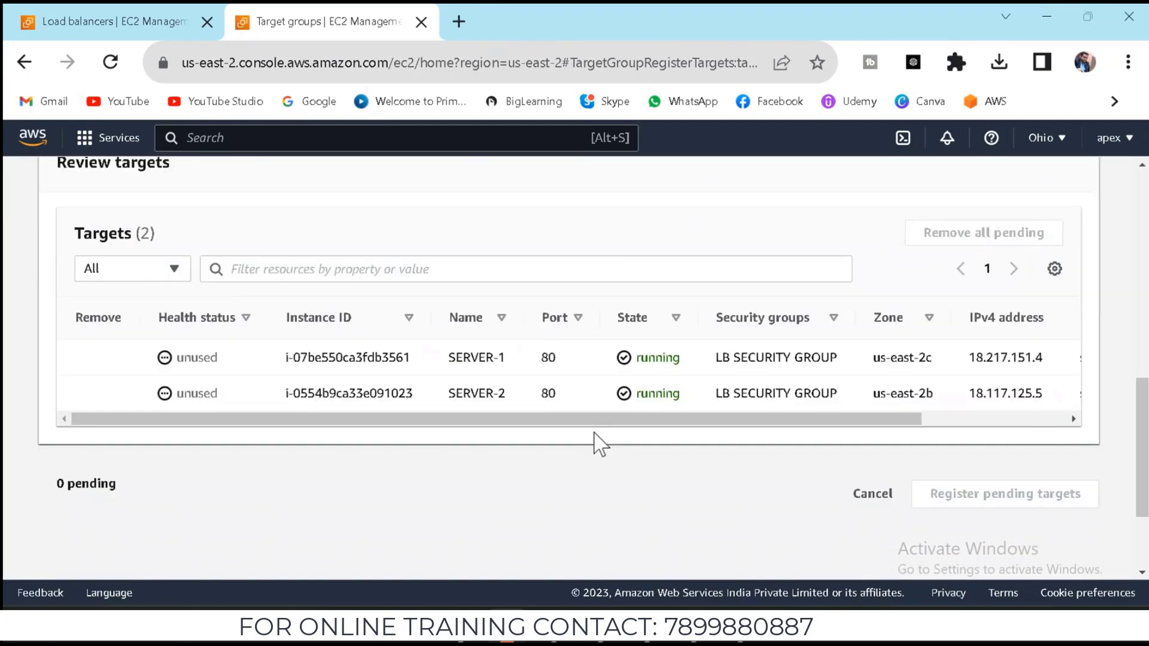
{"action": "scroll", "coordinate": [495, 389], "scroll_direction": "up", "scroll_amount": 6}
{"action": "left_click", "coordinate": [62, 317]}
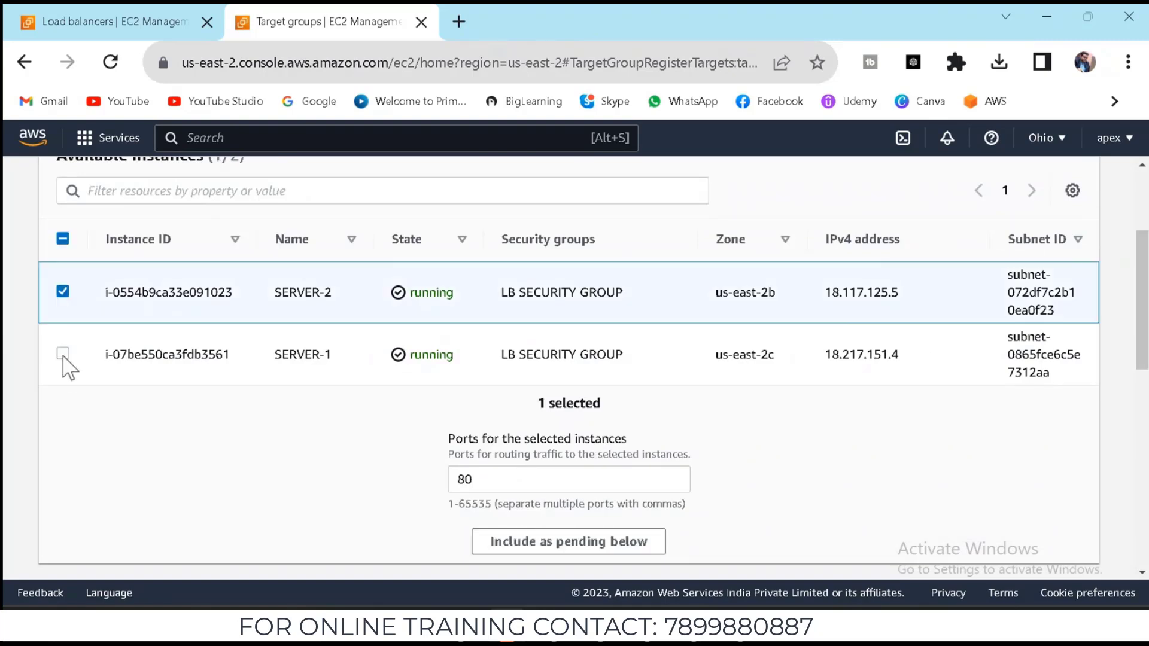
{"action": "left_click", "coordinate": [103, 377]}
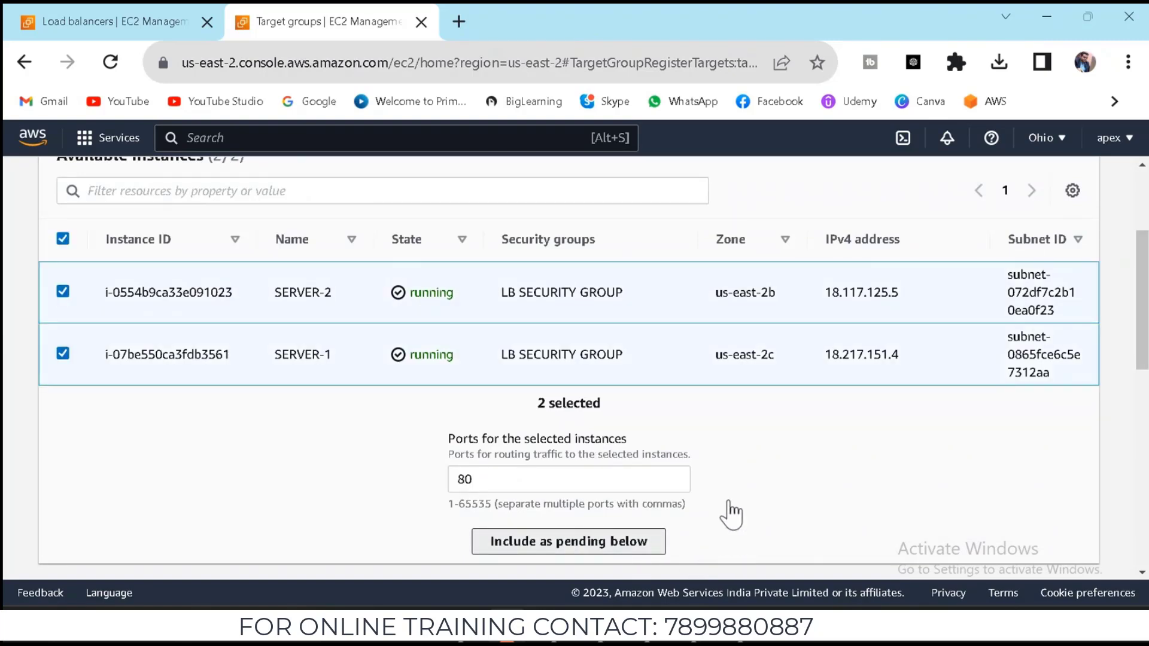
{"action": "scroll", "coordinate": [731, 513], "scroll_direction": "down", "scroll_amount": 5}
{"action": "scroll", "coordinate": [727, 538], "scroll_direction": "down", "scroll_amount": 4}
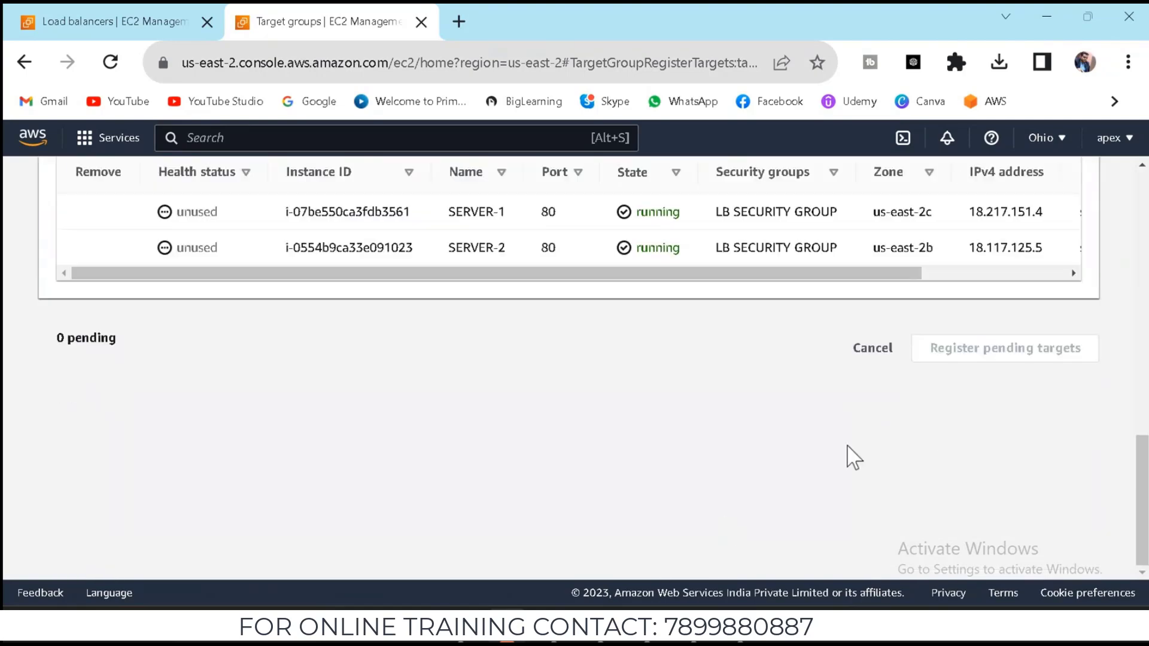
{"action": "scroll", "coordinate": [525, 402], "scroll_direction": "up", "scroll_amount": 10}
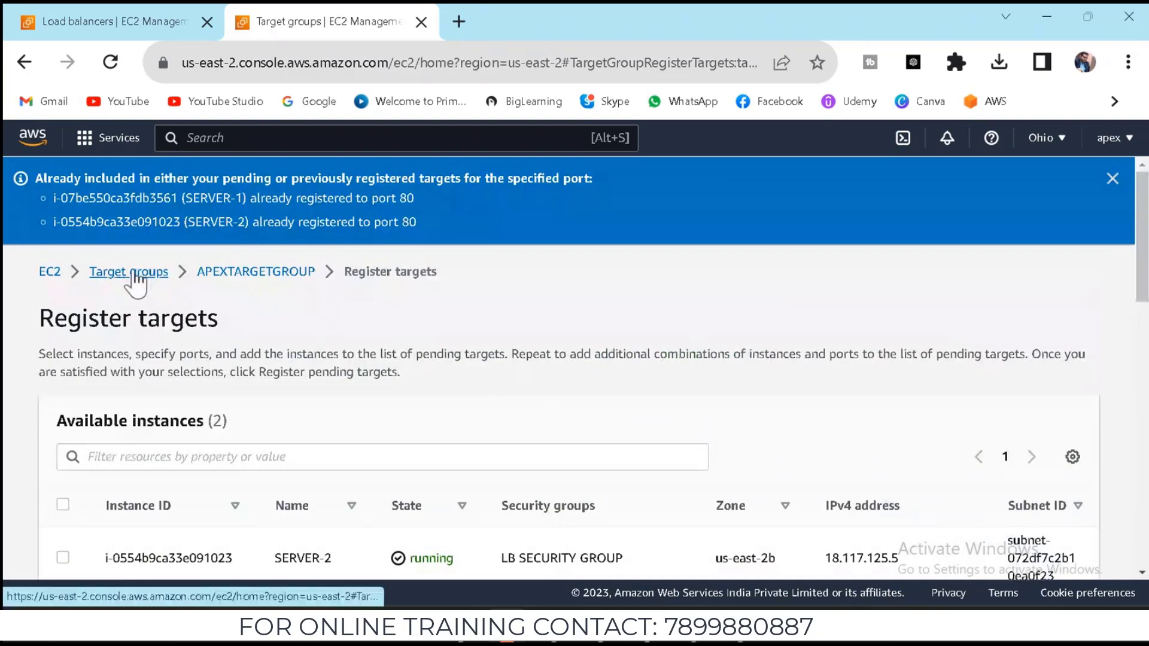
Return to the target groups list, refresh it and check the load balancer association of APEXTARGETGROUP
{"action": "left_click", "coordinate": [134, 274]}
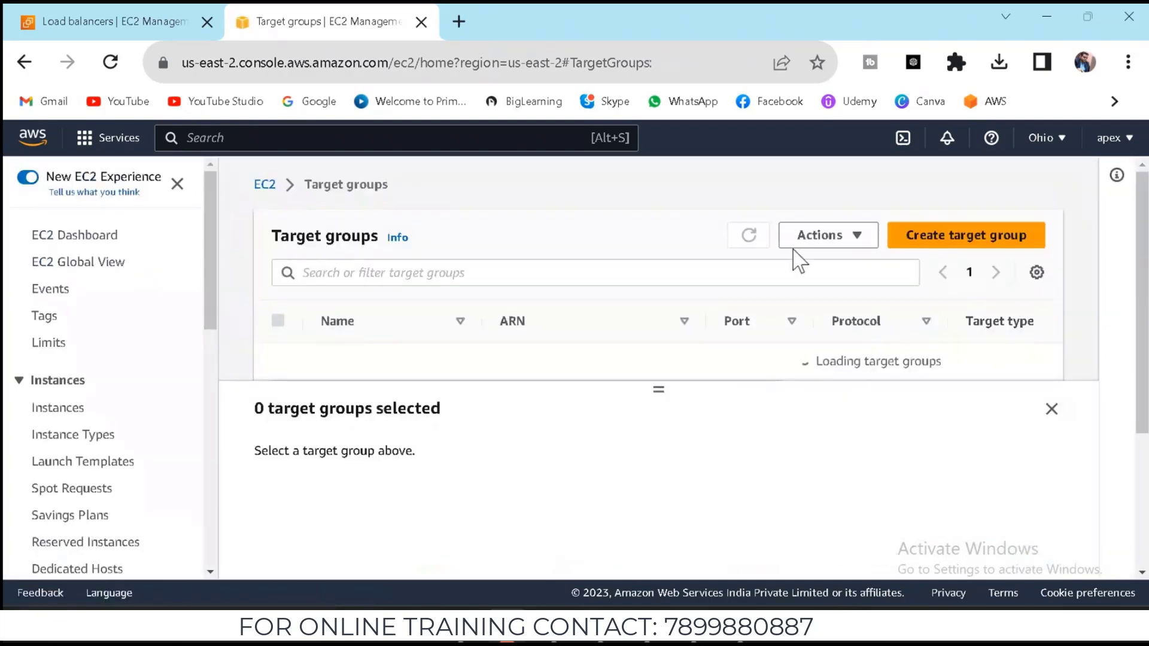
{"action": "left_click", "coordinate": [750, 235]}
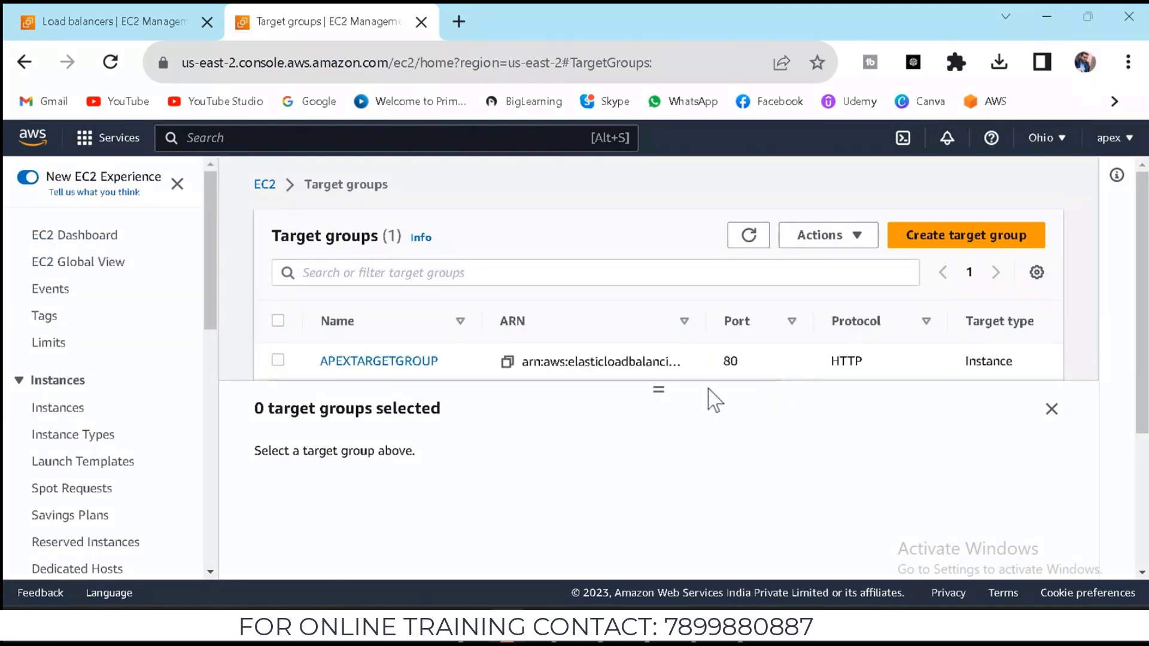
{"action": "left_click_drag", "start_coordinate": [653, 393], "coordinate": [953, 409]}
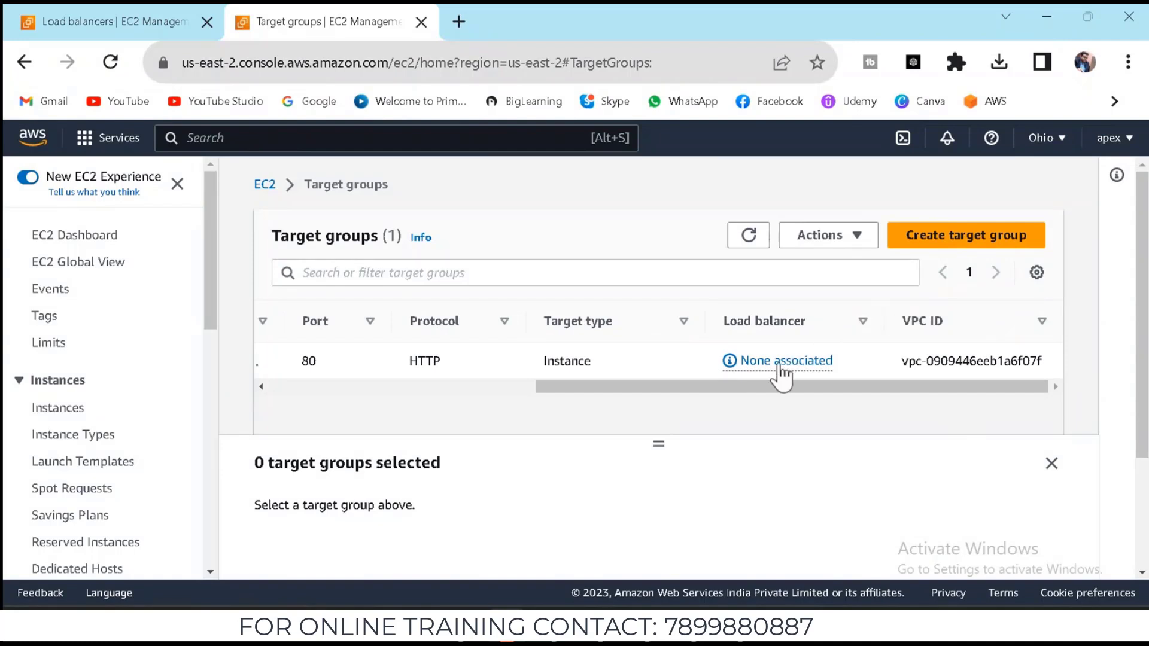
{"action": "left_click_drag", "start_coordinate": [777, 390], "coordinate": [851, 384]}
{"action": "left_click", "coordinate": [751, 239]}
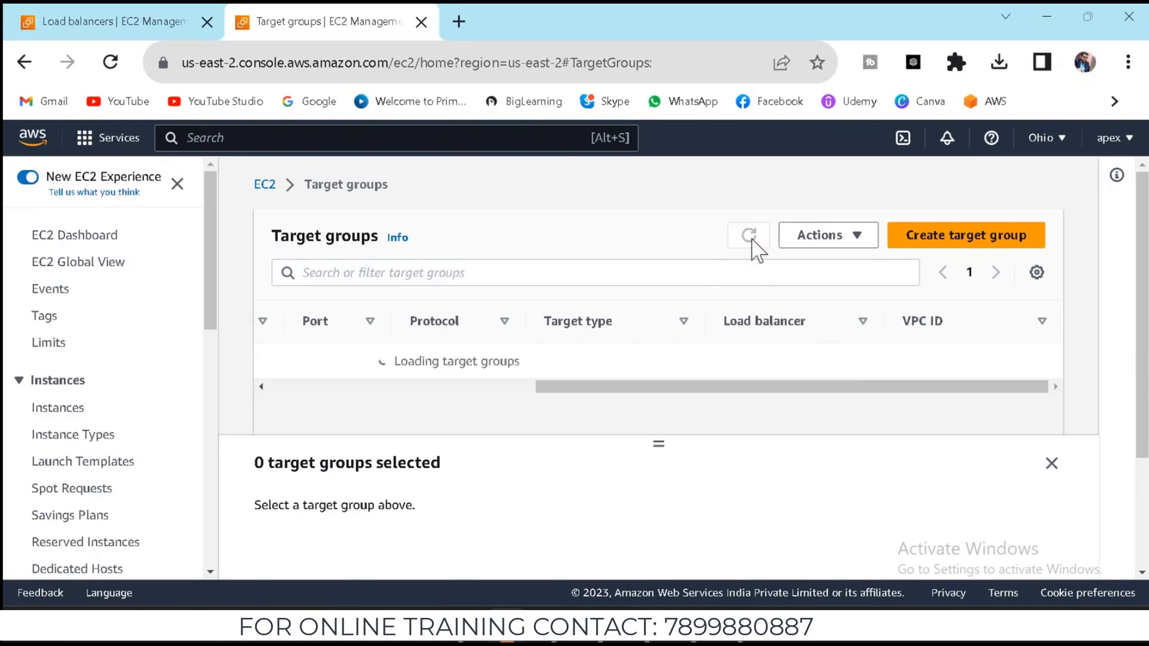
{"action": "left_click_drag", "start_coordinate": [688, 389], "coordinate": [340, 410]}
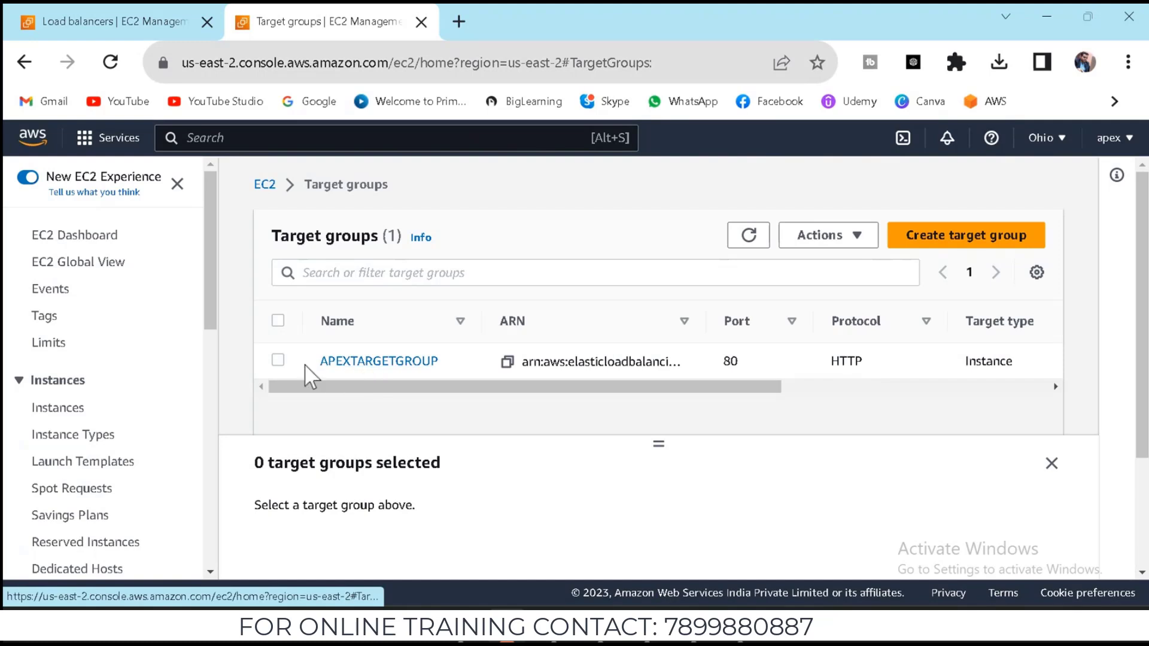
Open APEXTARGETGROUP and examine its unused targets and their health status in the registered targets list
{"action": "left_click", "coordinate": [338, 376]}
{"action": "left_click_drag", "start_coordinate": [1089, 469], "coordinate": [1089, 529]}
{"action": "left_click_drag", "start_coordinate": [1089, 534], "coordinate": [1099, 460]}
{"action": "left_click", "coordinate": [418, 362]}
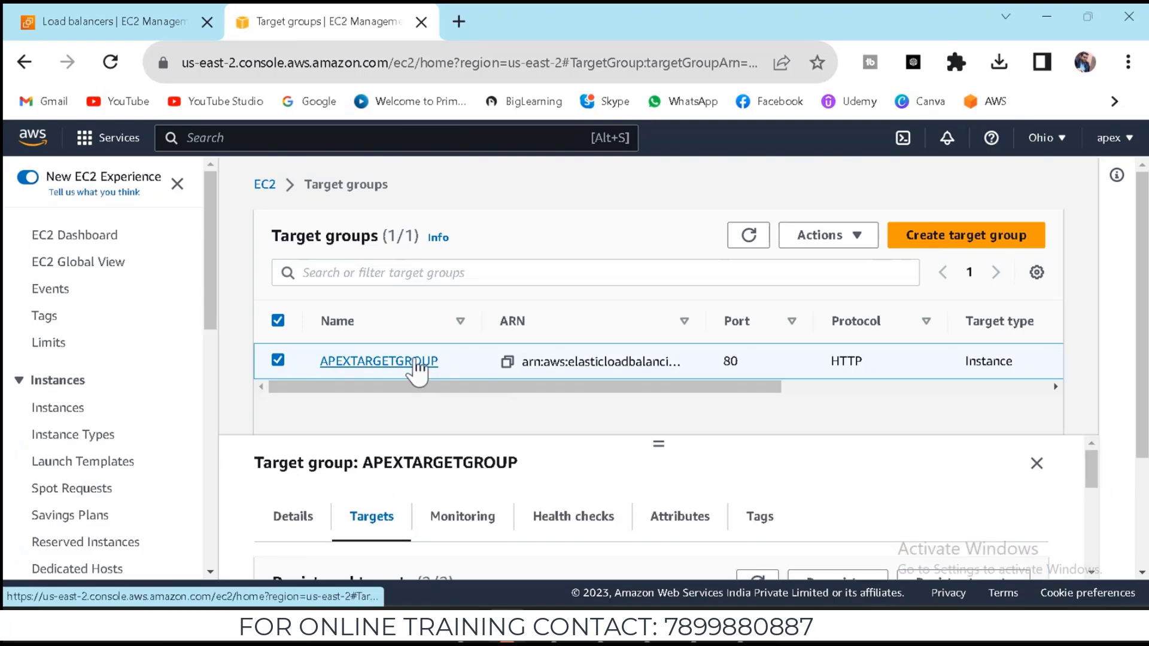
{"action": "scroll", "coordinate": [757, 455], "scroll_direction": "down", "scroll_amount": 2}
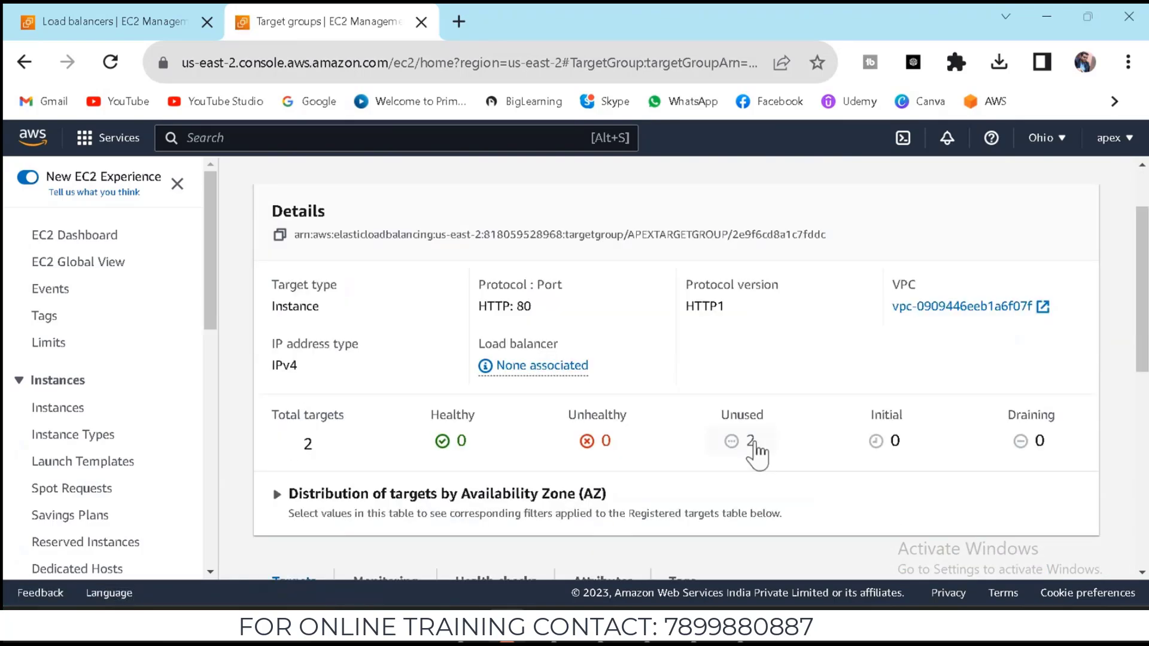
{"action": "left_click", "coordinate": [752, 443]}
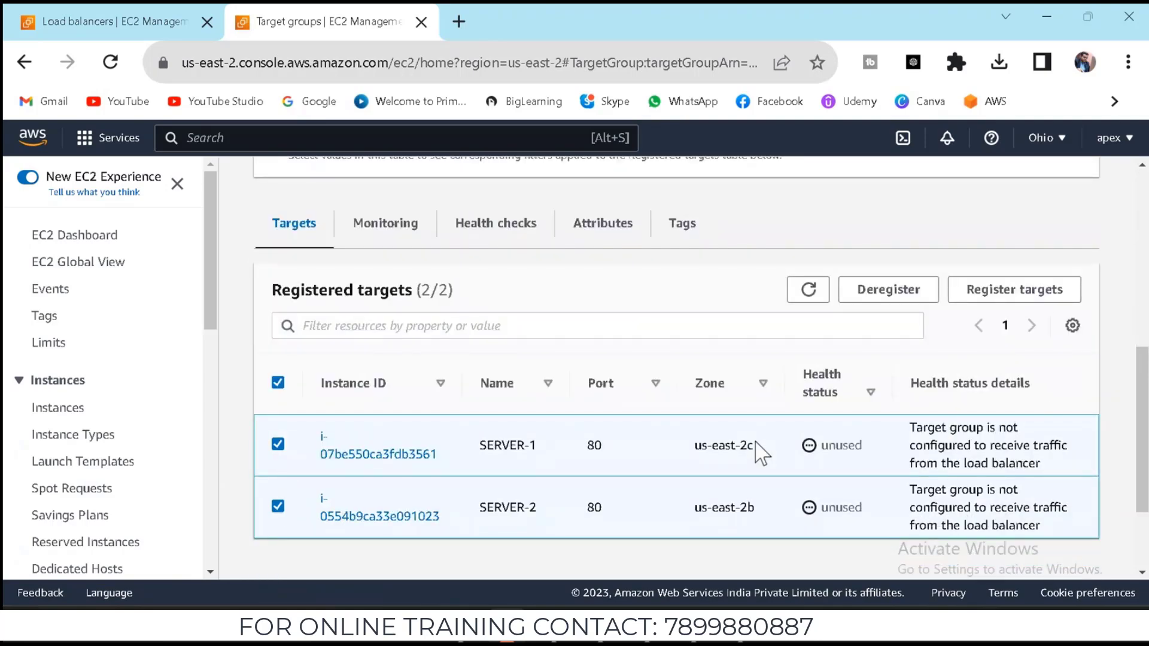
{"action": "scroll", "coordinate": [759, 453], "scroll_direction": "down", "scroll_amount": 3}
{"action": "scroll", "coordinate": [759, 453], "scroll_direction": "up", "scroll_amount": 4}
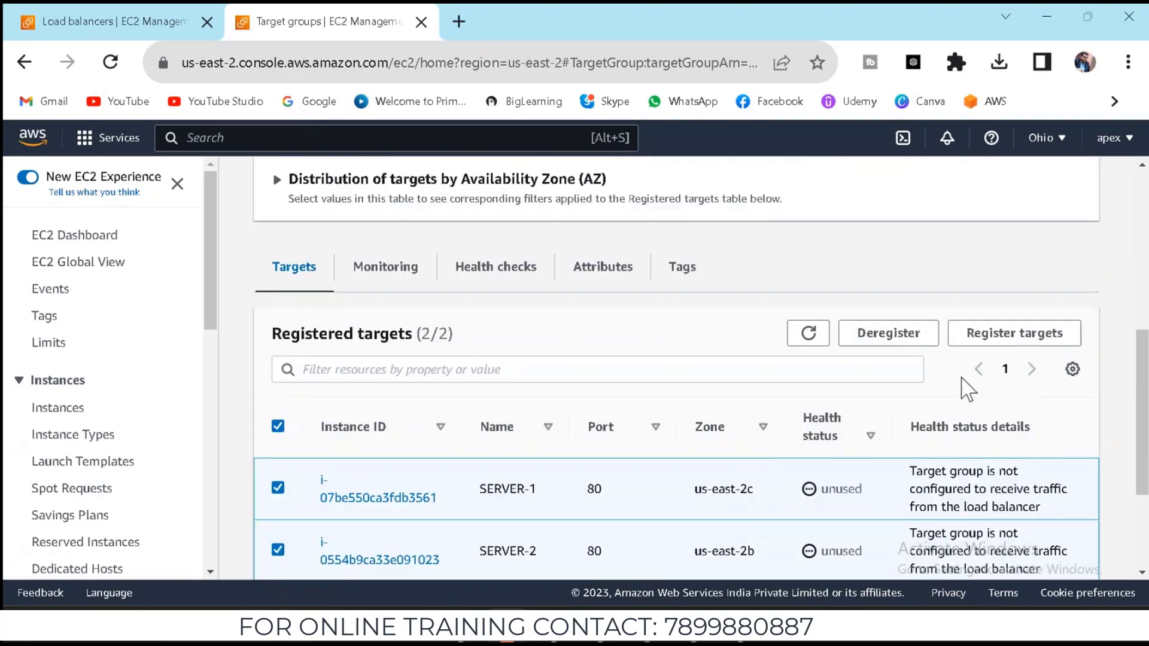
Open target registration for APEXTARGETGROUP and review its listed targets and available instances
{"action": "left_click", "coordinate": [999, 333]}
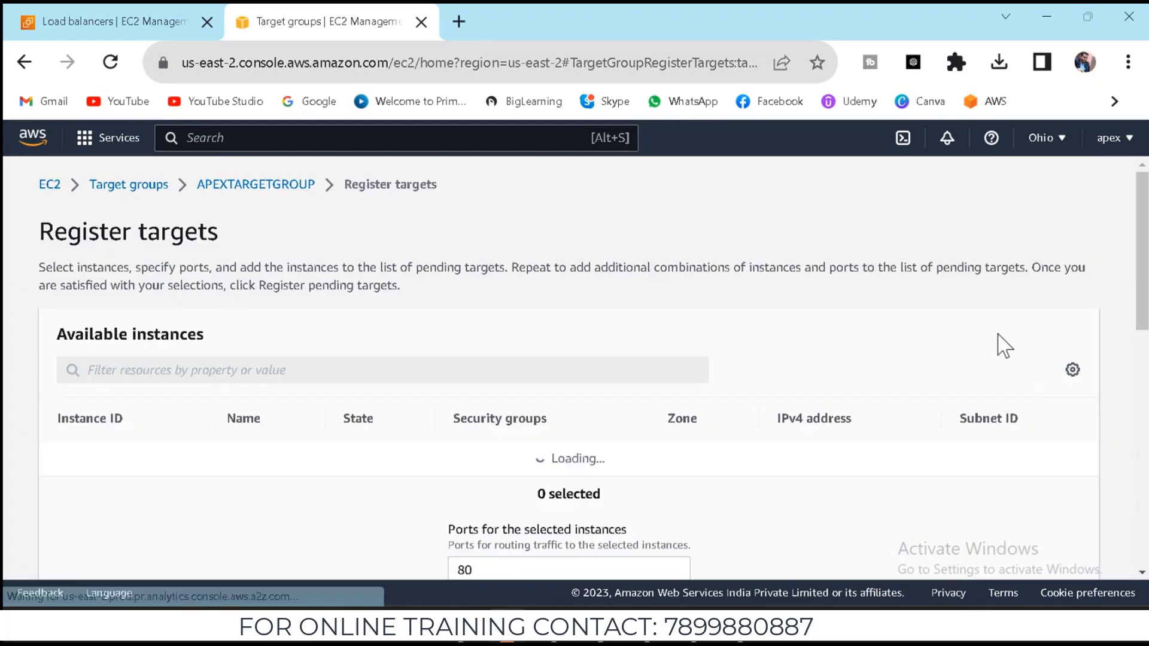
{"action": "scroll", "coordinate": [791, 516], "scroll_direction": "down", "scroll_amount": 9}
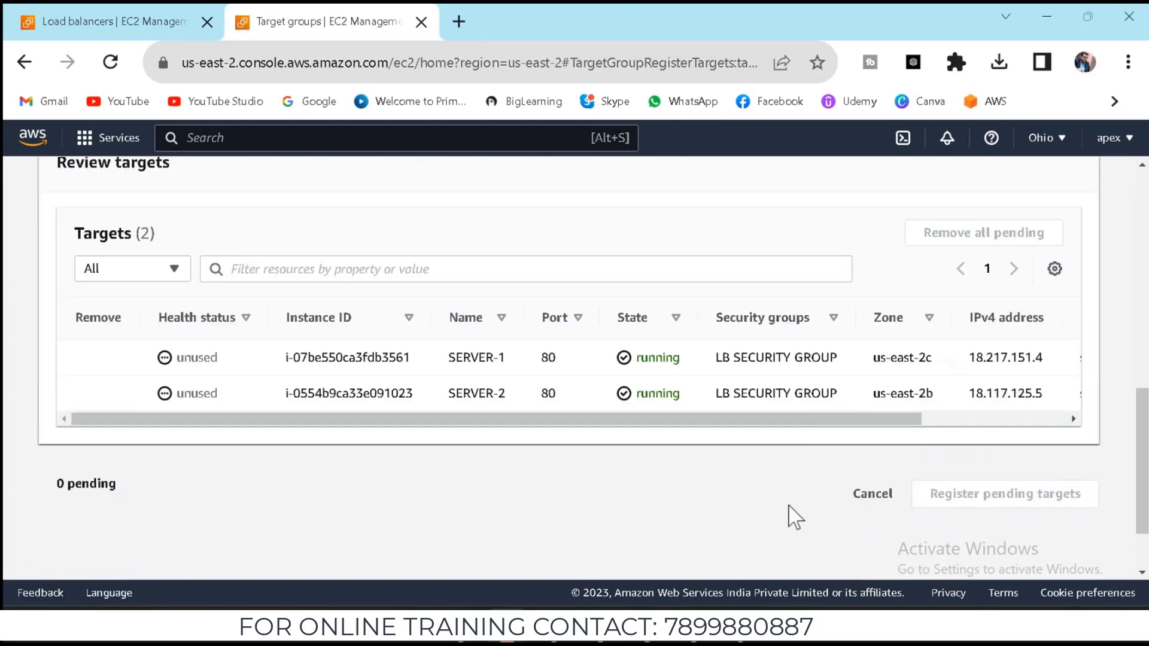
{"action": "scroll", "coordinate": [795, 517], "scroll_direction": "down", "scroll_amount": 2}
{"action": "scroll", "coordinate": [791, 516], "scroll_direction": "up", "scroll_amount": 3}
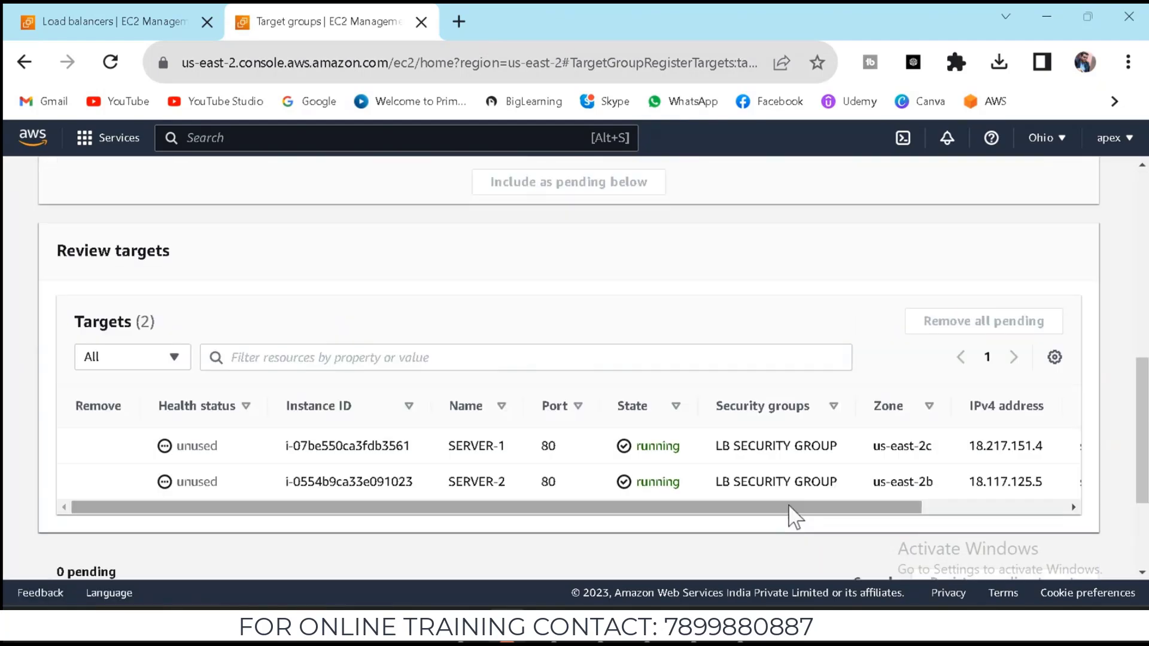
{"action": "scroll", "coordinate": [637, 467], "scroll_direction": "up", "scroll_amount": 7}
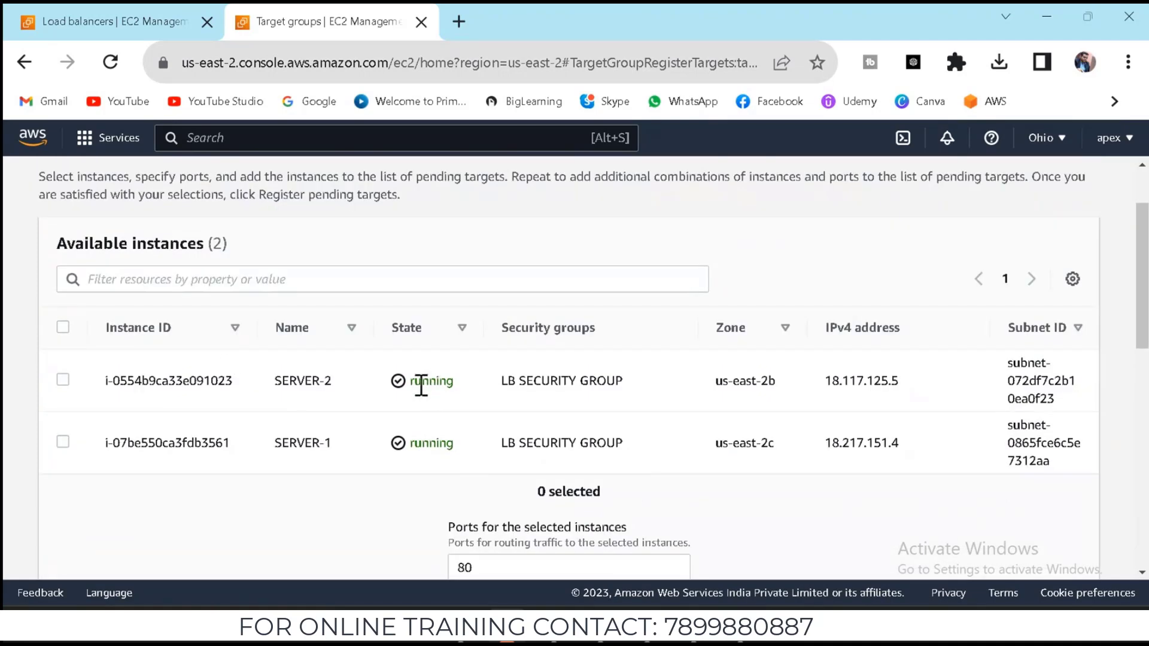
Try to include both SERVER-2 and SERVER-1 as pending targets on port 80
{"action": "left_click", "coordinate": [63, 383]}
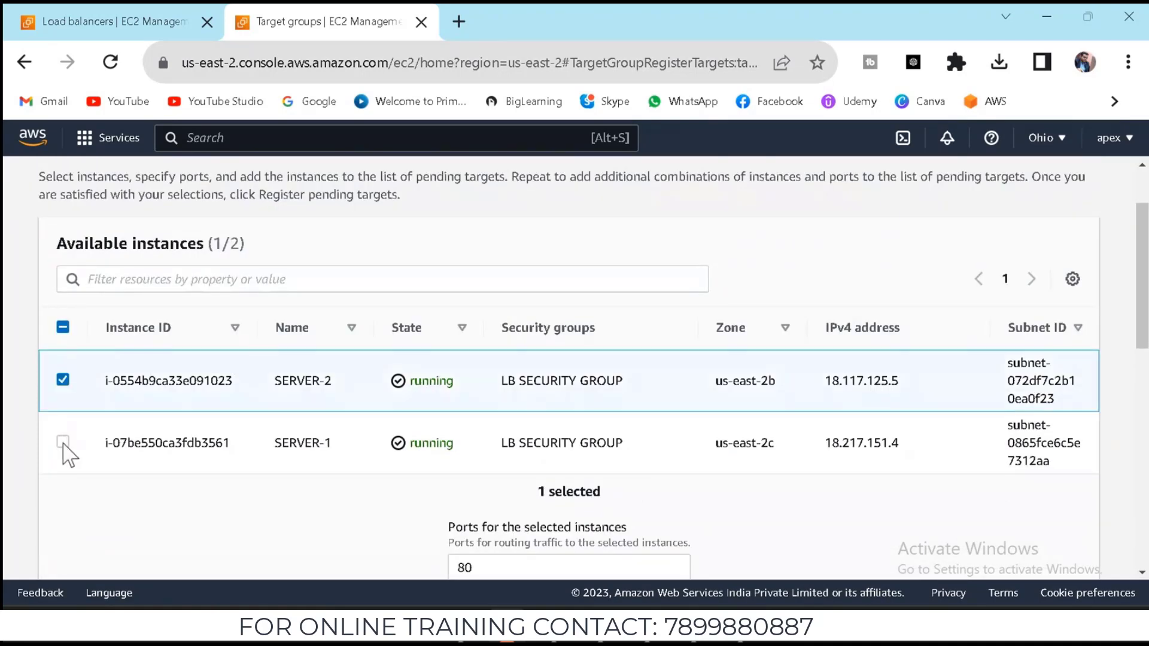
{"action": "left_click", "coordinate": [63, 442]}
{"action": "scroll", "coordinate": [557, 533], "scroll_direction": "down", "scroll_amount": 5}
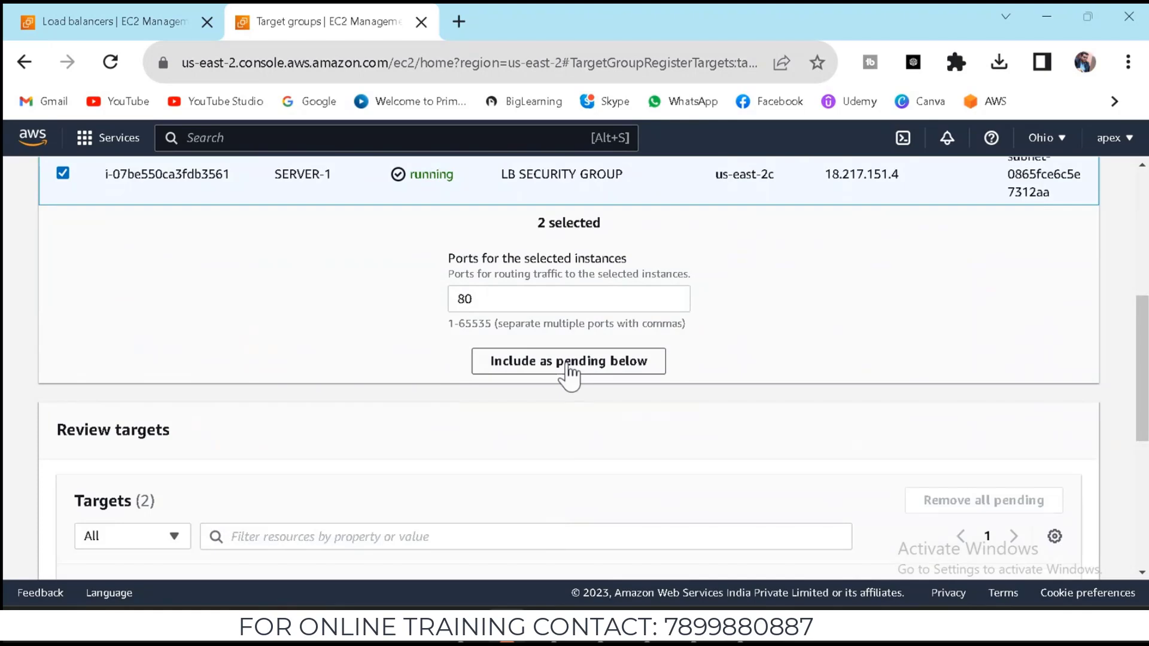
{"action": "scroll", "coordinate": [653, 419], "scroll_direction": "down", "scroll_amount": 5}
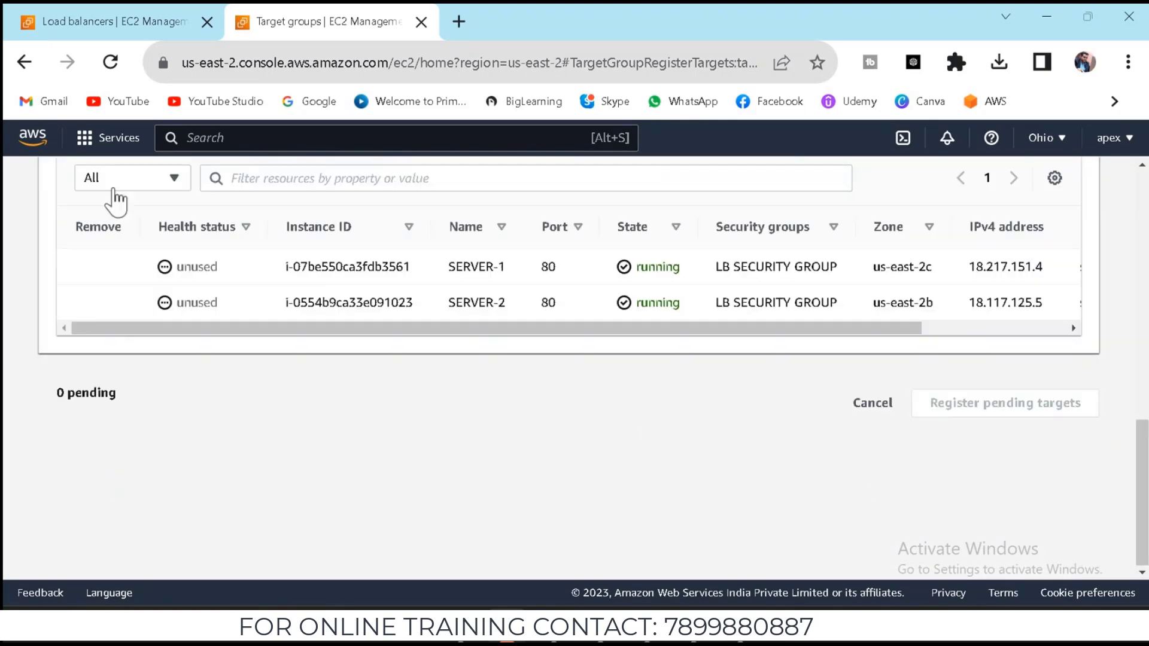
{"action": "scroll", "coordinate": [541, 394], "scroll_direction": "up", "scroll_amount": 6}
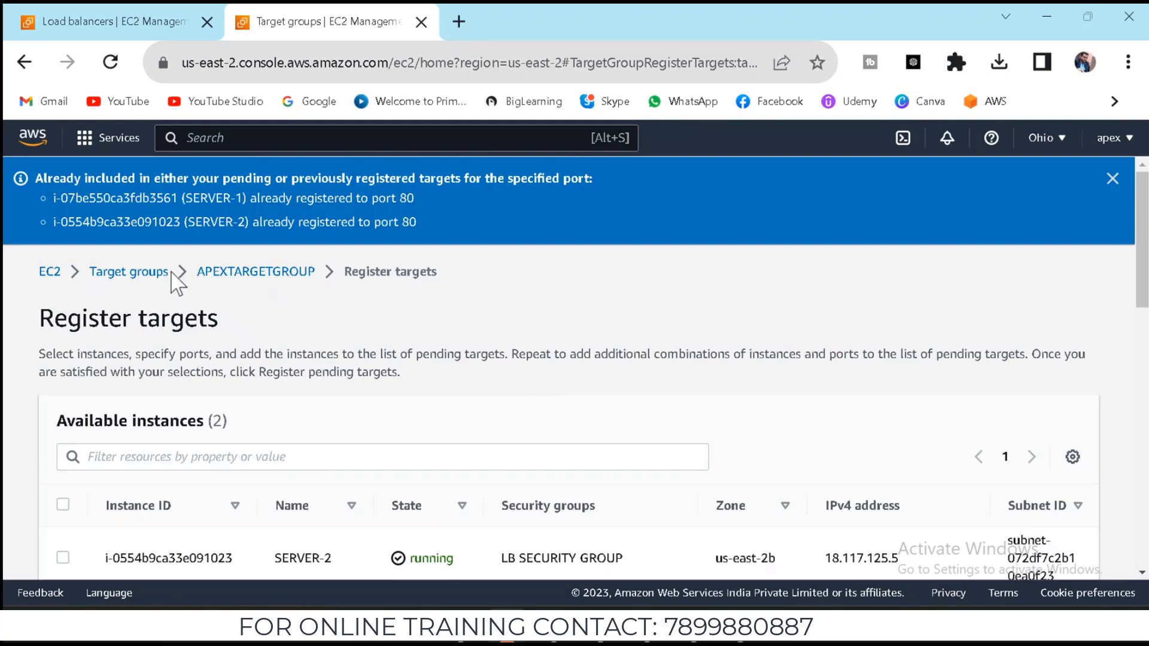
Return through the APEXTARGETGROUP details to the target groups list and view the group's health check settings and monitoring
{"action": "left_click", "coordinate": [256, 272]}
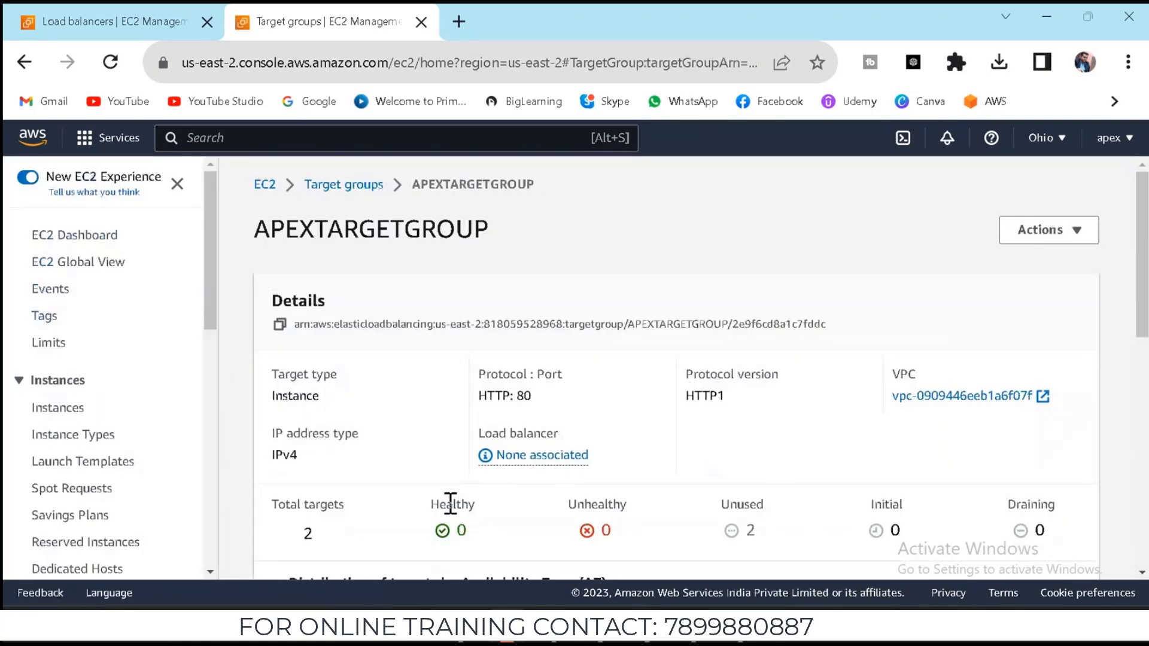
{"action": "left_click", "coordinate": [335, 186]}
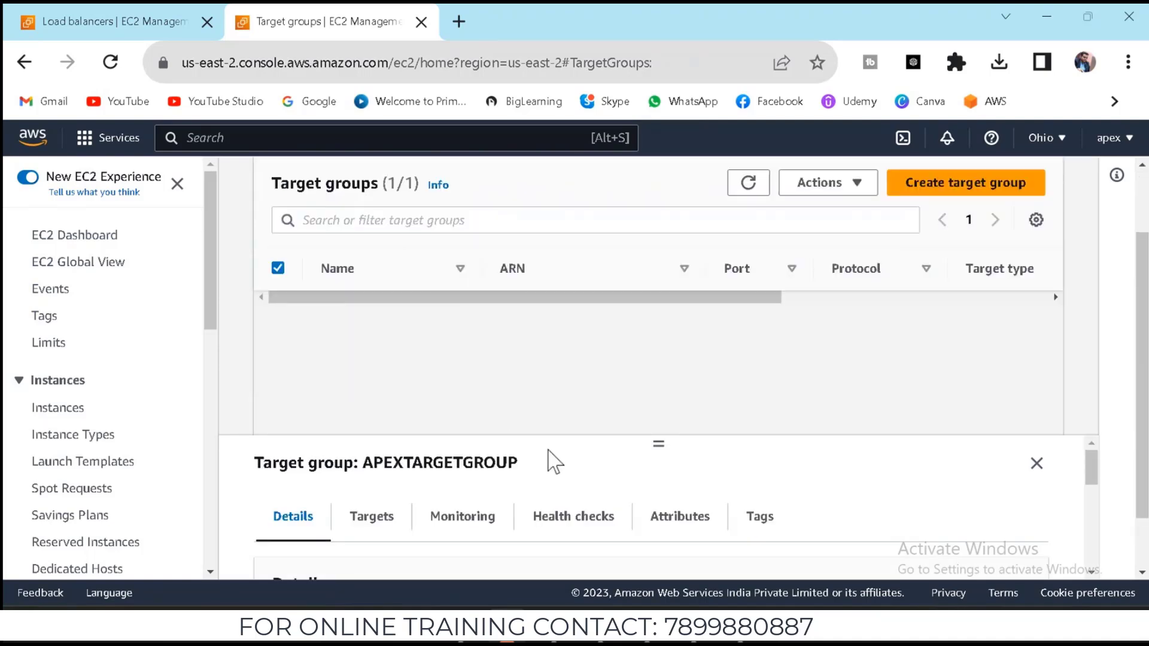
{"action": "left_click", "coordinate": [589, 530]}
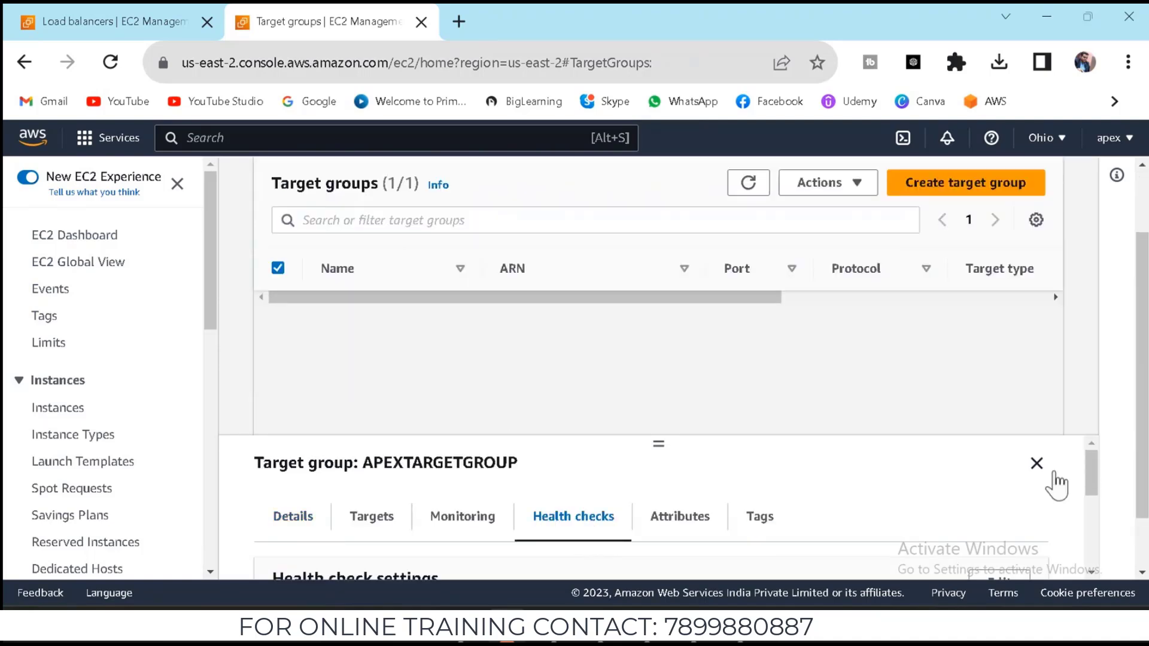
{"action": "left_click_drag", "start_coordinate": [660, 446], "coordinate": [669, 362]}
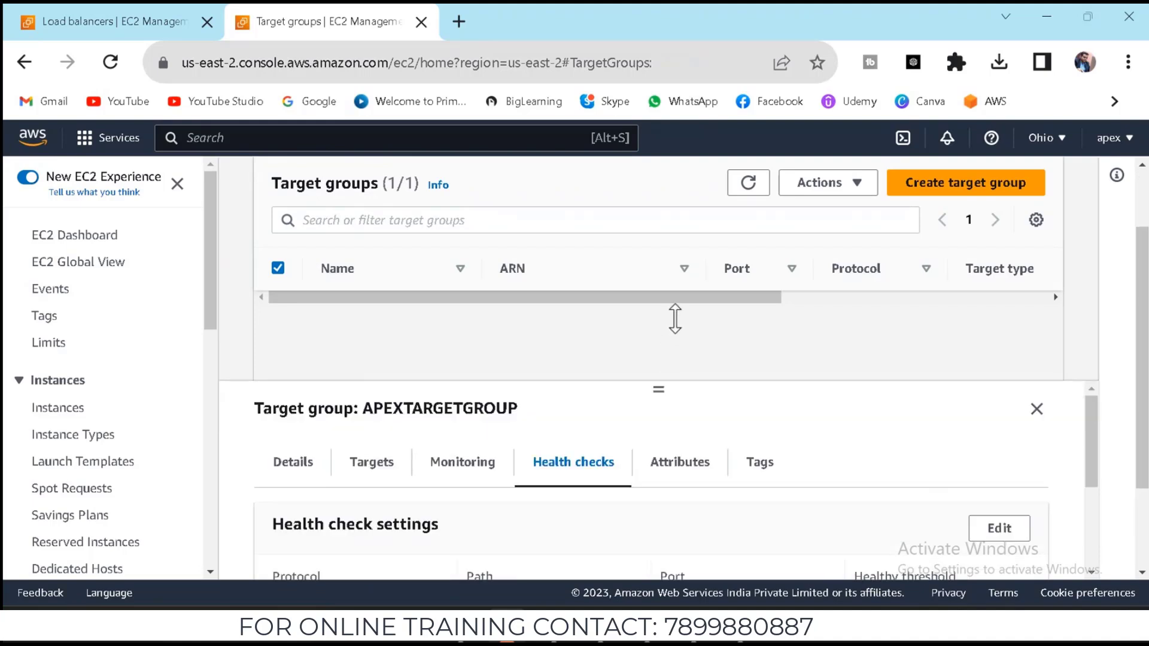
{"action": "mouse_move", "coordinate": [1090, 467]}
{"action": "left_mouse_down"}
{"action": "mouse_move", "coordinate": [1093, 562]}
{"action": "mouse_move", "coordinate": [1076, 431]}
{"action": "left_mouse_up"}
{"action": "left_click", "coordinate": [462, 463]}
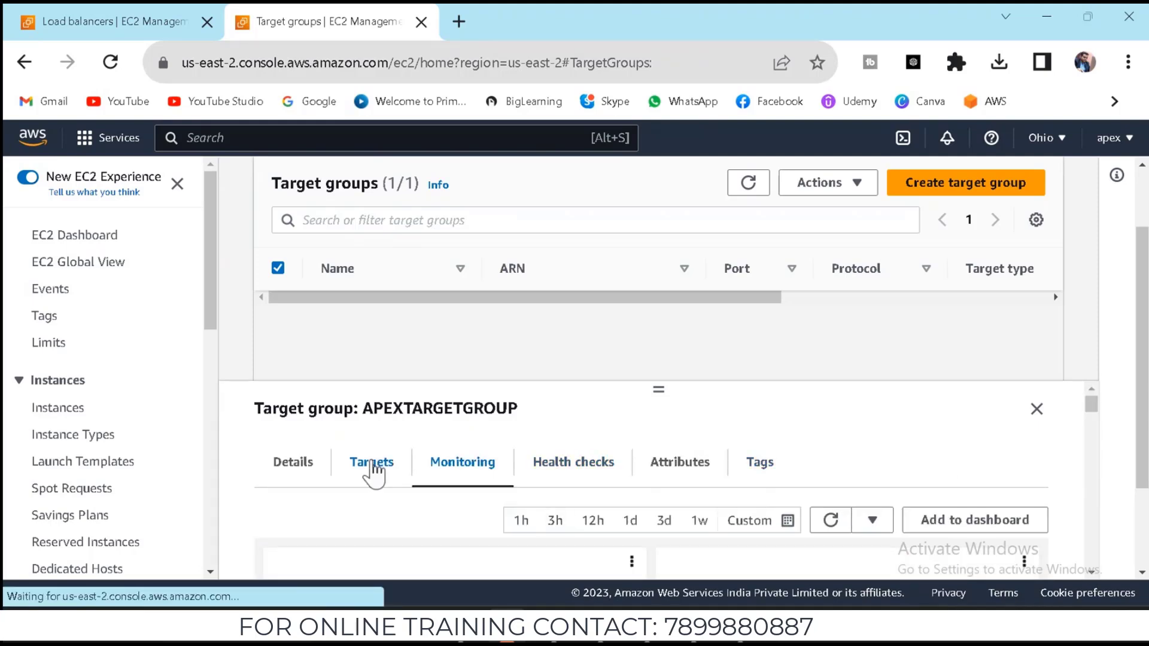
Select SERVER-1 among the registered targets of APEXTARGETGROUP and check the health status of both targets
{"action": "left_click_drag", "start_coordinate": [1090, 443], "coordinate": [1086, 485]}
{"action": "scroll", "coordinate": [326, 538], "scroll_direction": "down", "scroll_amount": 2}
{"action": "left_click", "coordinate": [279, 527]}
{"action": "scroll", "coordinate": [805, 569], "scroll_direction": "up", "scroll_amount": 3}
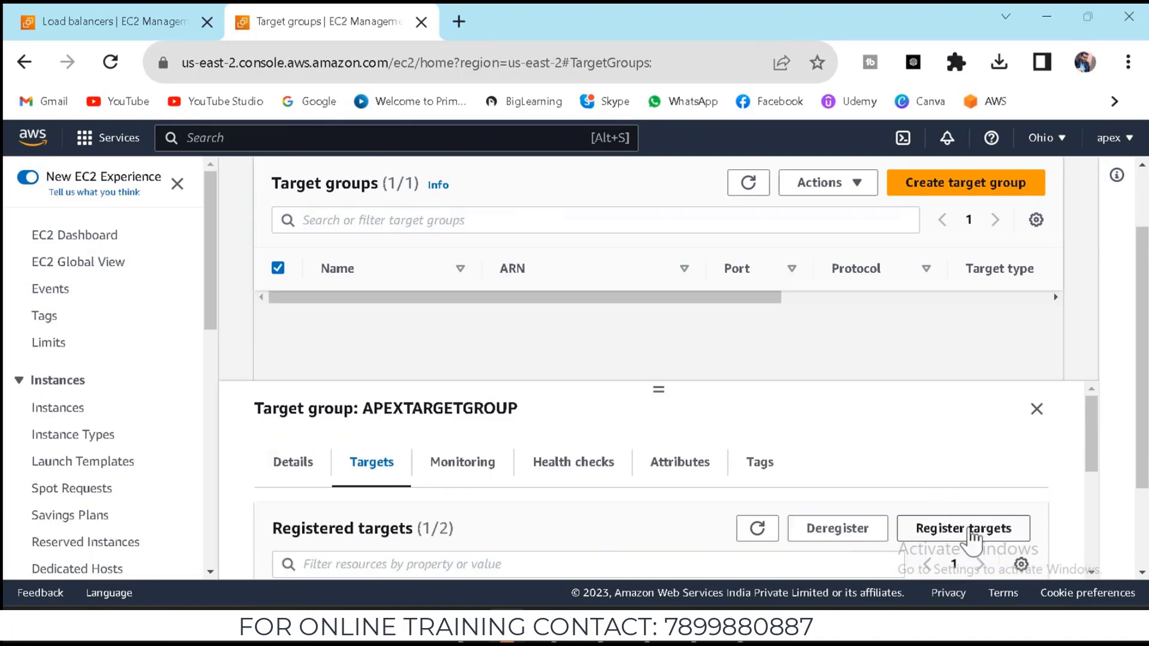
{"action": "scroll", "coordinate": [836, 500], "scroll_direction": "down", "scroll_amount": 3}
{"action": "scroll", "coordinate": [835, 515], "scroll_direction": "down", "scroll_amount": 1}
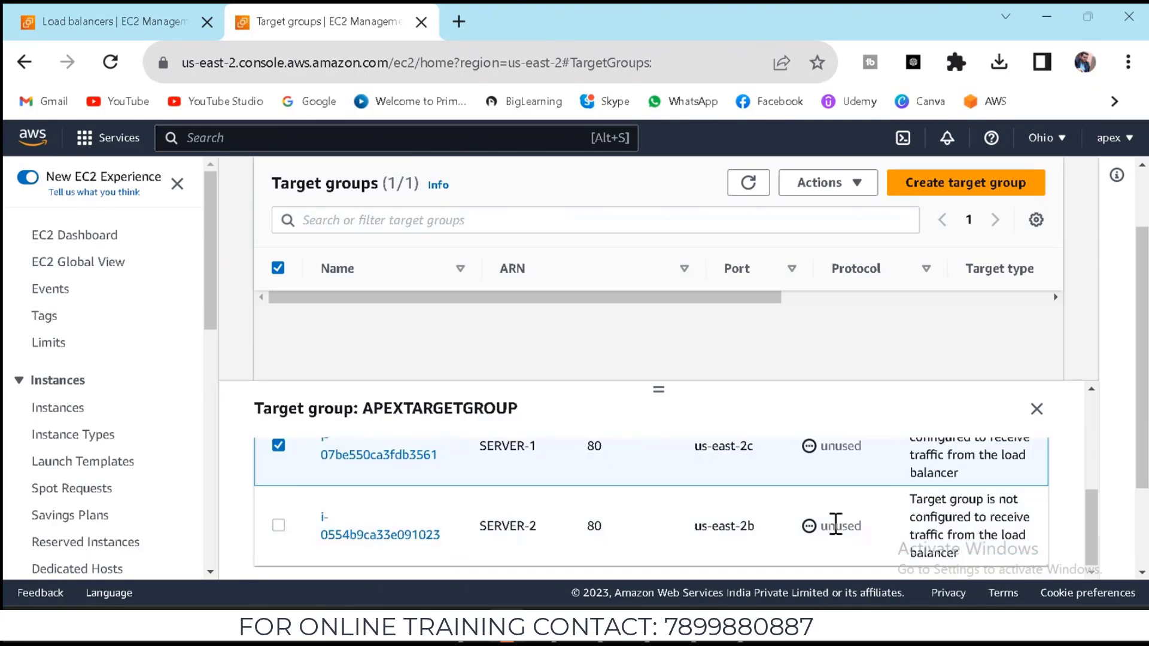
{"action": "scroll", "coordinate": [834, 527], "scroll_direction": "up", "scroll_amount": 3}
Reopen target registration for APEXTARGETGROUP and look through the available instances and the review list
{"action": "left_click", "coordinate": [944, 532]}
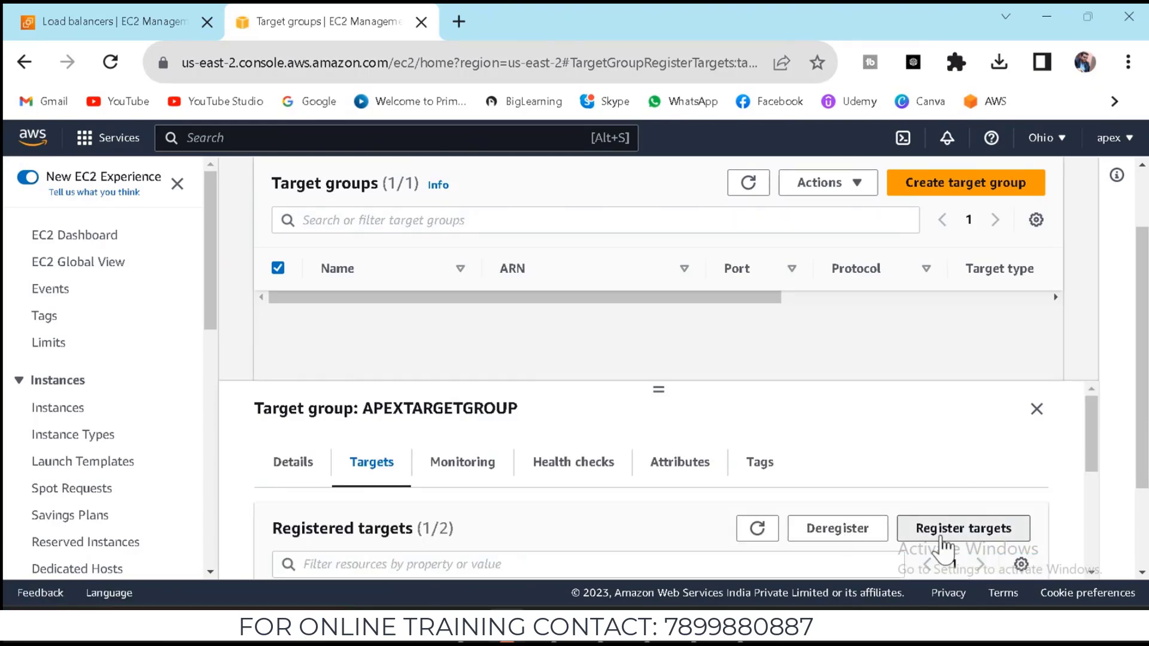
{"action": "scroll", "coordinate": [731, 515], "scroll_direction": "down", "scroll_amount": 5}
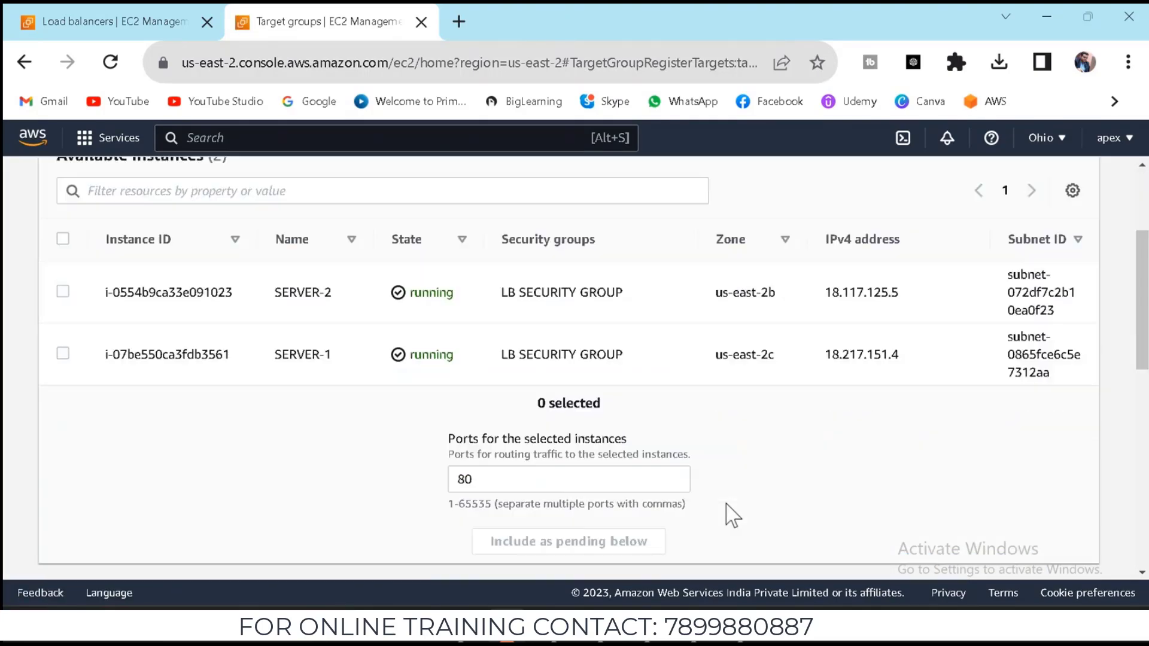
{"action": "scroll", "coordinate": [731, 515], "scroll_direction": "down", "scroll_amount": 4}
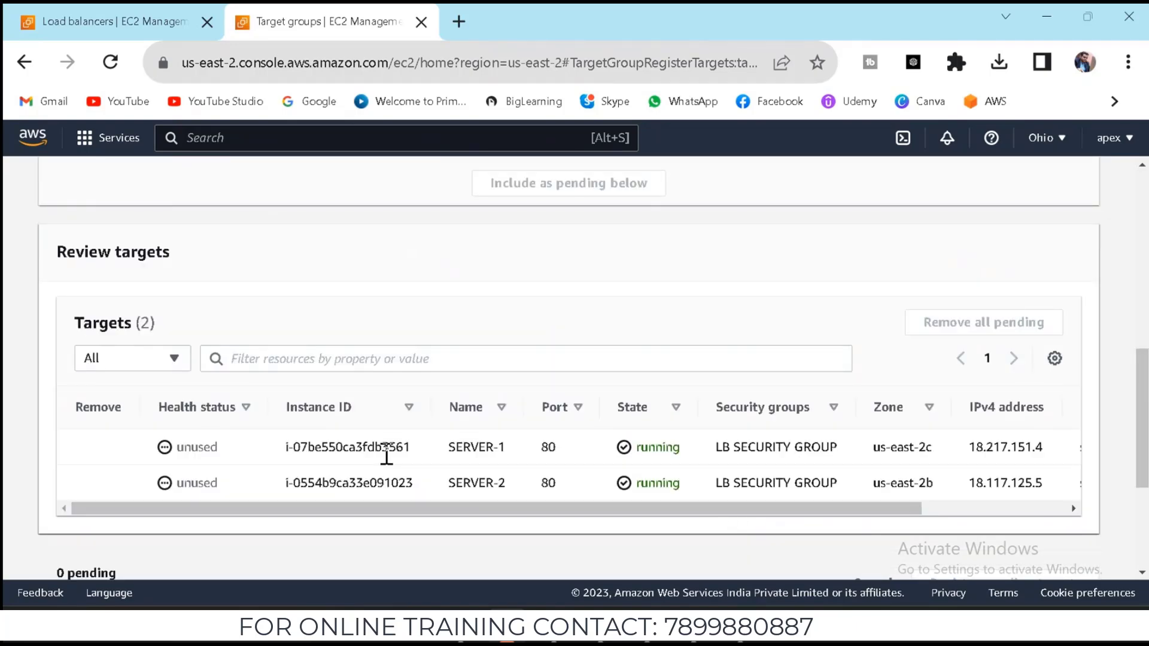
{"action": "scroll", "coordinate": [386, 461], "scroll_direction": "down", "scroll_amount": 4}
{"action": "scroll", "coordinate": [386, 461], "scroll_direction": "up", "scroll_amount": 8}
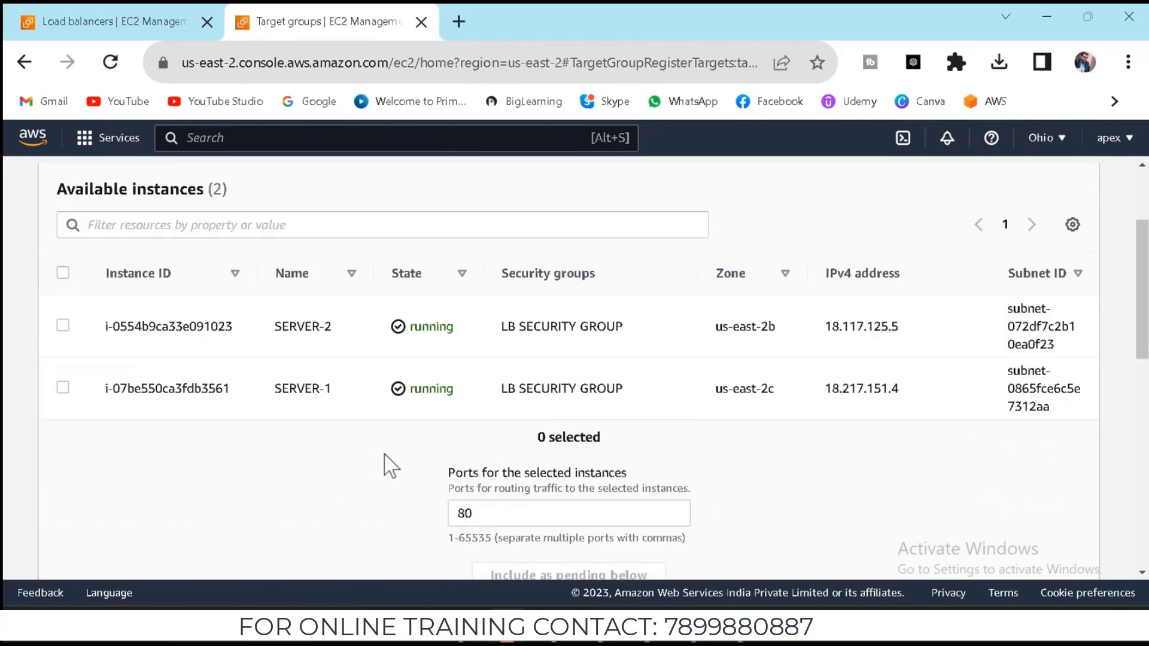
Try to include only SERVER-2 as a pending target on port 80 and check the review list
{"action": "left_click", "coordinate": [63, 325]}
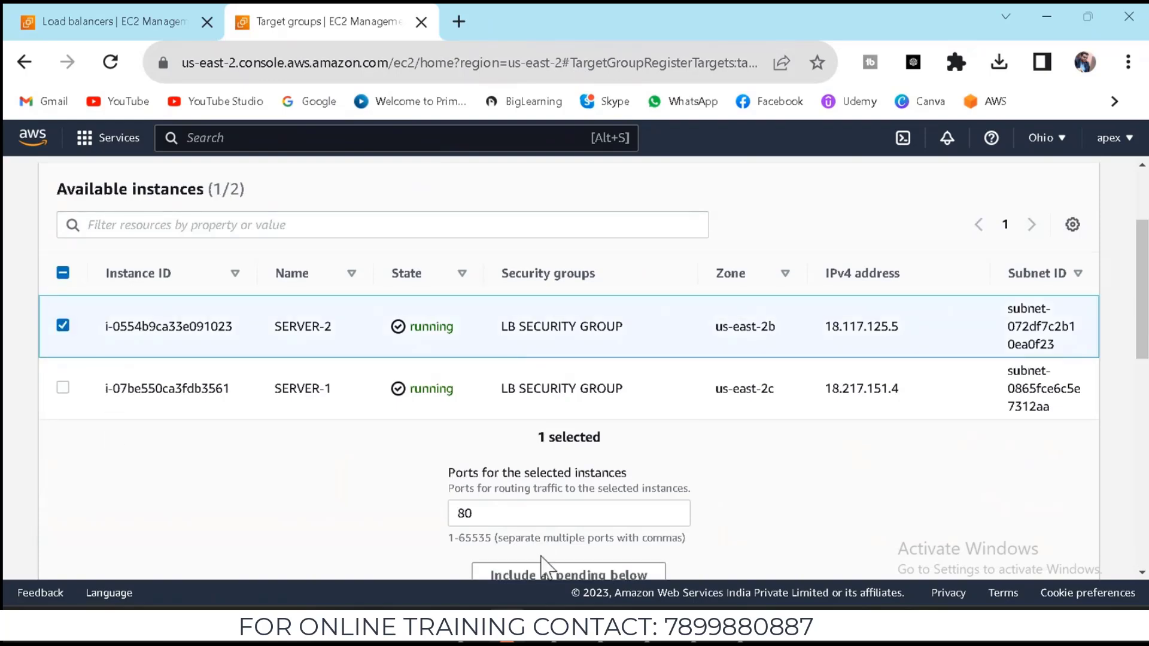
{"action": "scroll", "coordinate": [556, 502], "scroll_direction": "down", "scroll_amount": 3}
{"action": "scroll", "coordinate": [619, 474], "scroll_direction": "down", "scroll_amount": 2}
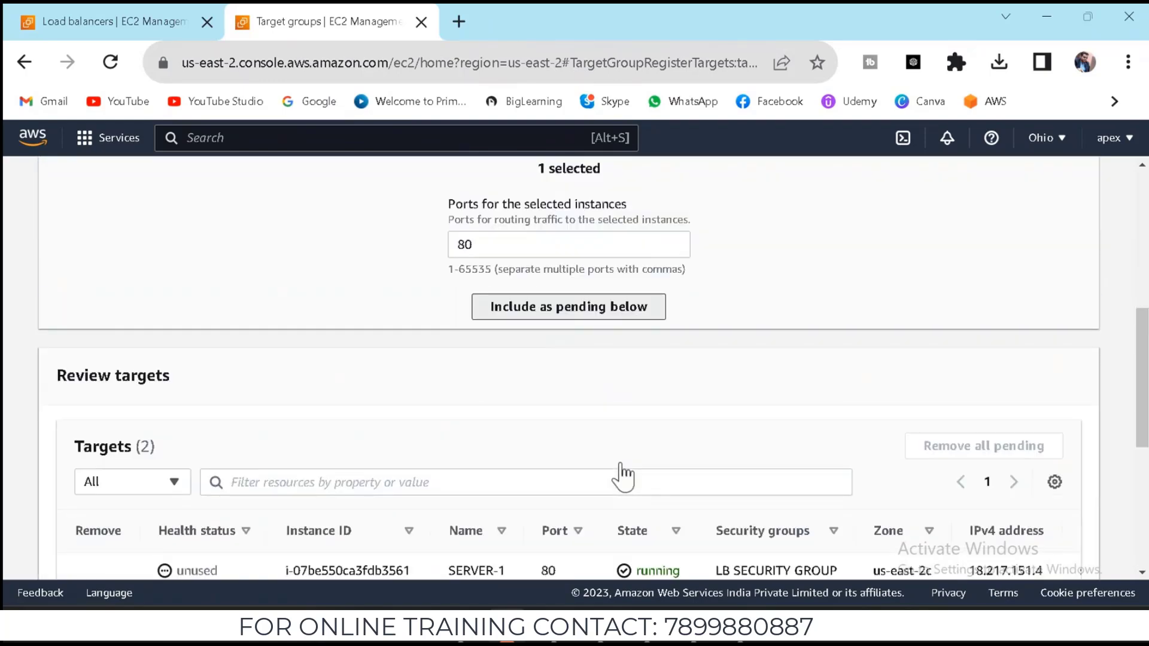
{"action": "scroll", "coordinate": [622, 475], "scroll_direction": "down", "scroll_amount": 3}
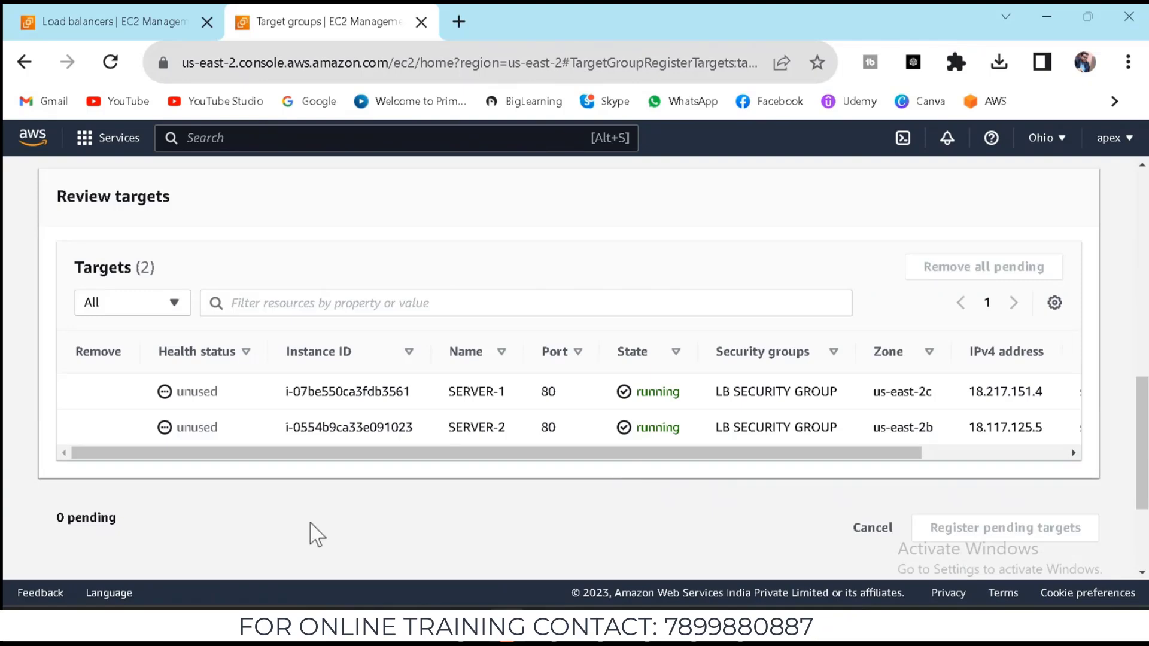
{"action": "scroll", "coordinate": [312, 416], "scroll_direction": "up", "scroll_amount": 8}
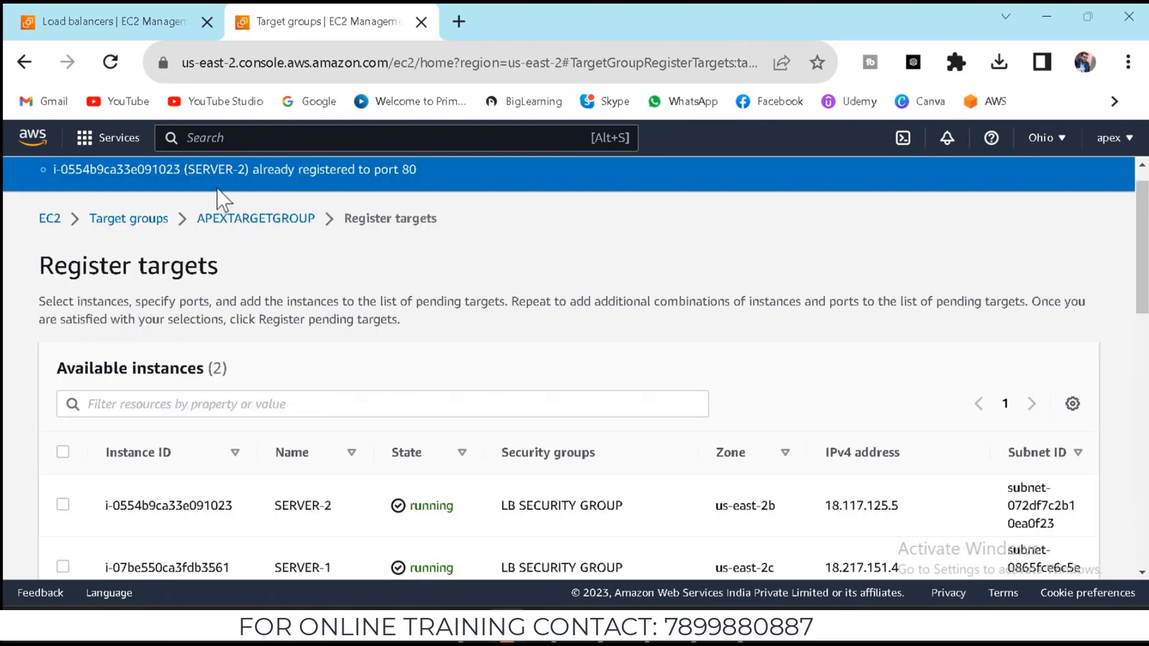
{"action": "scroll", "coordinate": [213, 461], "scroll_direction": "down", "scroll_amount": 9}
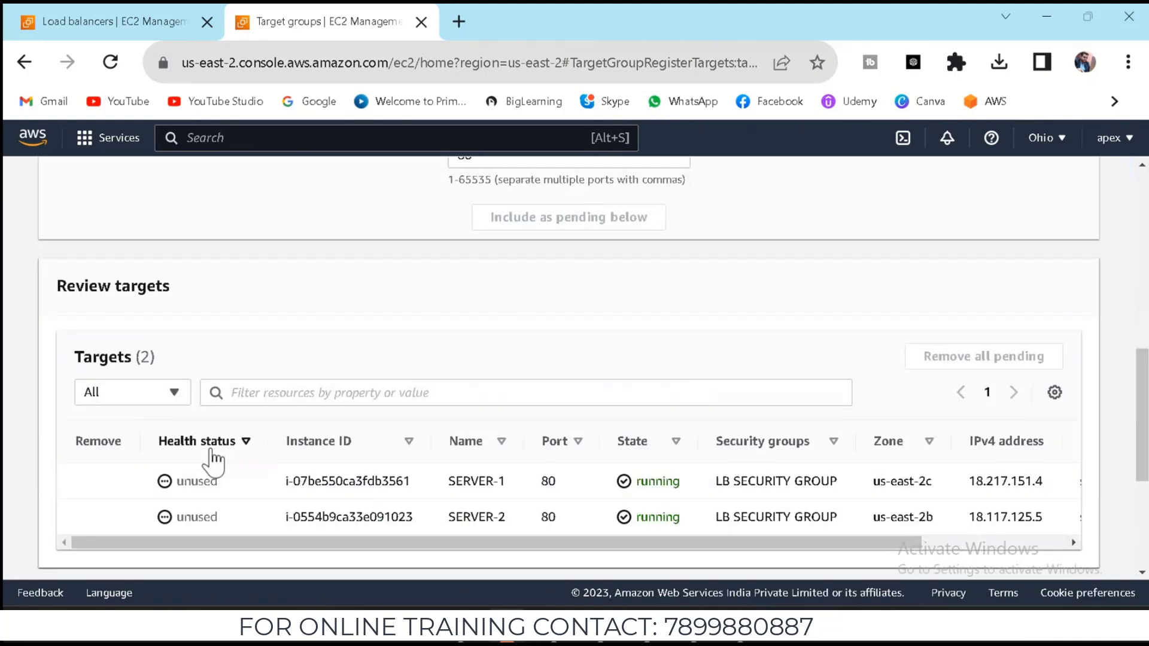
{"action": "left_click_drag", "start_coordinate": [687, 544], "coordinate": [310, 503]}
{"action": "scroll", "coordinate": [121, 407], "scroll_direction": "up", "scroll_amount": 9}
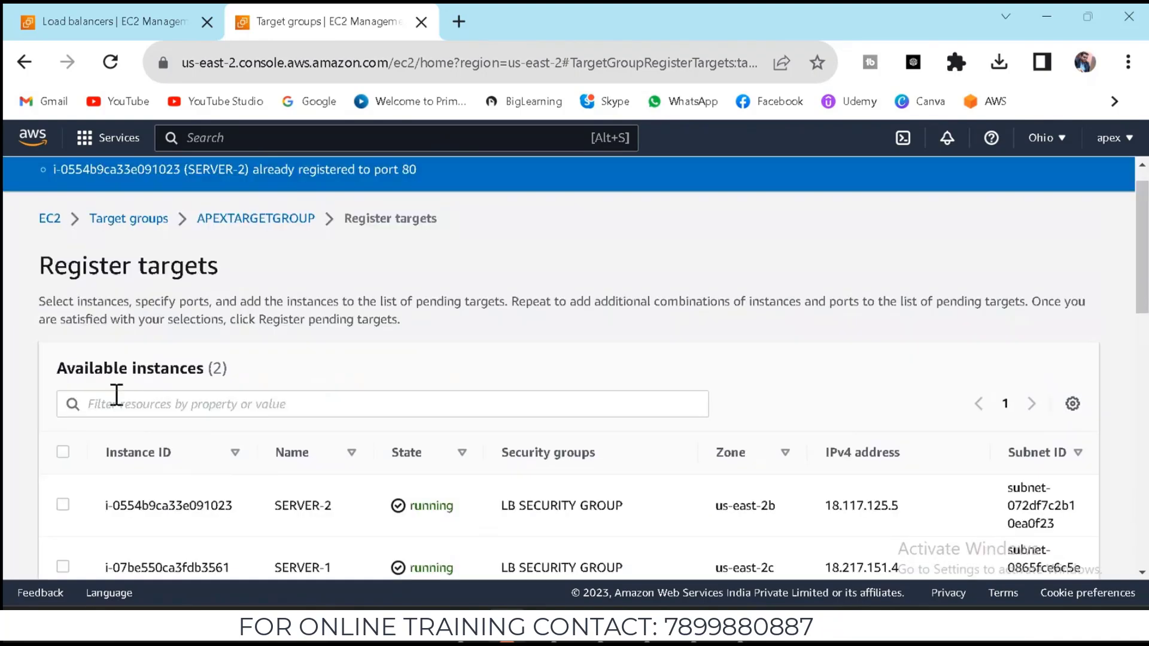
Return to the target groups list, select APEXTARGETGROUP and examine its details and target health summary
{"action": "left_click", "coordinate": [127, 219]}
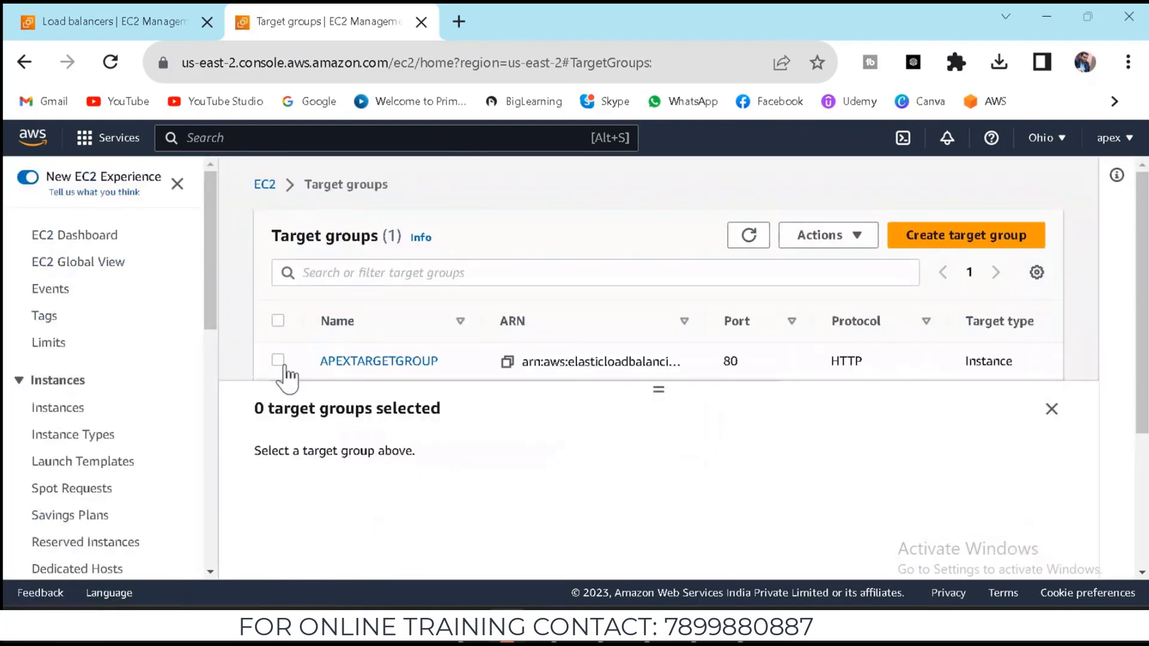
{"action": "left_click", "coordinate": [277, 361]}
{"action": "mouse_move", "coordinate": [1087, 458]}
{"action": "left_mouse_down"}
{"action": "mouse_move", "coordinate": [1086, 545]}
{"action": "mouse_move", "coordinate": [1089, 457]}
{"action": "left_mouse_up"}
{"action": "scroll", "coordinate": [671, 495], "scroll_direction": "up", "scroll_amount": 1}
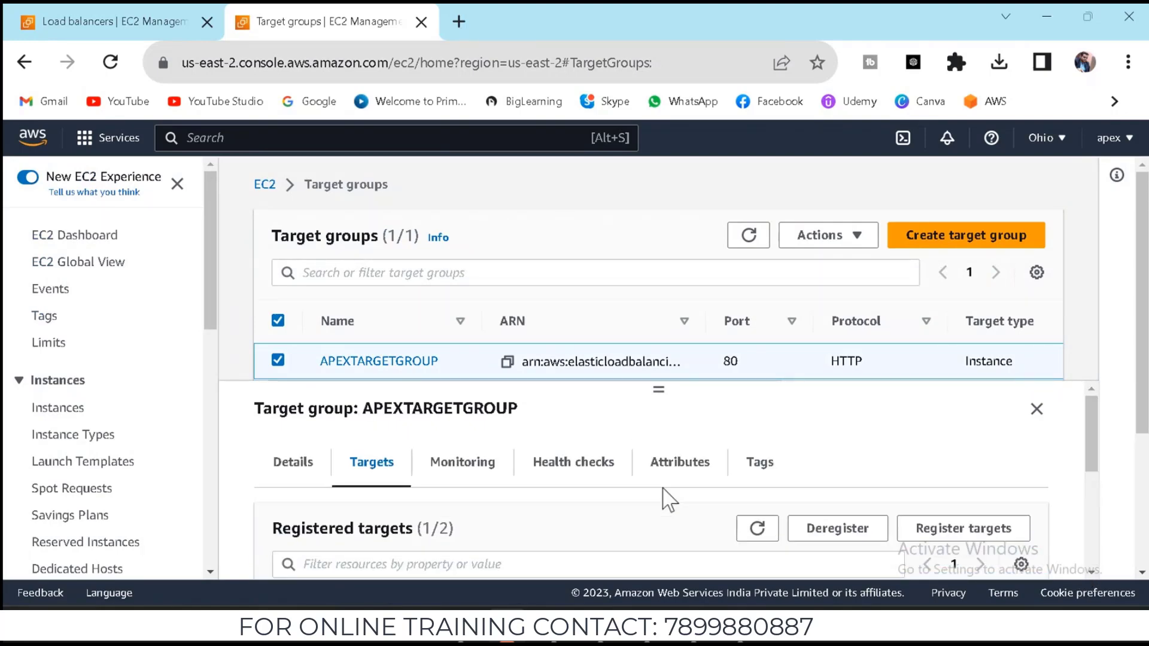
{"action": "left_click", "coordinate": [276, 466]}
{"action": "mouse_move", "coordinate": [1087, 422]}
{"action": "left_mouse_down"}
{"action": "mouse_move", "coordinate": [1106, 430]}
{"action": "mouse_move", "coordinate": [1091, 536]}
{"action": "left_mouse_up"}
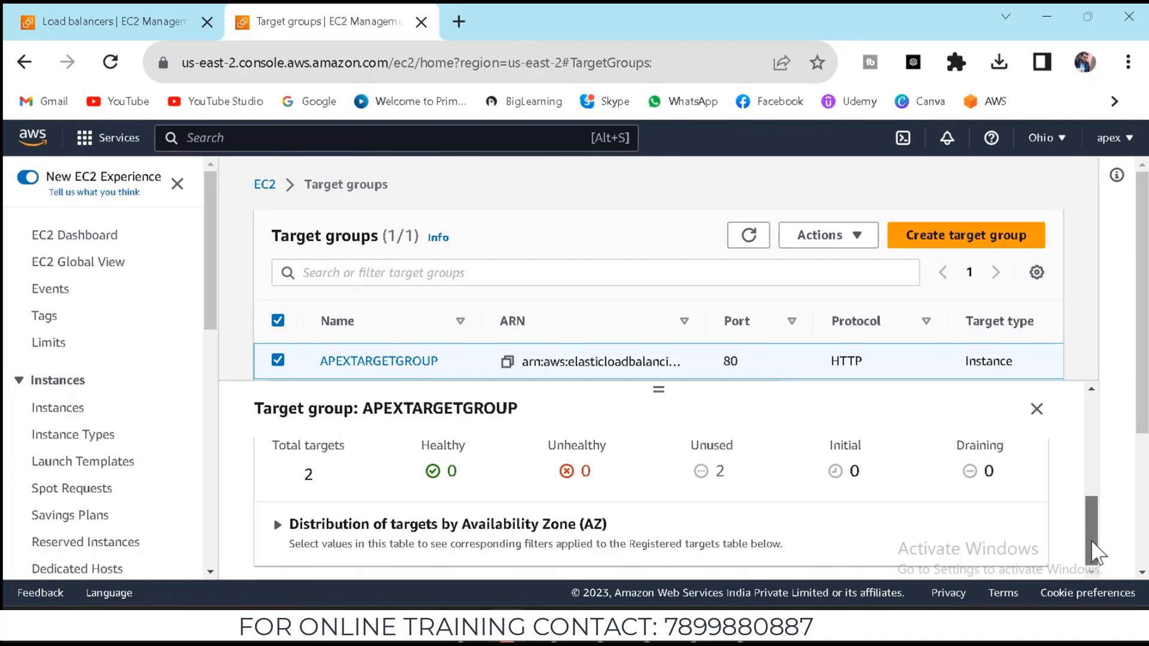
{"action": "left_click_drag", "start_coordinate": [1090, 541], "coordinate": [1082, 424]}
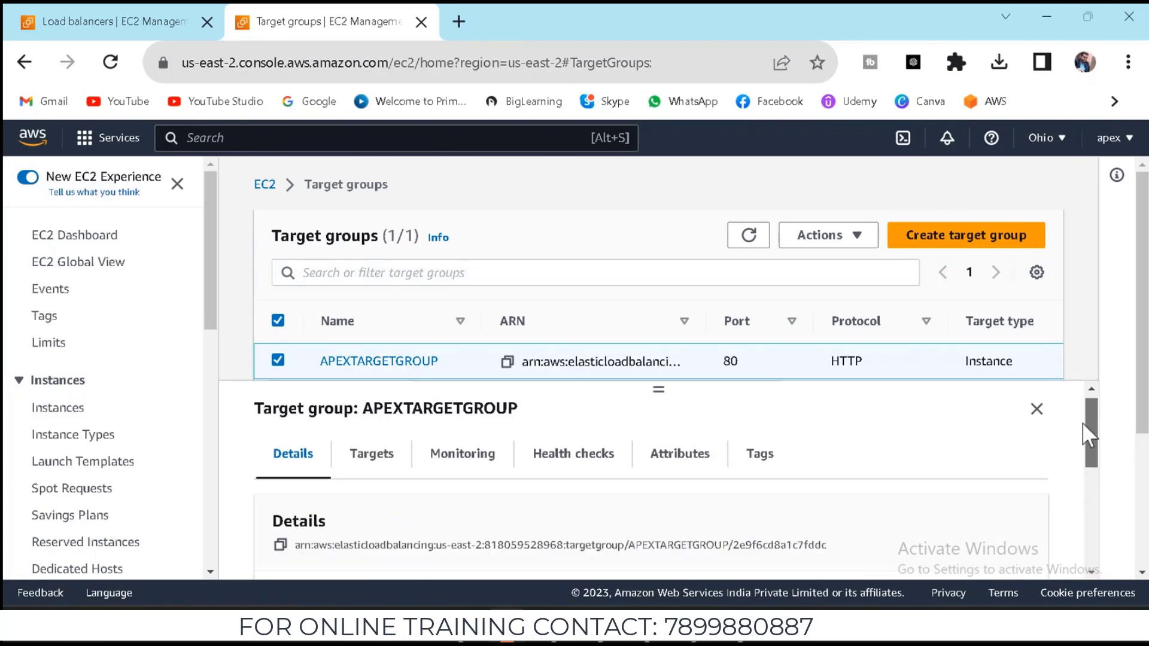
Open the load balancers list from the EC2 dashboard, collapse the empty details pane and refresh the list
{"action": "left_click", "coordinate": [271, 185]}
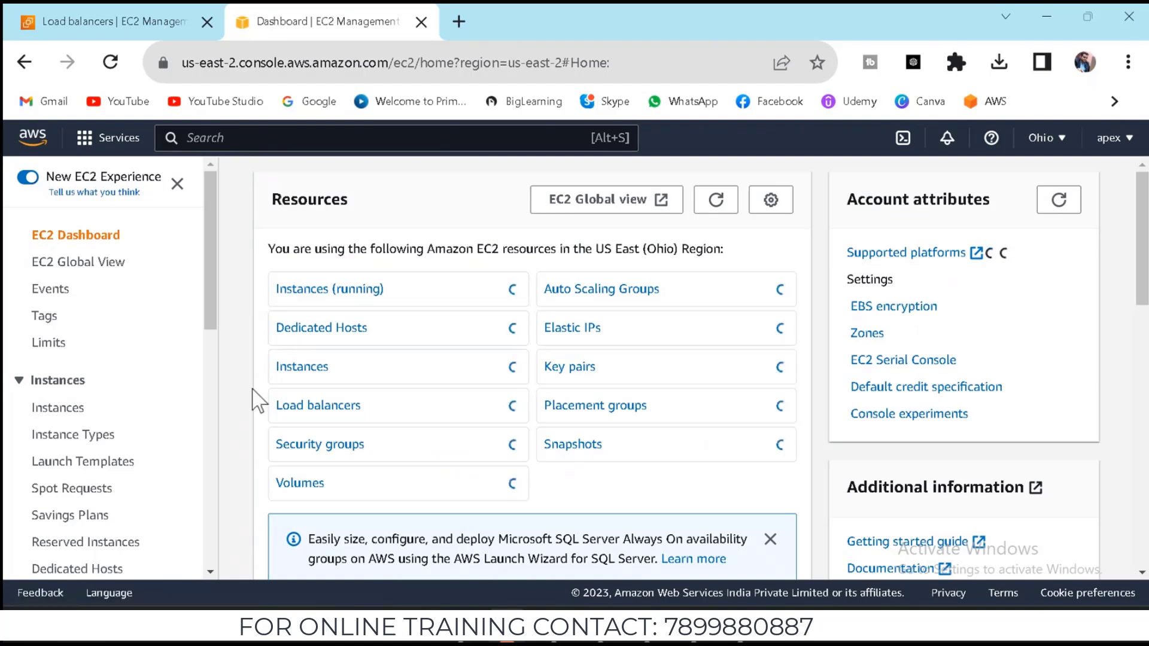
{"action": "left_click_drag", "start_coordinate": [209, 303], "coordinate": [223, 512]}
{"action": "left_click", "coordinate": [88, 501]}
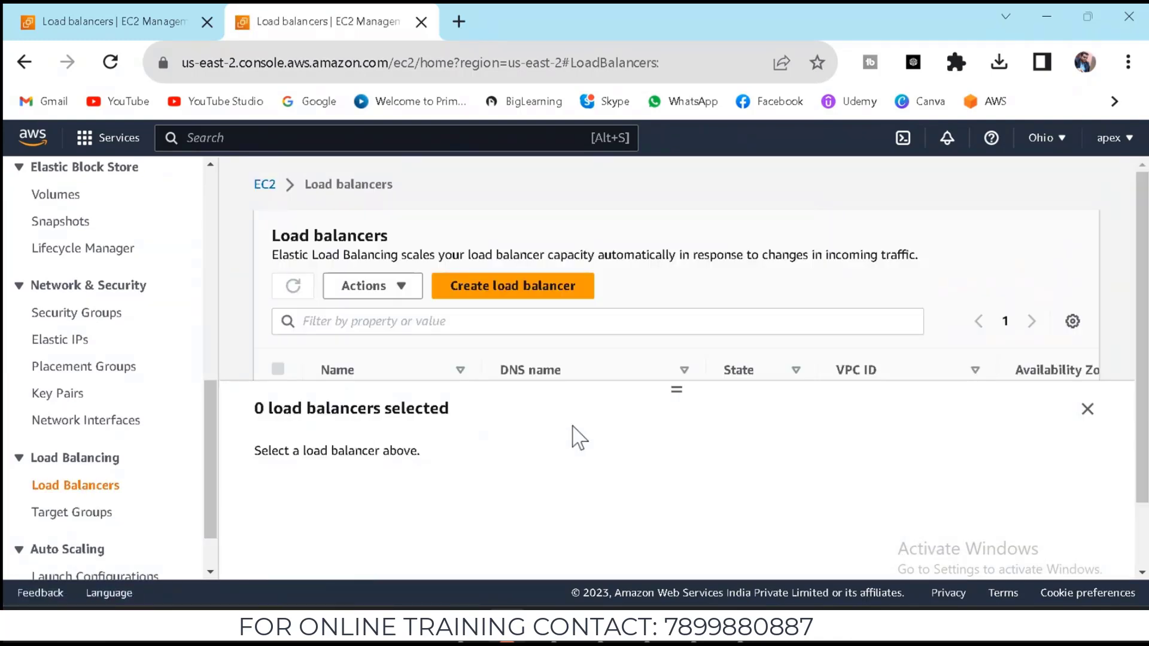
{"action": "scroll", "coordinate": [1143, 362], "scroll_direction": "down", "scroll_amount": 1}
{"action": "mouse_move", "coordinate": [1143, 362]}
{"action": "left_mouse_down"}
{"action": "mouse_move", "coordinate": [1142, 397]}
{"action": "mouse_move", "coordinate": [1142, 357]}
{"action": "left_mouse_up"}
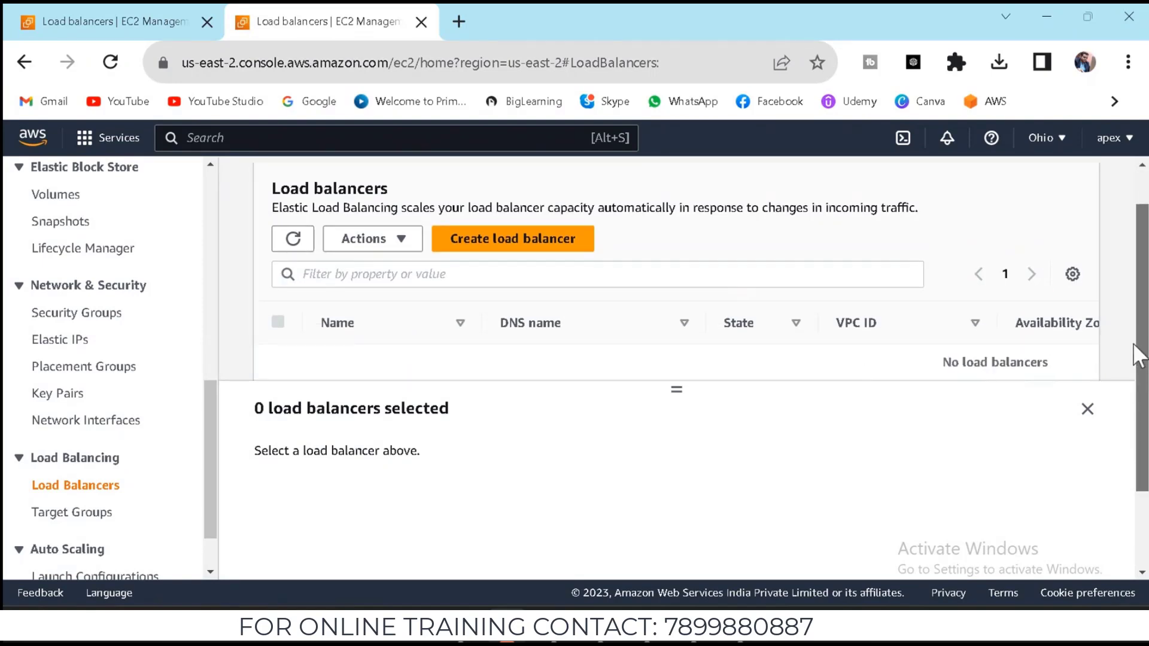
{"action": "left_click", "coordinate": [1088, 410]}
{"action": "left_click_drag", "start_coordinate": [664, 499], "coordinate": [646, 531]}
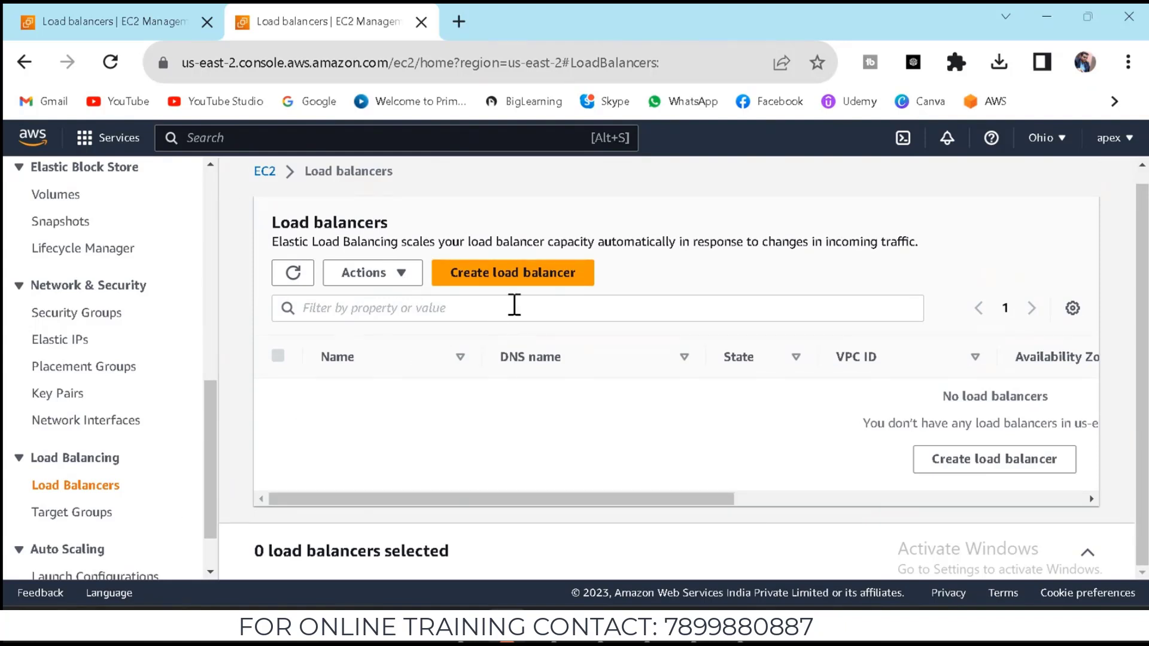
{"action": "left_click", "coordinate": [292, 273]}
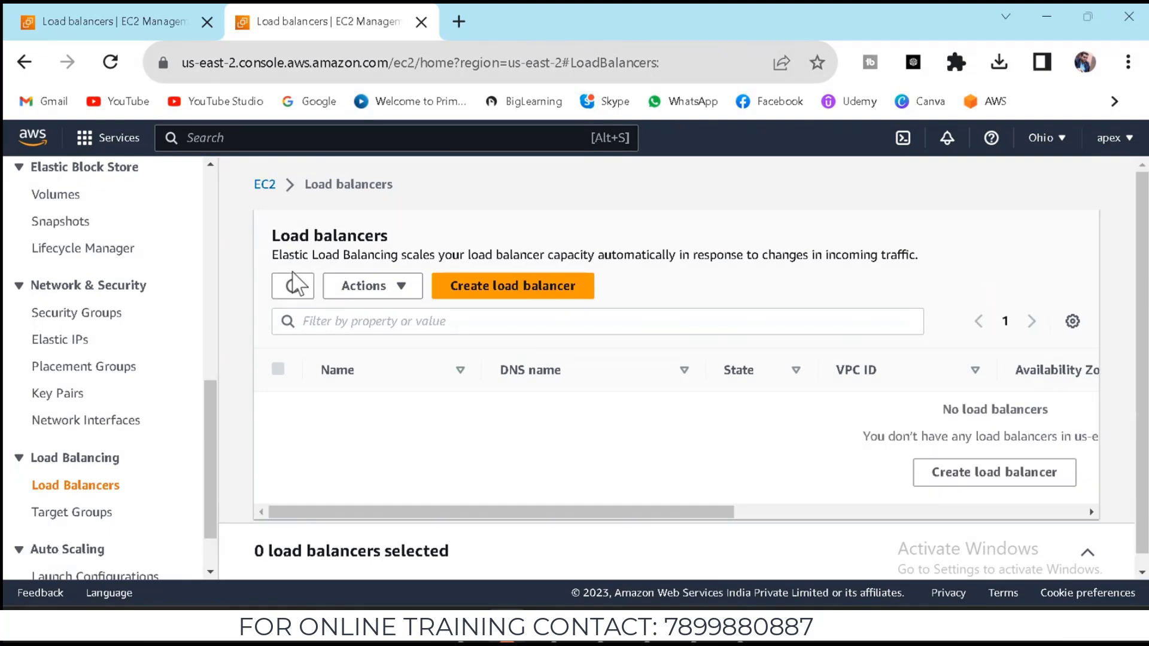
Open APEXTARGETGROUP from the target groups list and examine its details, load balancer association and target health
{"action": "left_click", "coordinate": [96, 518]}
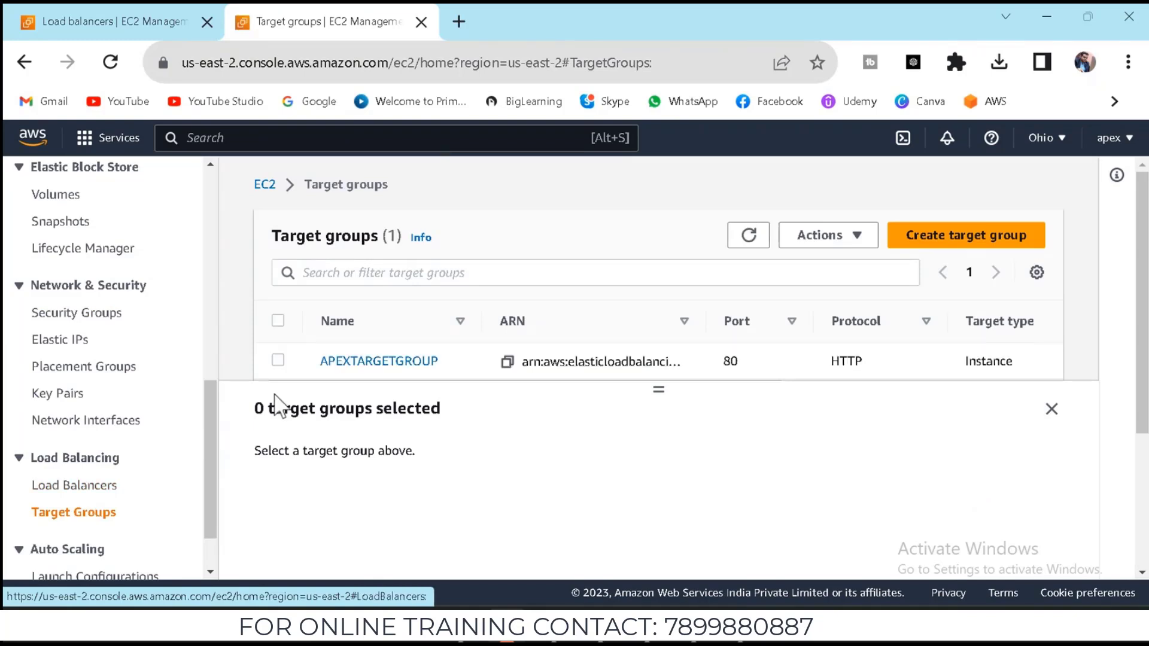
{"action": "left_click", "coordinate": [357, 365]}
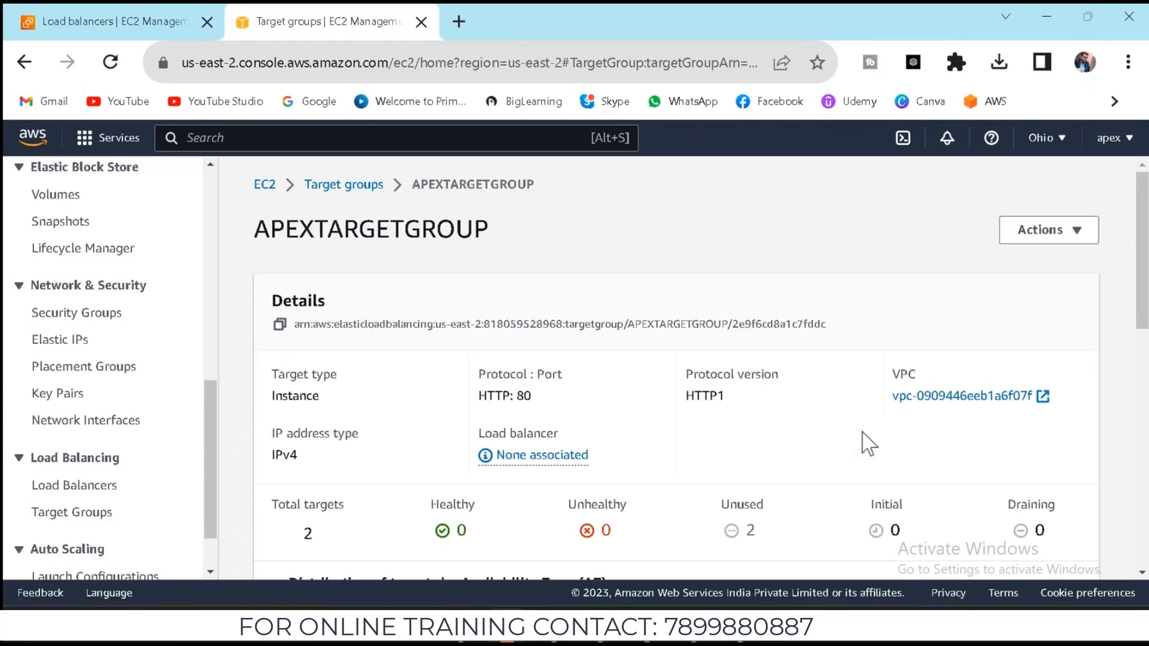
{"action": "scroll", "coordinate": [867, 442], "scroll_direction": "down", "scroll_amount": 7}
{"action": "scroll", "coordinate": [742, 428], "scroll_direction": "up", "scroll_amount": 7}
Go back and forth between the load balancers and target groups lists to check their entries
{"action": "left_click", "coordinate": [68, 488]}
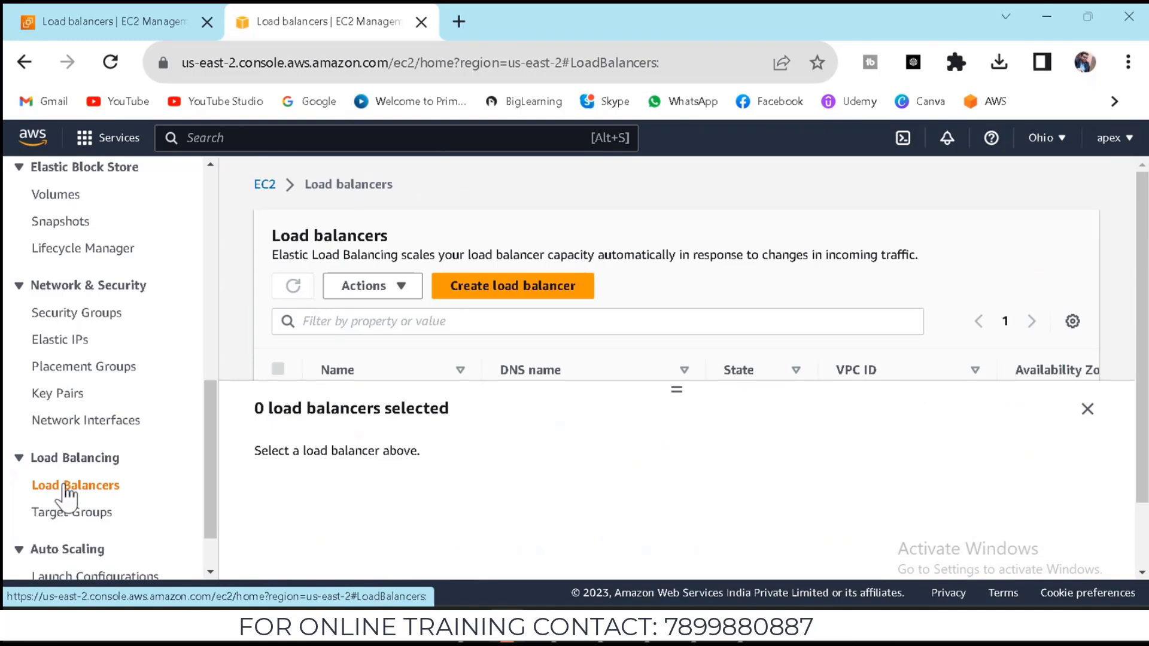
{"action": "left_click", "coordinate": [89, 514]}
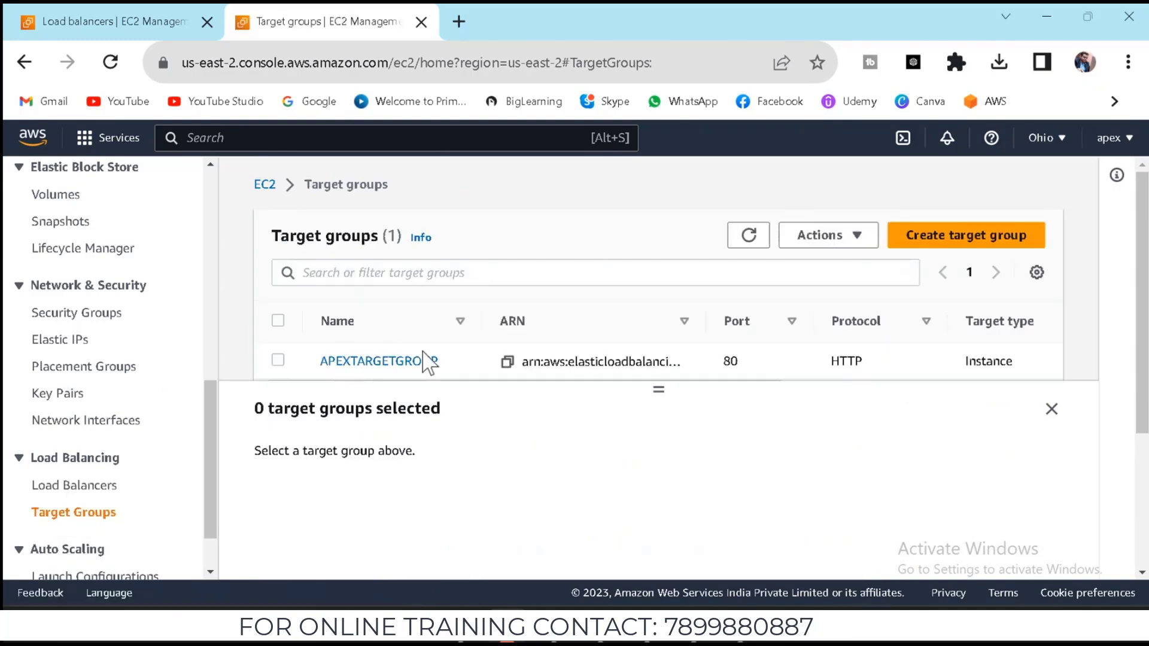
{"action": "left_click", "coordinate": [100, 492]}
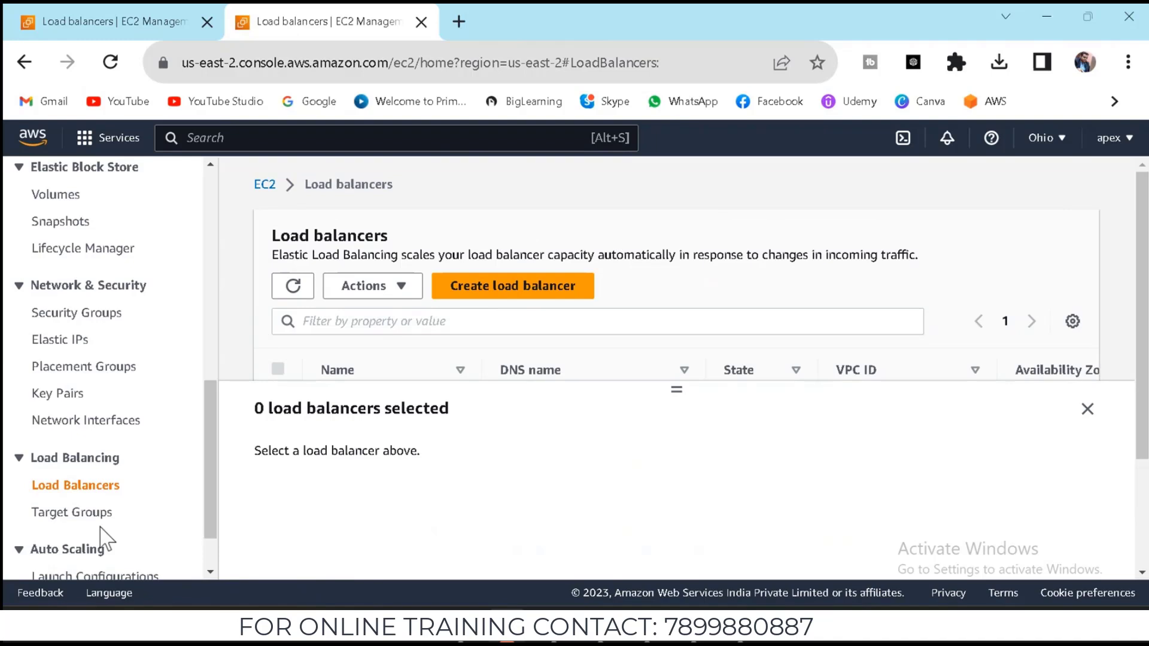
{"action": "left_click", "coordinate": [70, 513]}
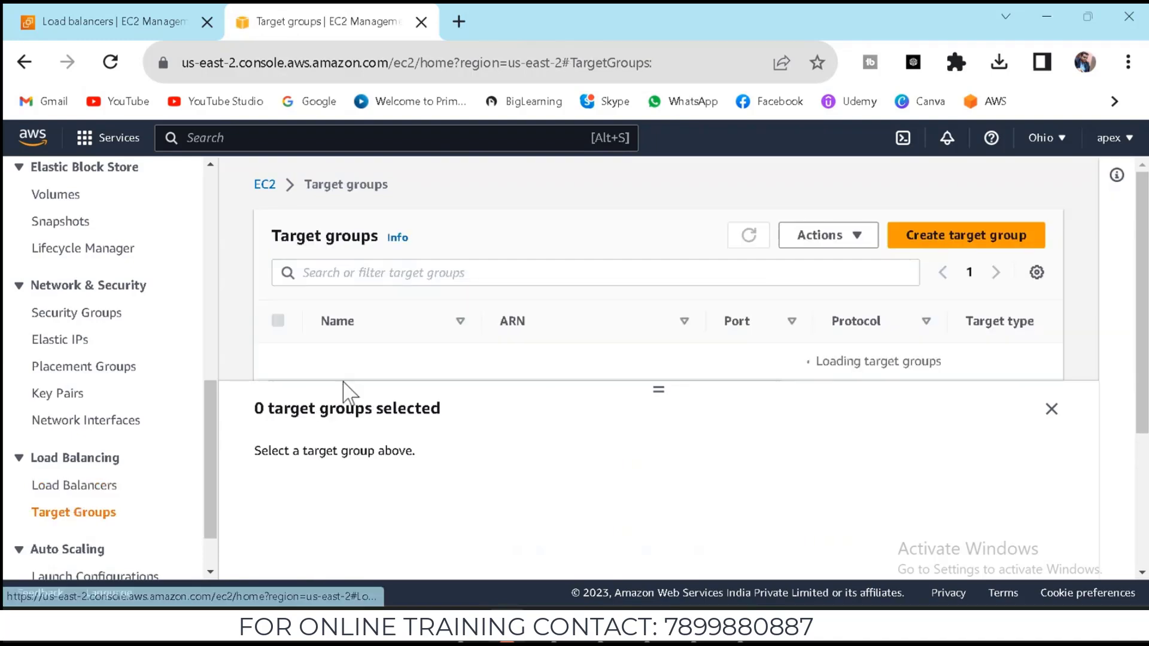
{"action": "scroll", "coordinate": [525, 356], "scroll_direction": "down", "scroll_amount": 2}
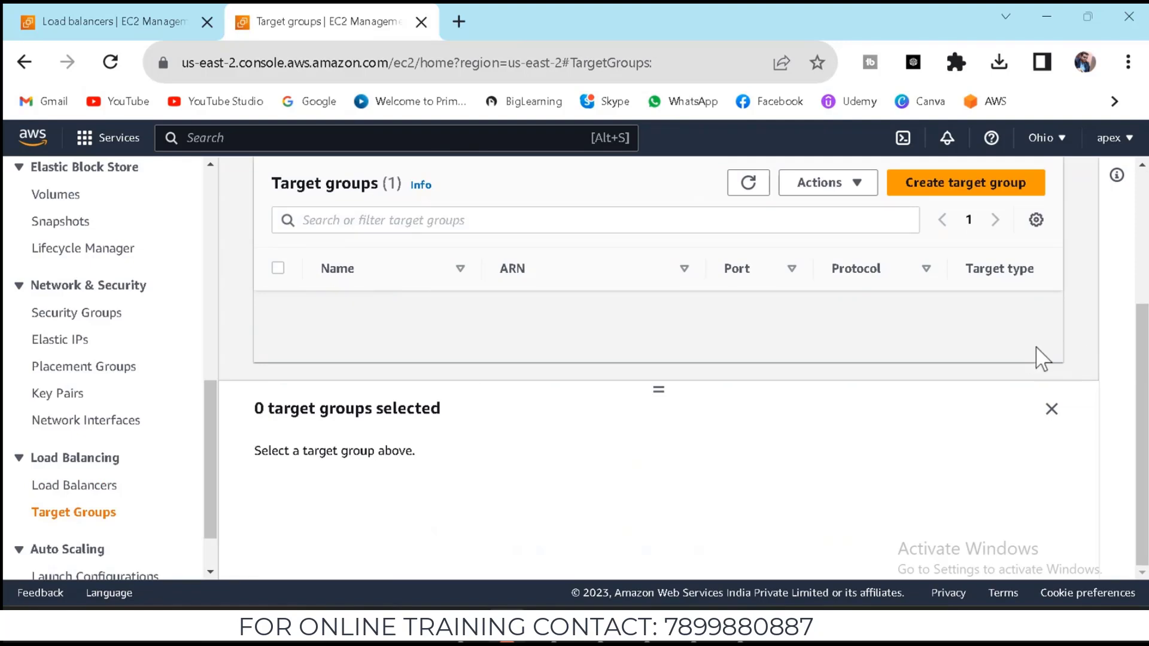
{"action": "left_click_drag", "start_coordinate": [1142, 362], "coordinate": [1143, 230]}
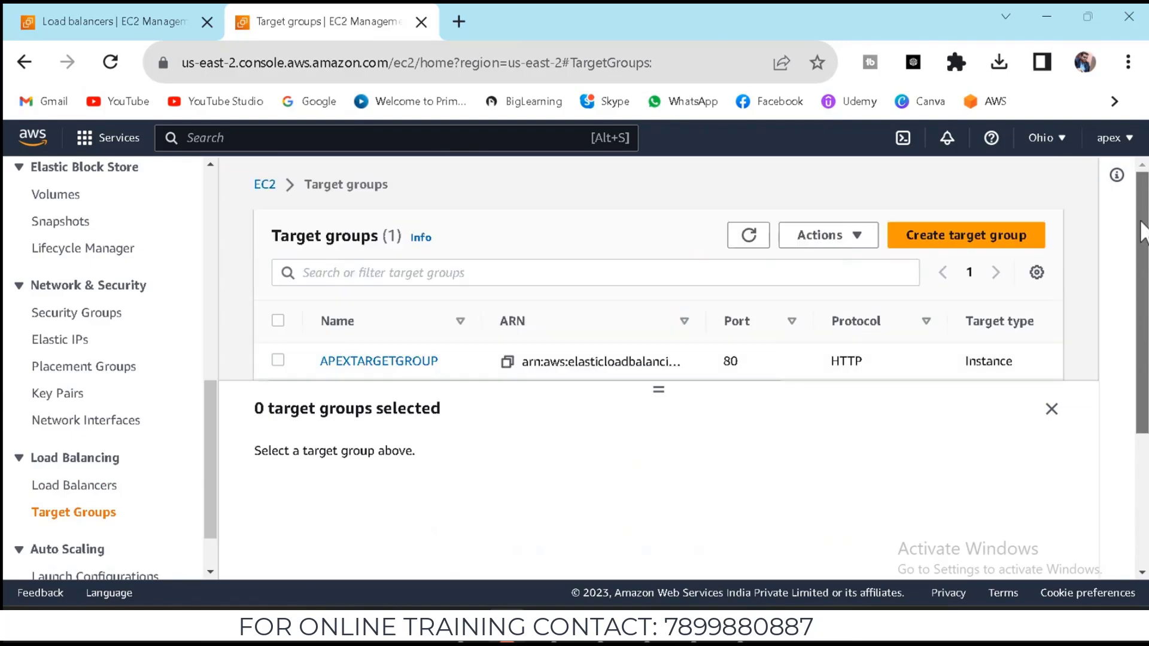
Select APEXTARGETGROUP in the target groups list and view the actions available for it
{"action": "left_click", "coordinate": [278, 361]}
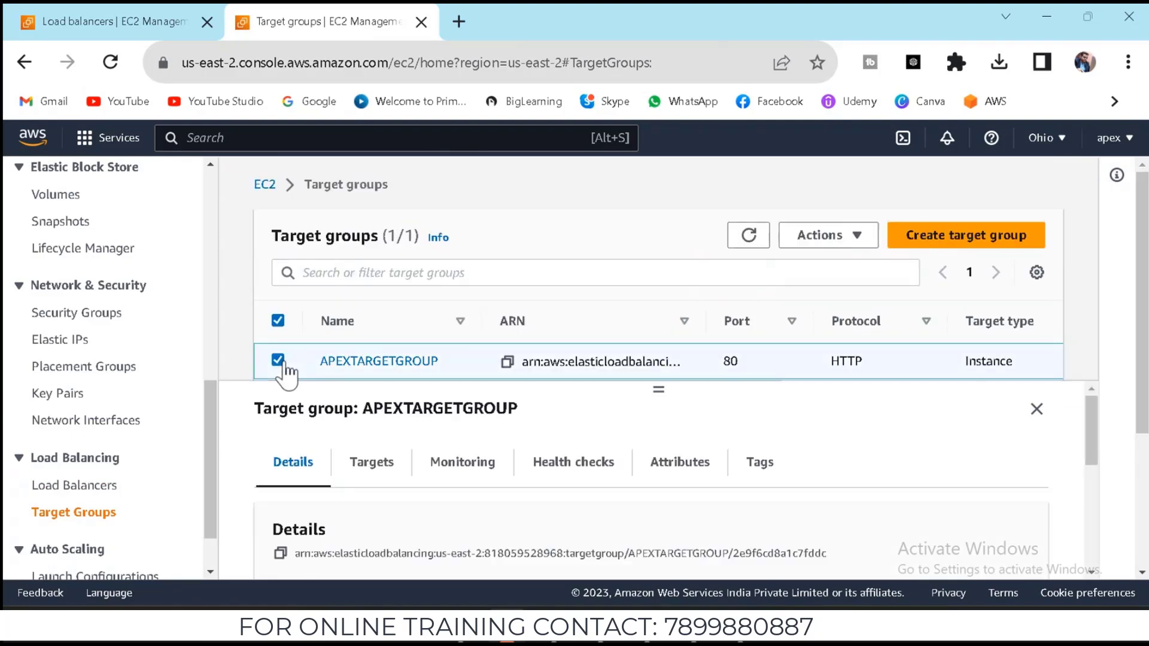
{"action": "left_click", "coordinate": [825, 235]}
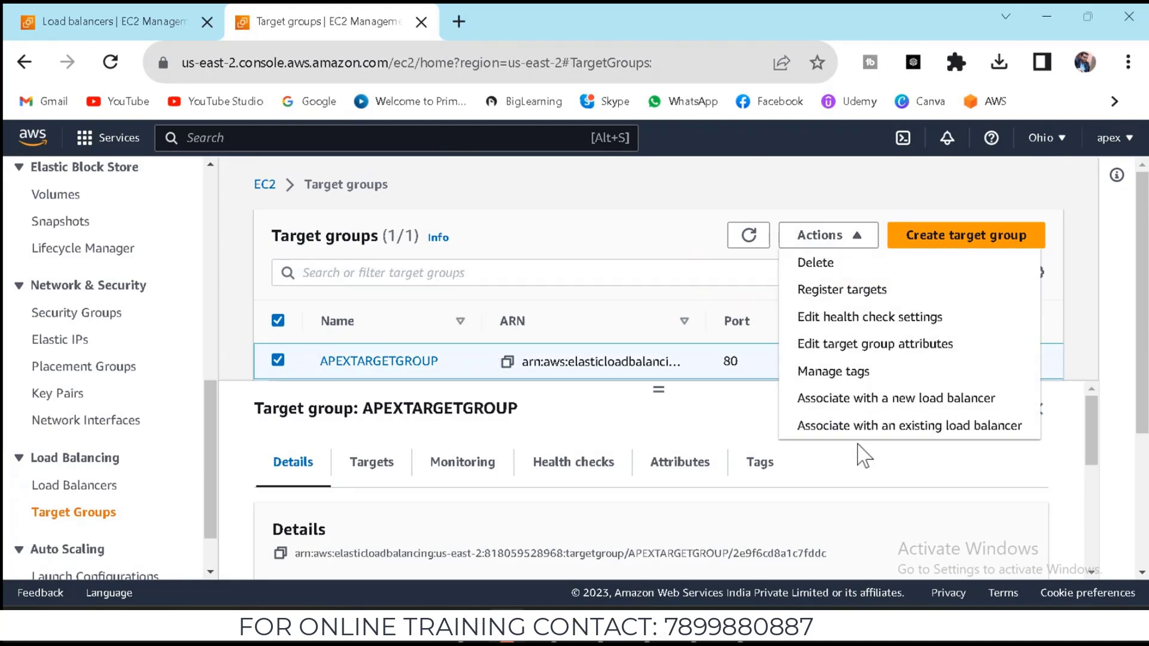
{"action": "left_click", "coordinate": [611, 218]}
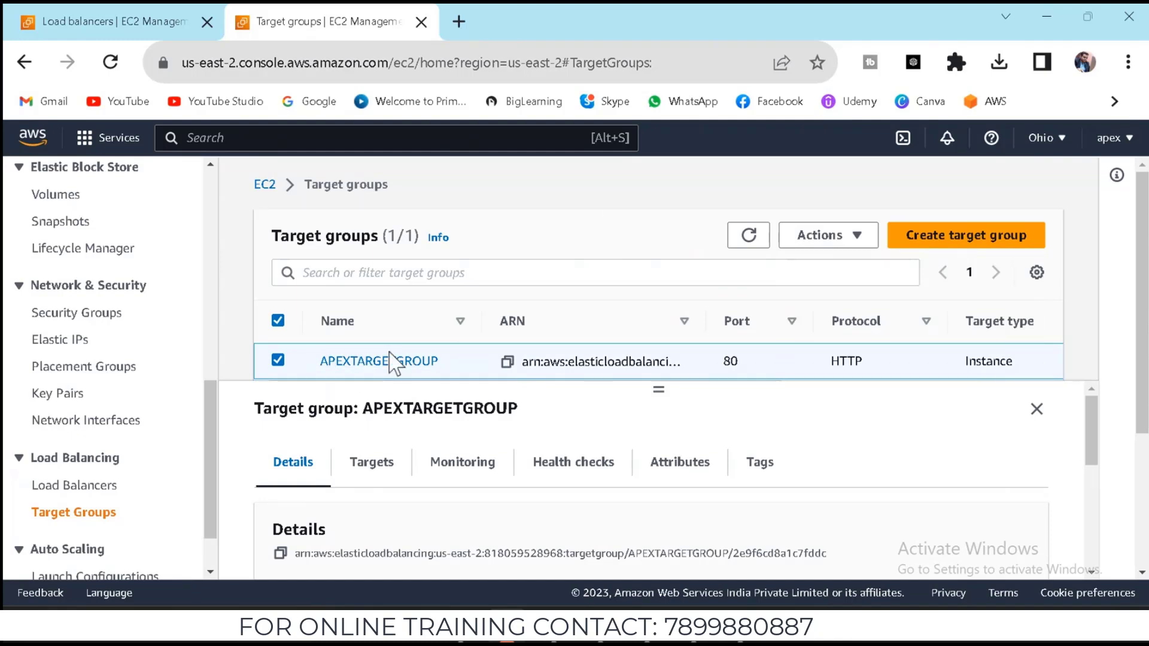
Start creating a new Application Load Balancer and enter APEX LB as its name
{"action": "left_click", "coordinate": [87, 494]}
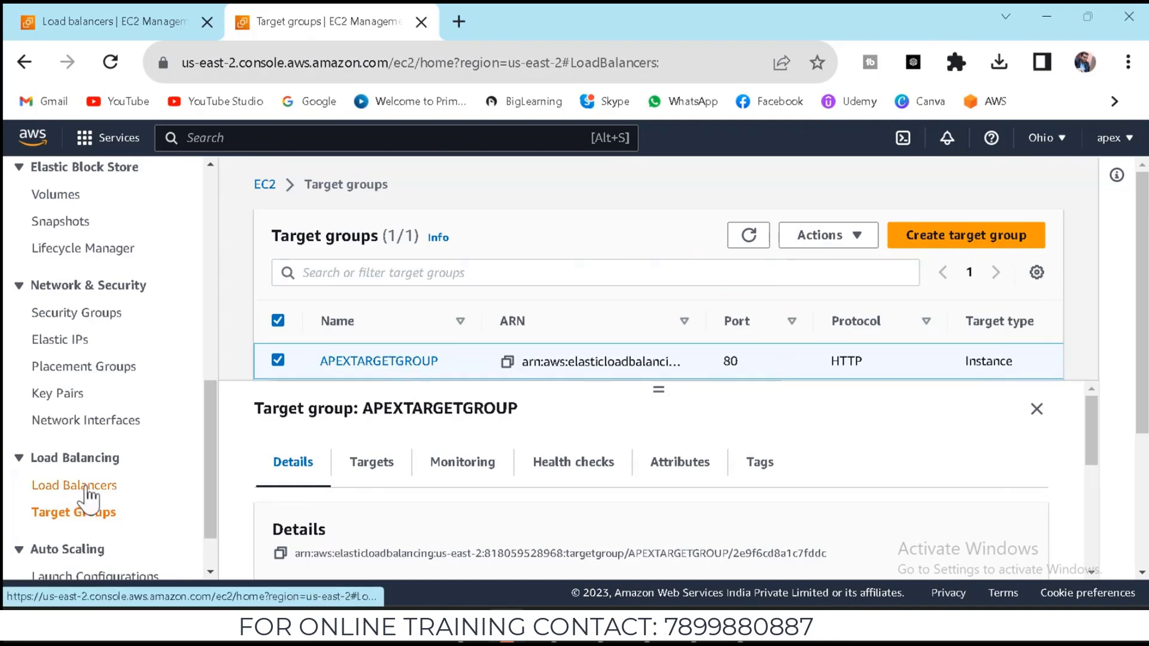
{"action": "left_click", "coordinate": [541, 285]}
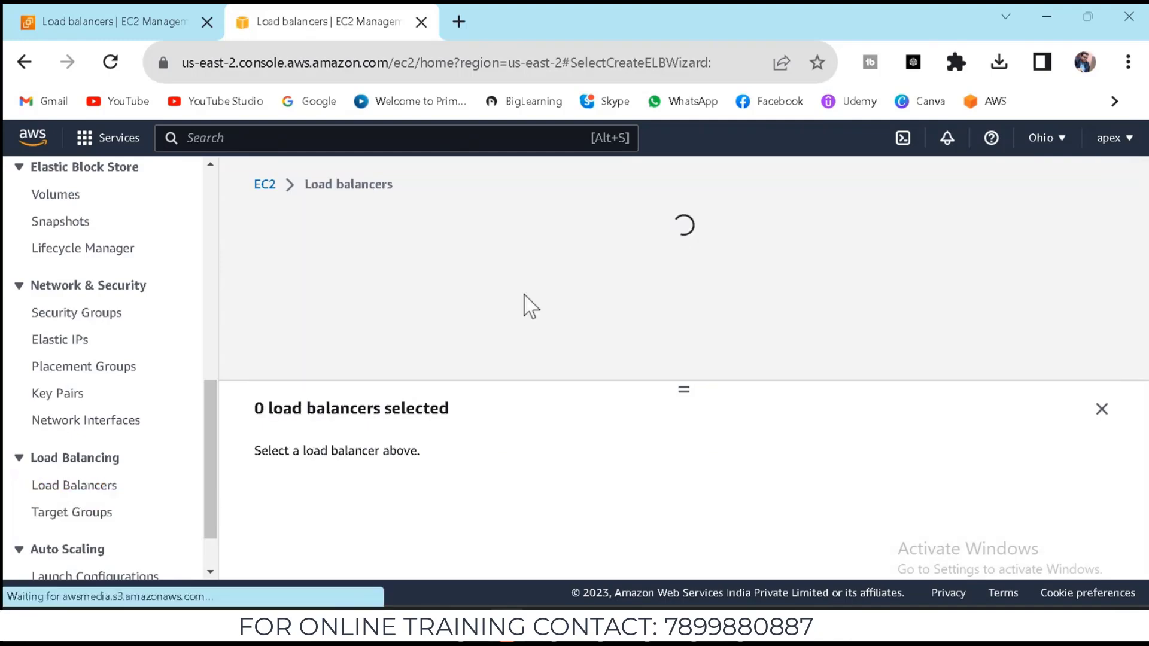
{"action": "scroll", "coordinate": [359, 401], "scroll_direction": "down", "scroll_amount": 1}
{"action": "left_click", "coordinate": [100, 392]}
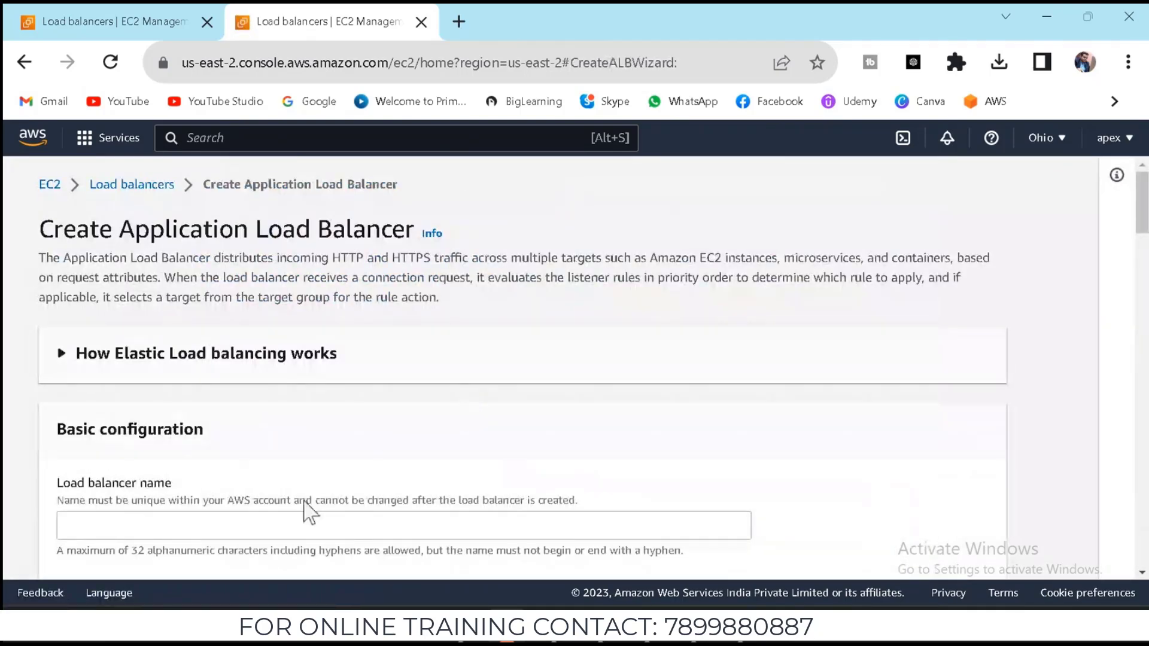
{"action": "left_click", "coordinate": [292, 522]}
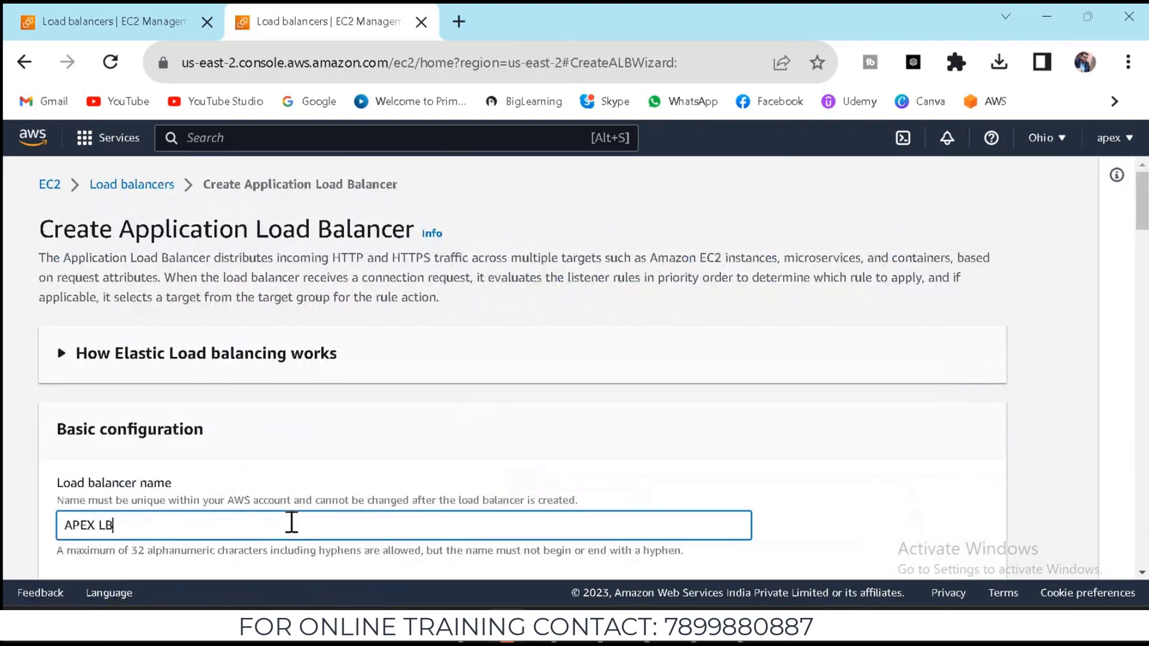
Map the load balancer to the Availability Zones us-east-2b and us-east-2c
{"action": "scroll", "coordinate": [289, 520], "scroll_direction": "down", "scroll_amount": 5}
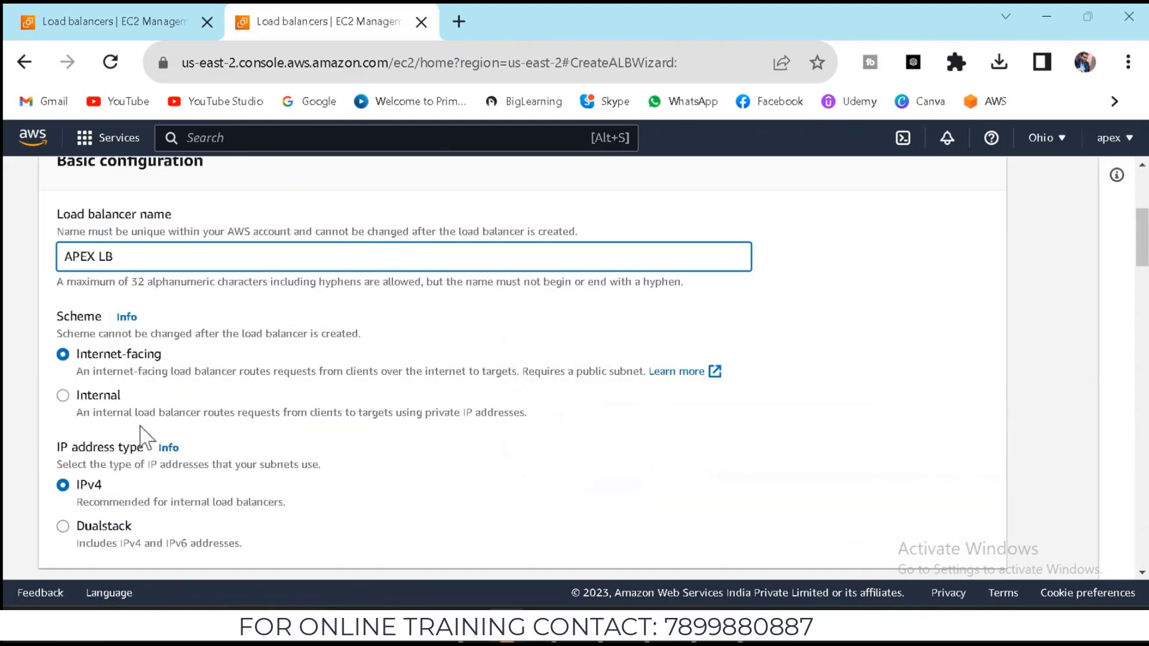
{"action": "scroll", "coordinate": [107, 431], "scroll_direction": "down", "scroll_amount": 4}
{"action": "scroll", "coordinate": [131, 413], "scroll_direction": "down", "scroll_amount": 4}
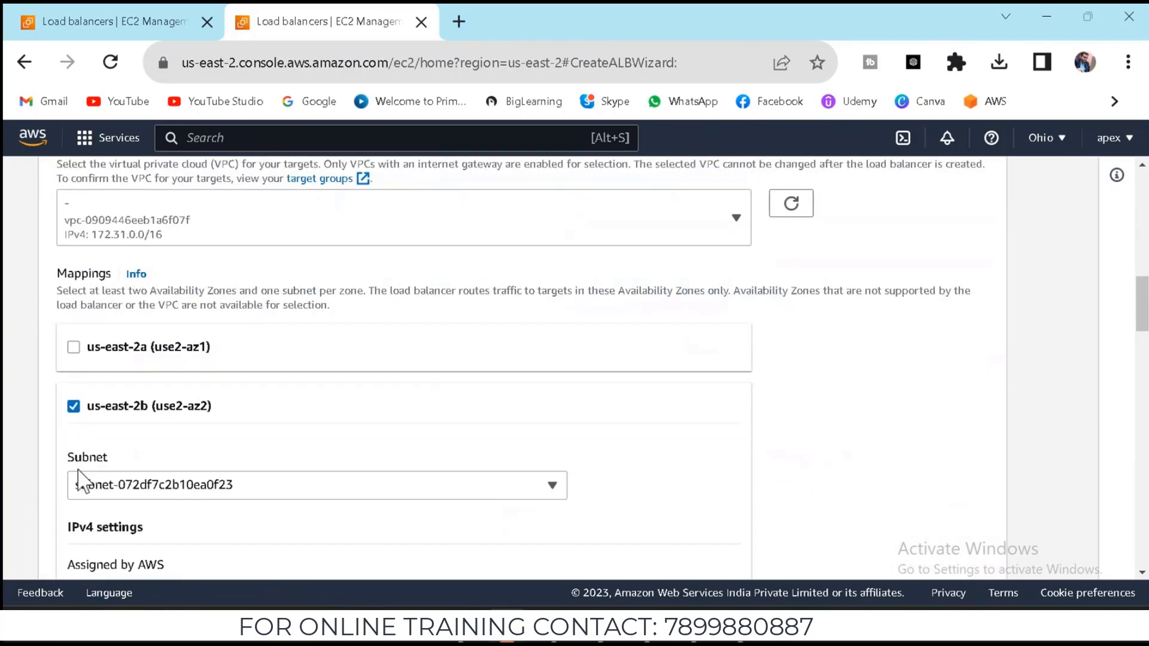
{"action": "scroll", "coordinate": [78, 508], "scroll_direction": "down", "scroll_amount": 3}
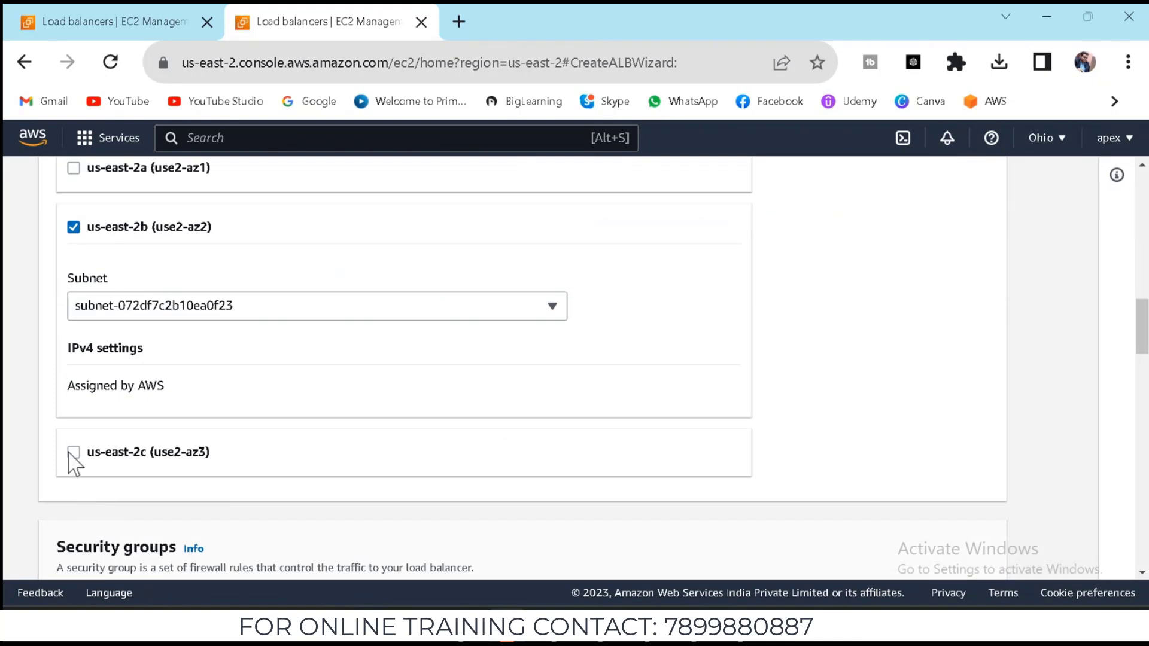
{"action": "scroll", "coordinate": [333, 521], "scroll_direction": "down", "scroll_amount": 8}
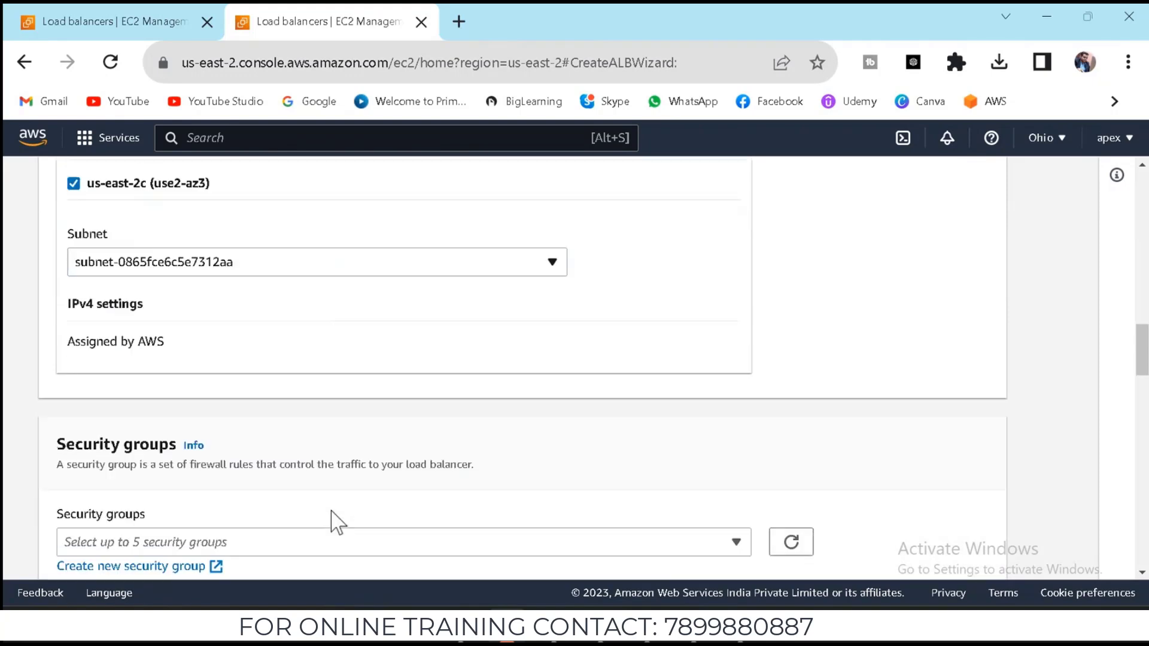
Add LB SECURITY GROUP to the load balancer's security groups alongside the default group
{"action": "left_click", "coordinate": [213, 366]}
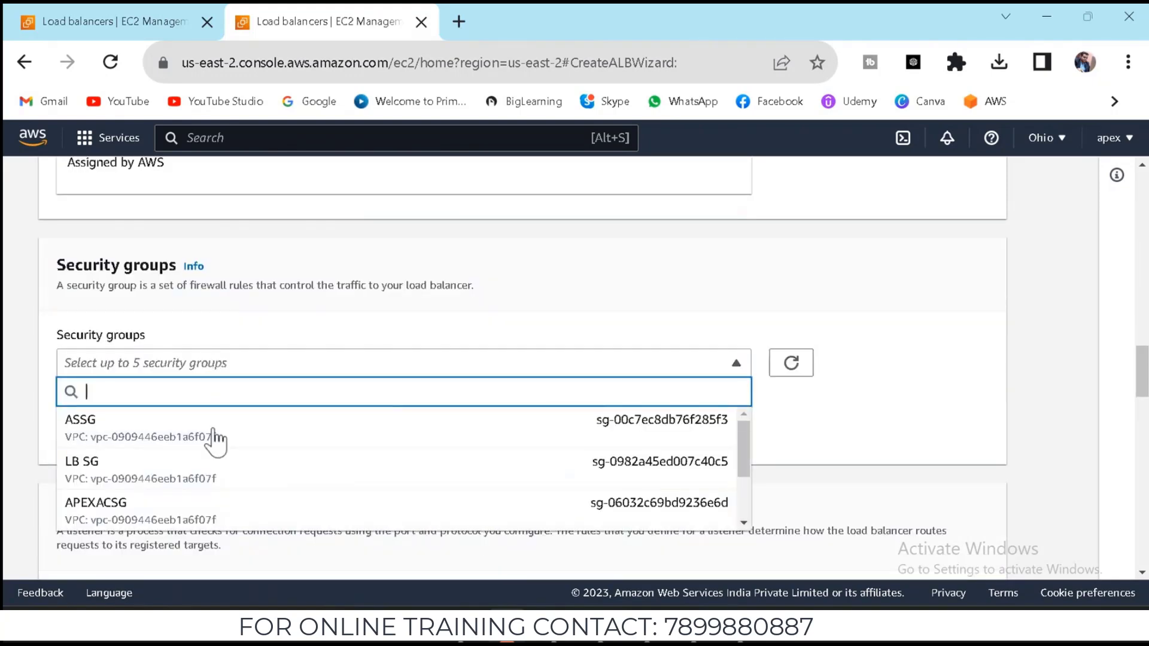
{"action": "scroll", "coordinate": [197, 508], "scroll_direction": "down", "scroll_amount": 2}
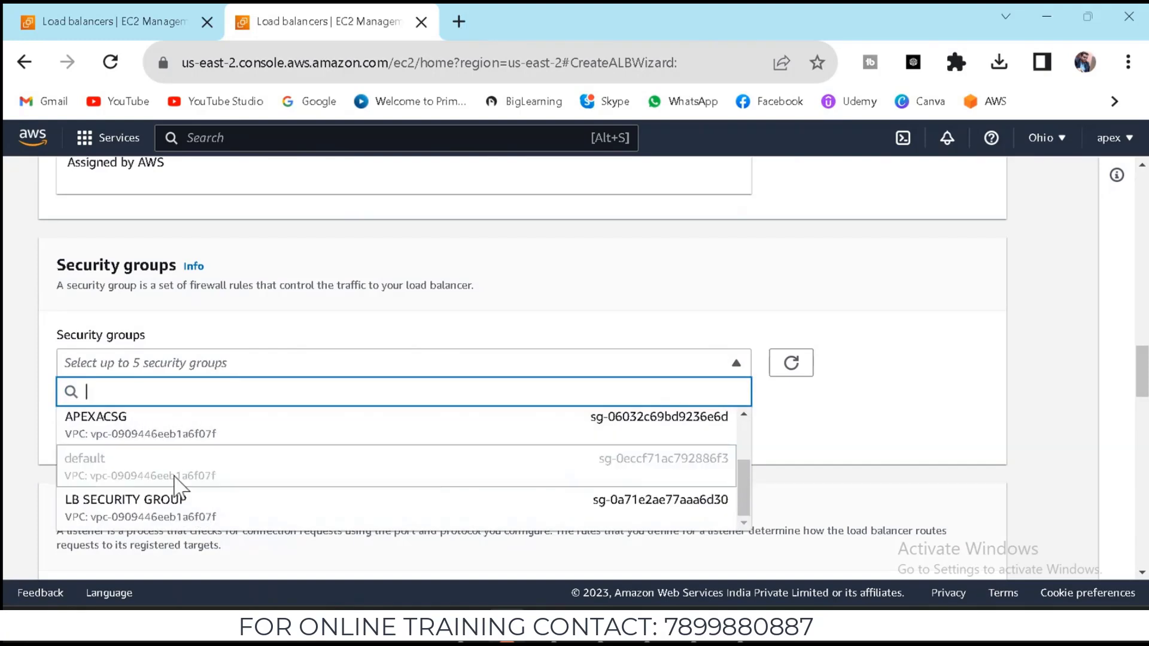
{"action": "left_click", "coordinate": [177, 502]}
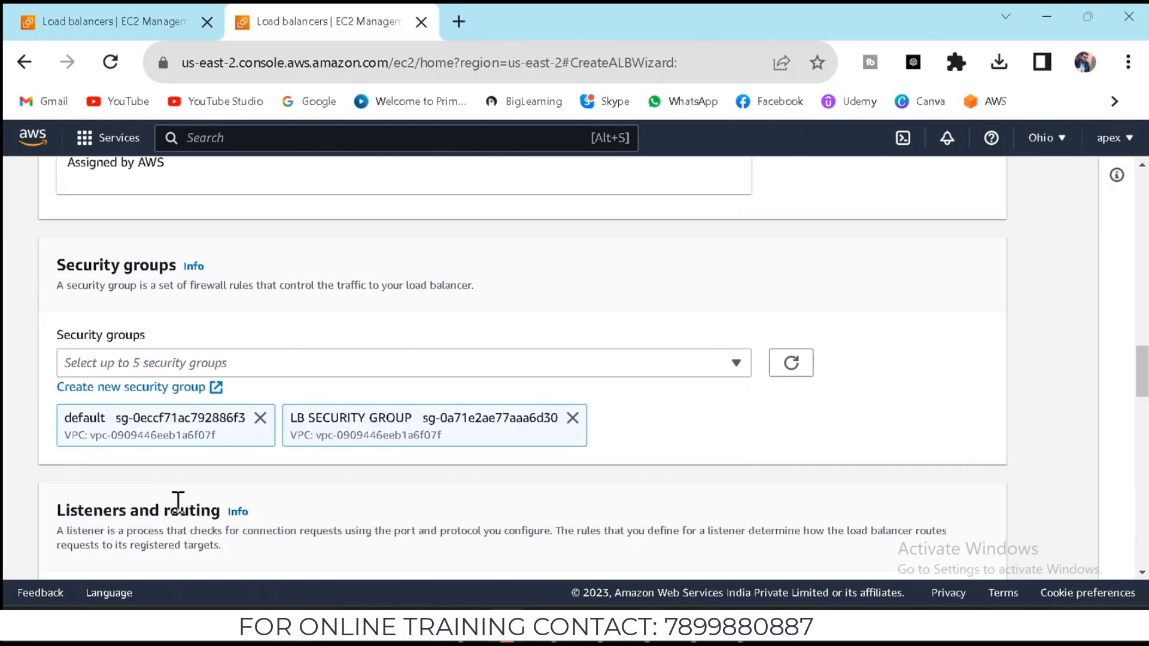
Set the HTTP:80 listener's default action to forward to APEXTARGETGROUP
{"action": "scroll", "coordinate": [178, 503], "scroll_direction": "down", "scroll_amount": 5}
{"action": "scroll", "coordinate": [178, 504], "scroll_direction": "down", "scroll_amount": 5}
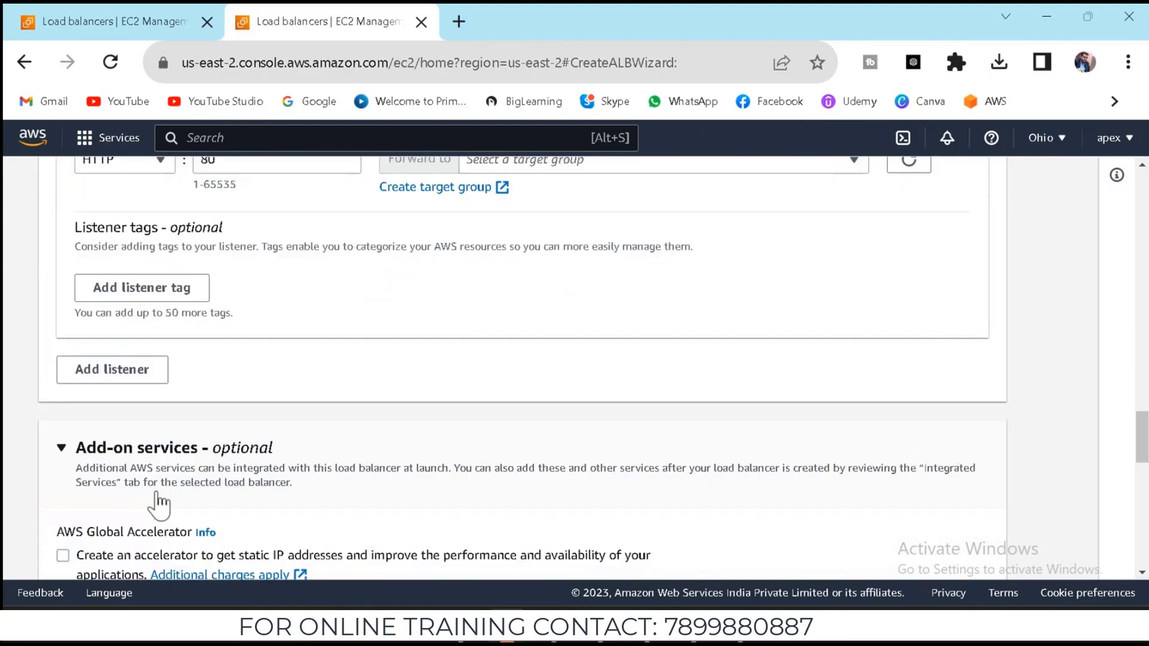
{"action": "scroll", "coordinate": [299, 395], "scroll_direction": "up", "scroll_amount": 2}
{"action": "scroll", "coordinate": [402, 410], "scroll_direction": "down", "scroll_amount": 5}
{"action": "scroll", "coordinate": [392, 441], "scroll_direction": "down", "scroll_amount": 3}
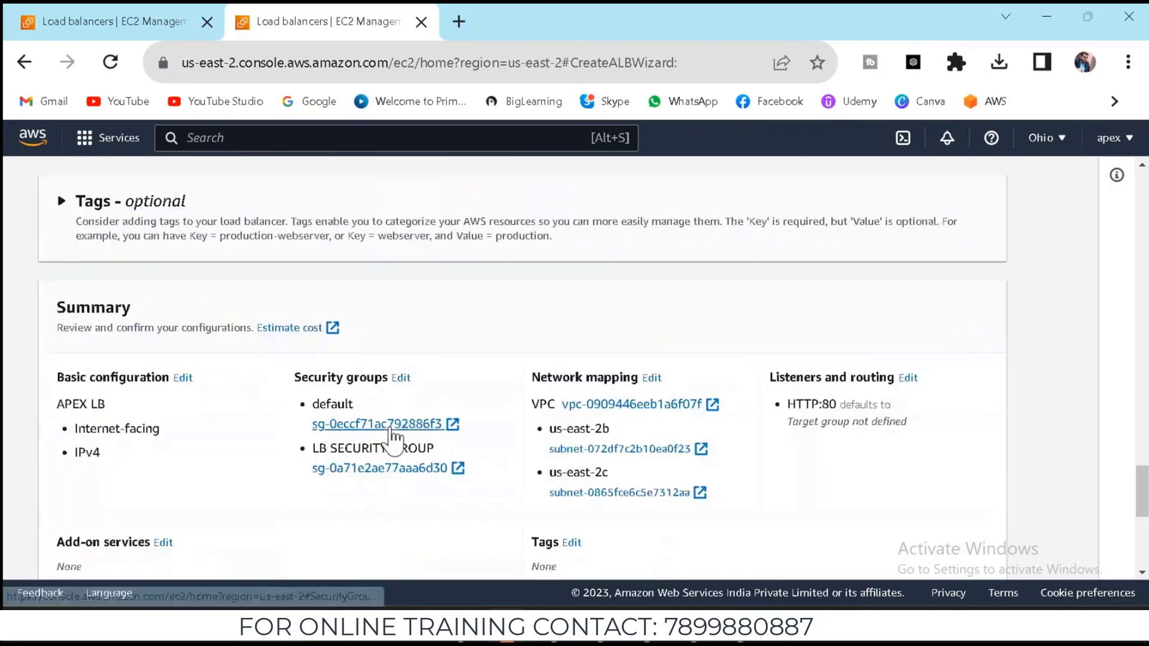
{"action": "scroll", "coordinate": [392, 441], "scroll_direction": "up", "scroll_amount": 10}
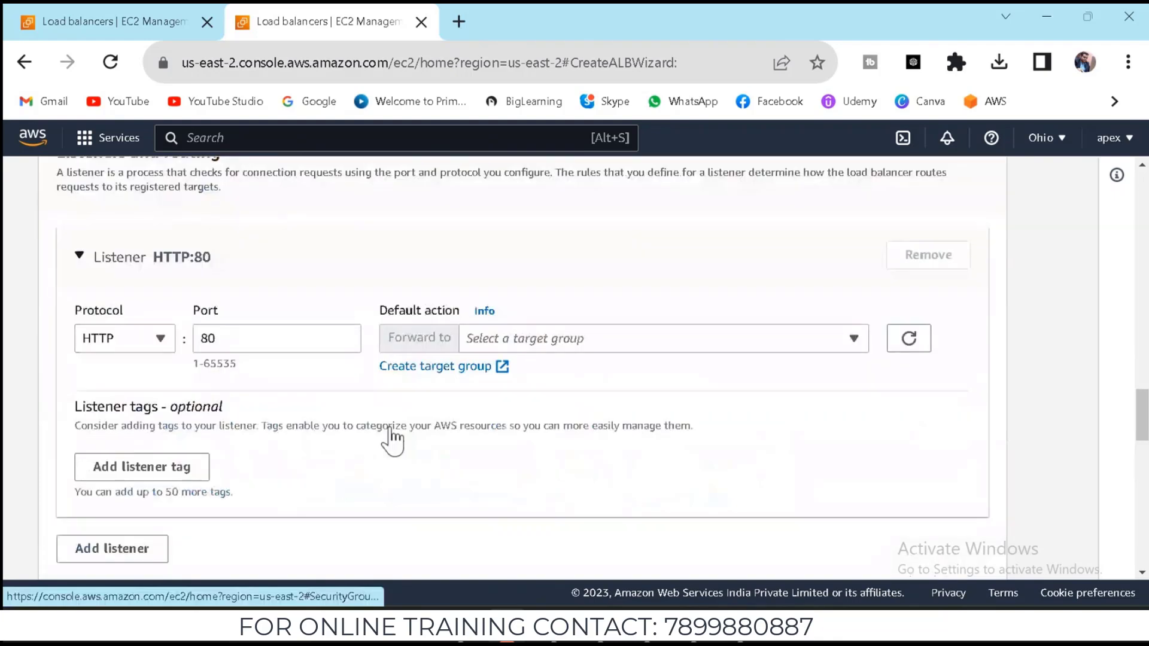
{"action": "left_click", "coordinate": [634, 343]}
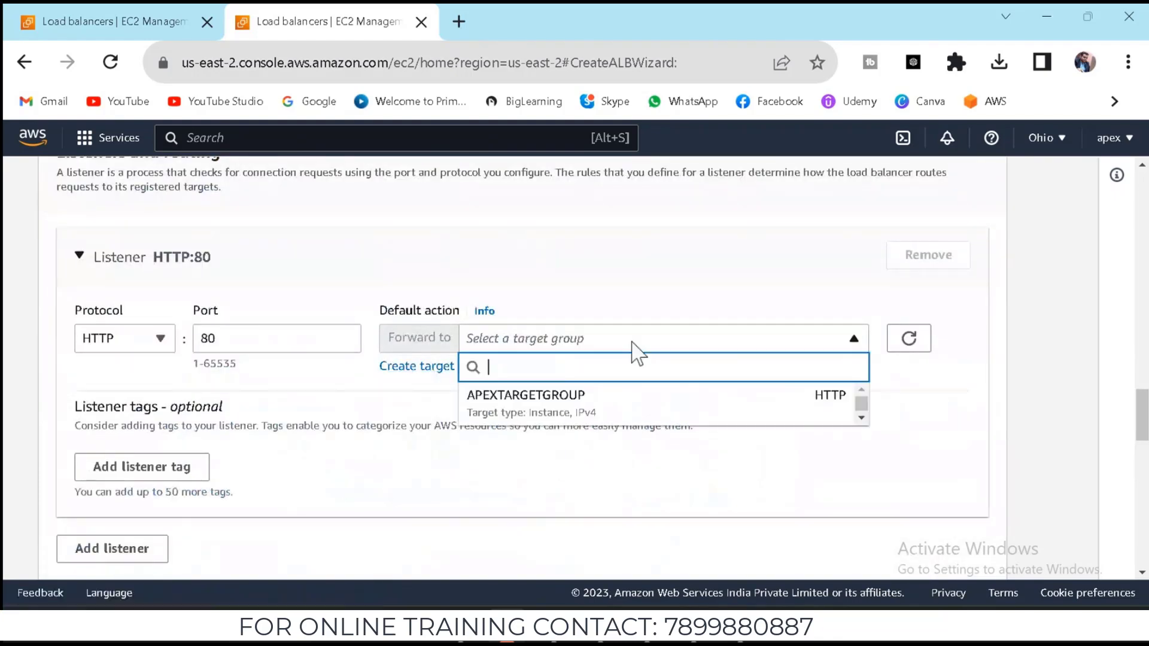
{"action": "left_click", "coordinate": [583, 411]}
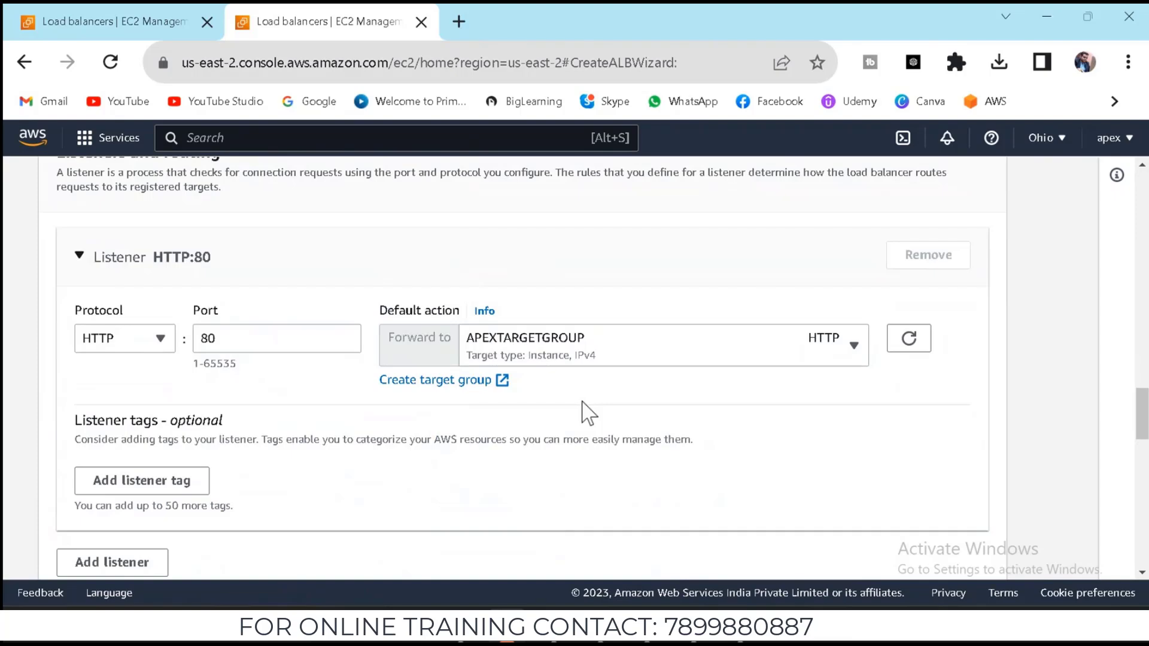
Change the load balancer name to APEXLB without a space and create the load balancer
{"action": "scroll", "coordinate": [583, 411], "scroll_direction": "down", "scroll_amount": 15}
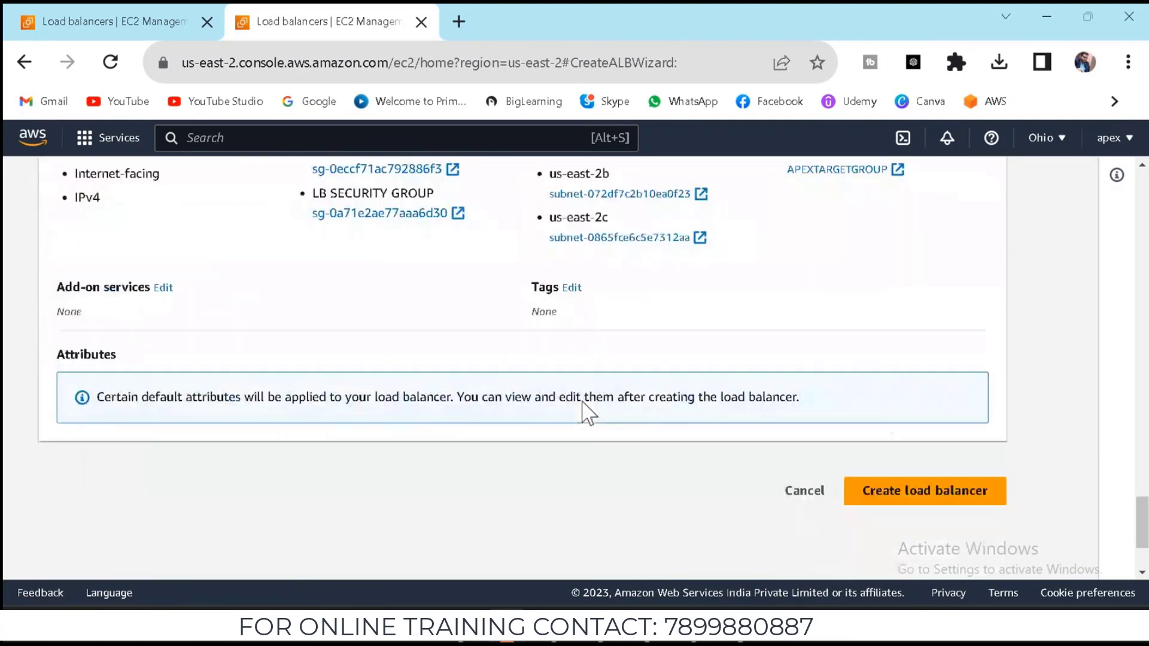
{"action": "left_click", "coordinate": [891, 405]}
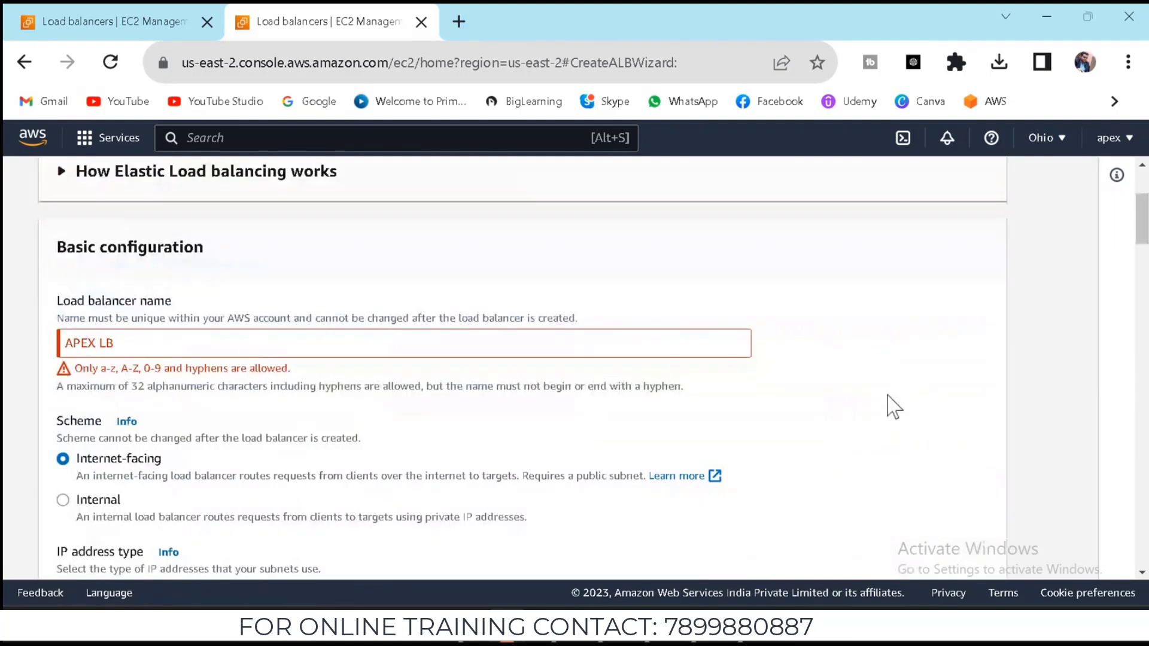
{"action": "left_click", "coordinate": [100, 345]}
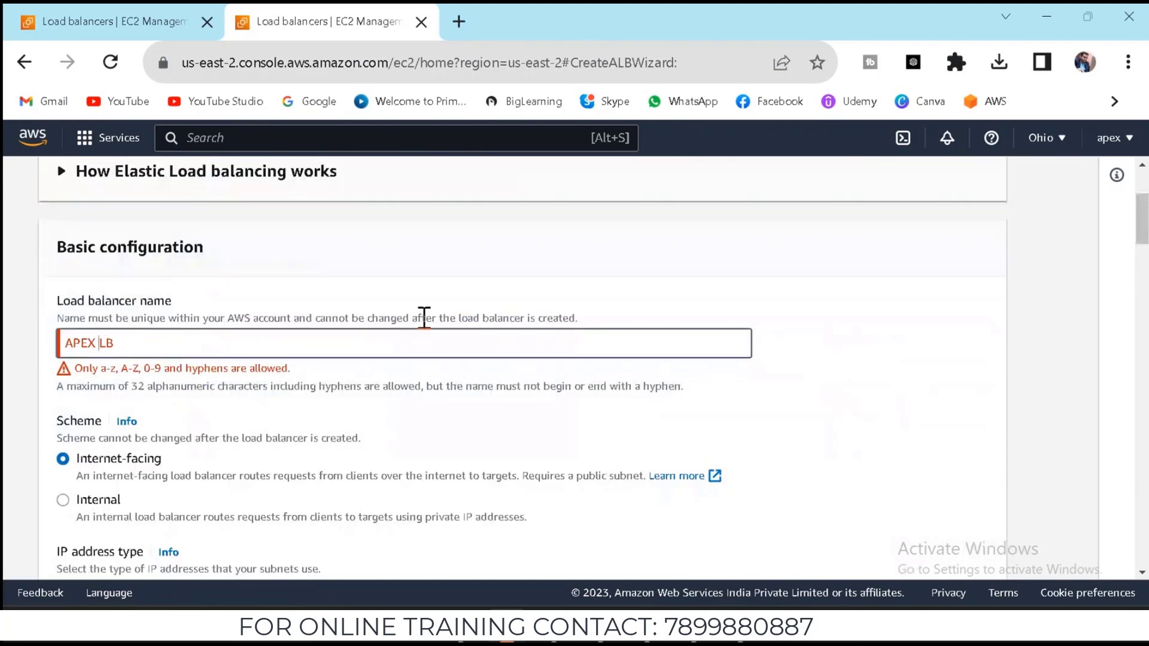
{"action": "key", "text": "BackSpace"}
{"action": "scroll", "coordinate": [341, 415], "scroll_direction": "down", "scroll_amount": 20}
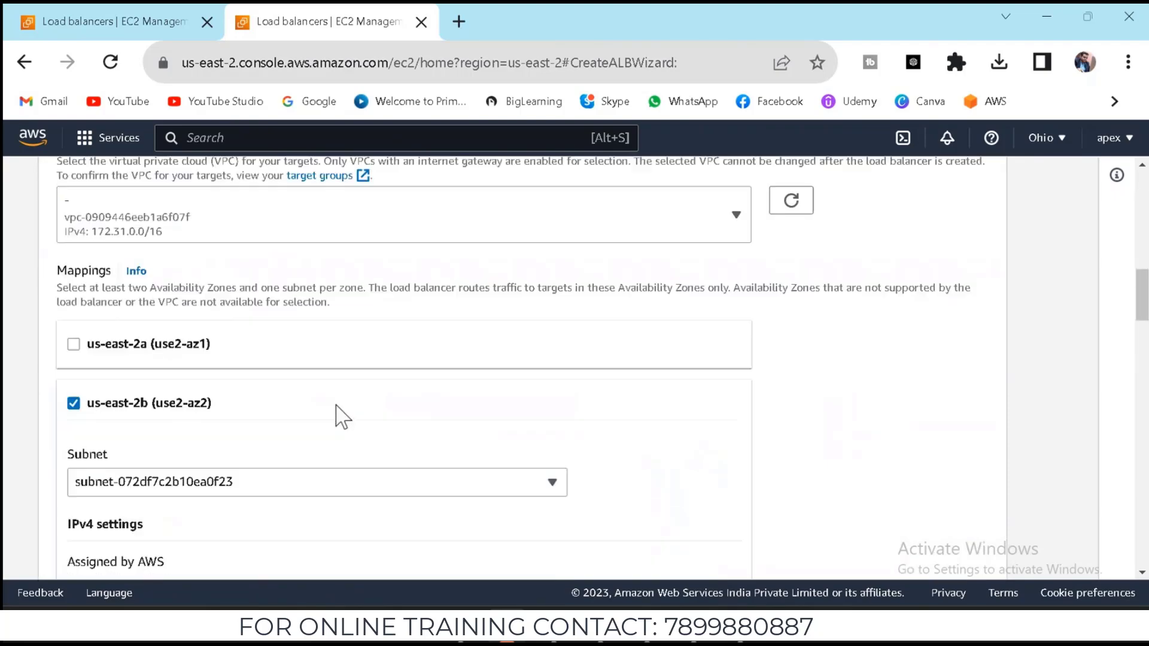
{"action": "left_click", "coordinate": [970, 419]}
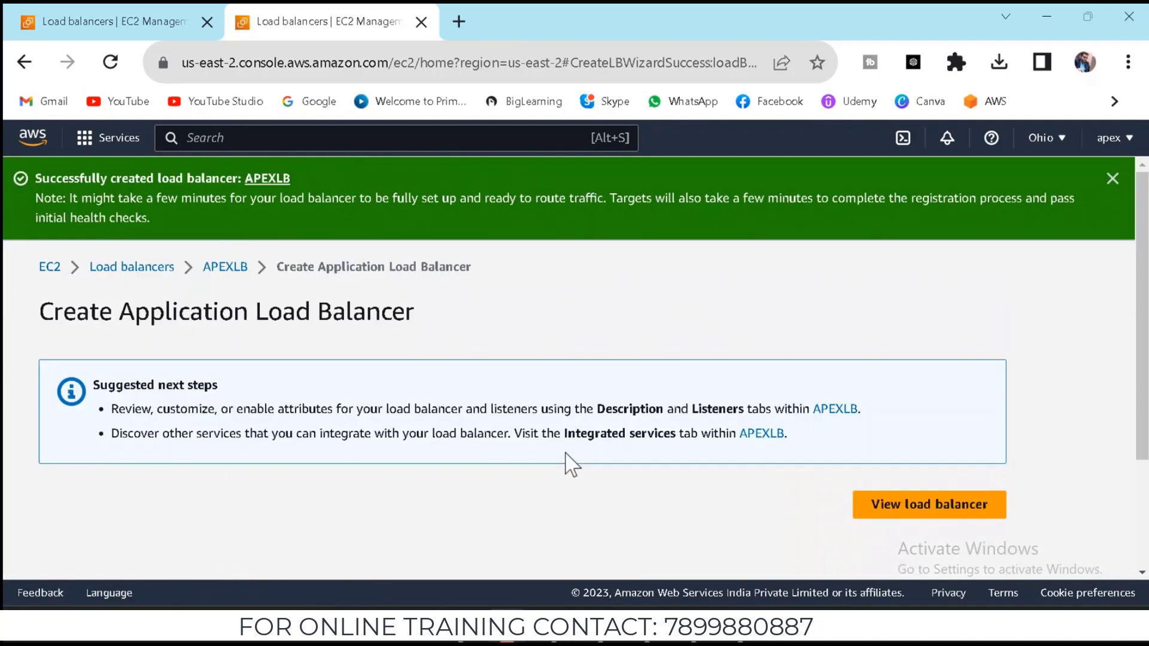
Open the load balancers list, remove the APEXLB search filter and check the new load balancer's entry
{"action": "left_click", "coordinate": [899, 511]}
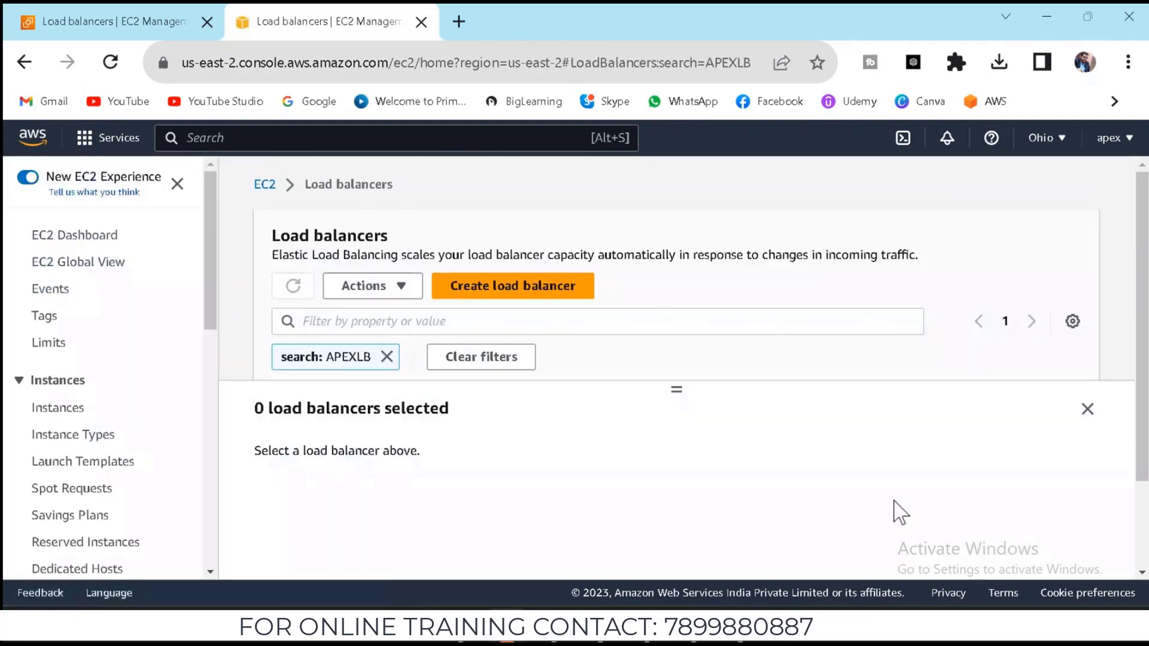
{"action": "left_click", "coordinate": [387, 357]}
{"action": "scroll", "coordinate": [718, 372], "scroll_direction": "down", "scroll_amount": 3}
{"action": "scroll", "coordinate": [722, 376], "scroll_direction": "up", "scroll_amount": 1}
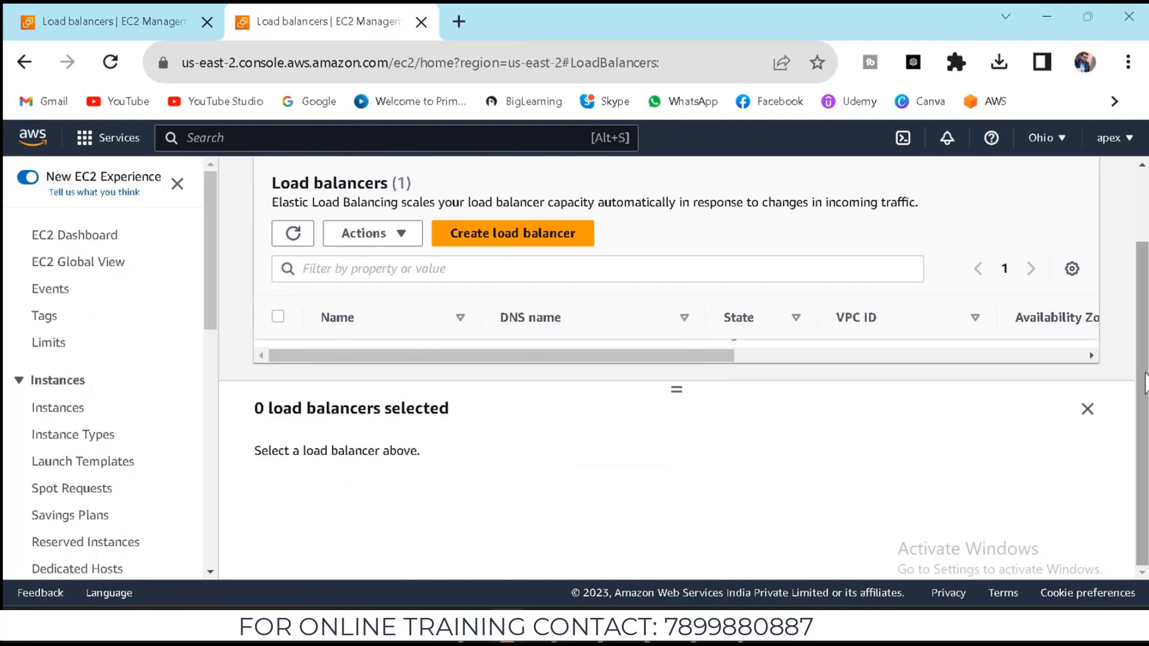
{"action": "scroll", "coordinate": [1144, 347], "scroll_direction": "up", "scroll_amount": 1}
{"action": "scroll", "coordinate": [1144, 347], "scroll_direction": "down", "scroll_amount": 1}
{"action": "scroll", "coordinate": [1143, 347], "scroll_direction": "down", "scroll_amount": 1}
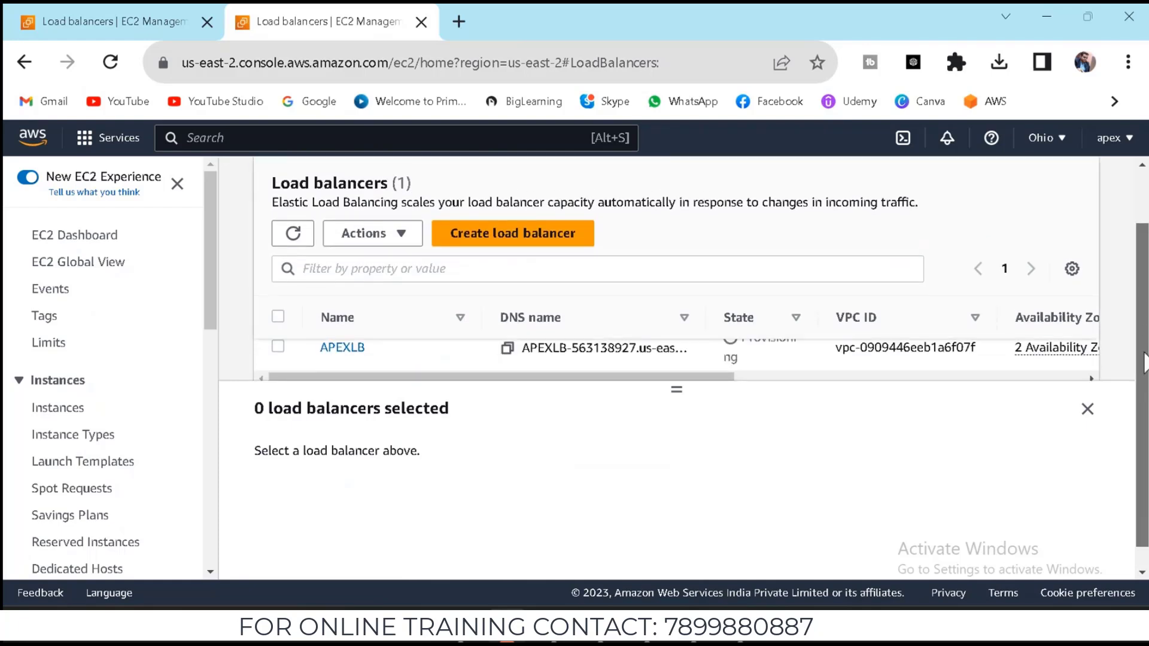
Collapse the empty details pane and refresh the load balancers list to check APEXLB's provisioning state
{"action": "left_click_drag", "start_coordinate": [679, 387], "coordinate": [679, 481]}
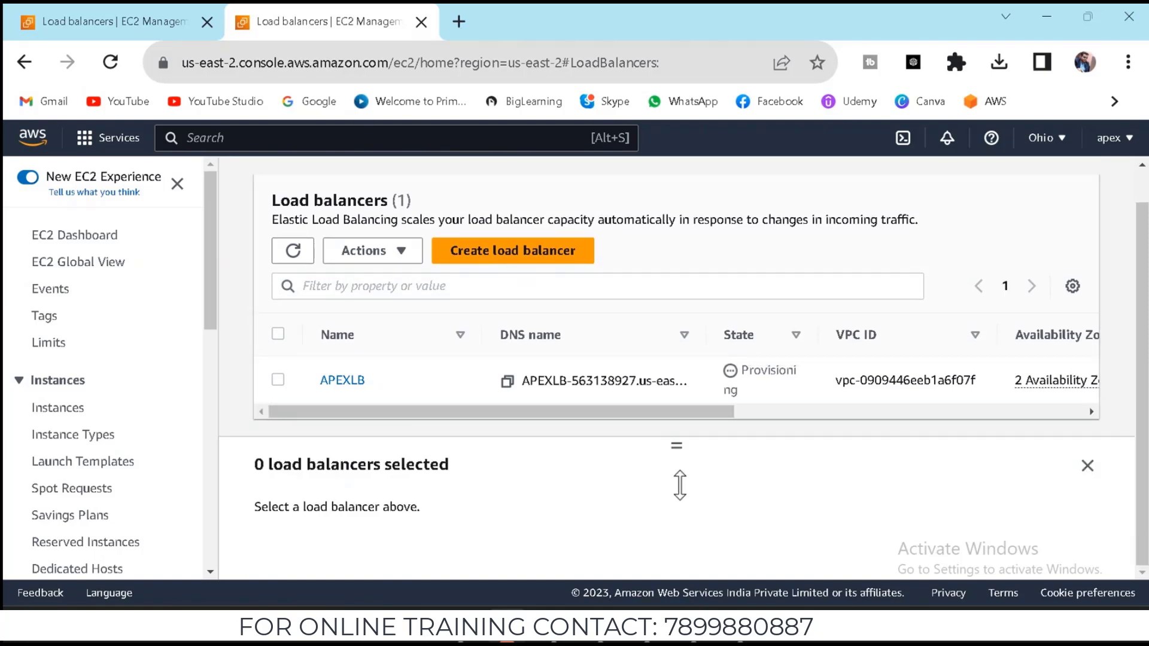
{"action": "left_click", "coordinate": [1085, 466]}
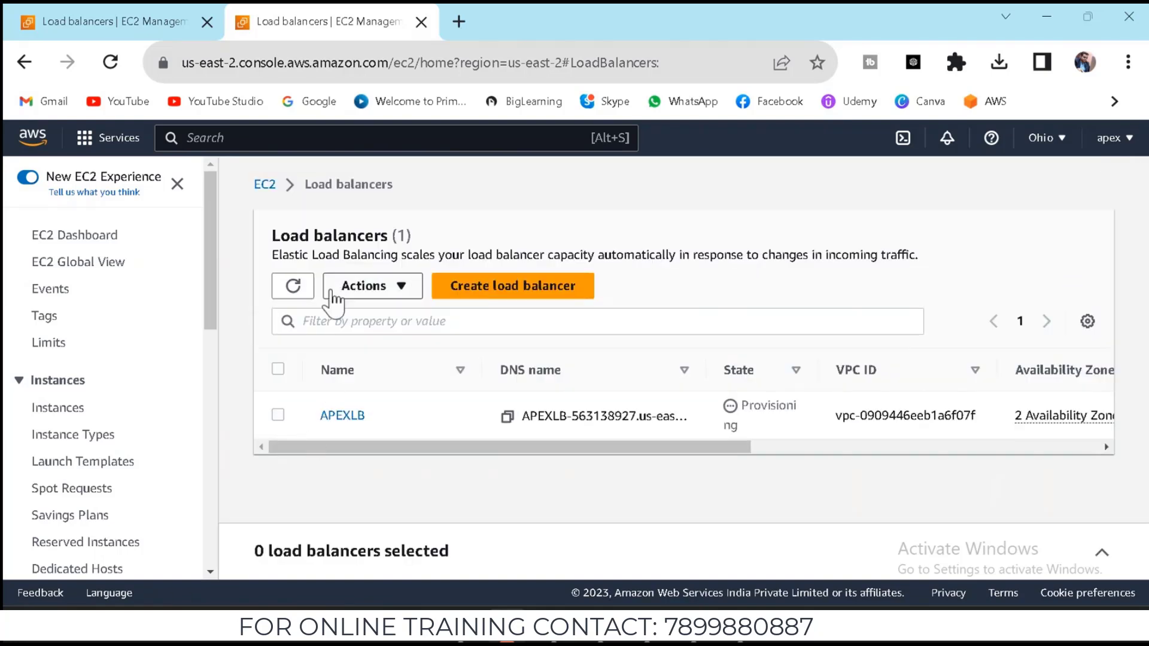
{"action": "left_click", "coordinate": [296, 290]}
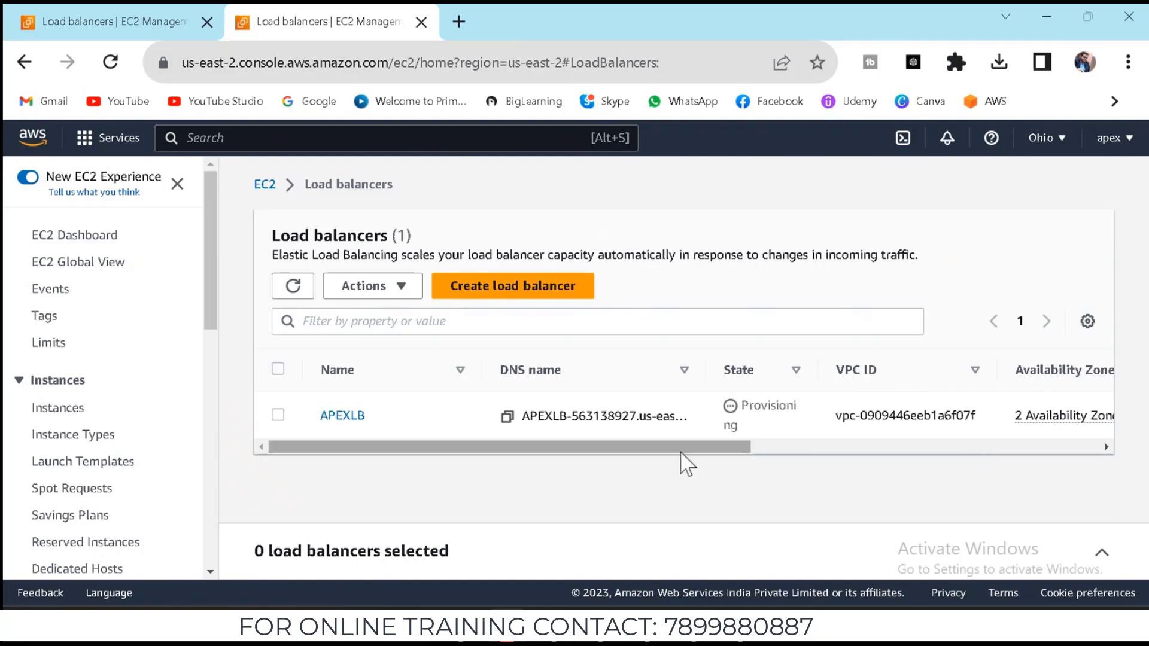
{"action": "left_click_drag", "start_coordinate": [680, 452], "coordinate": [320, 445]}
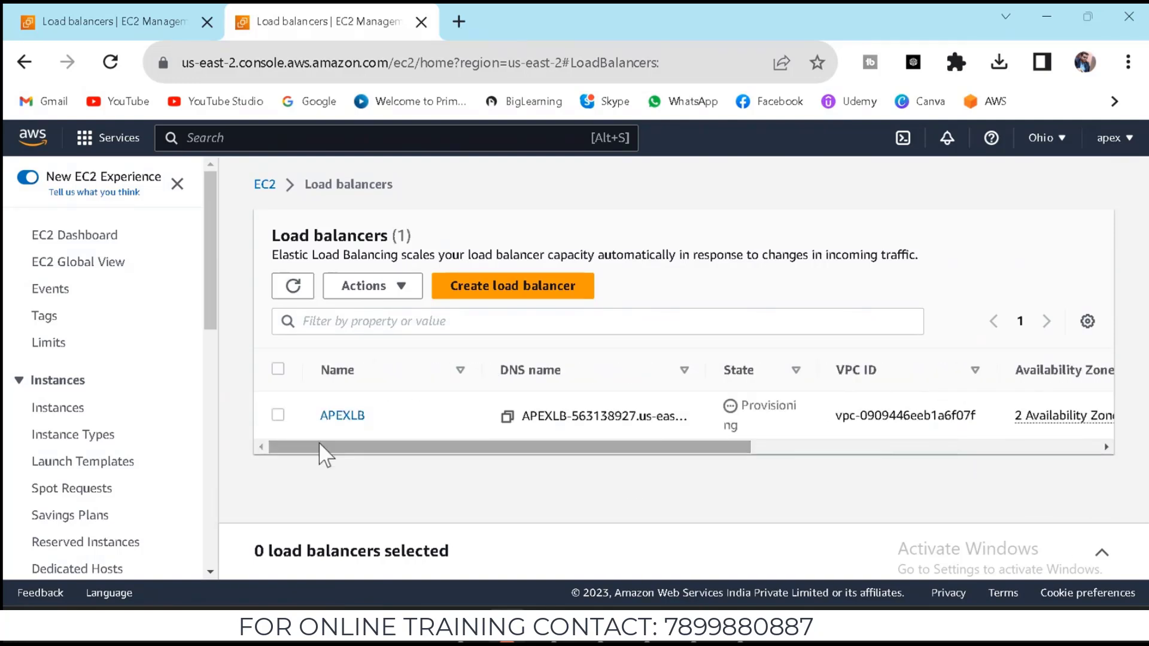
{"action": "left_click", "coordinate": [282, 279]}
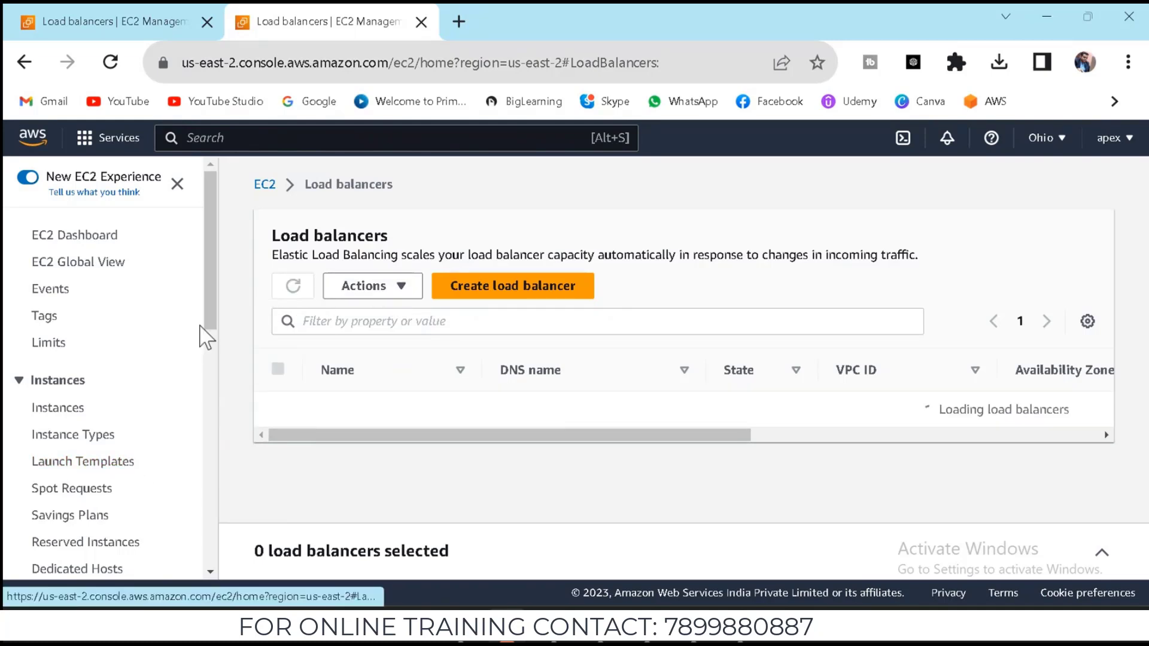
Open the target groups list and check the port, protocol, target type and load balancer of the target group
{"action": "left_click_drag", "start_coordinate": [215, 318], "coordinate": [211, 527]}
{"action": "left_click", "coordinate": [84, 504]}
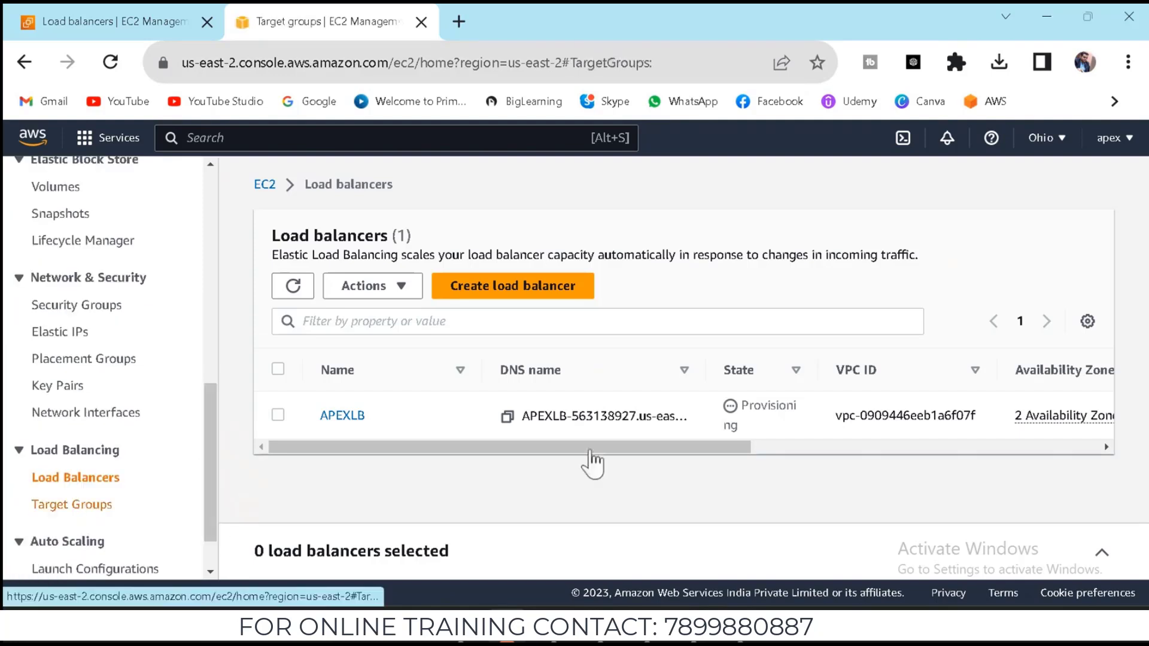
{"action": "left_click_drag", "start_coordinate": [669, 389], "coordinate": [915, 372]}
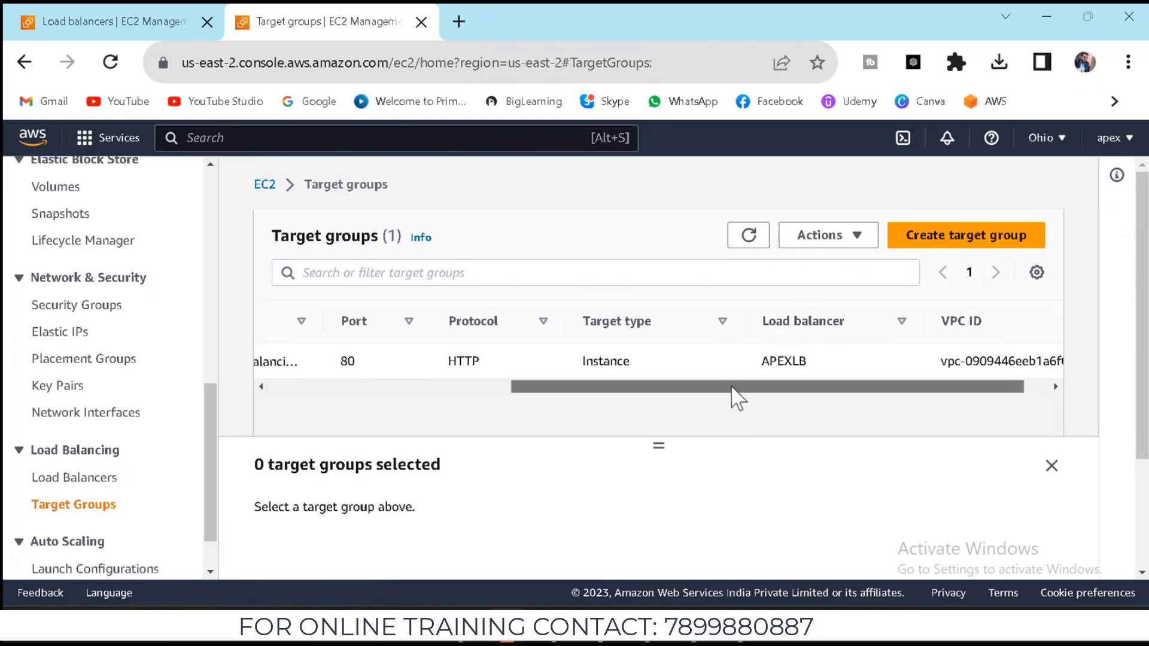
{"action": "left_click_drag", "start_coordinate": [736, 388], "coordinate": [490, 388]}
Return to the load balancers list, refresh it, select APEXLB and copy its DNS name from the details
{"action": "left_click", "coordinate": [84, 479]}
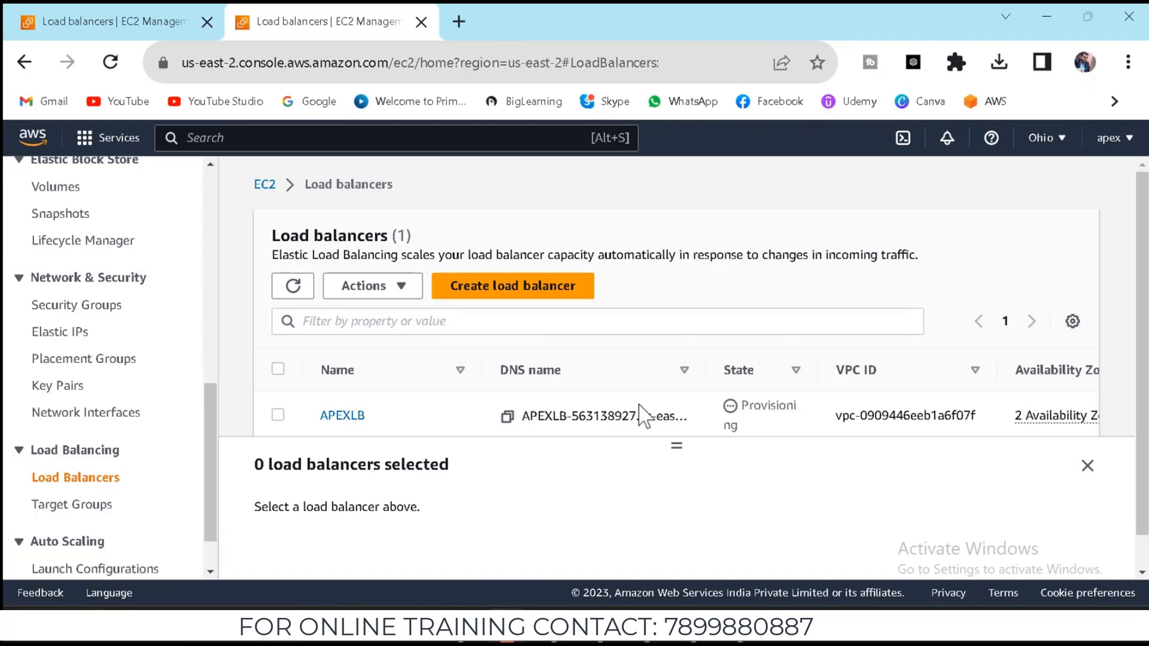
{"action": "left_click", "coordinate": [290, 290]}
{"action": "left_click", "coordinate": [278, 414]}
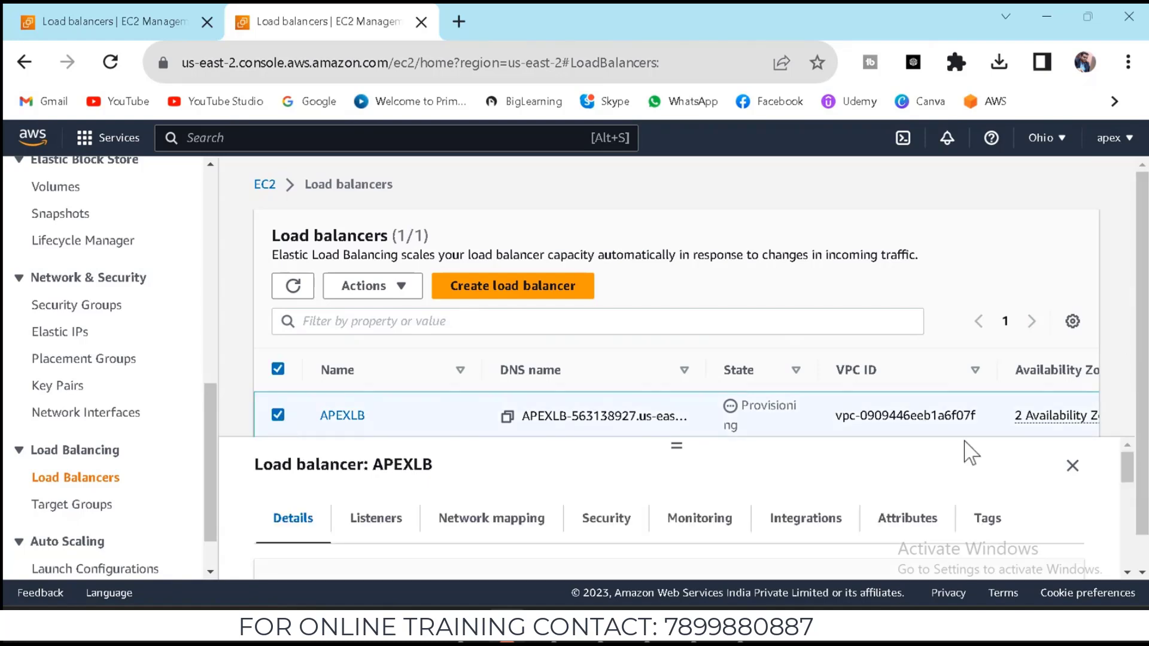
{"action": "left_click_drag", "start_coordinate": [677, 443], "coordinate": [679, 383]}
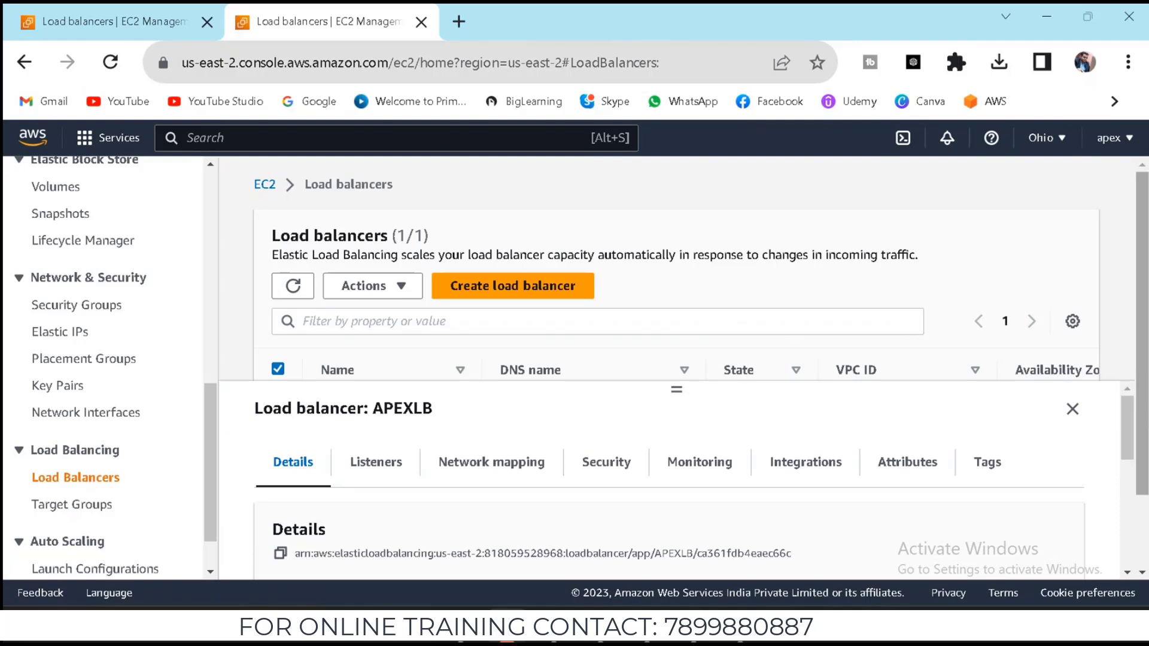
{"action": "left_click_drag", "start_coordinate": [1128, 453], "coordinate": [1127, 491]}
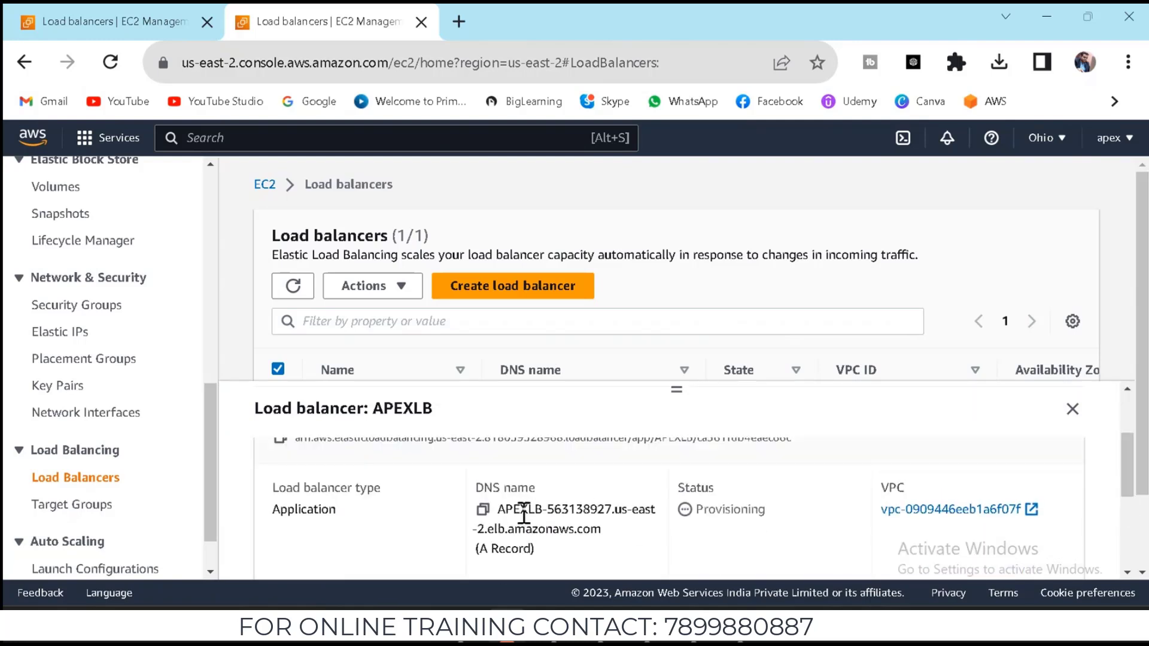
{"action": "left_click", "coordinate": [482, 512]}
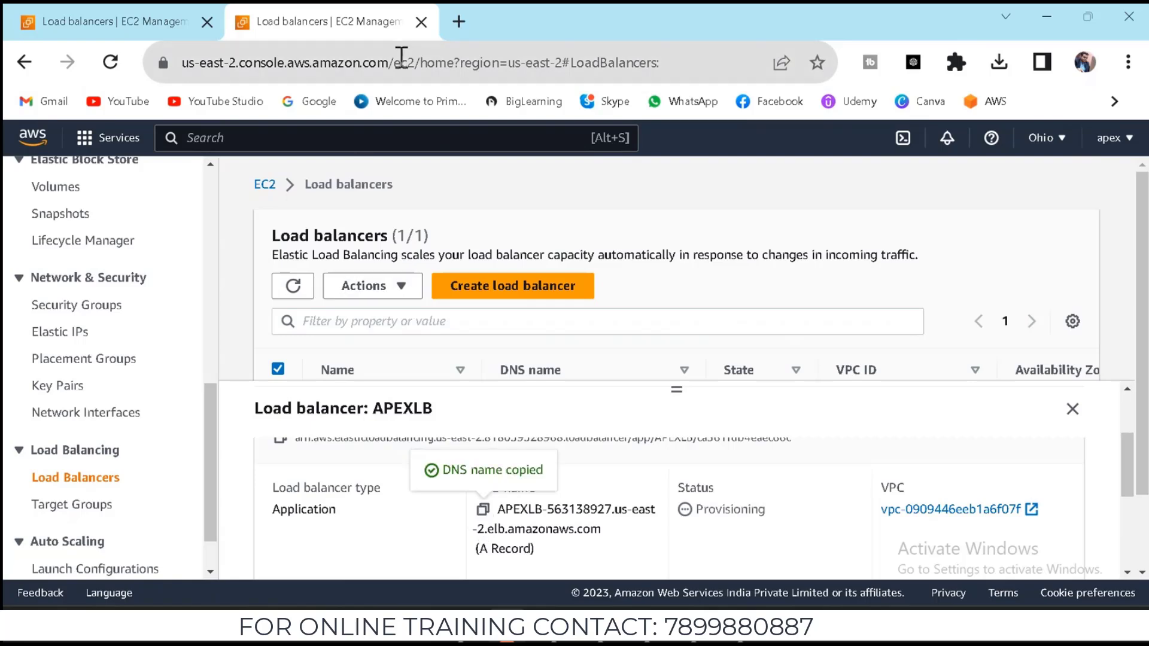
Load the copied APEXLB DNS name in a new browser tab and reload the page to check which server responds
{"action": "left_click", "coordinate": [470, 17]}
{"action": "left_click", "coordinate": [459, 64]}
{"action": "key", "text": "ctrl+v"}
{"action": "key", "text": "Return"}
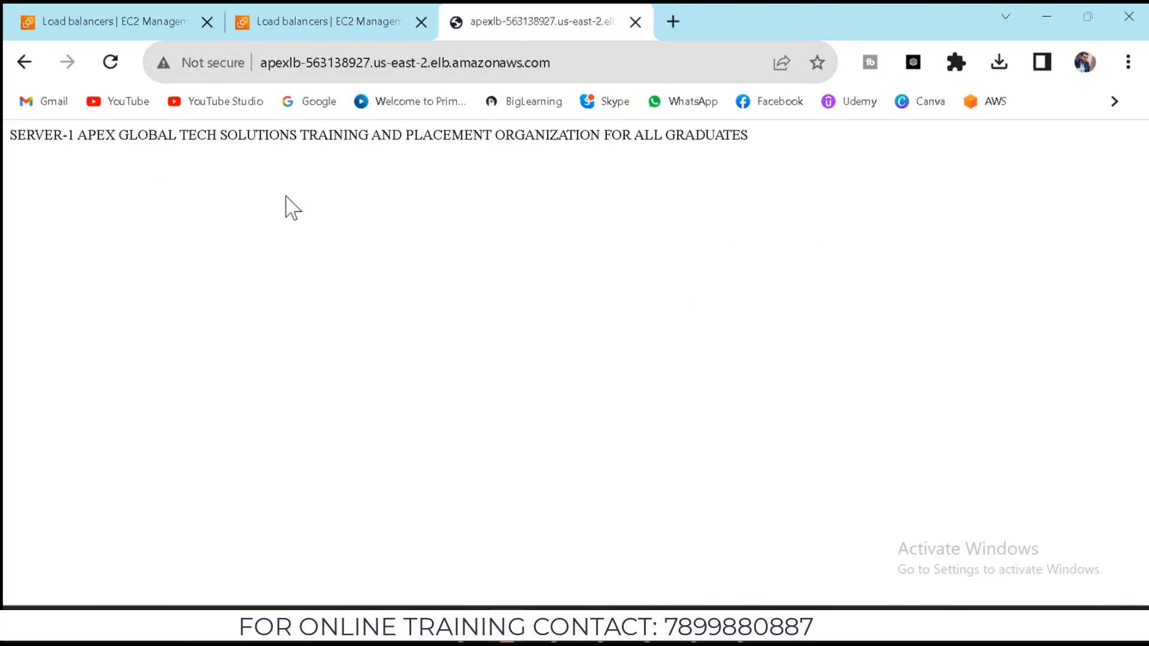
{"action": "left_click", "coordinate": [110, 62]}
{"action": "left_click", "coordinate": [114, 65]}
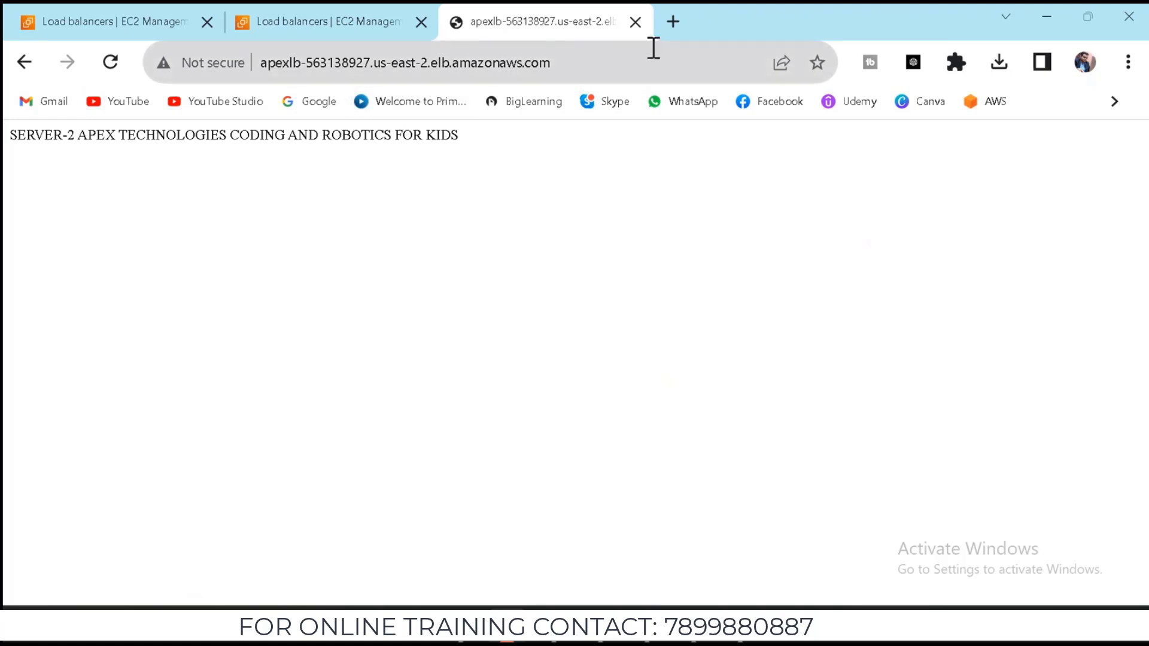
Load the same APEXLB DNS name in a second new browser tab to test another request
{"action": "left_click", "coordinate": [673, 22]}
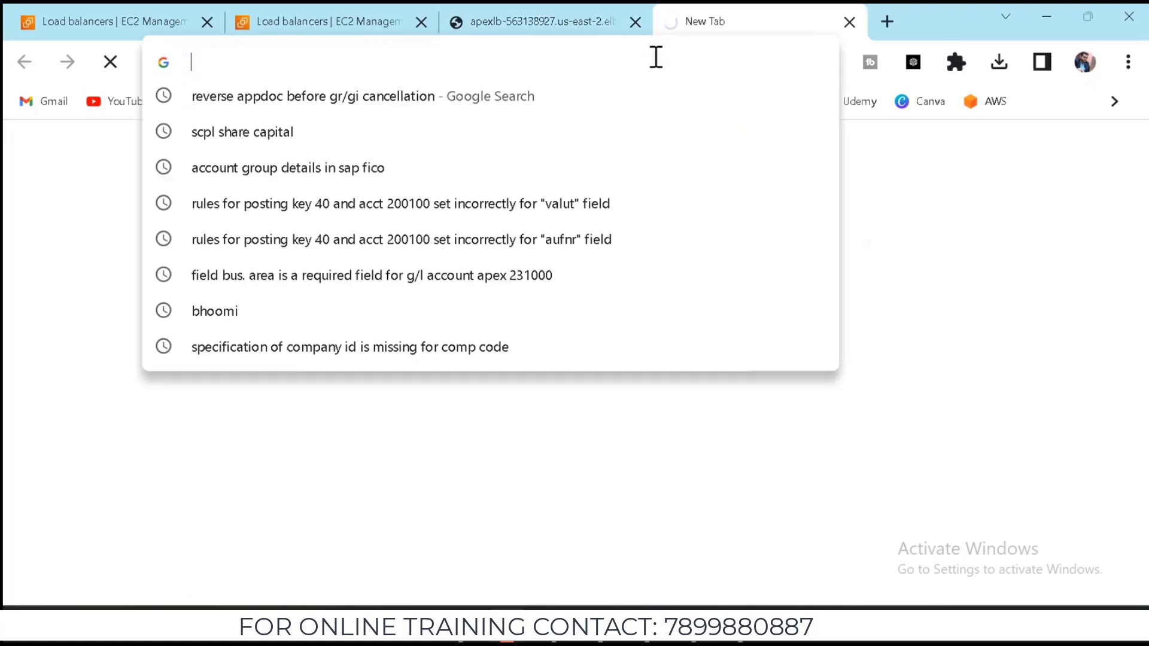
{"action": "key", "text": "ctrl+v"}
{"action": "key", "text": "Escape"}
{"action": "key", "text": "Escape"}
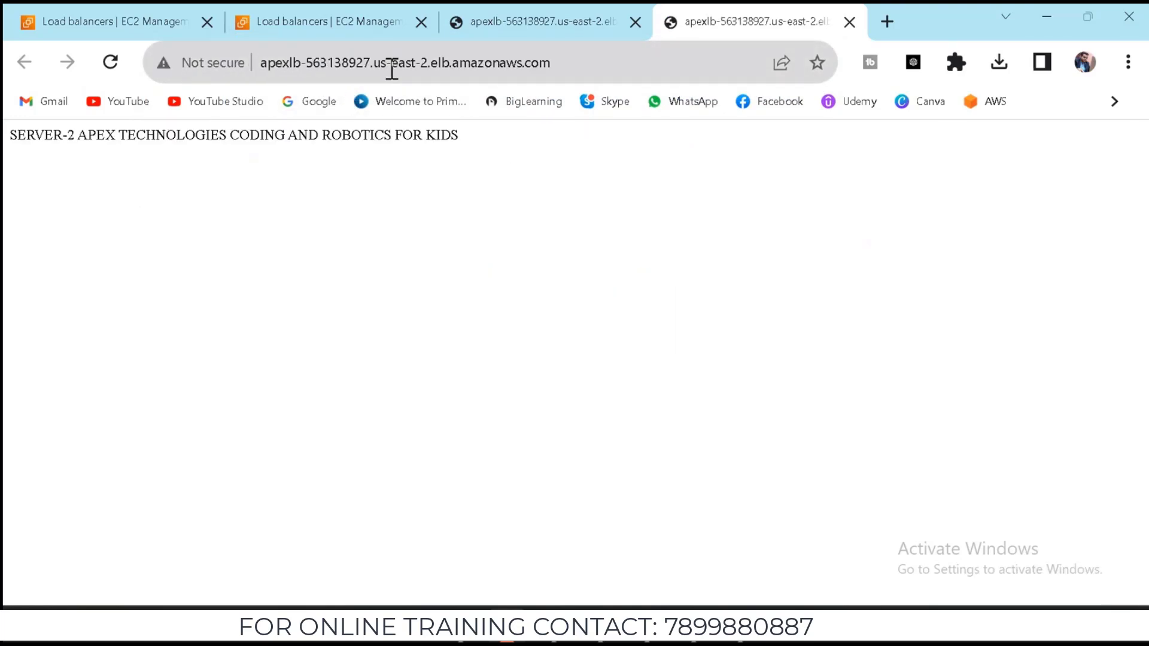
Return to the first APEXLB page and reload it twice to check that responses alternate between the servers
{"action": "left_click", "coordinate": [565, 27]}
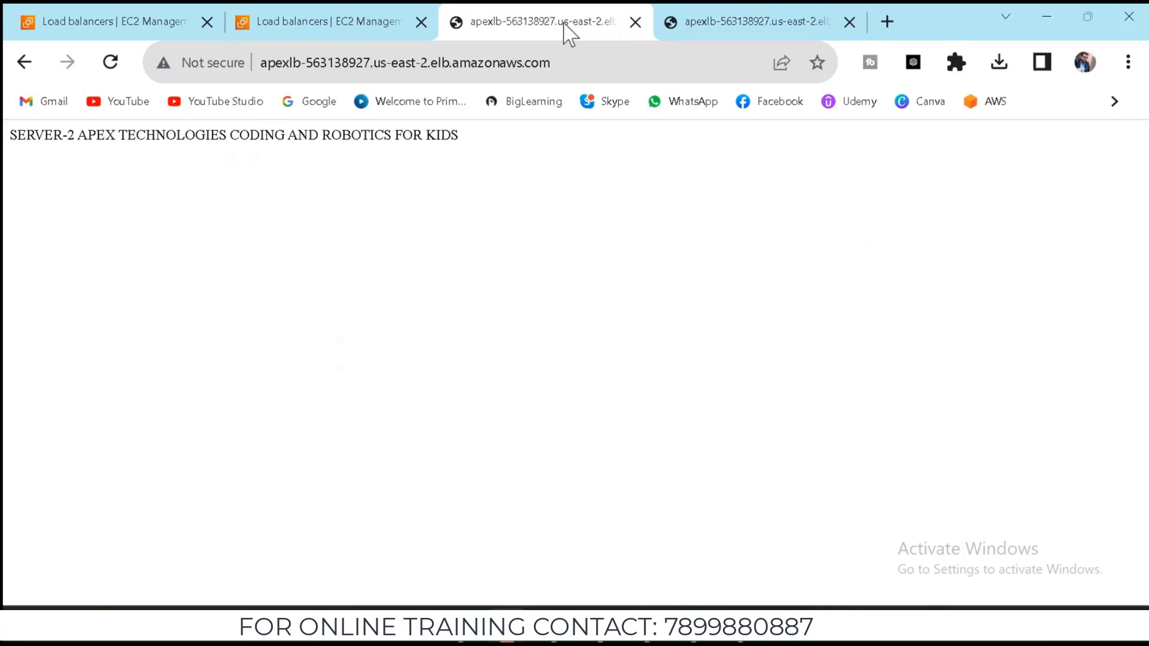
{"action": "left_click", "coordinate": [110, 62]}
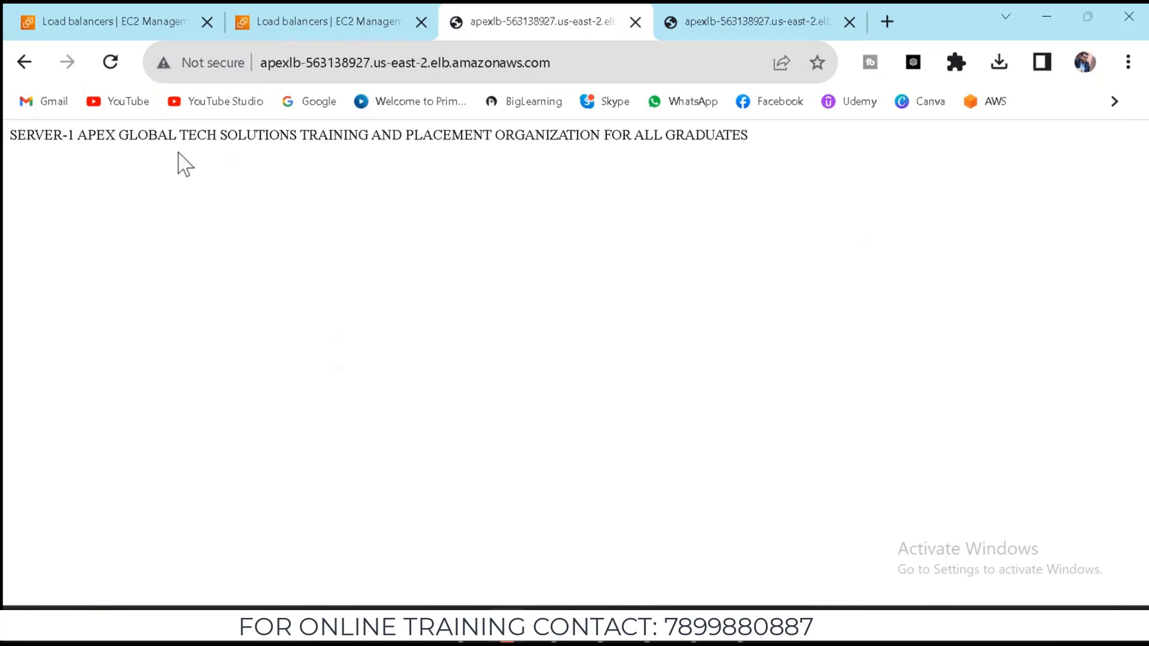
{"action": "left_click", "coordinate": [109, 65]}
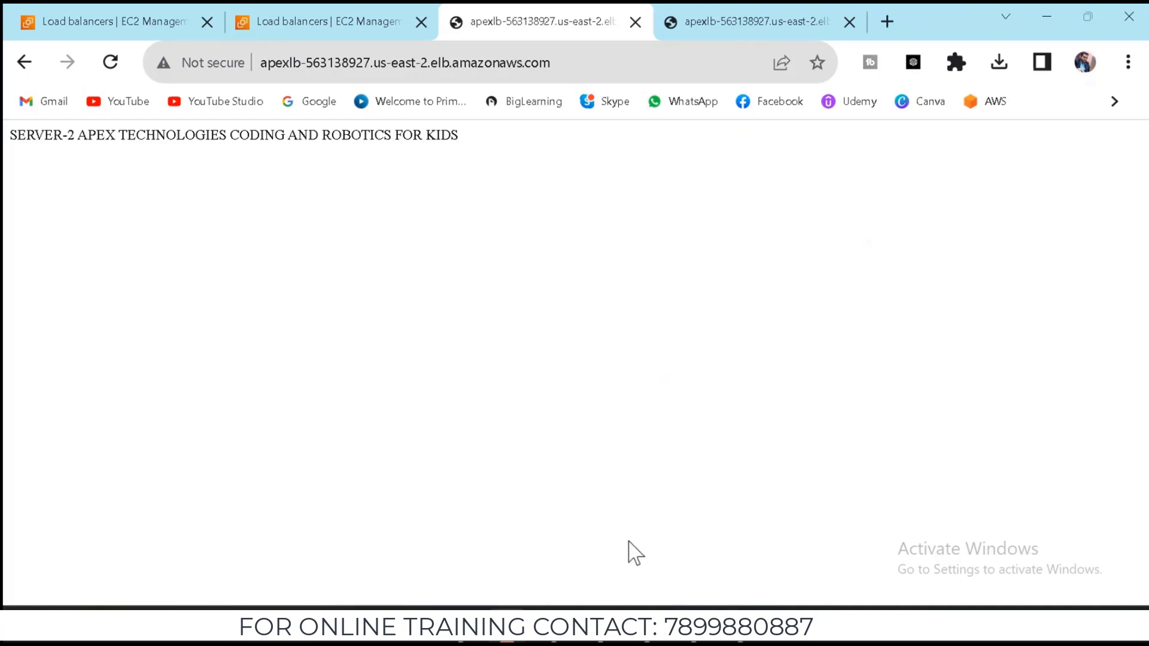
{"action": "left_click", "coordinate": [602, 636]}
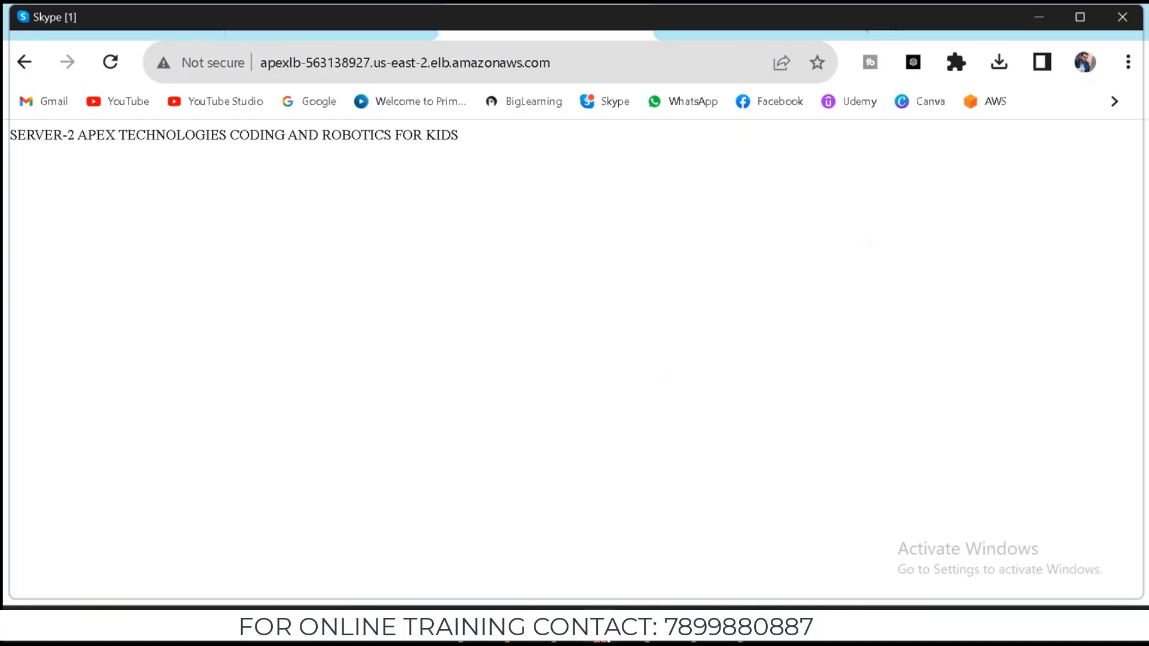
{"action": "left_click", "coordinate": [507, 628]}
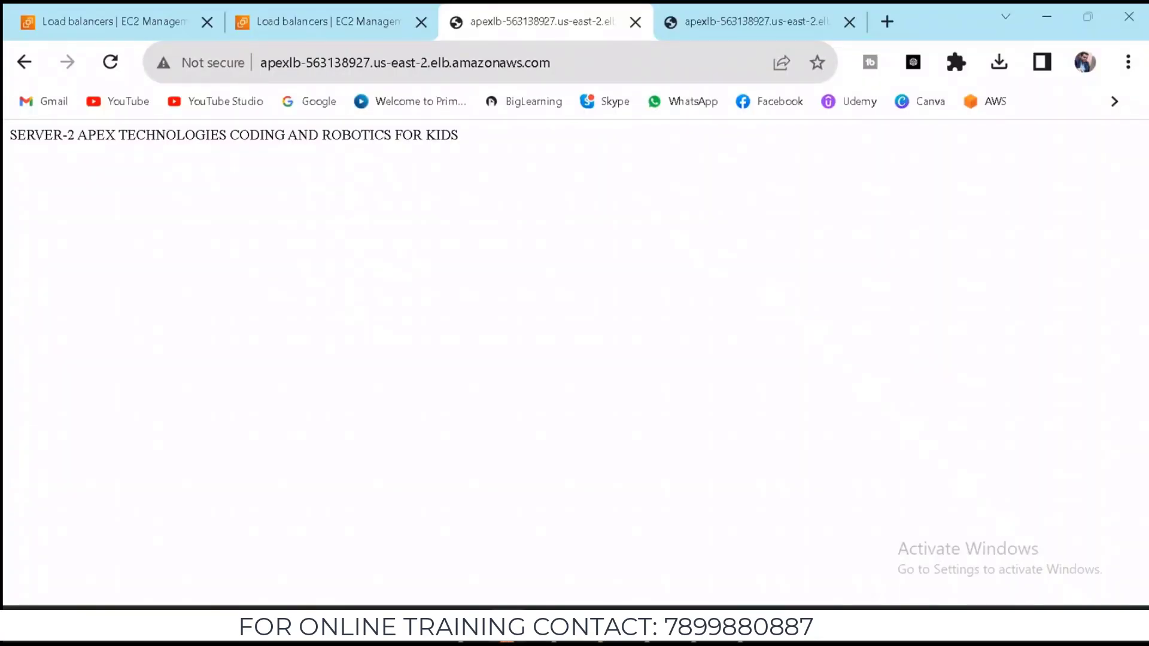